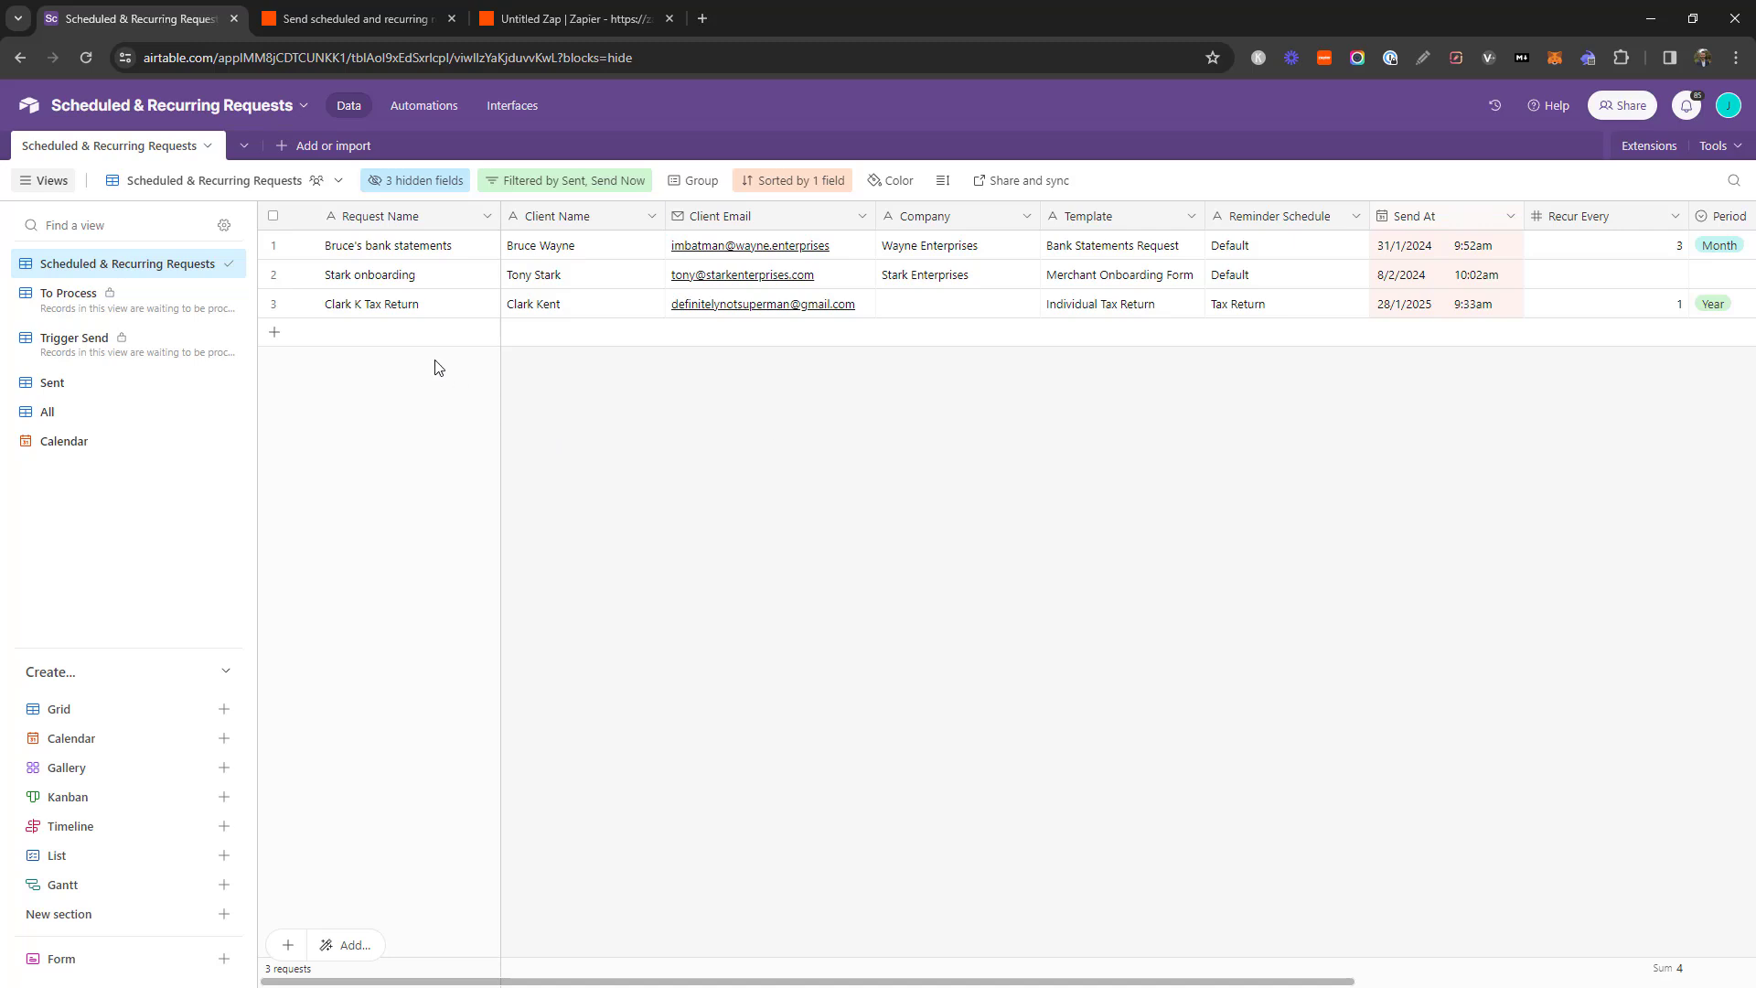
Look over the base's info panel and extra options, then return to the grid
click(302, 110)
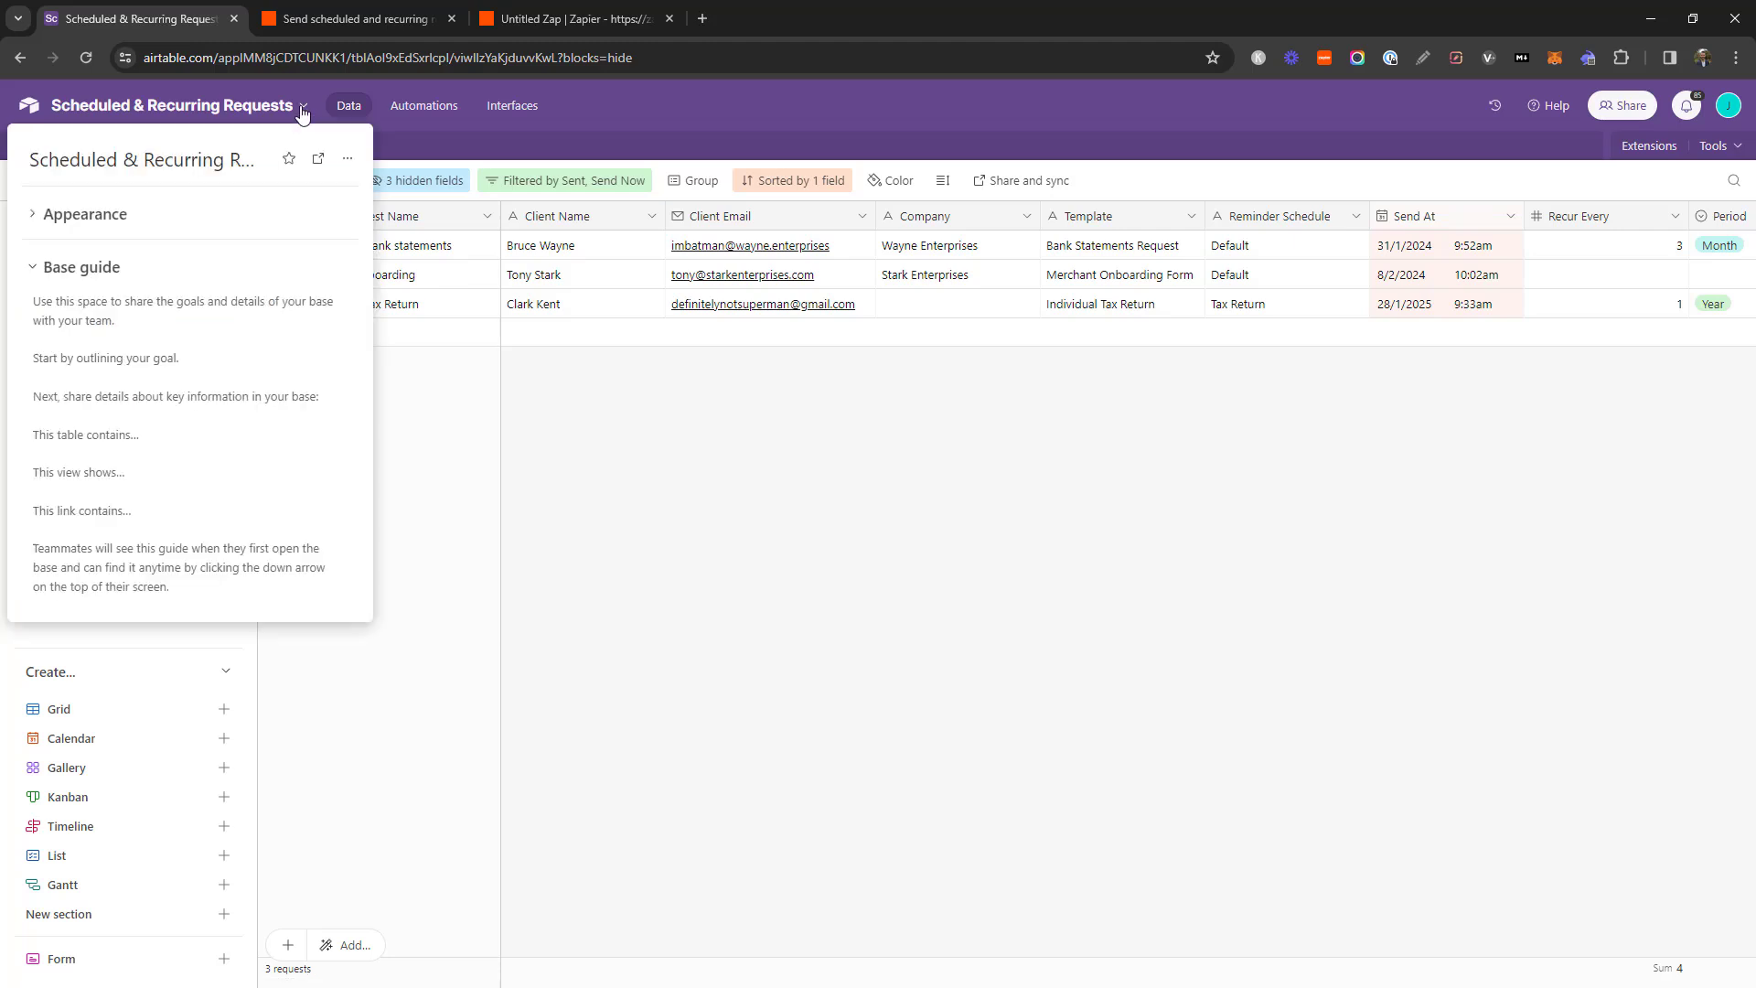
click(347, 158)
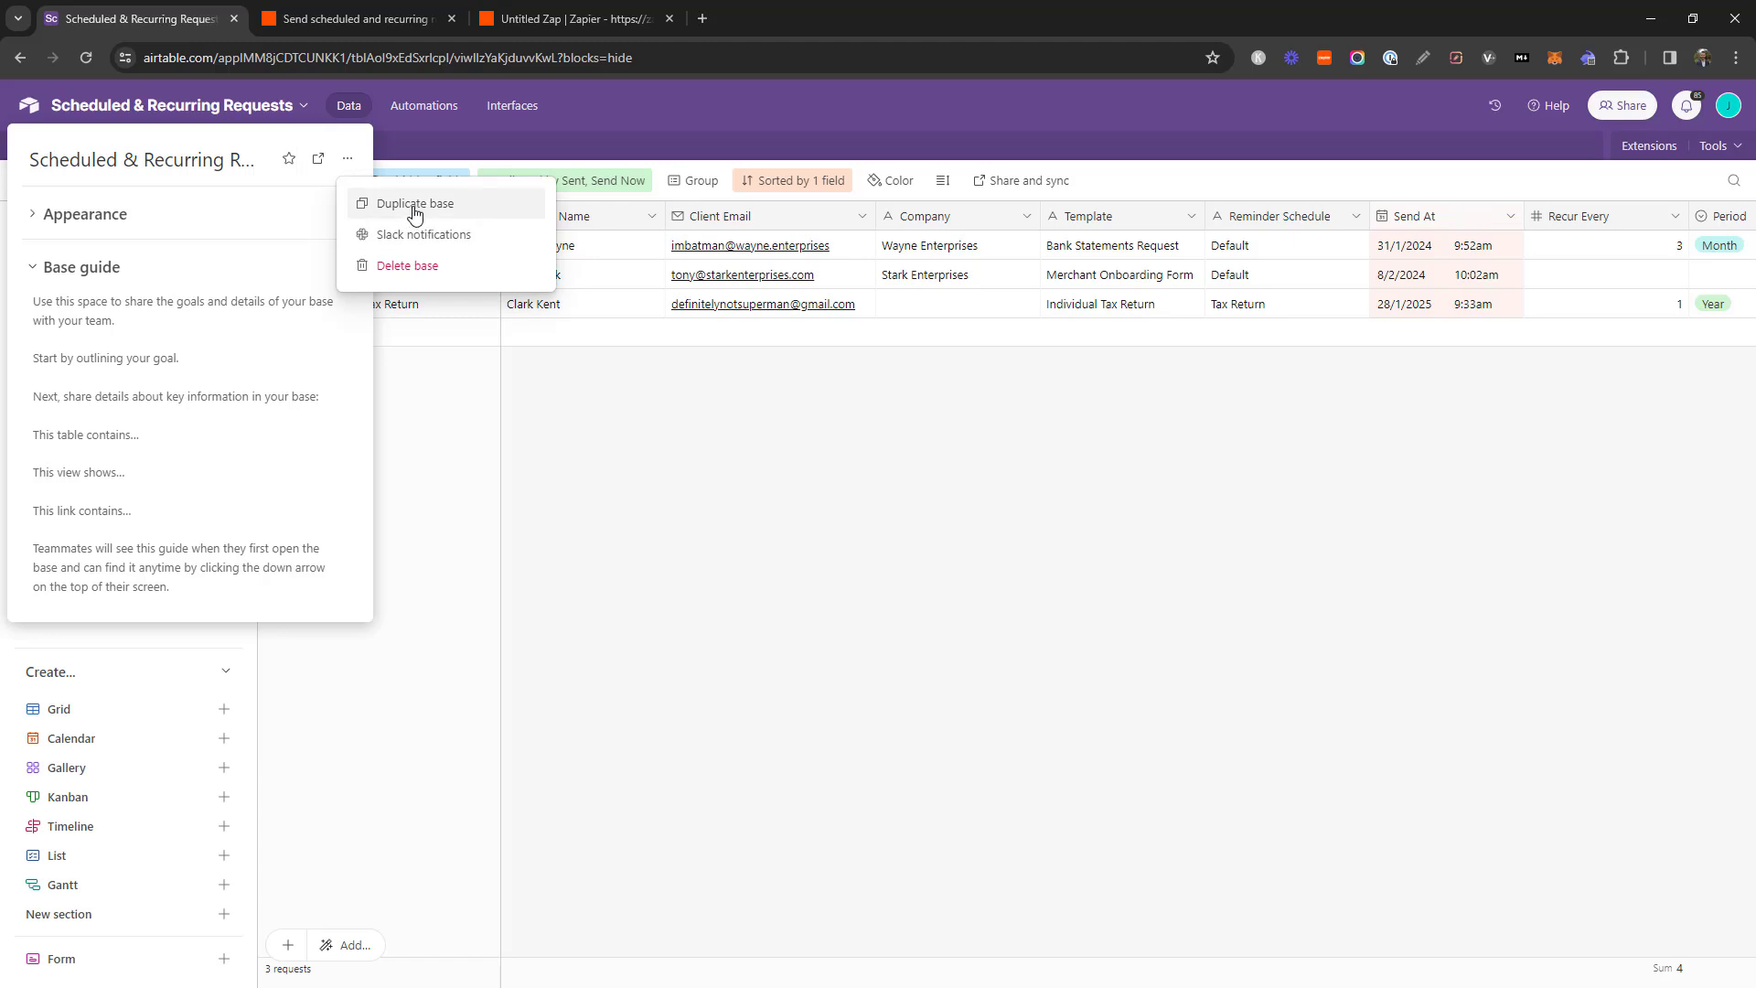
click(653, 484)
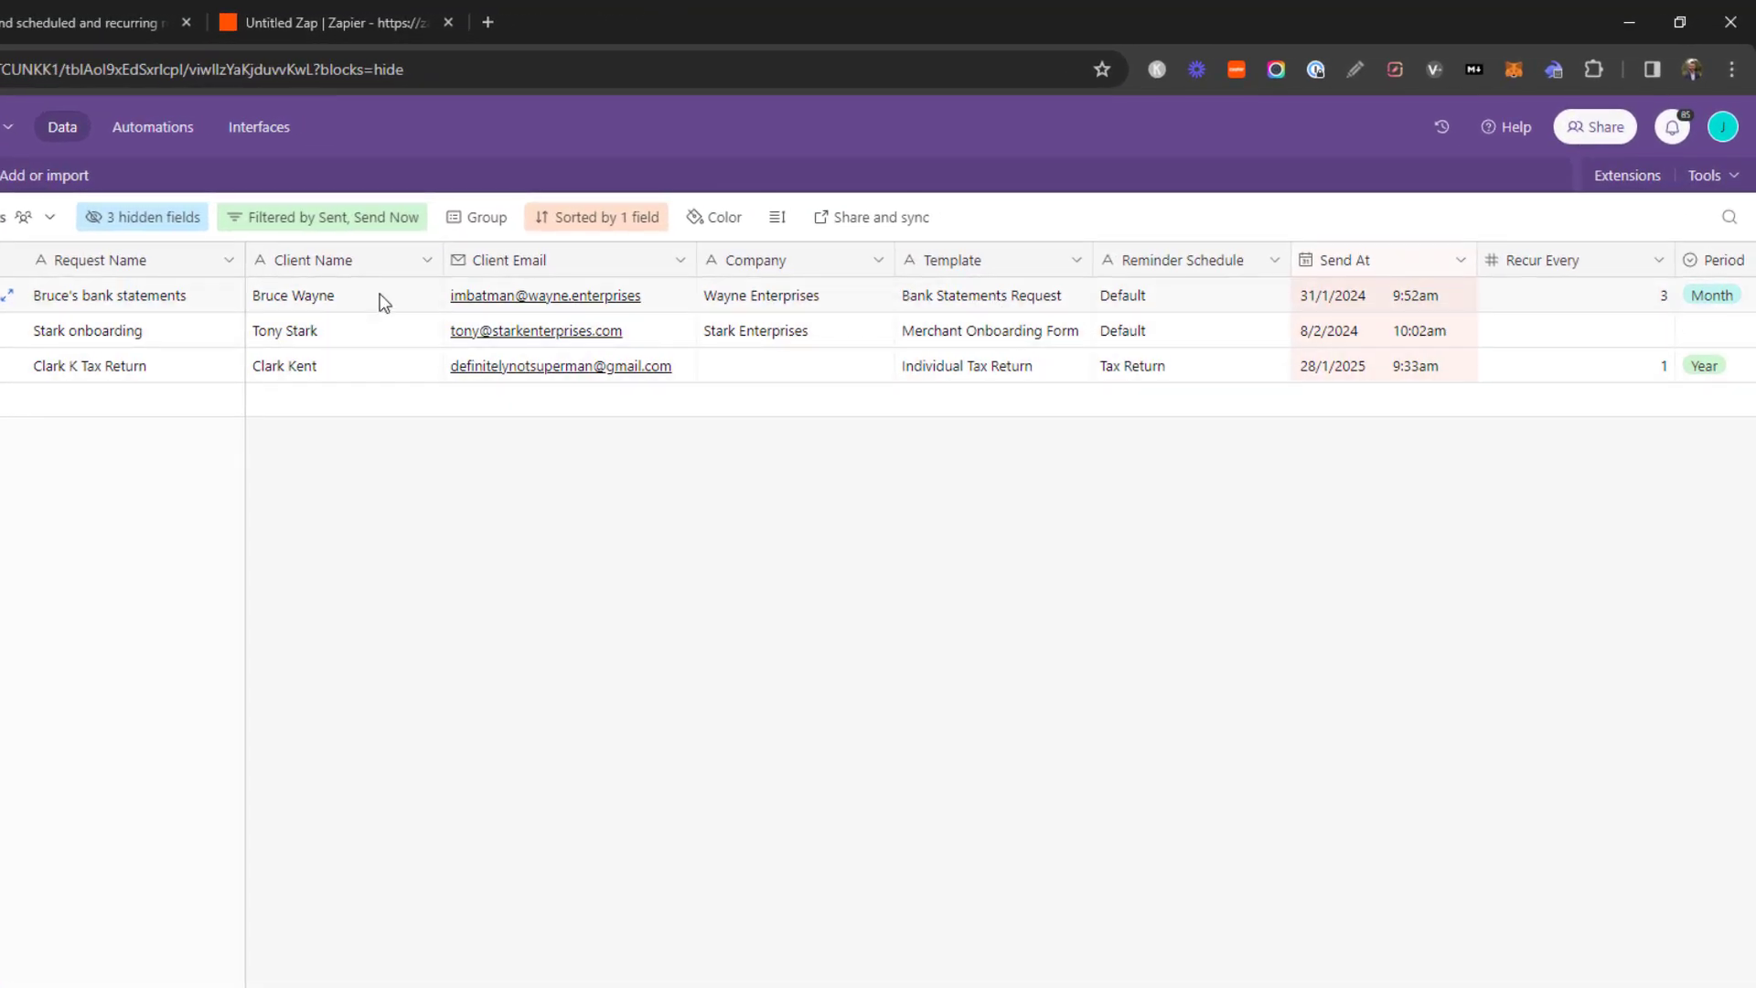
Review the three requests' Bank Statements Request and Merchant Onboarding Form templates, recur intervals and send dates
click(384, 297)
click(959, 302)
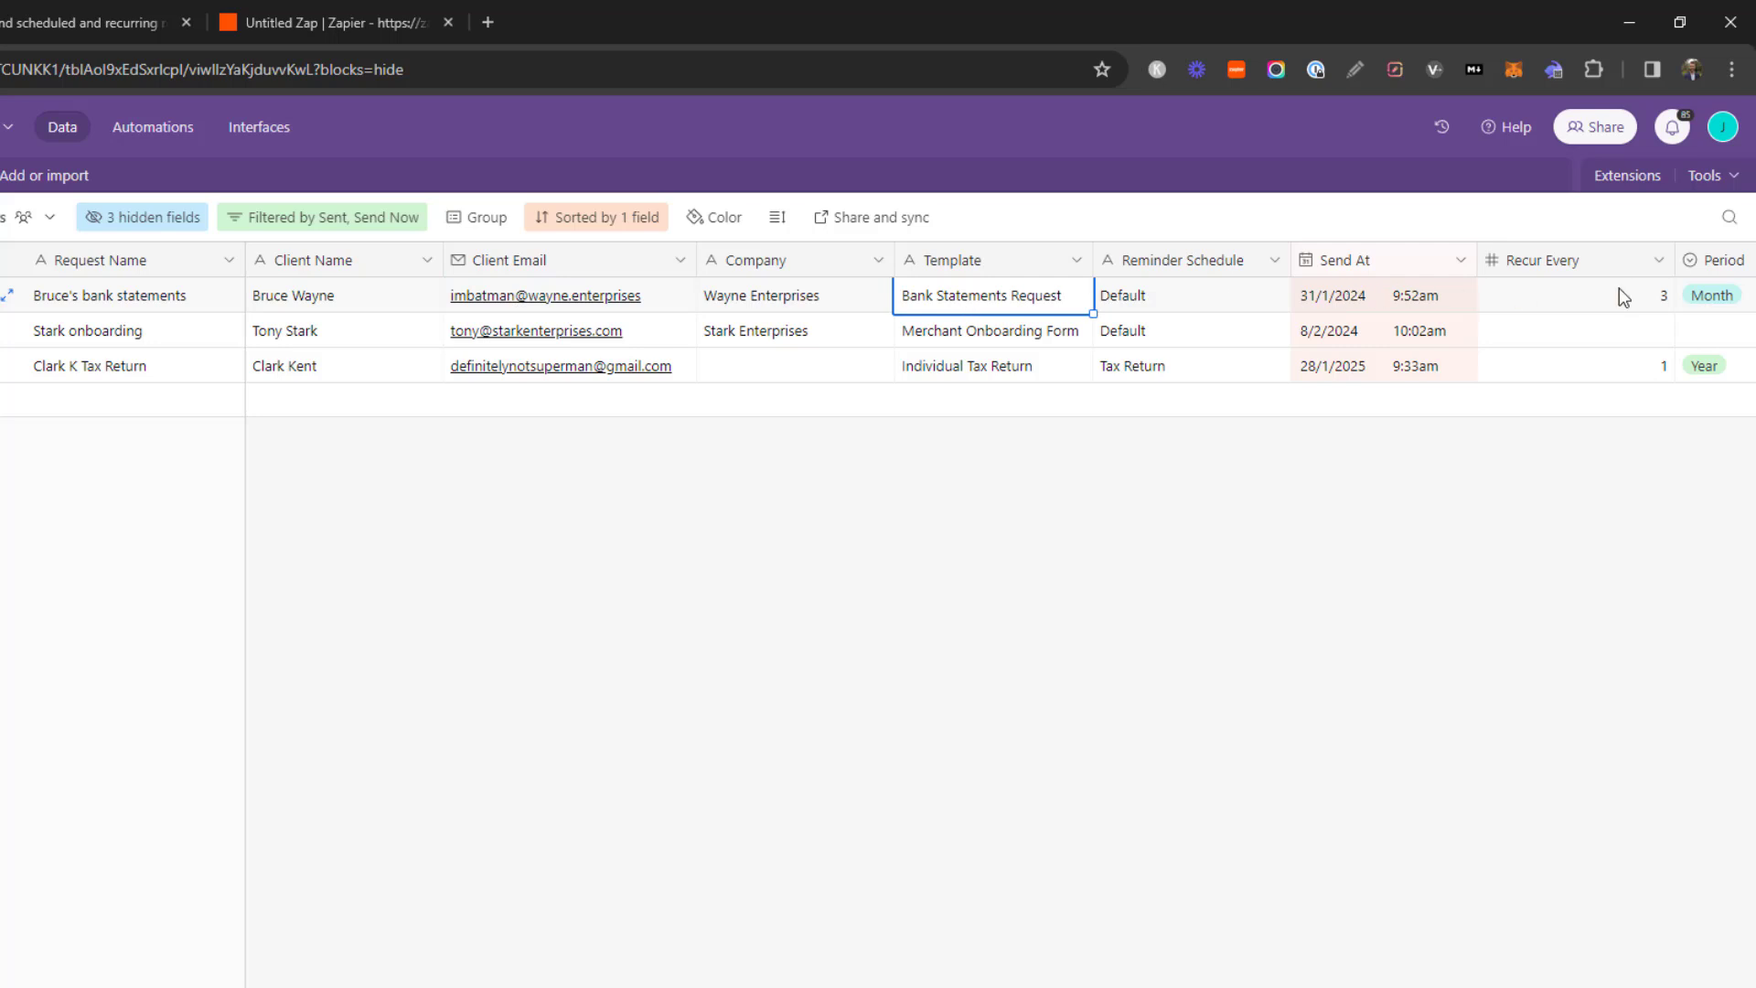
click(1567, 298)
scroll(1567, 298, right, 2)
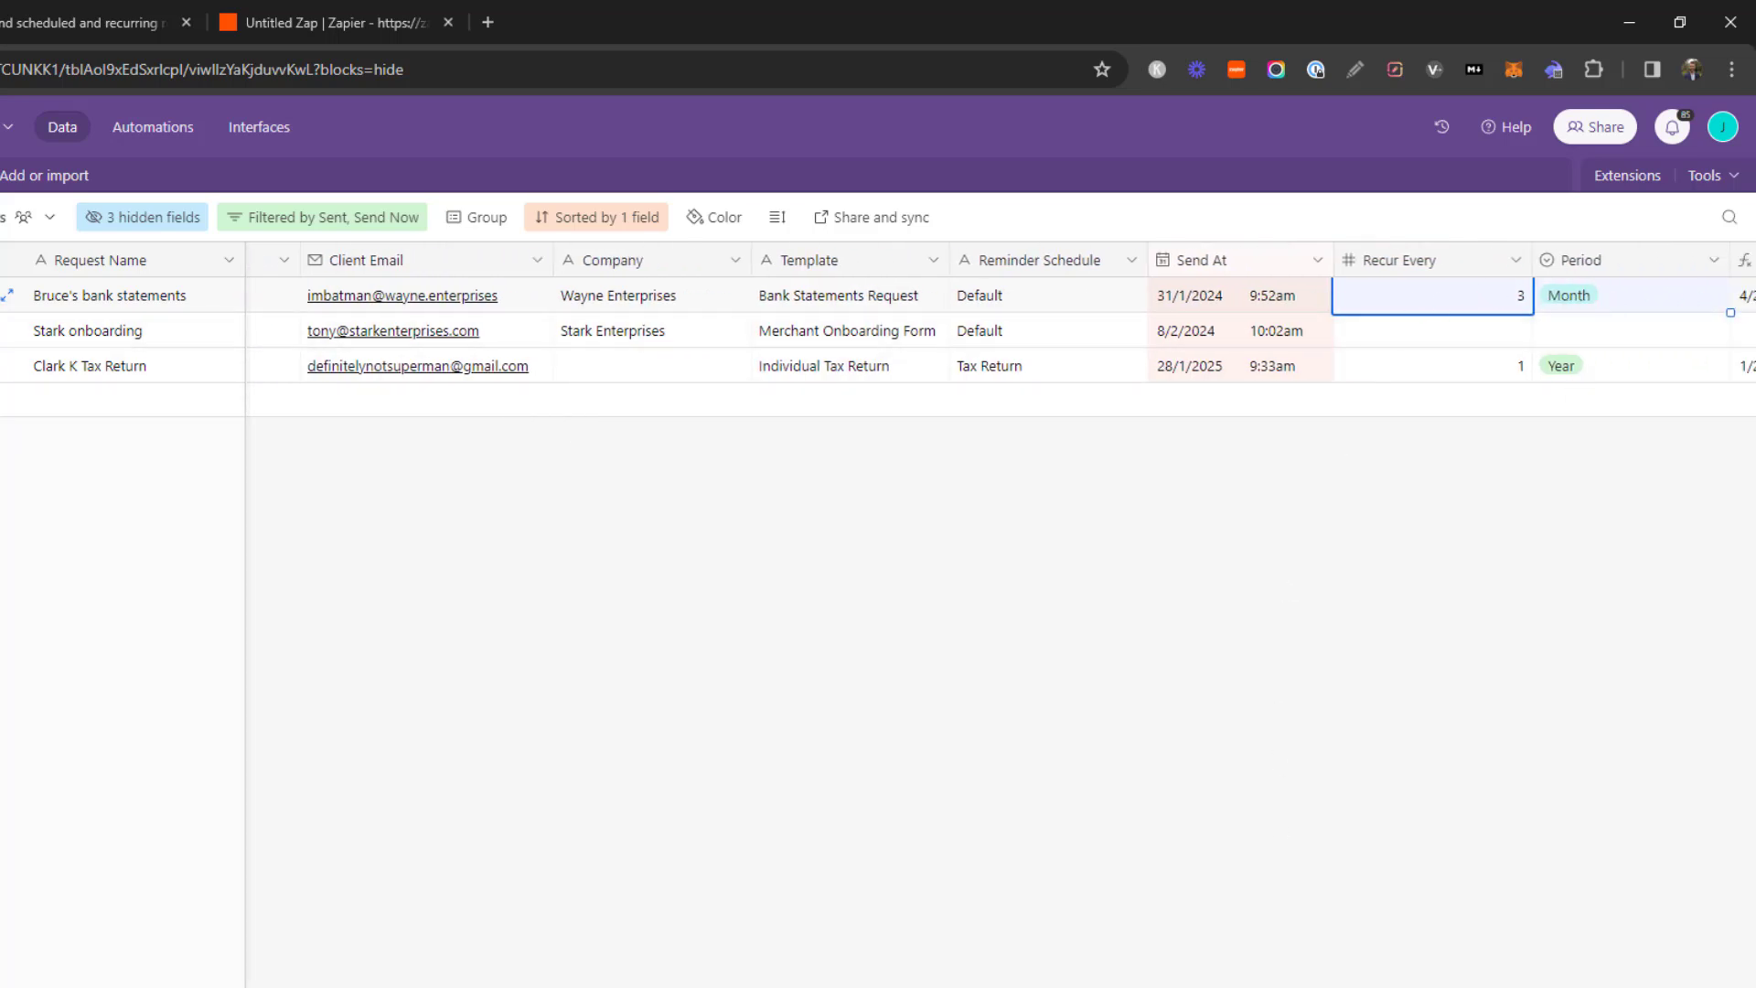
scroll(1032, 311, left, 2)
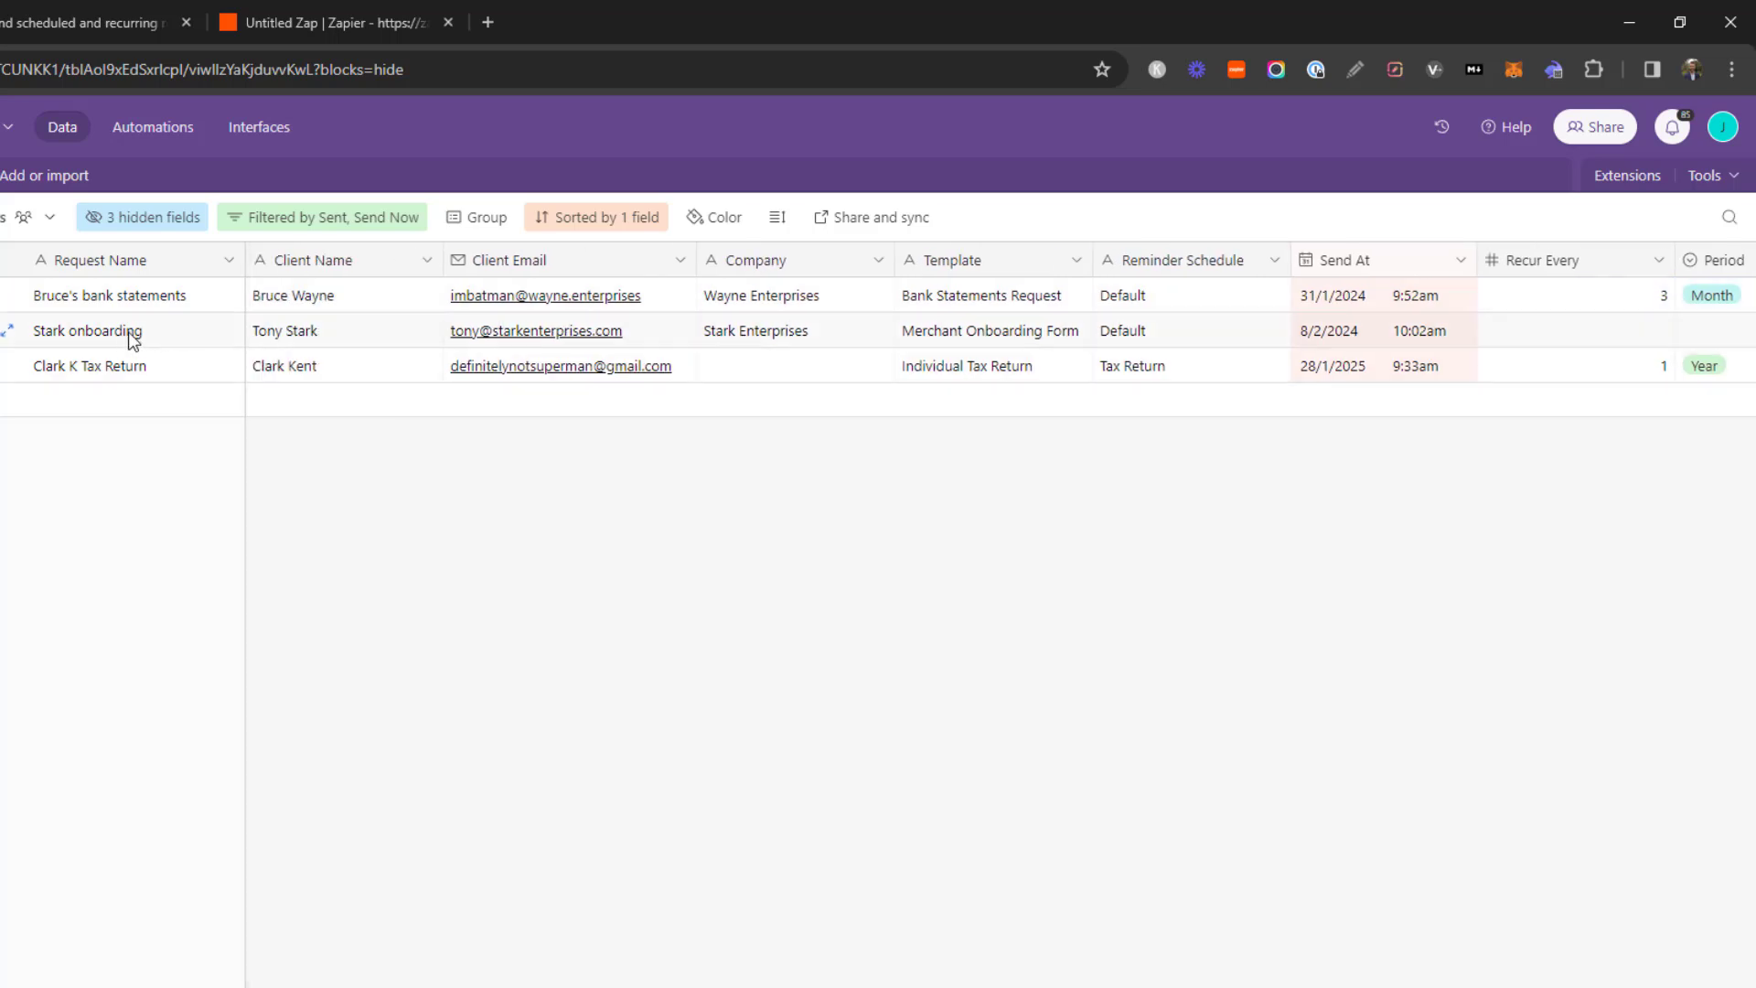
click(988, 333)
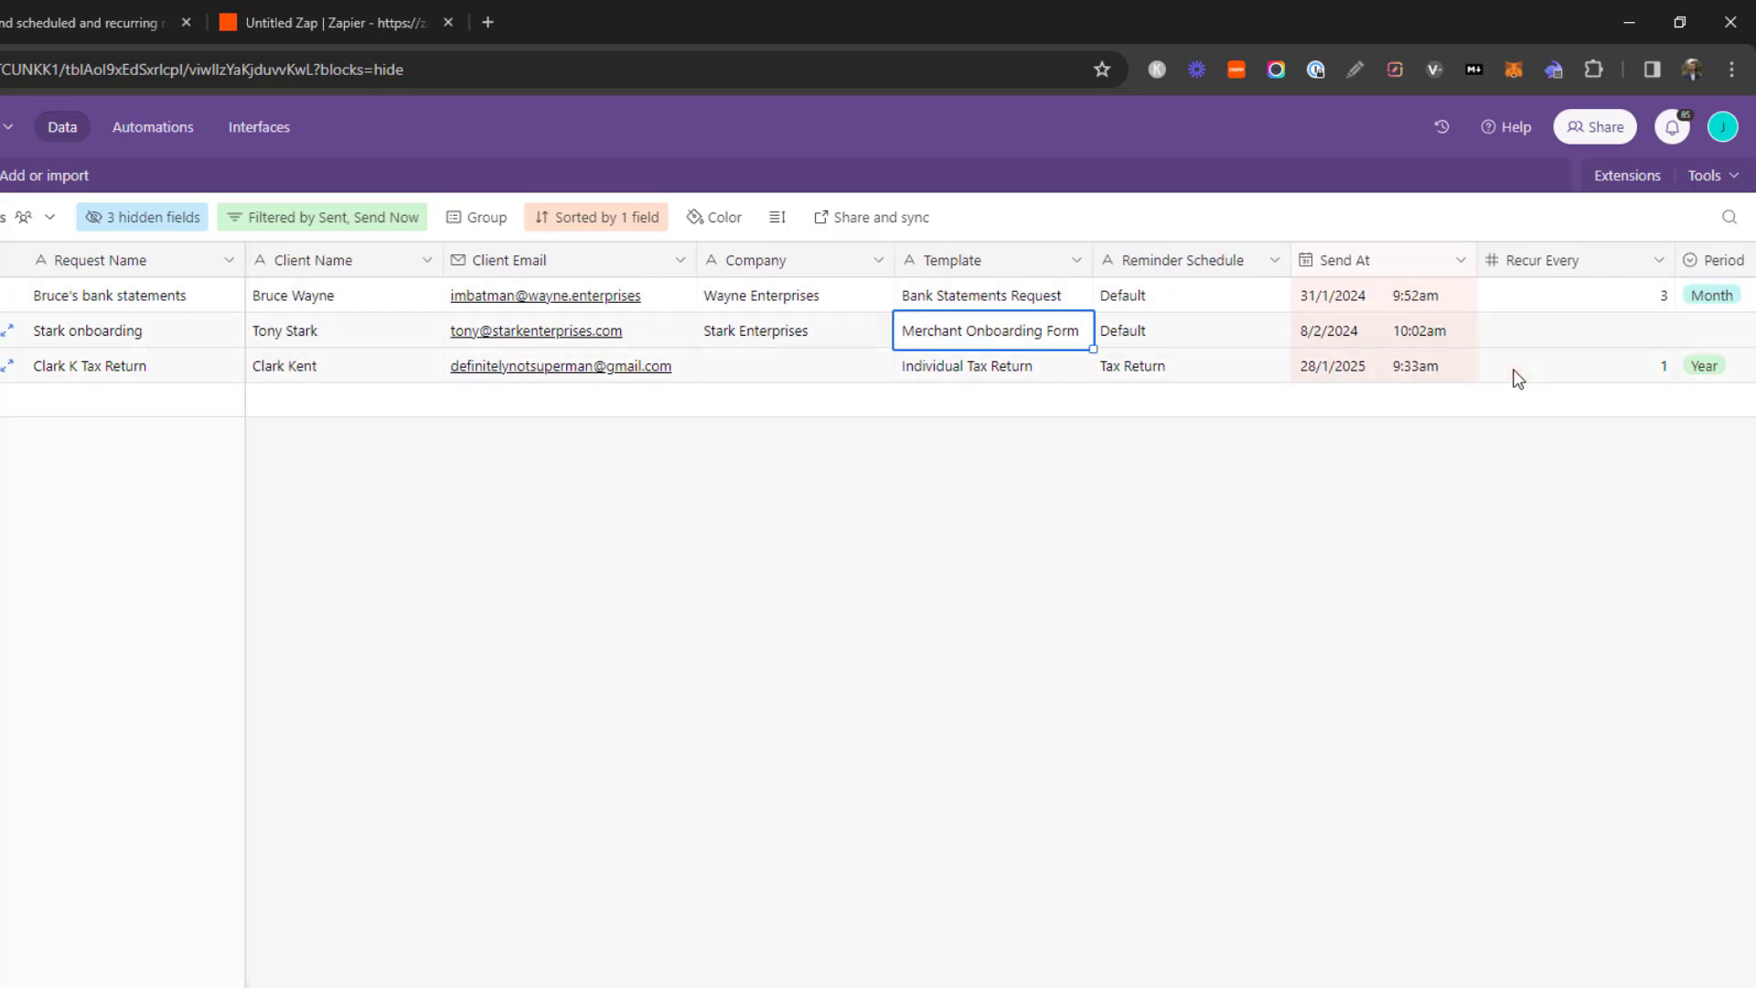
click(1558, 340)
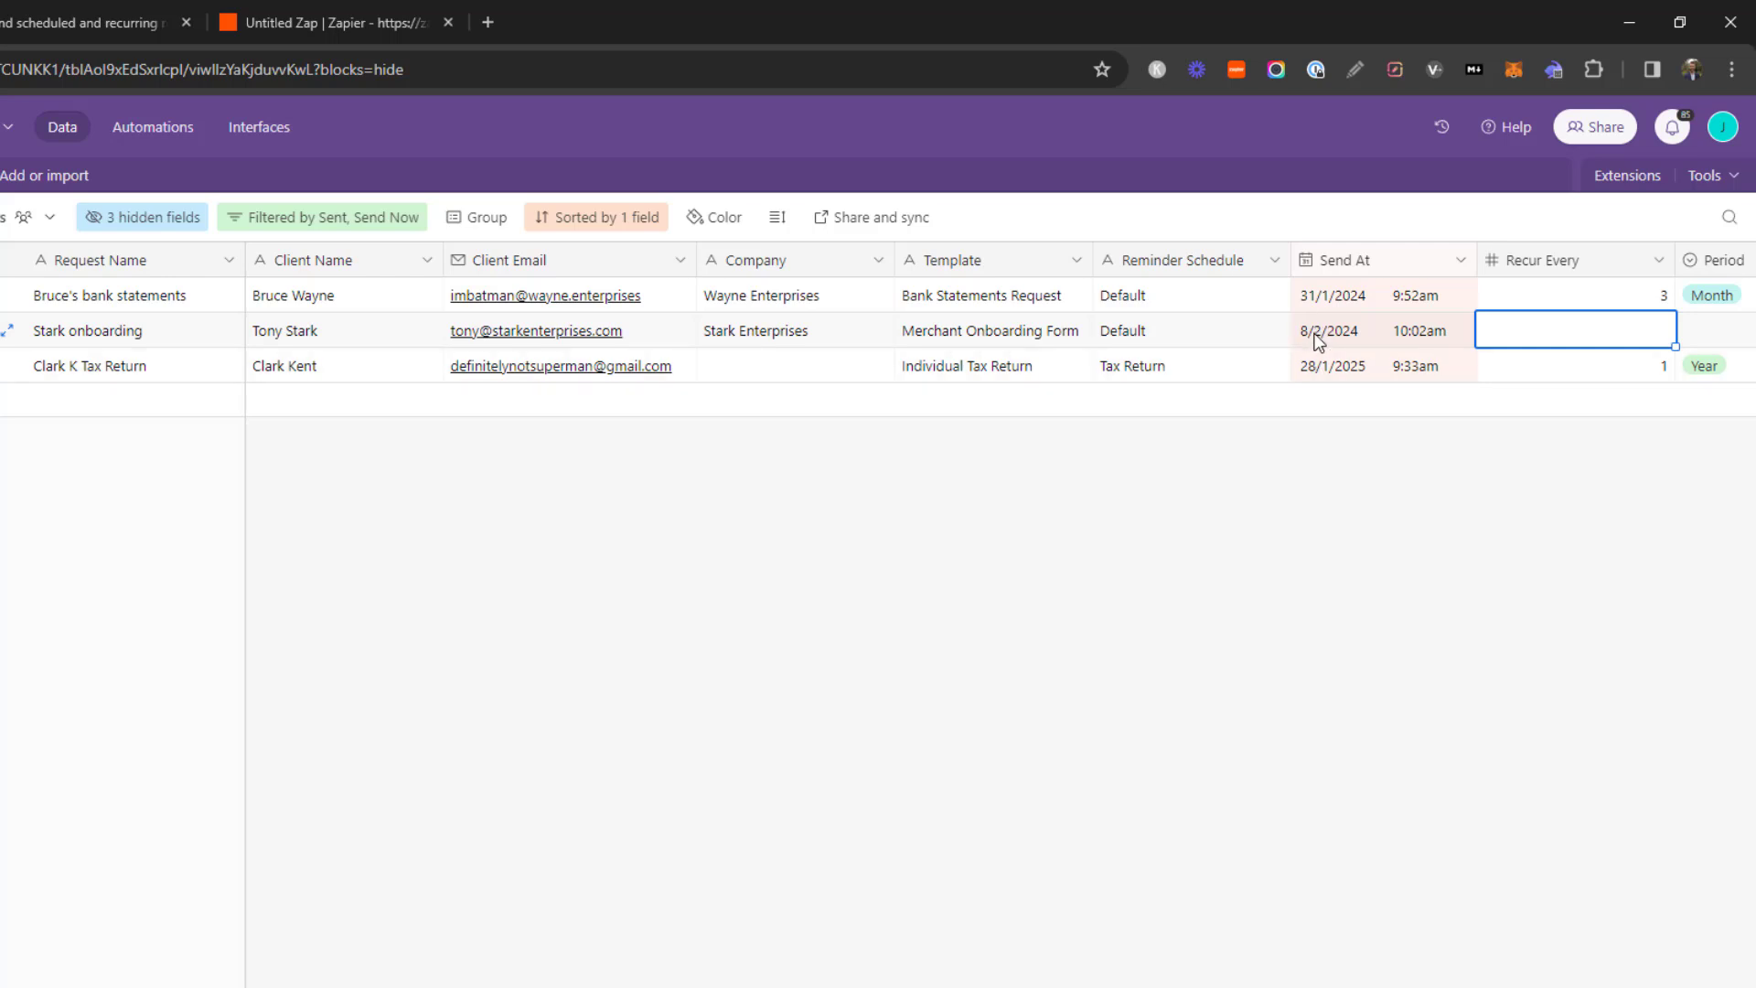
click(1315, 342)
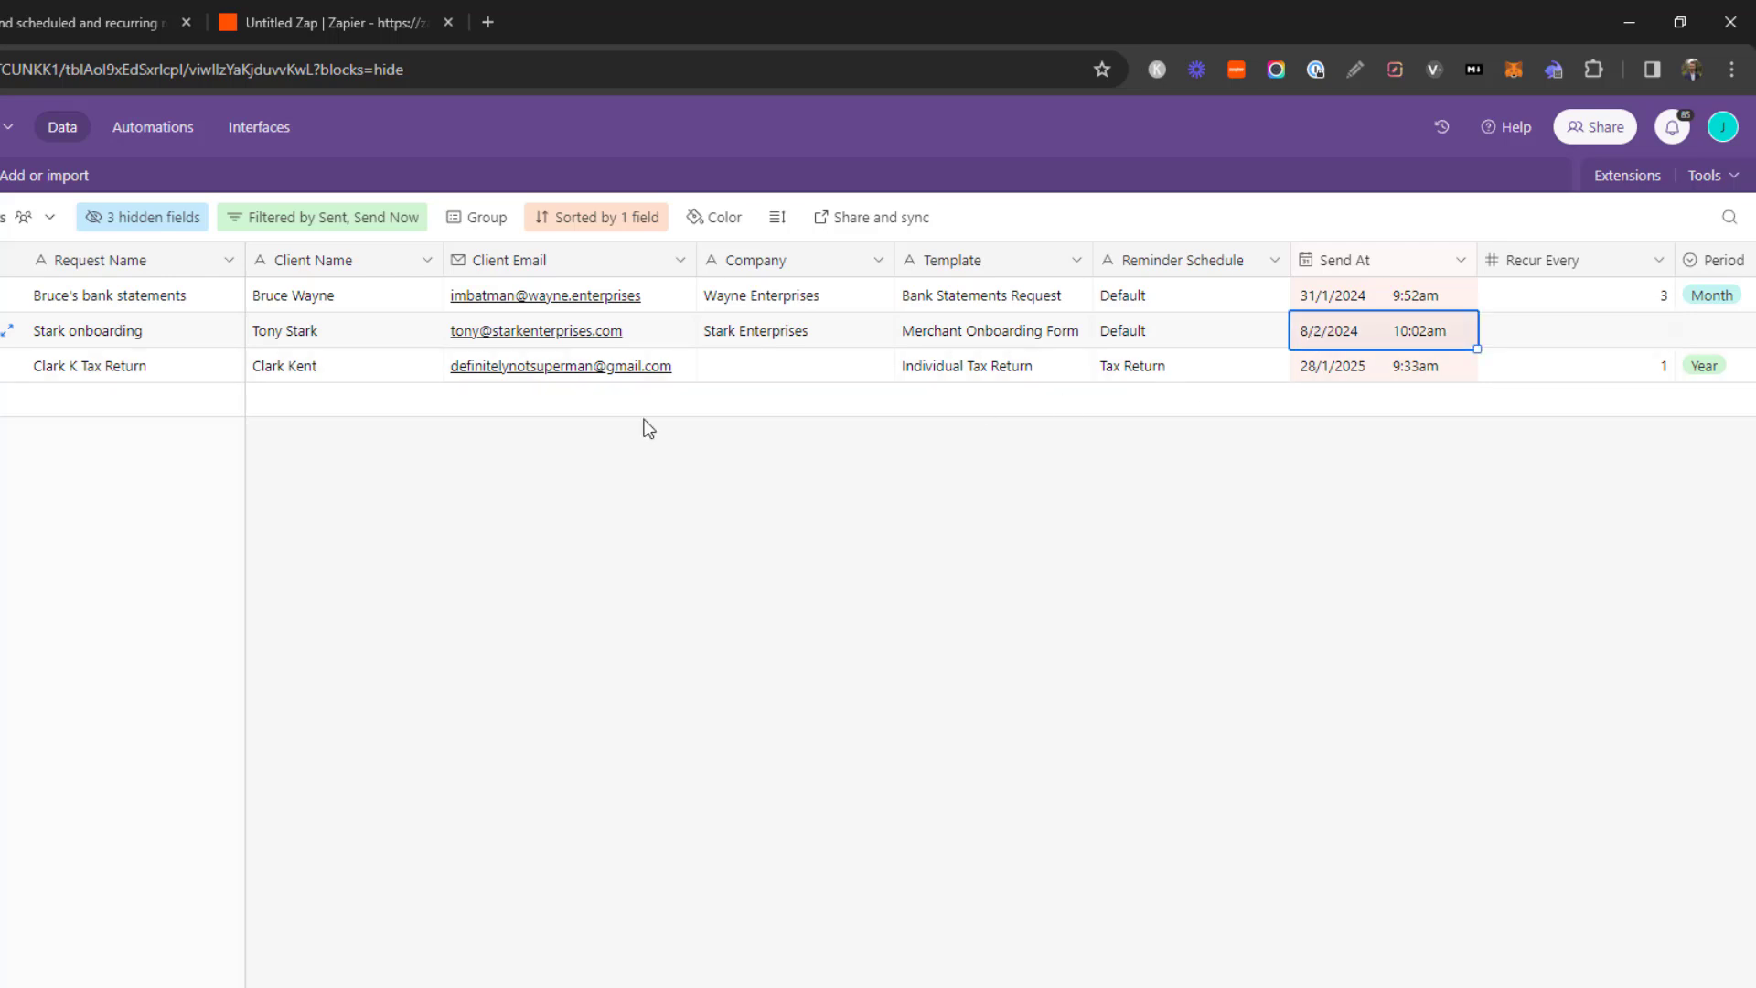
click(1354, 367)
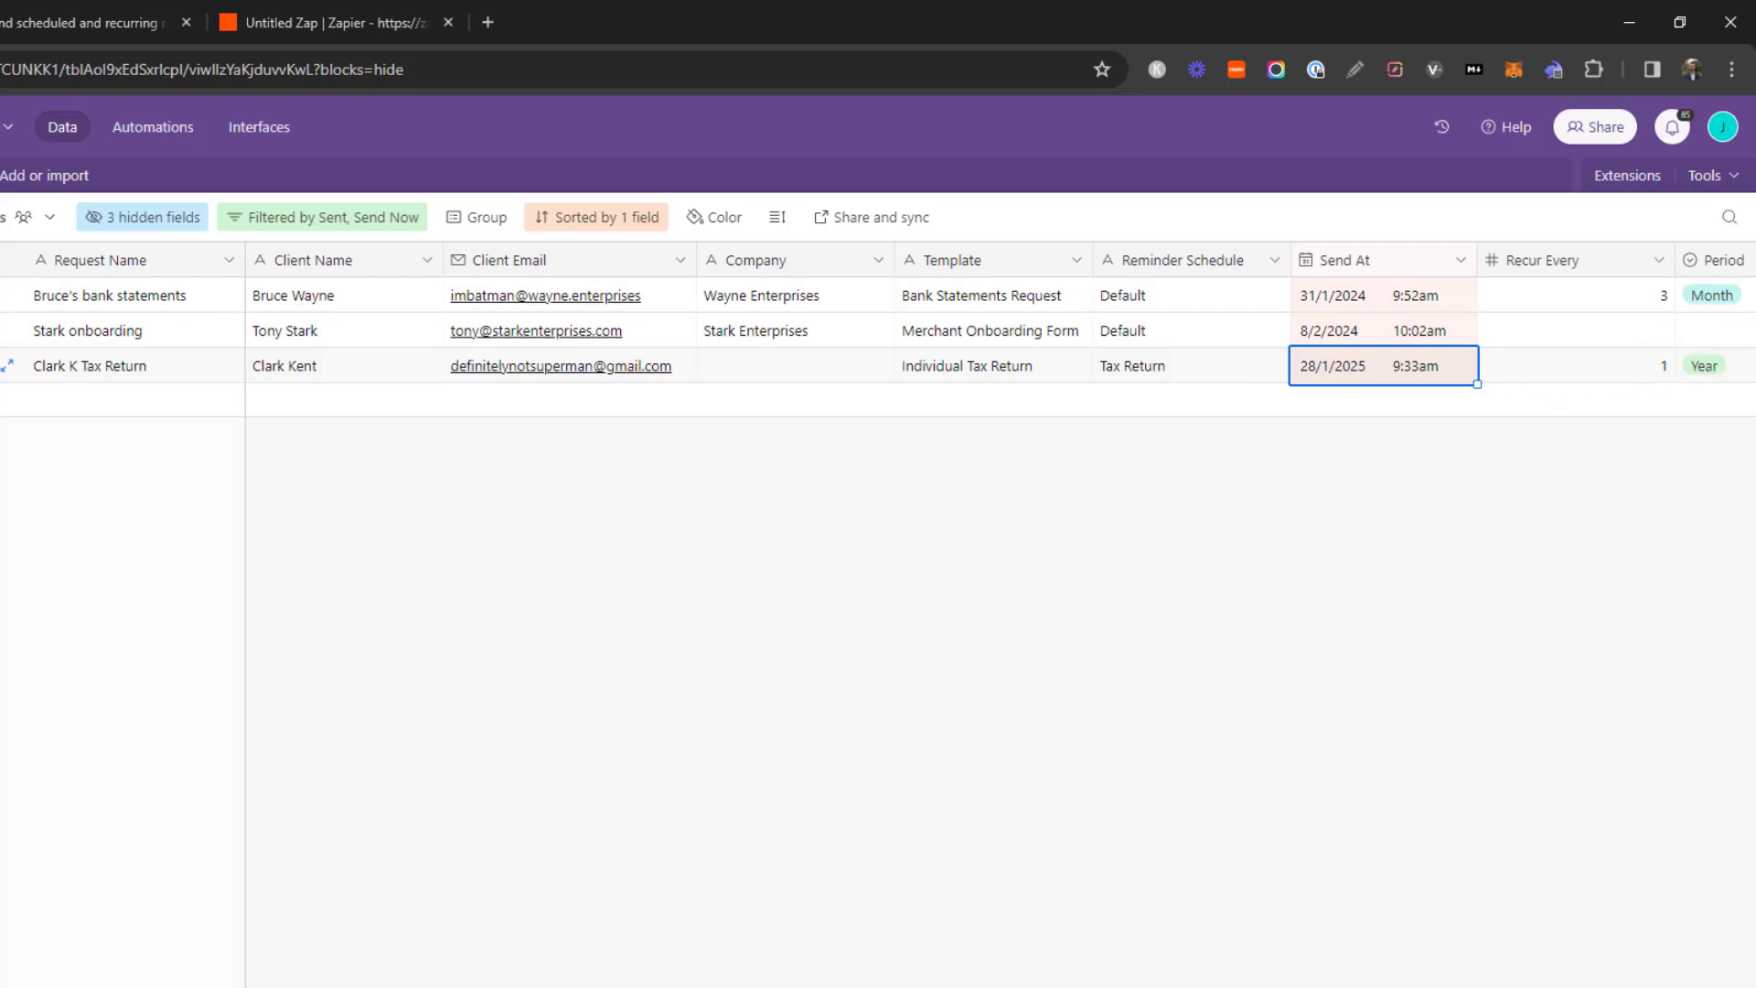
Select the request details across all three rows, then bring up the Send scheduled and recurring requests zap
scroll(994, 329, right, 6)
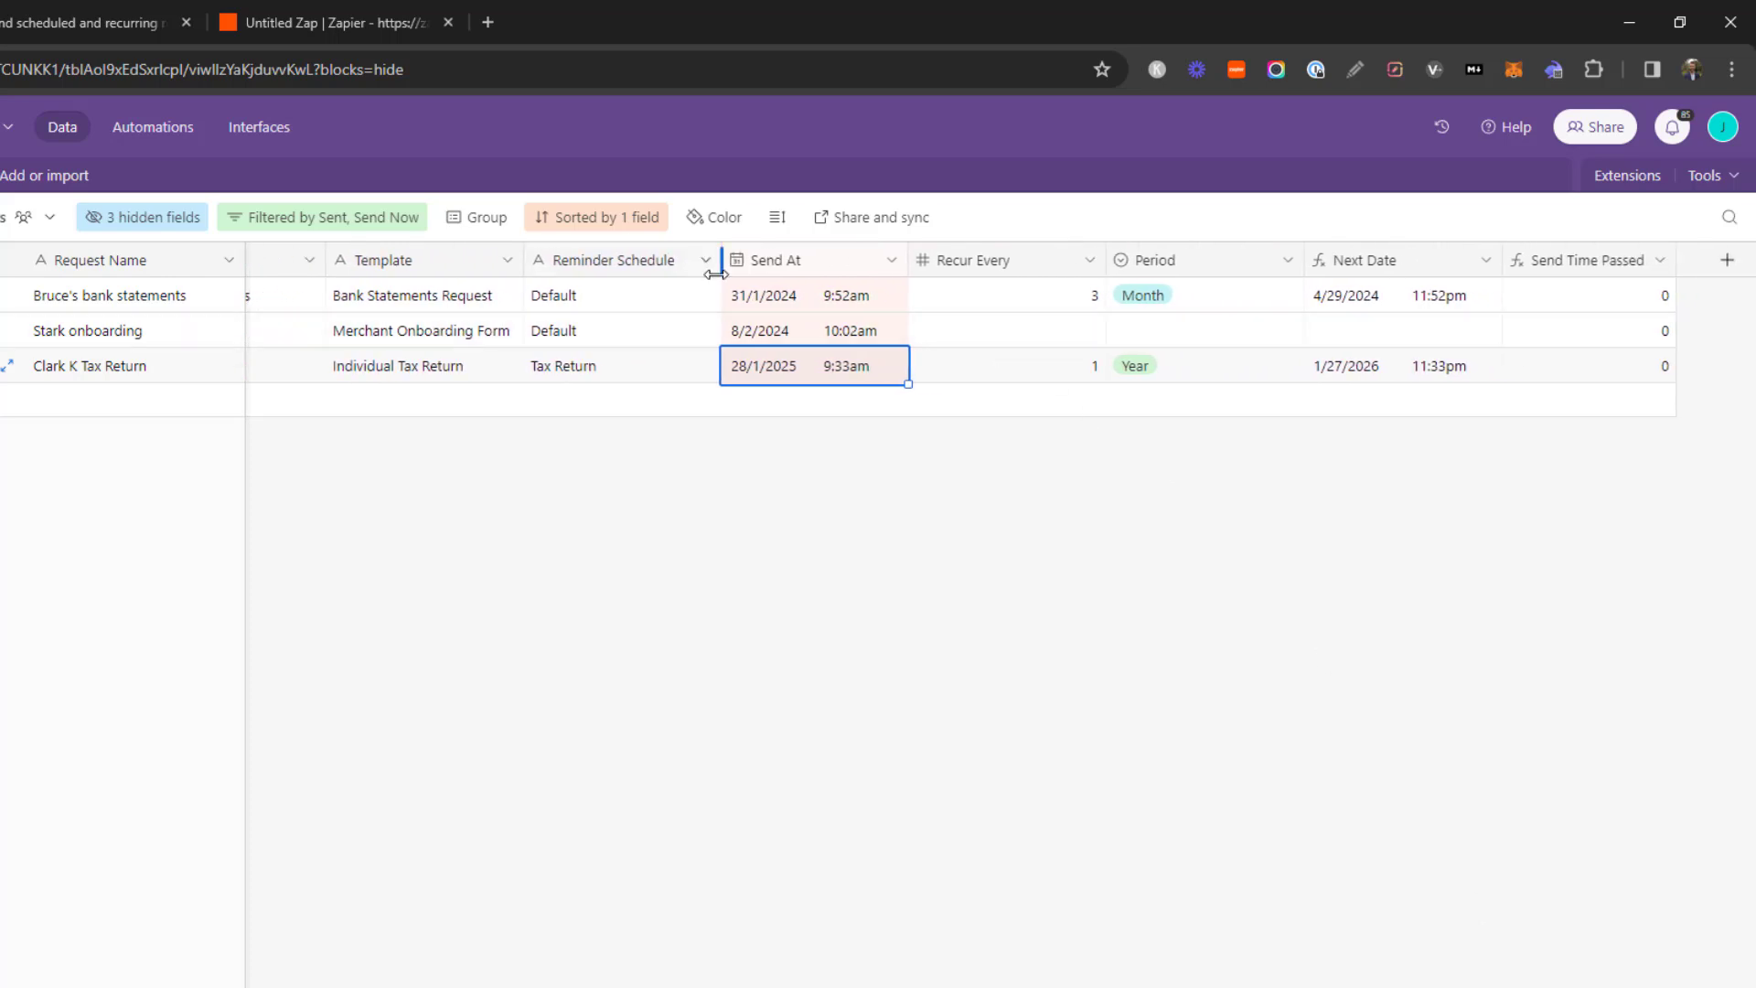
drag(809, 260, 1551, 372)
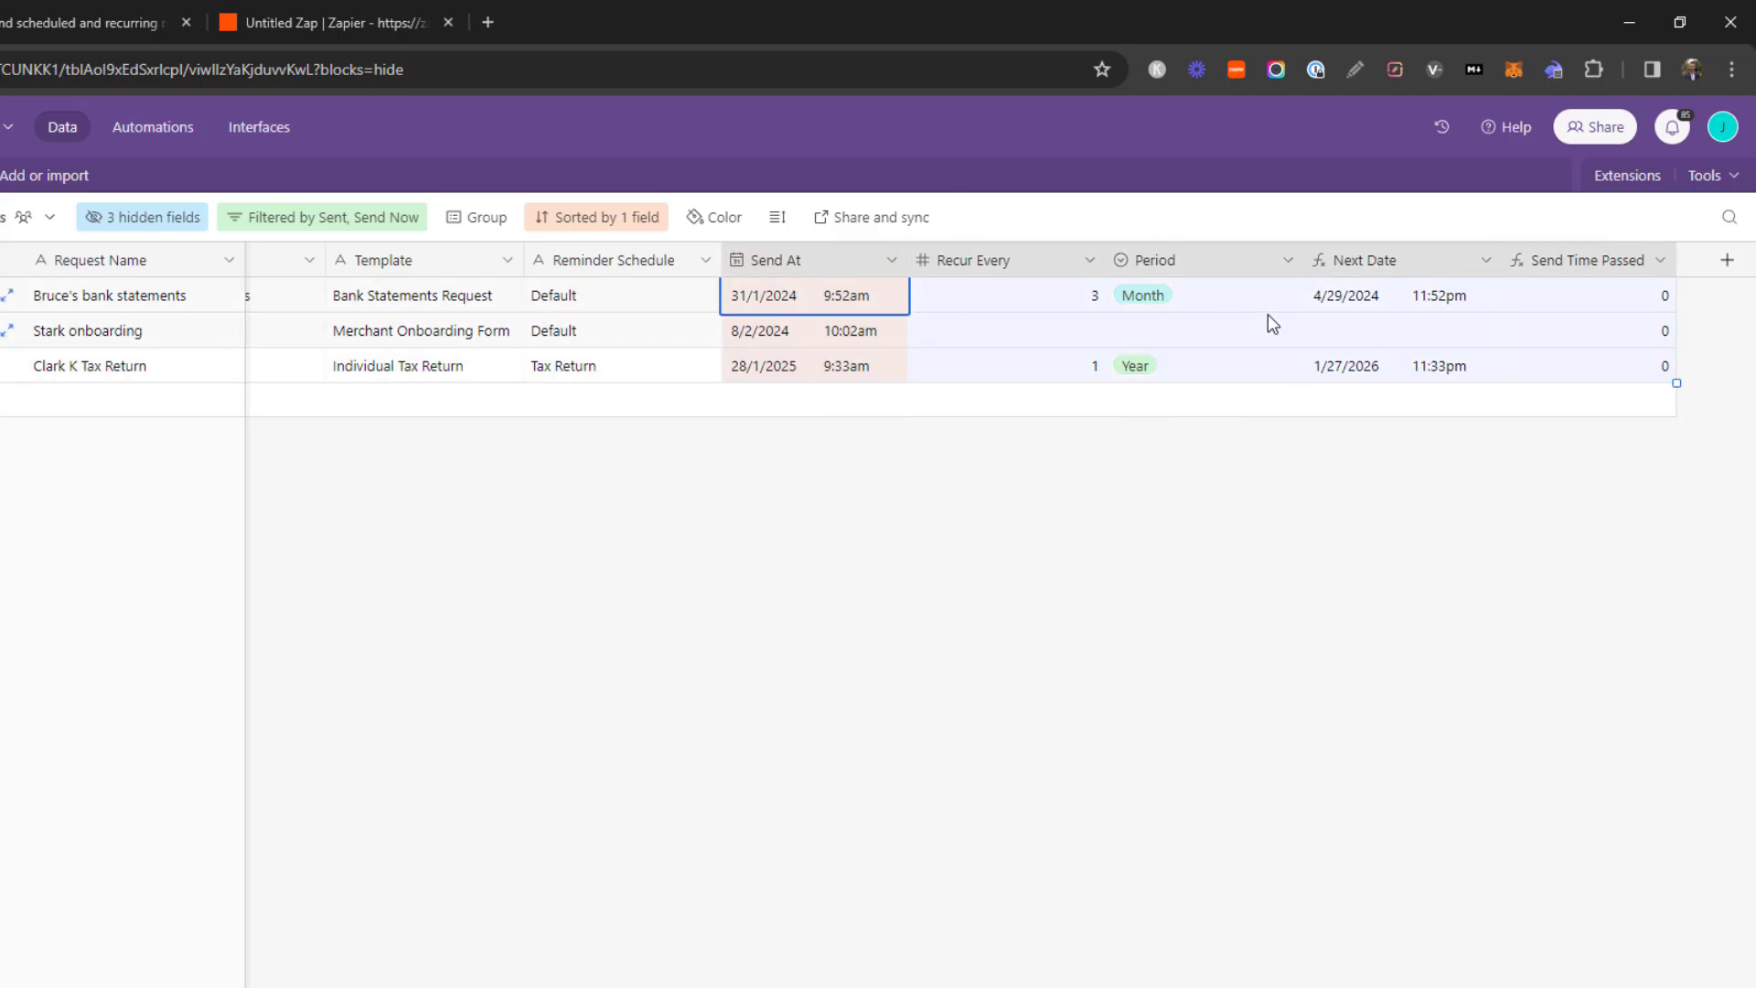
scroll(1015, 554, left, 6)
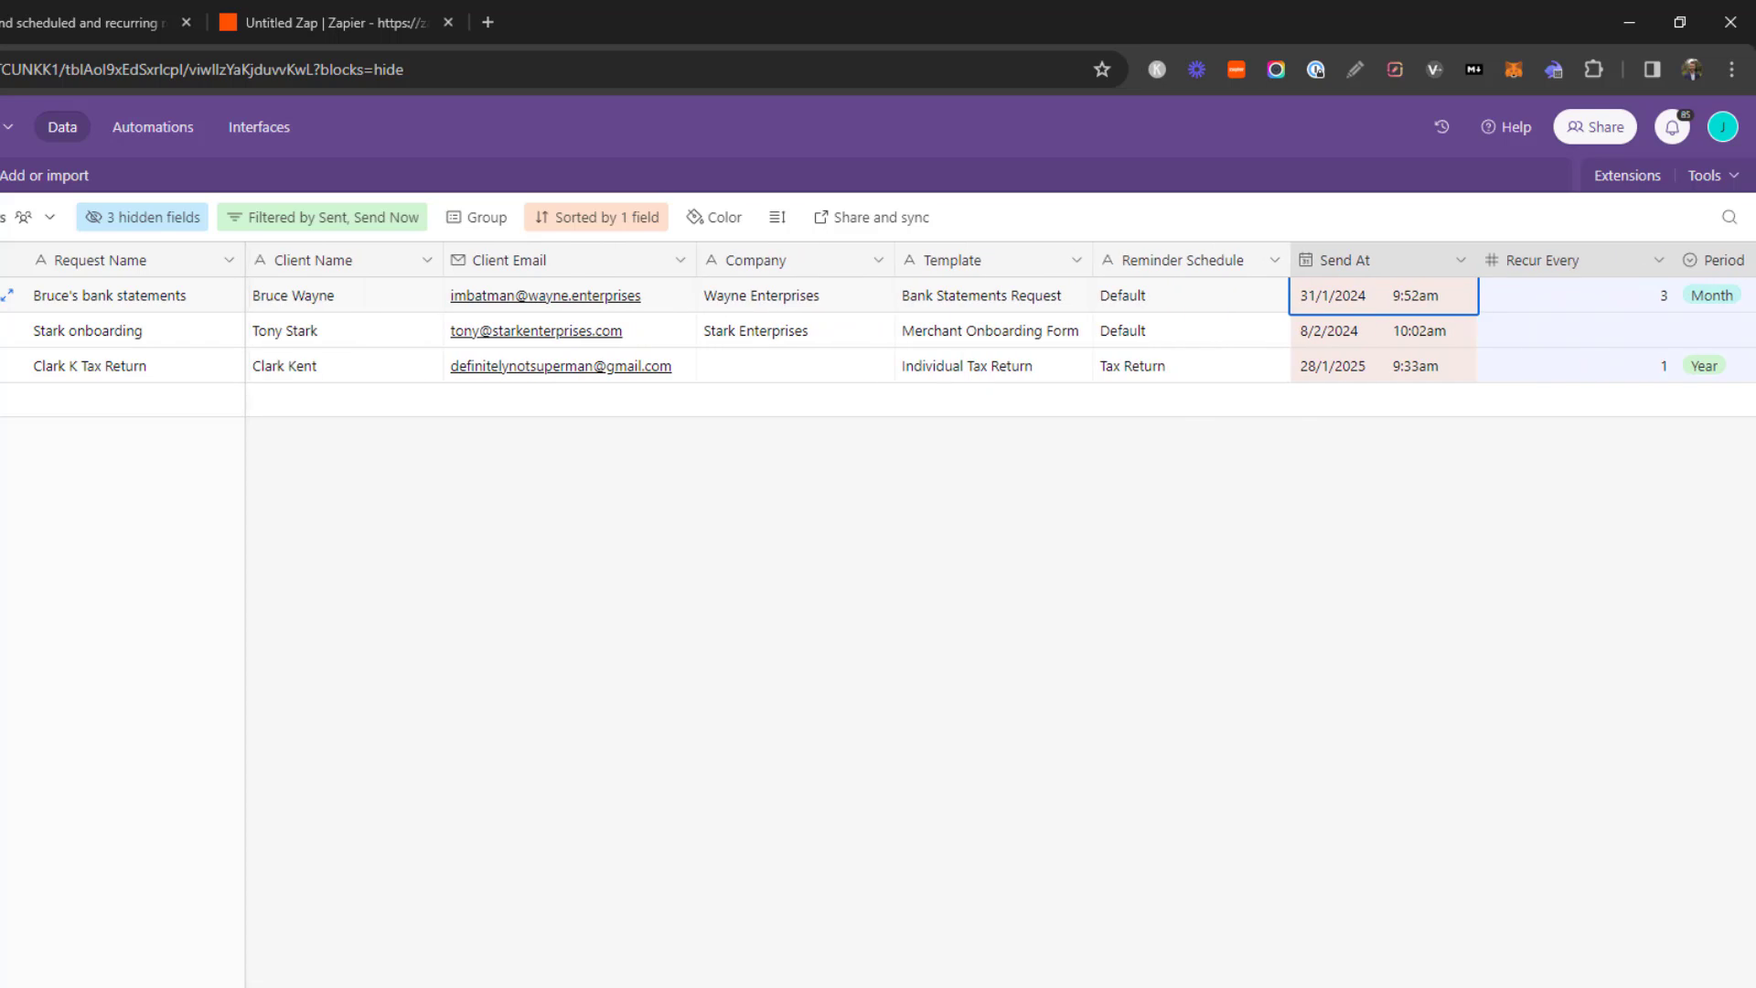
drag(1149, 289, 138, 372)
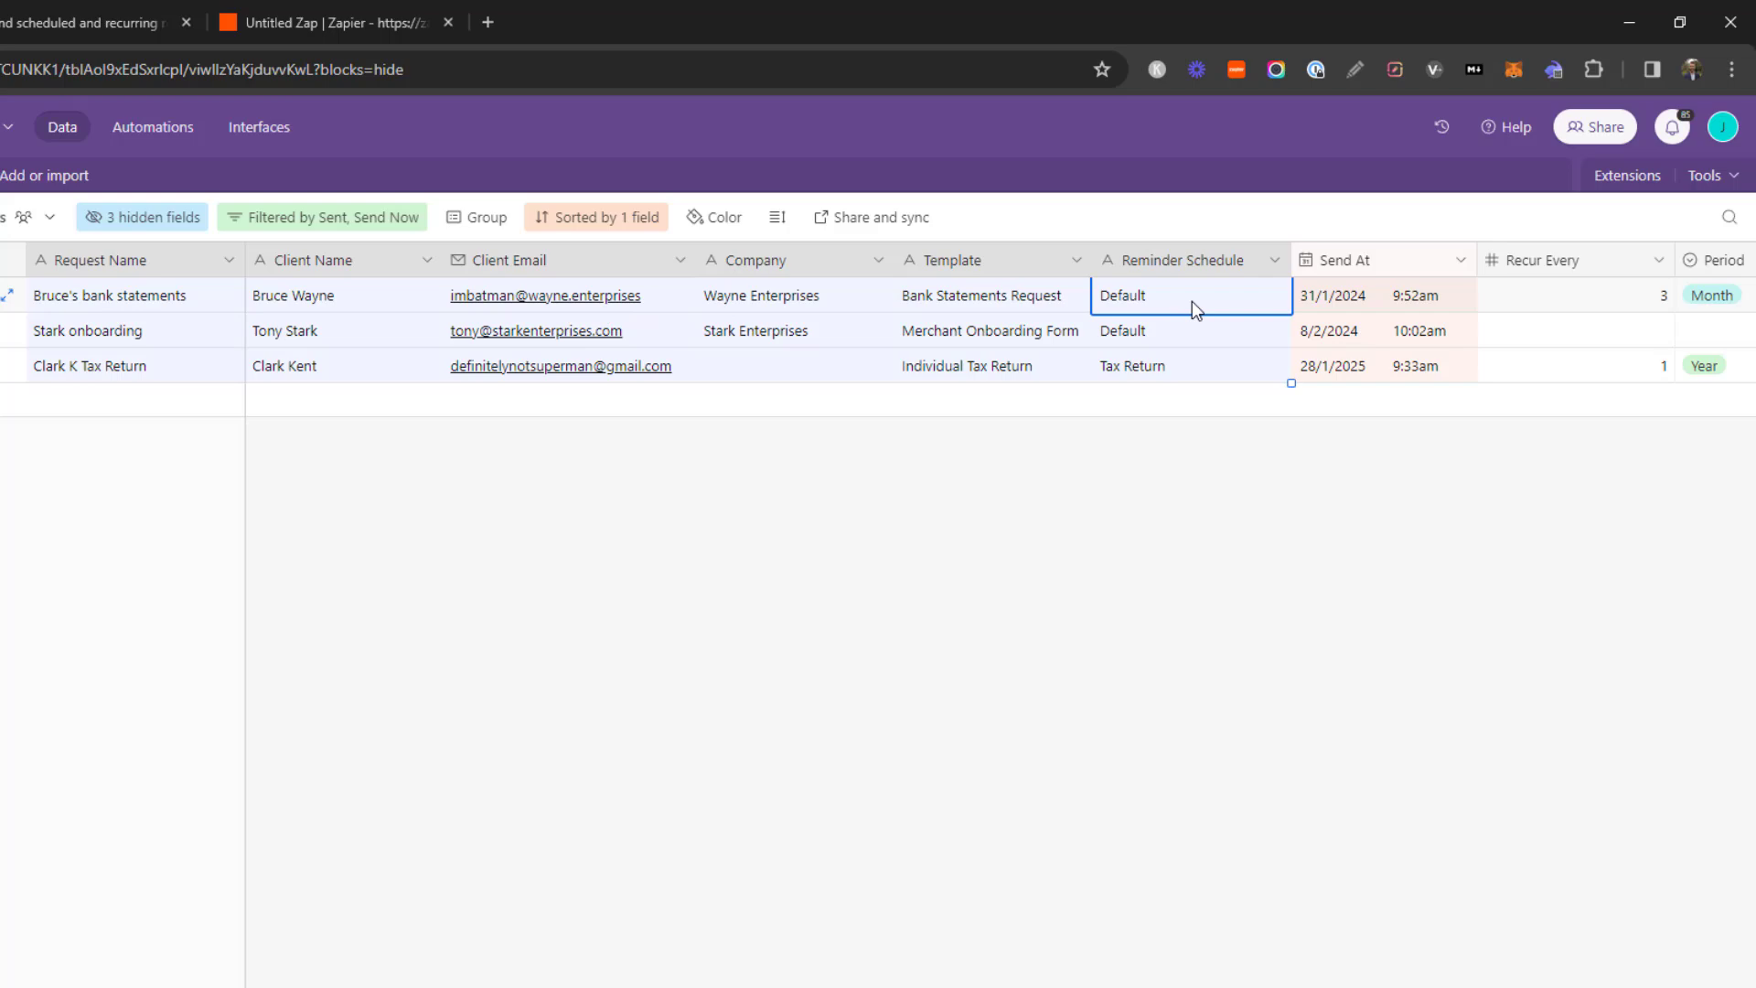
click(92, 22)
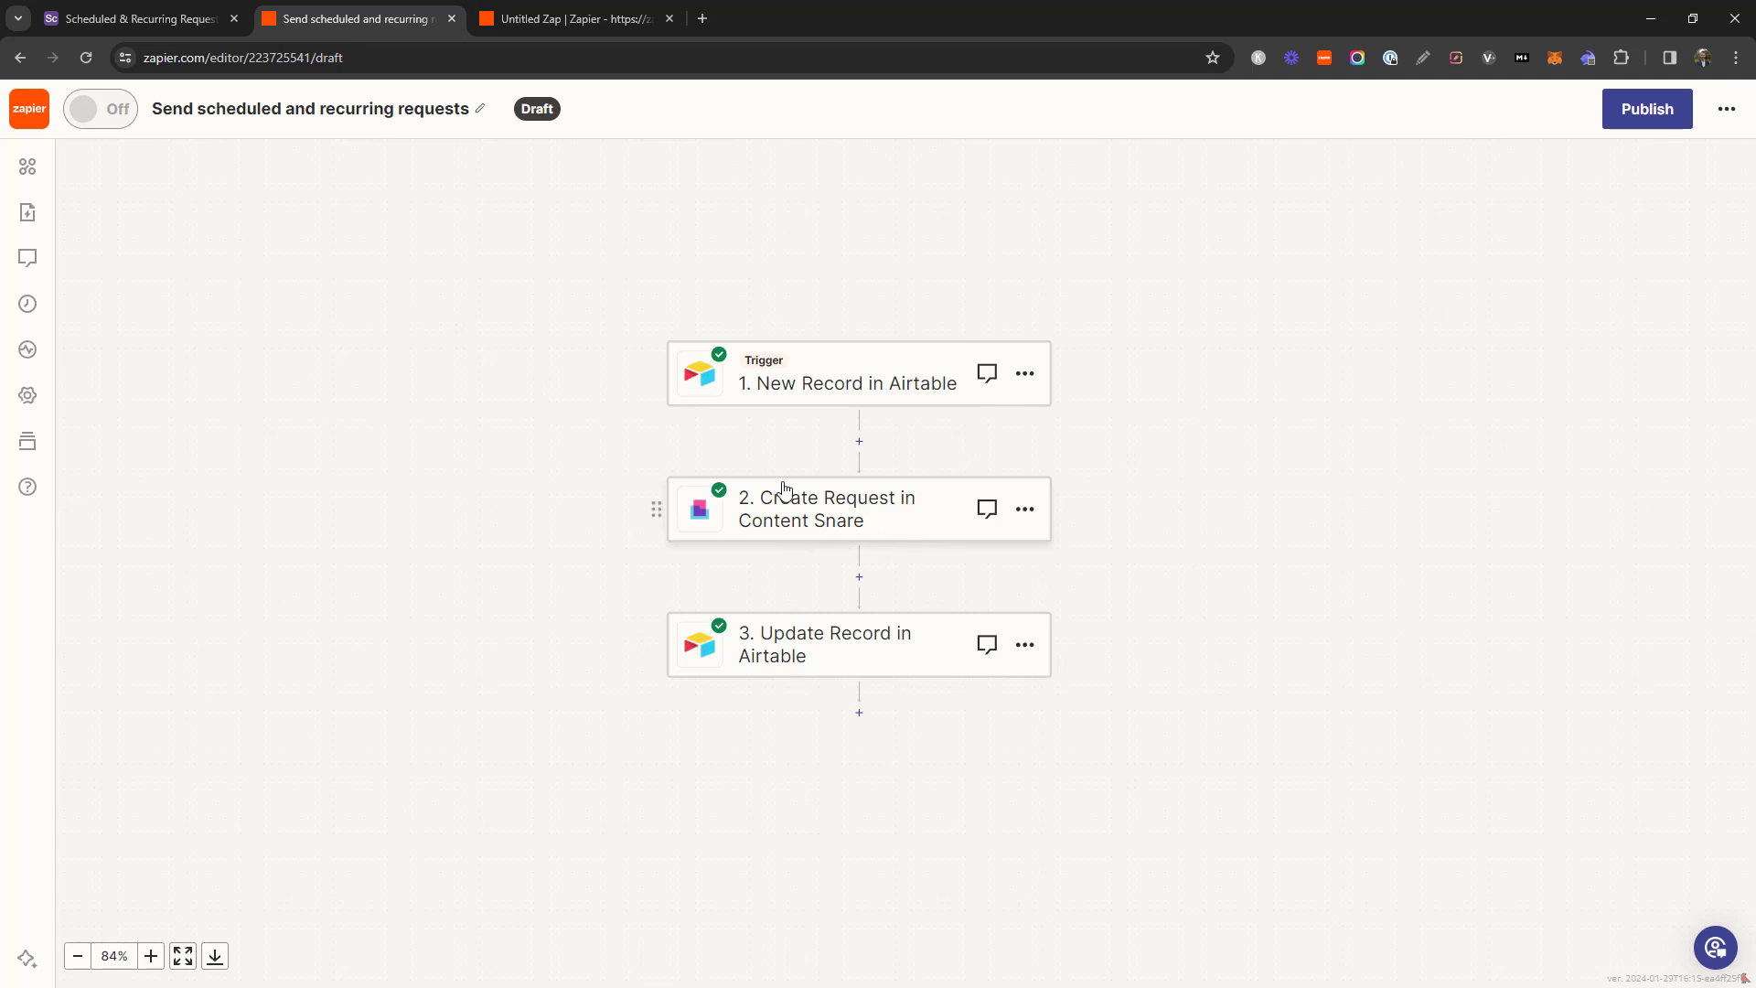
Open the Create Request in Content Snare step and scroll through its mapped Airtable client fields
click(844, 516)
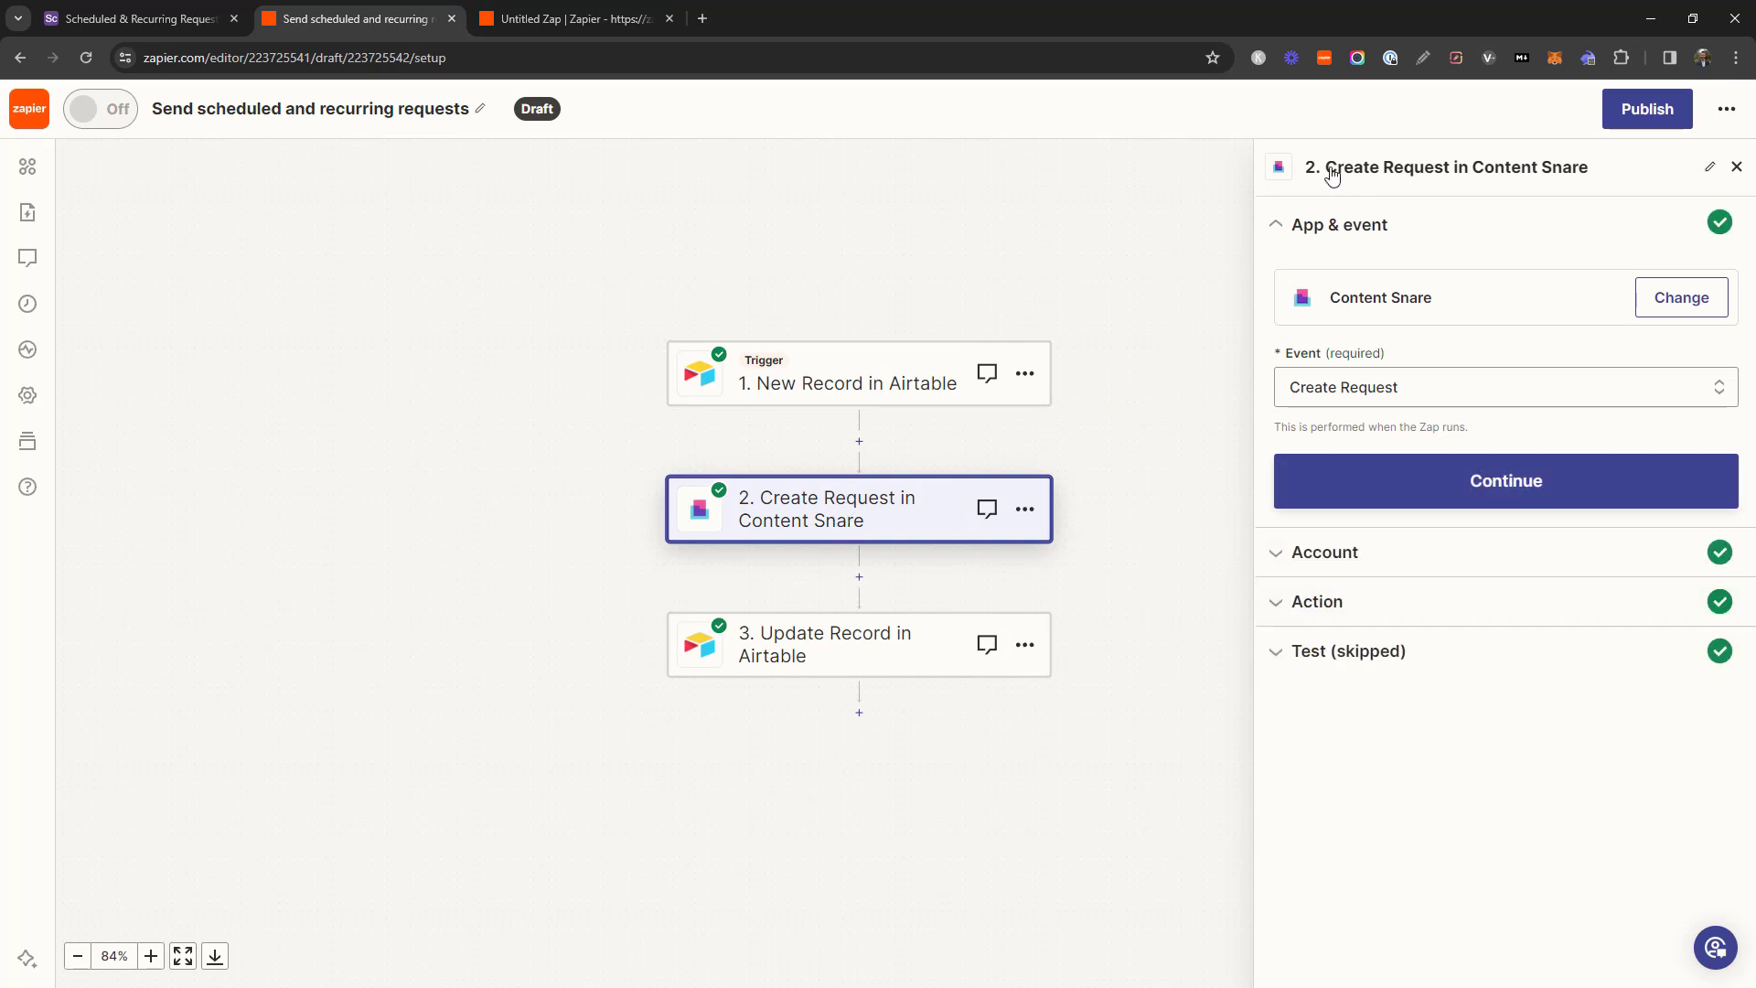
click(1354, 601)
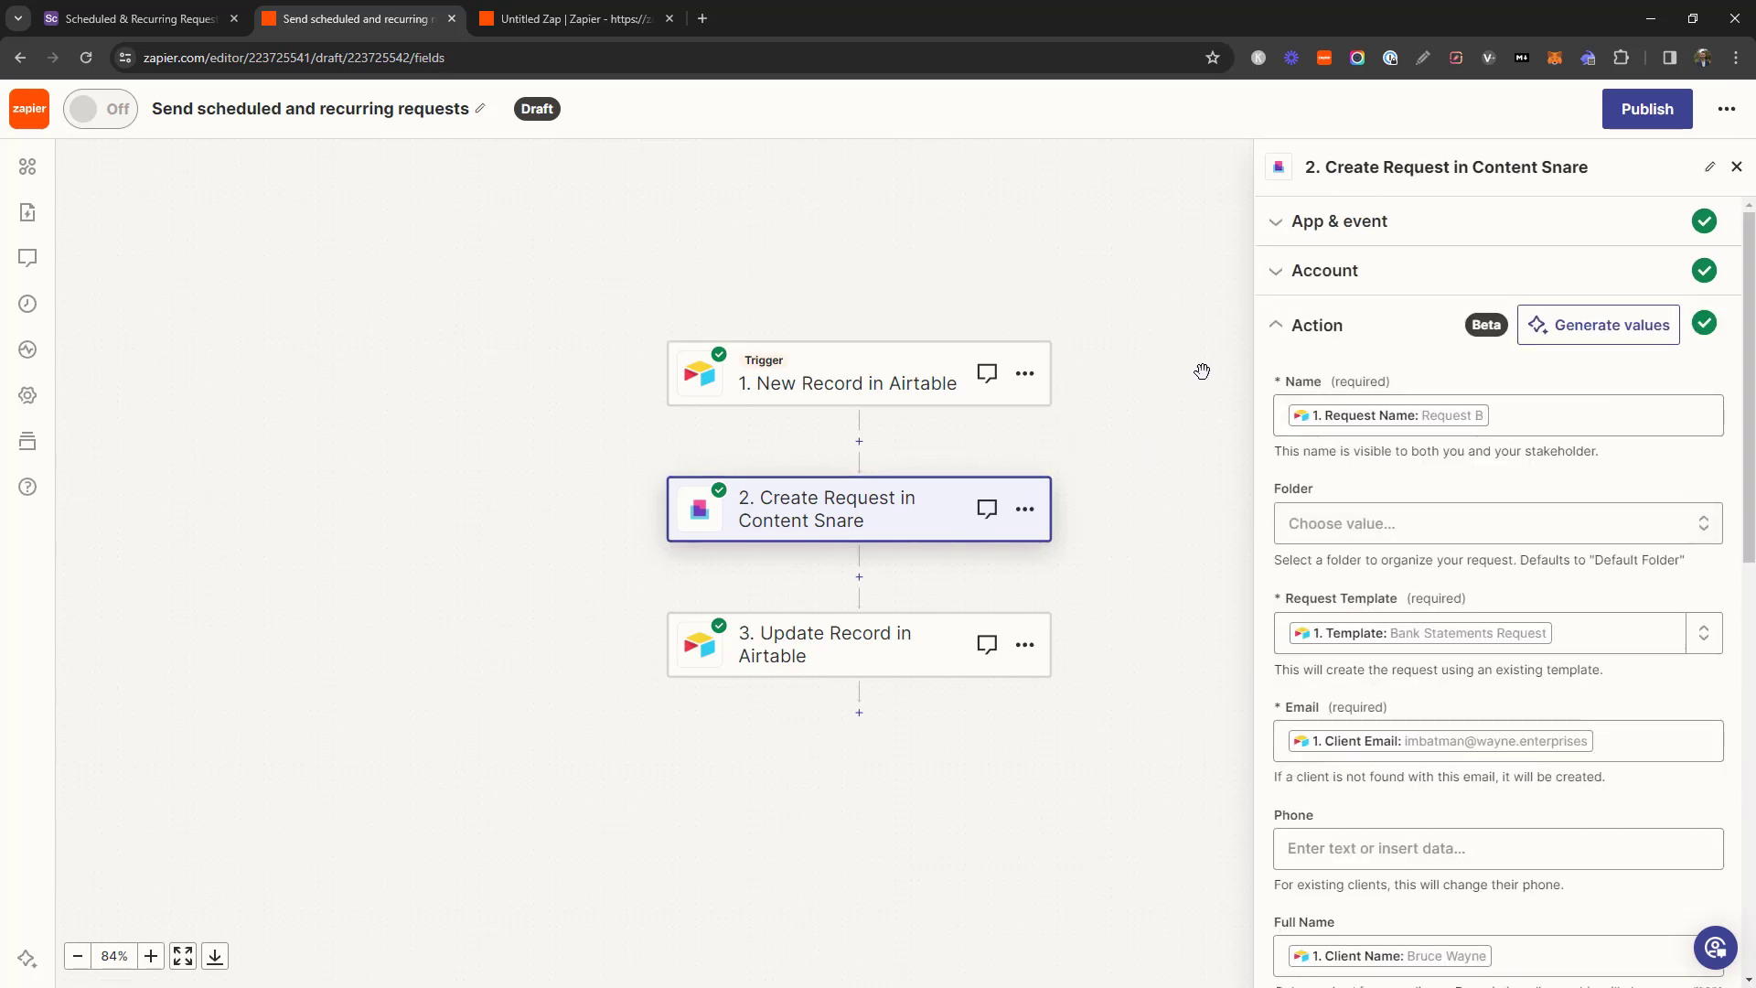
scroll(1439, 447, down, 2)
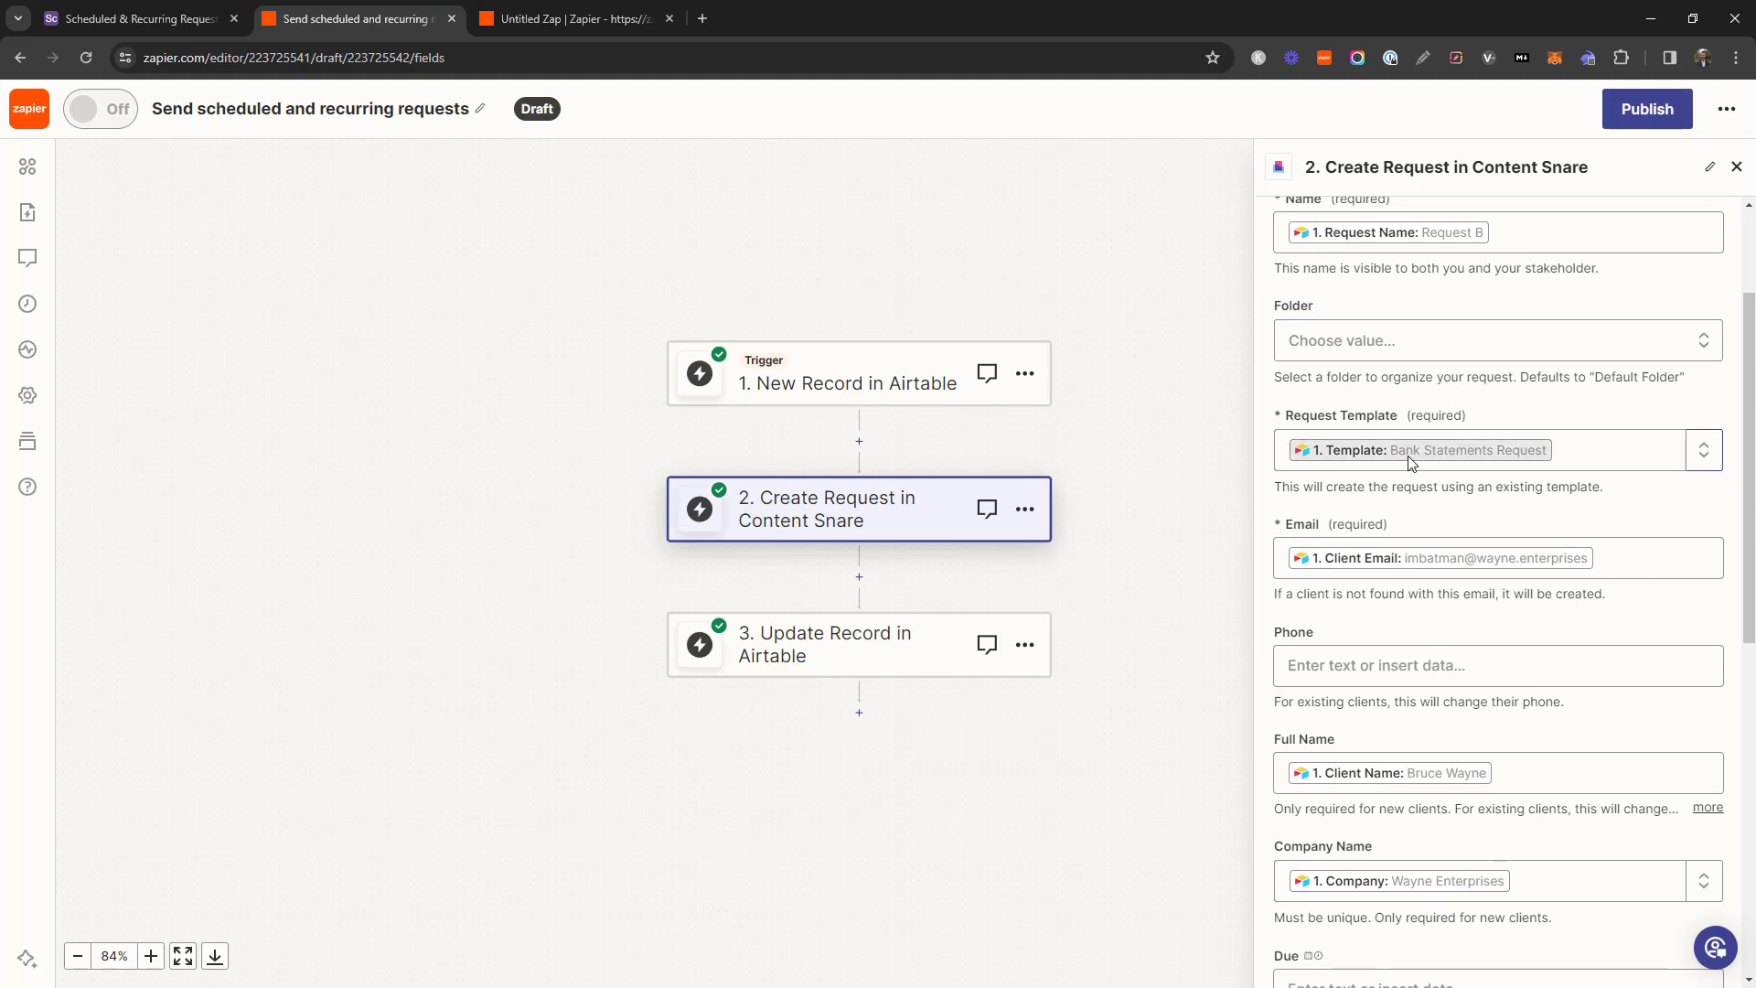
scroll(1342, 281, up, 1)
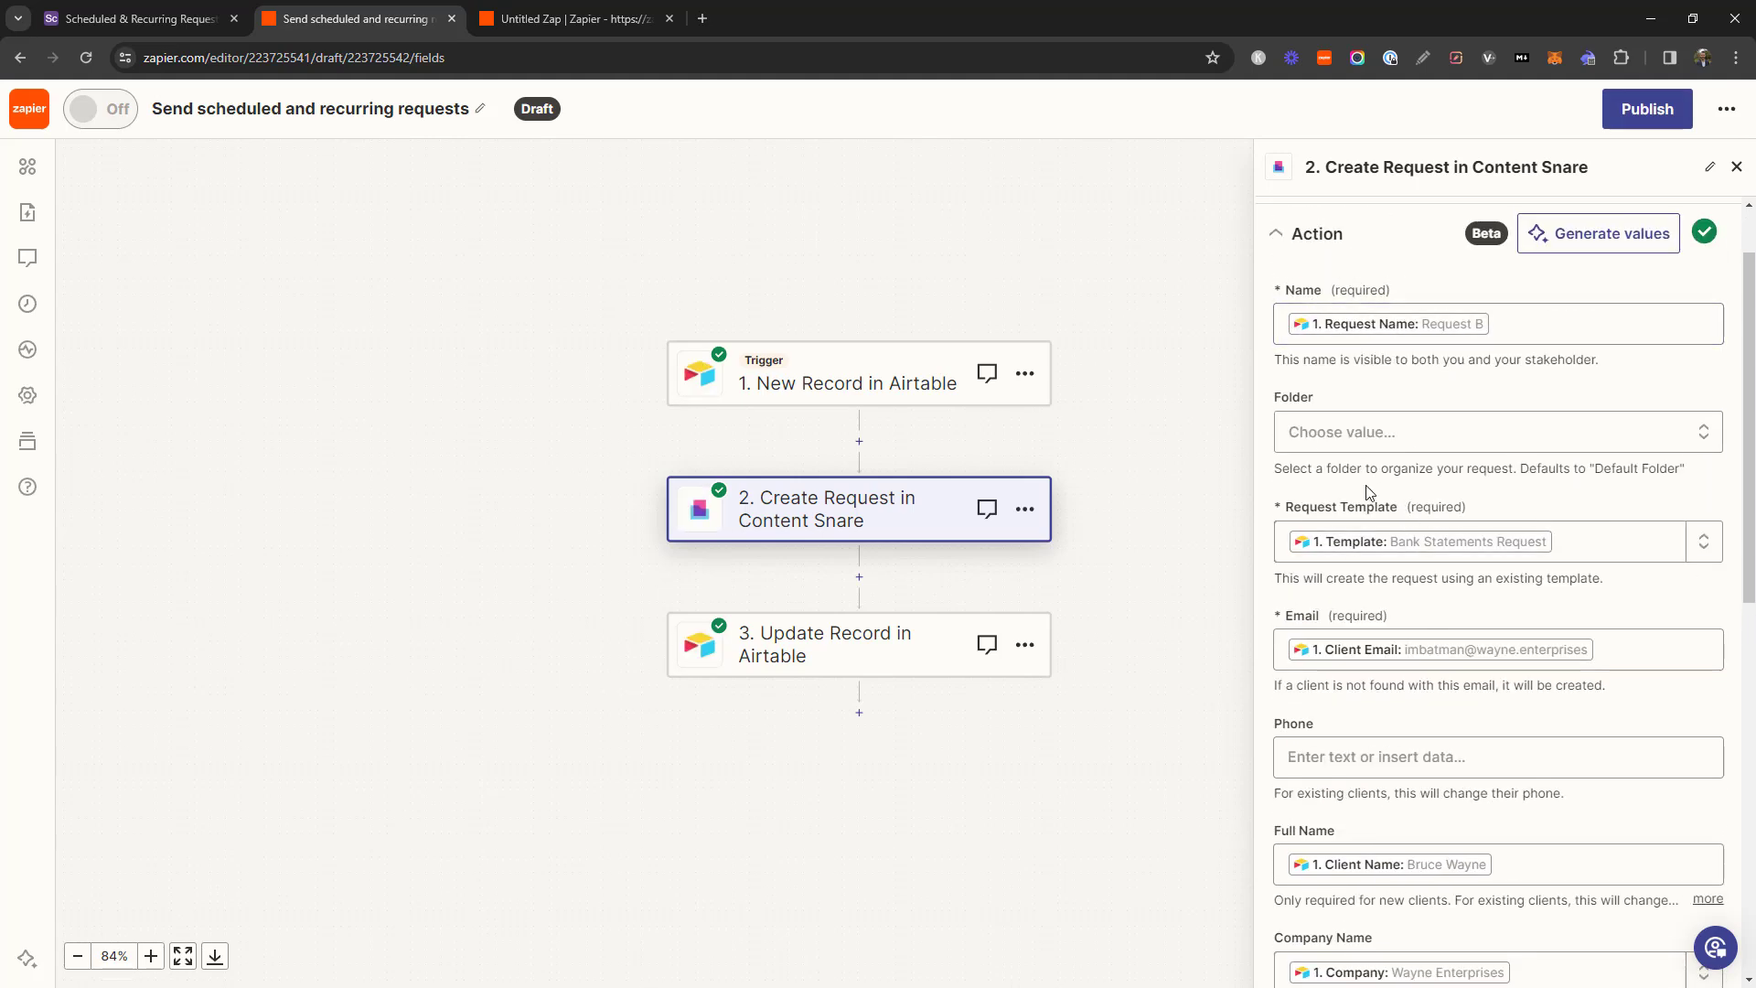
scroll(1418, 620, down, 2)
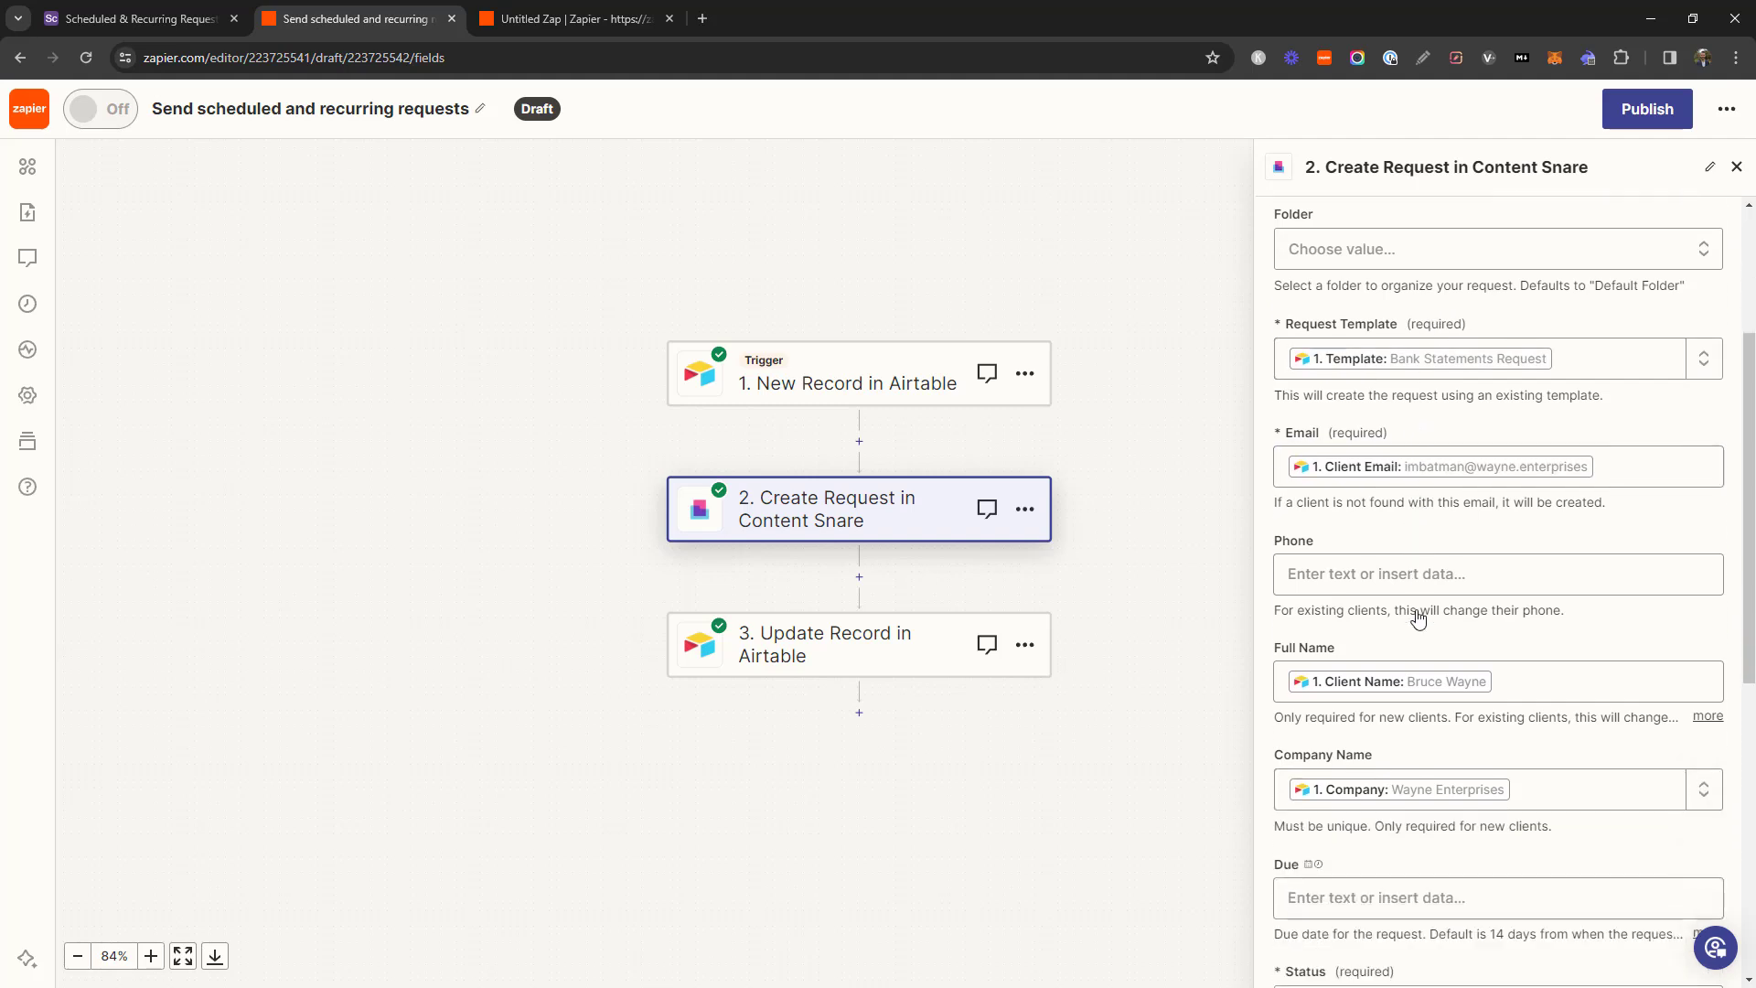
scroll(1418, 654, down, 2)
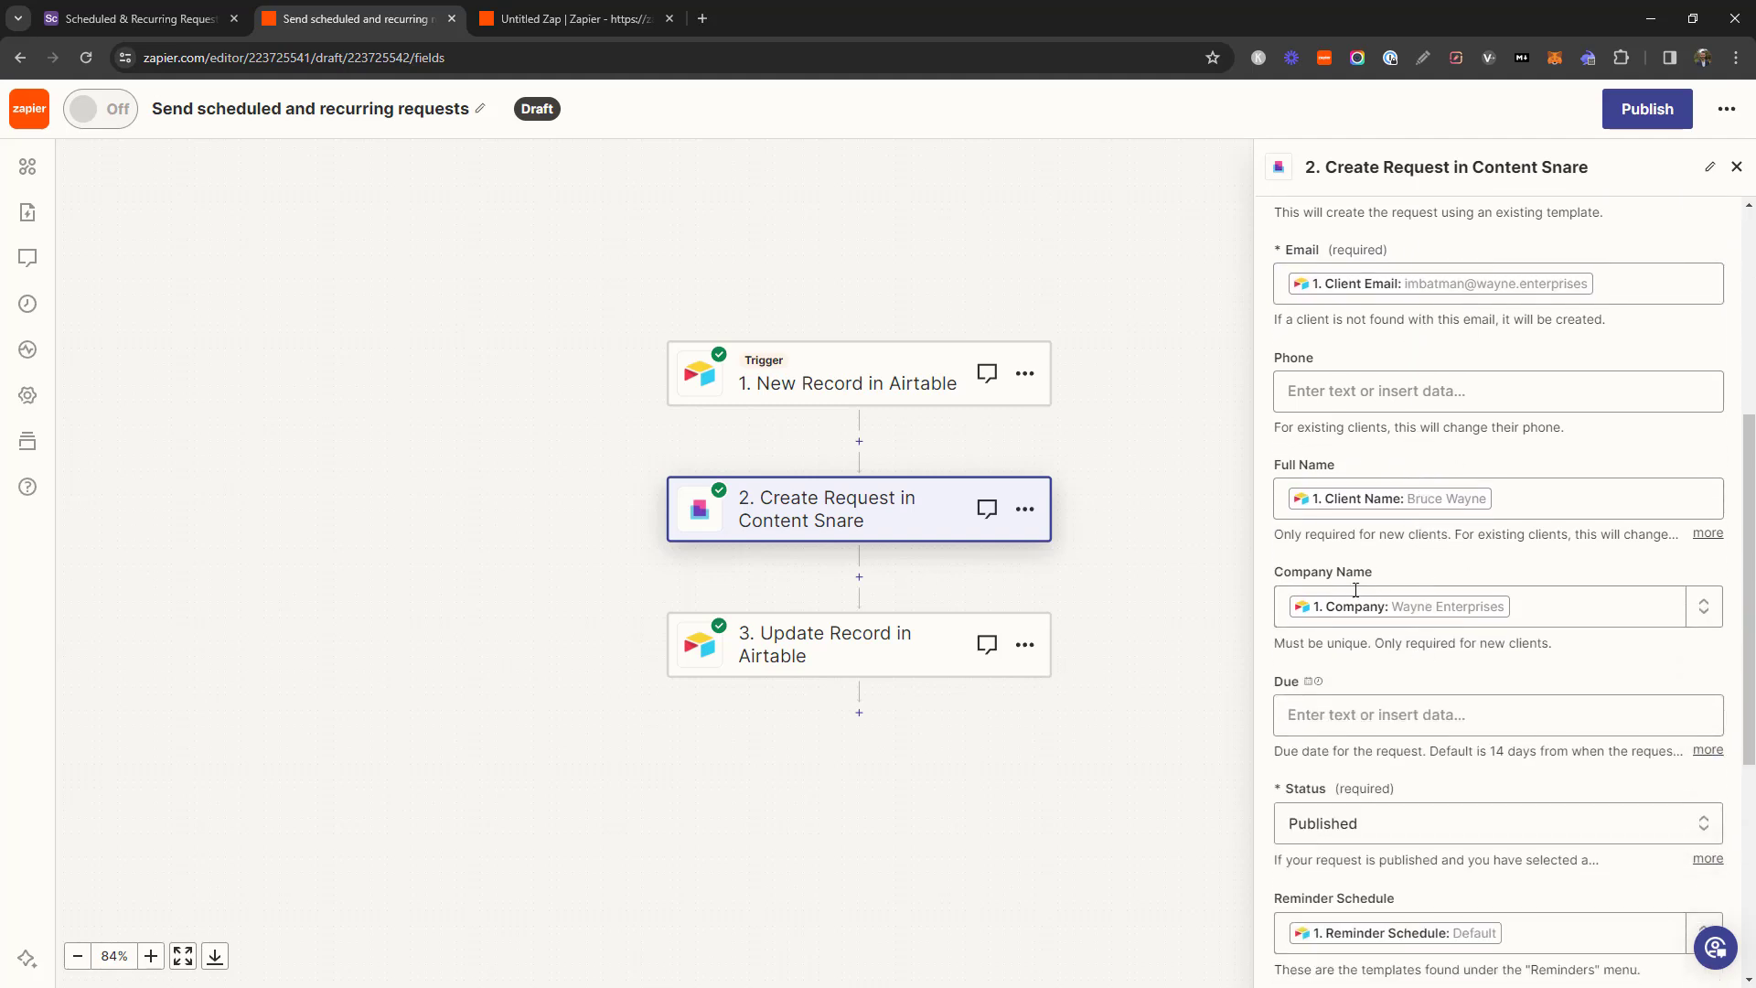
scroll(1341, 627, down, 2)
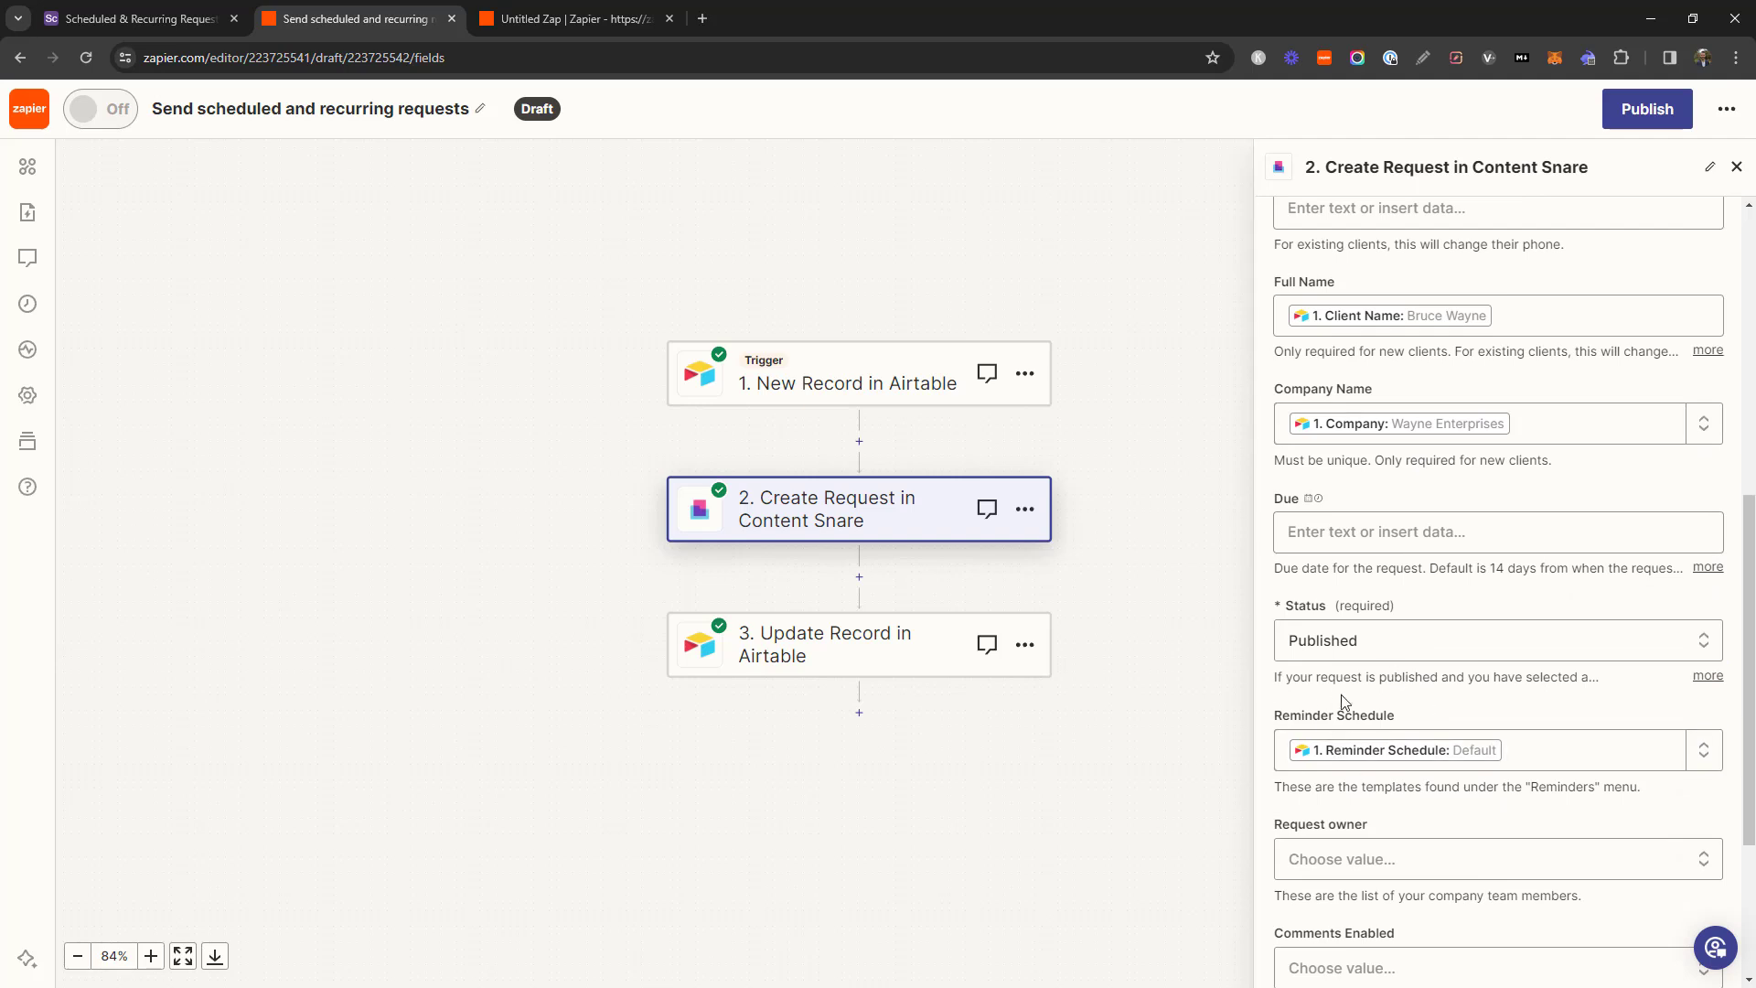
scroll(1426, 538, down, 2)
scroll(1426, 537, up, 2)
Open the Create Sales Invoice in Xero step of the untitled draft zap
click(163, 20)
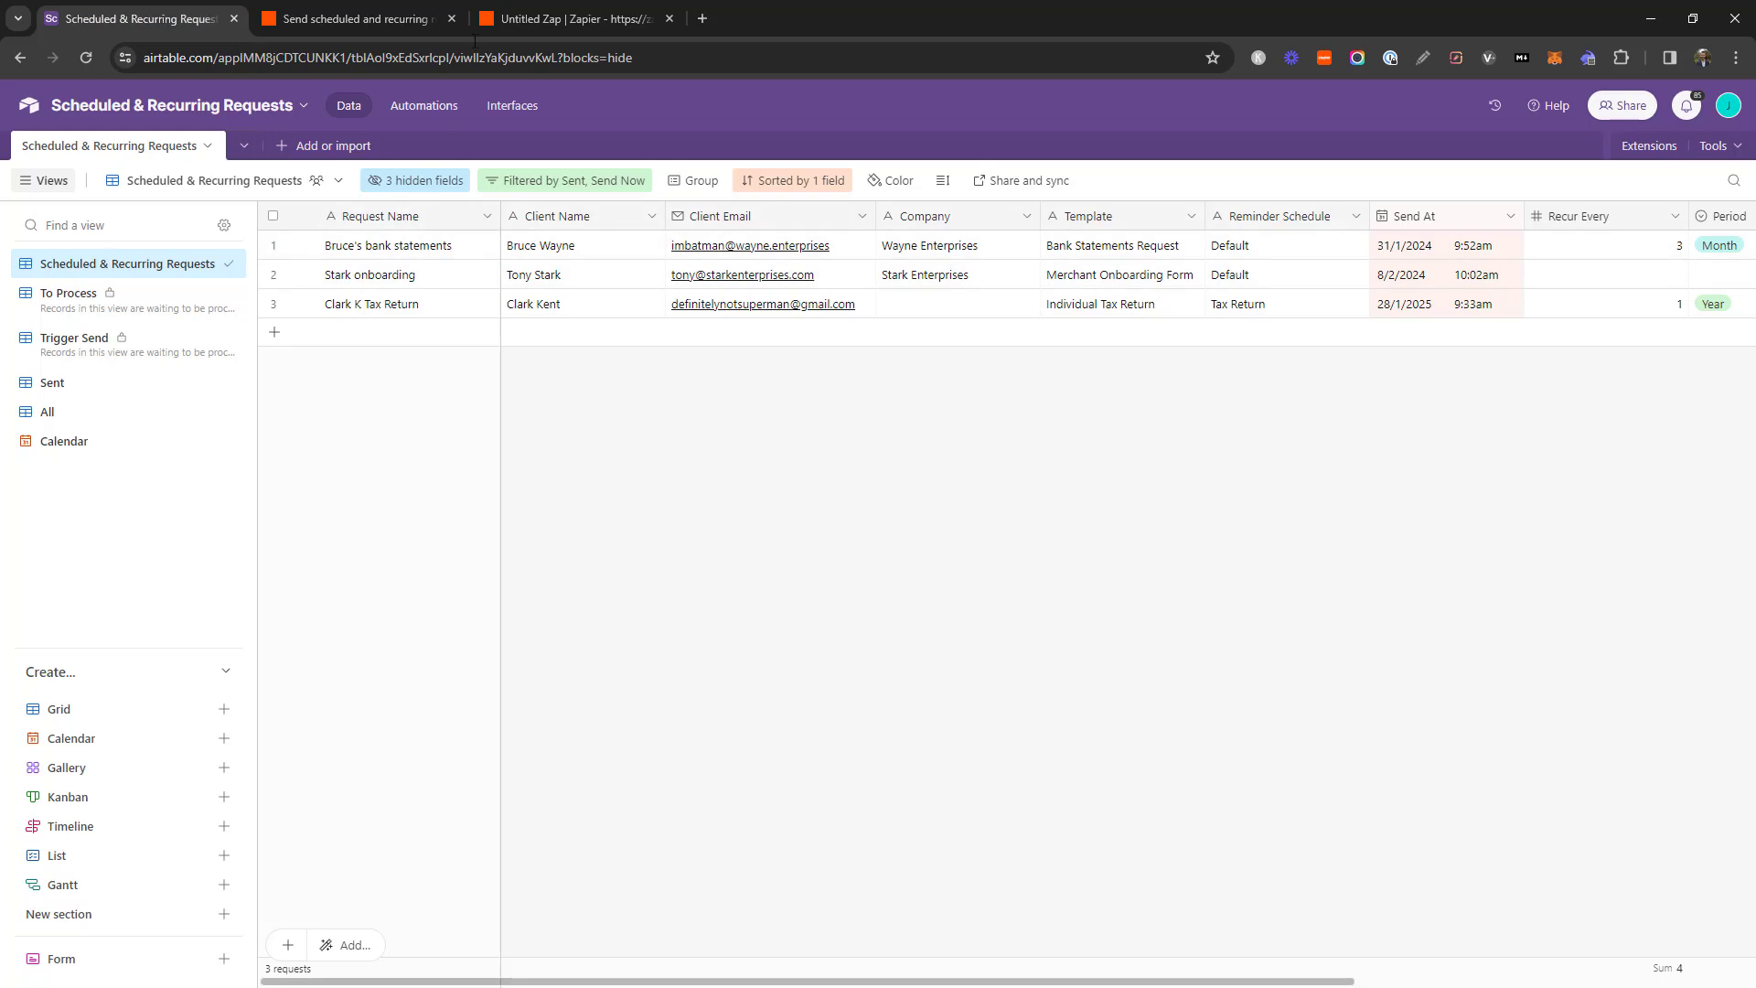
click(498, 12)
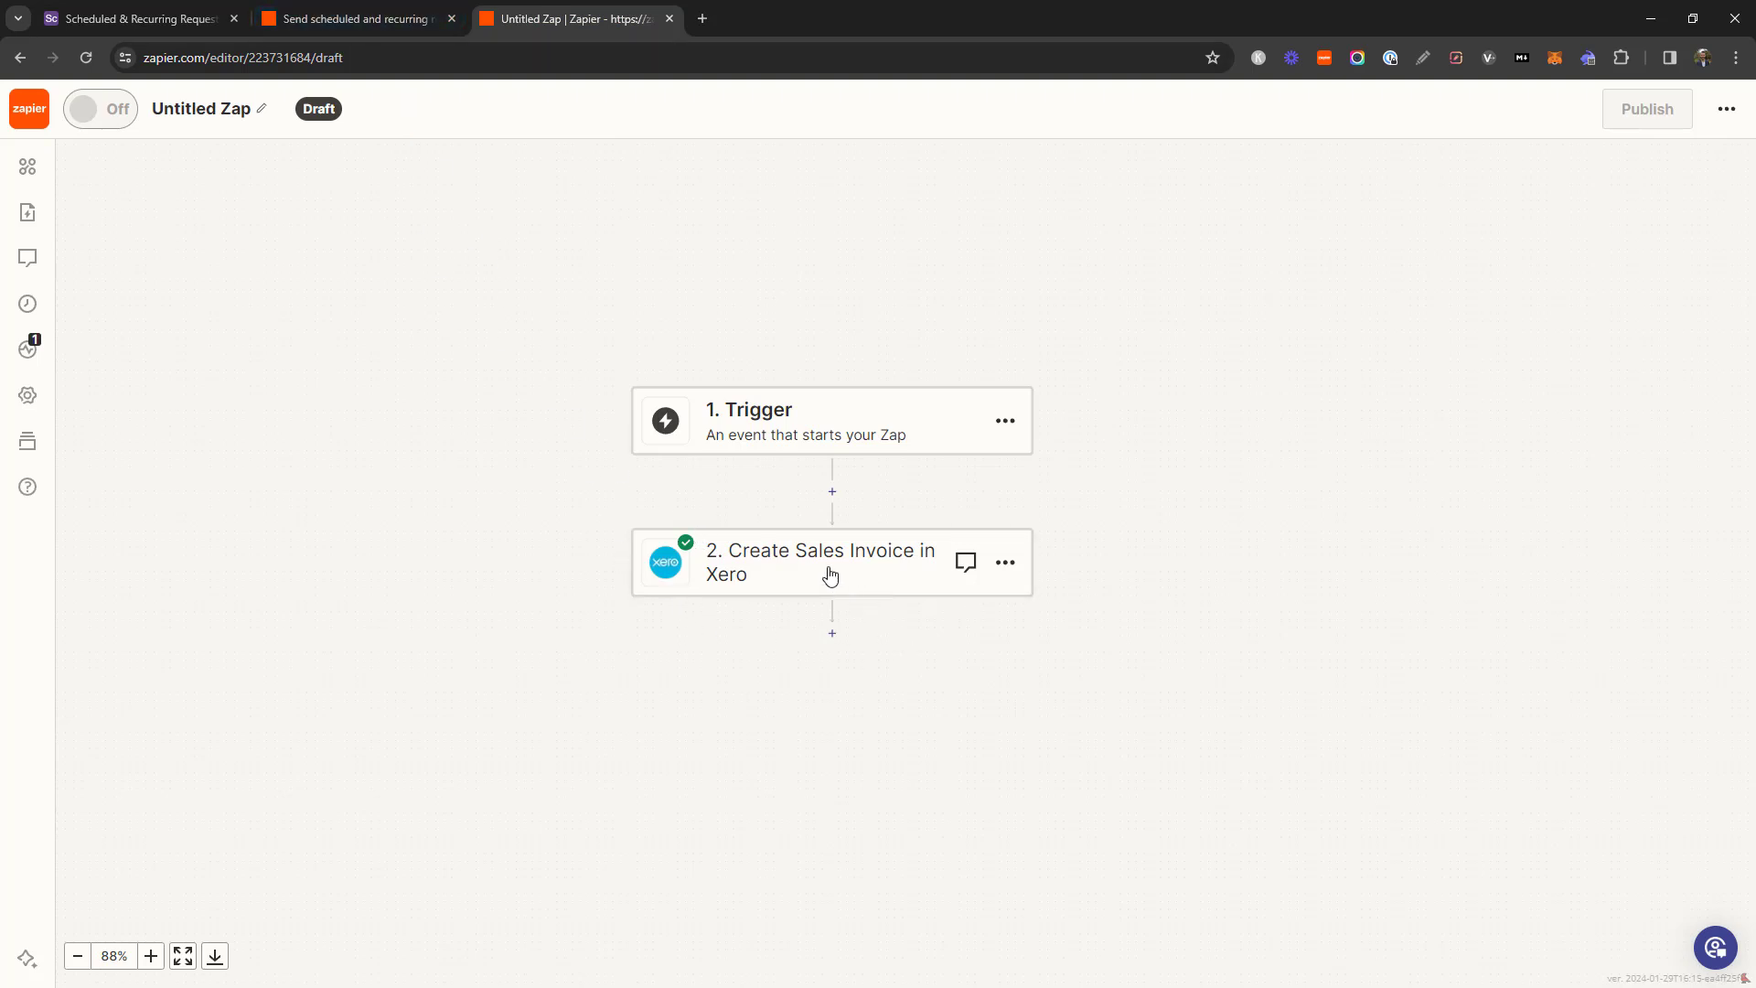
click(774, 584)
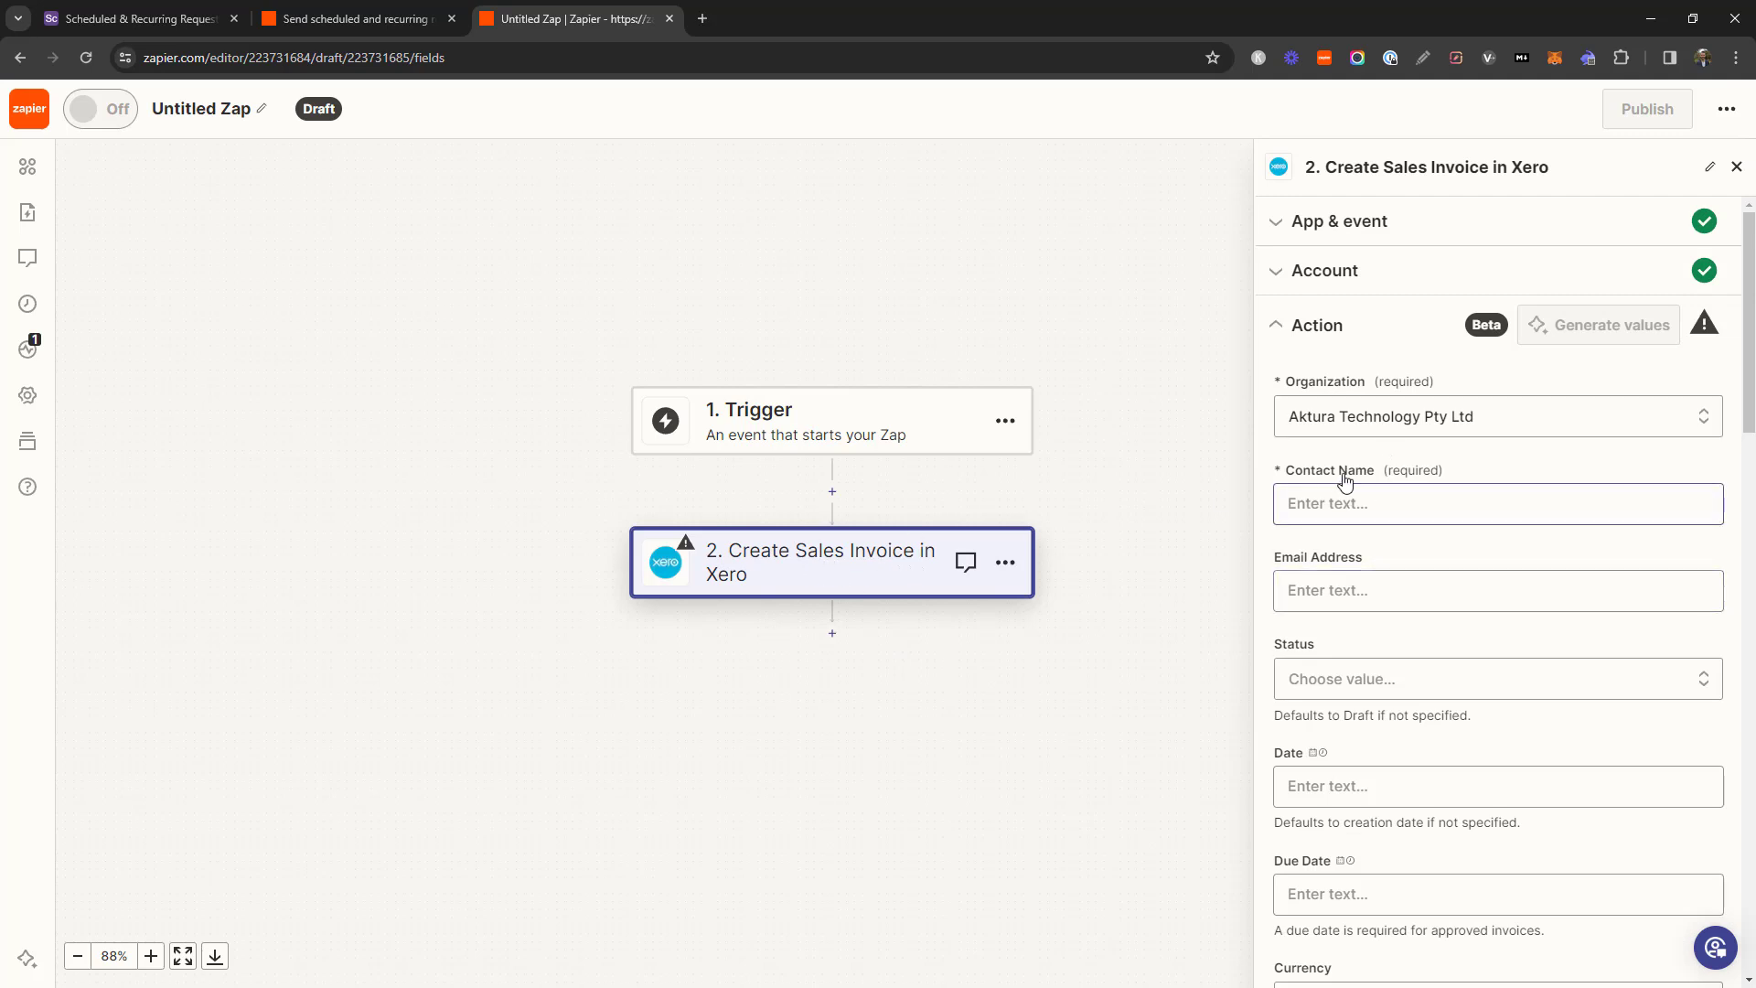
Review the invoice line's Quantity (1), Unit Price and Description fields
scroll(1363, 586, down, 9)
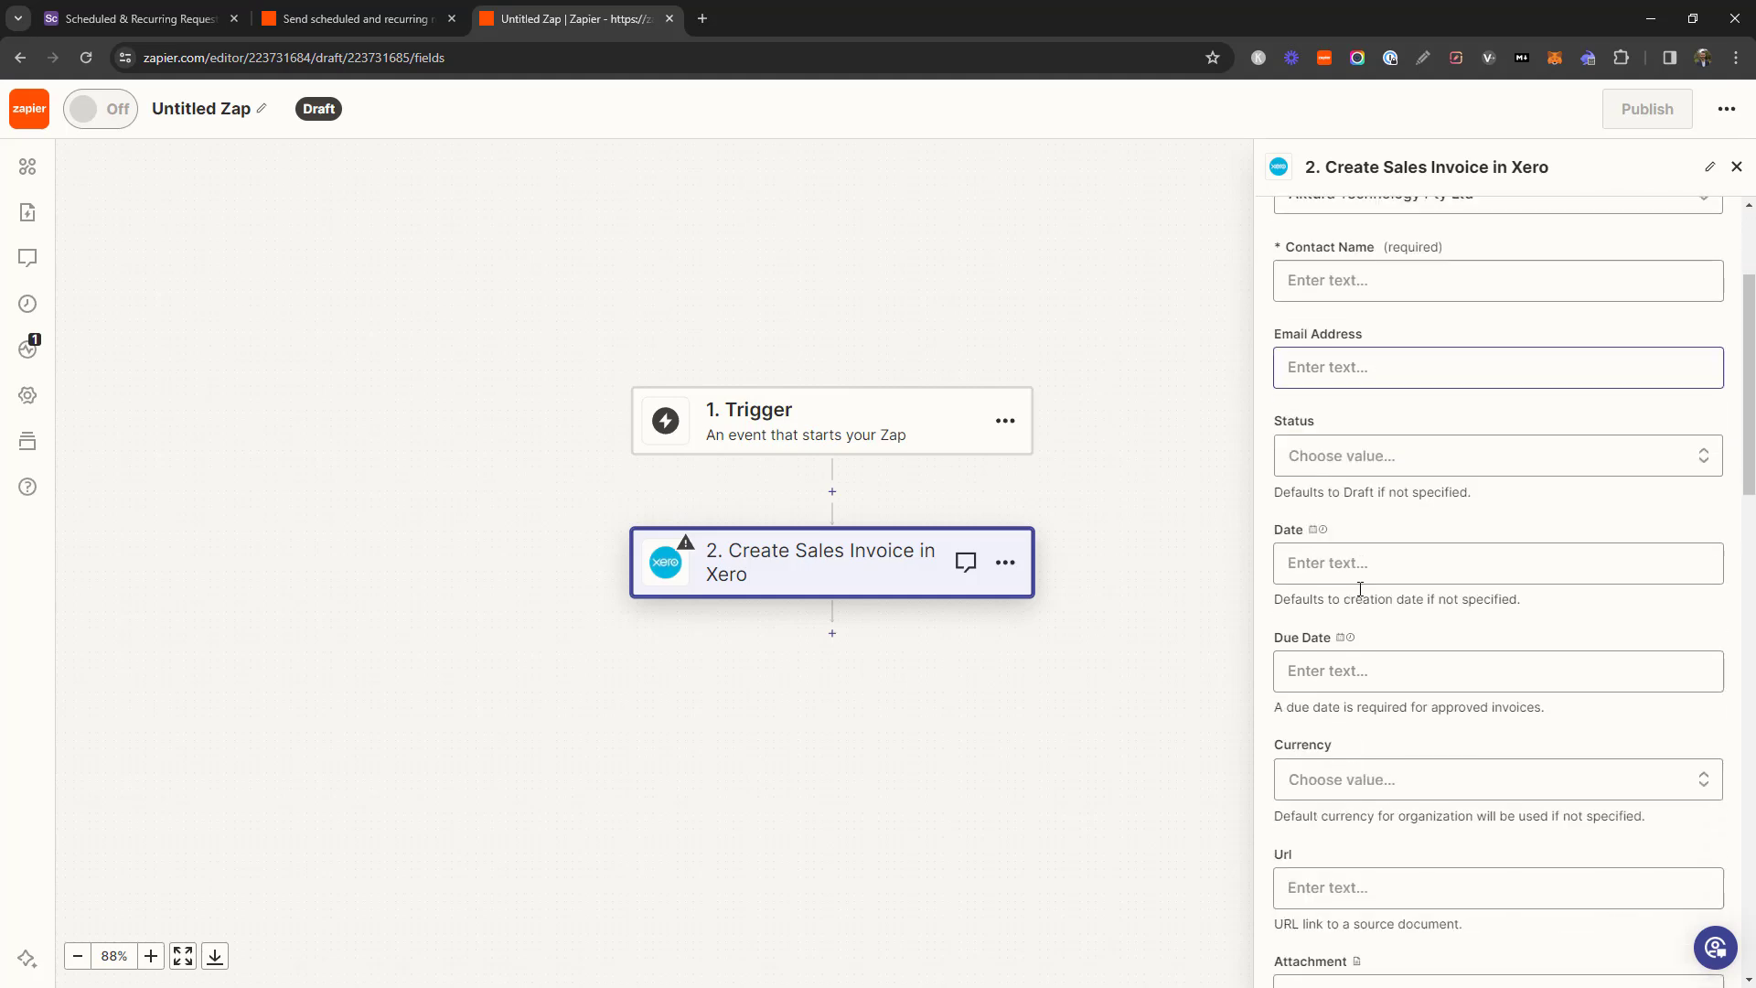
scroll(1562, 653, down, 6)
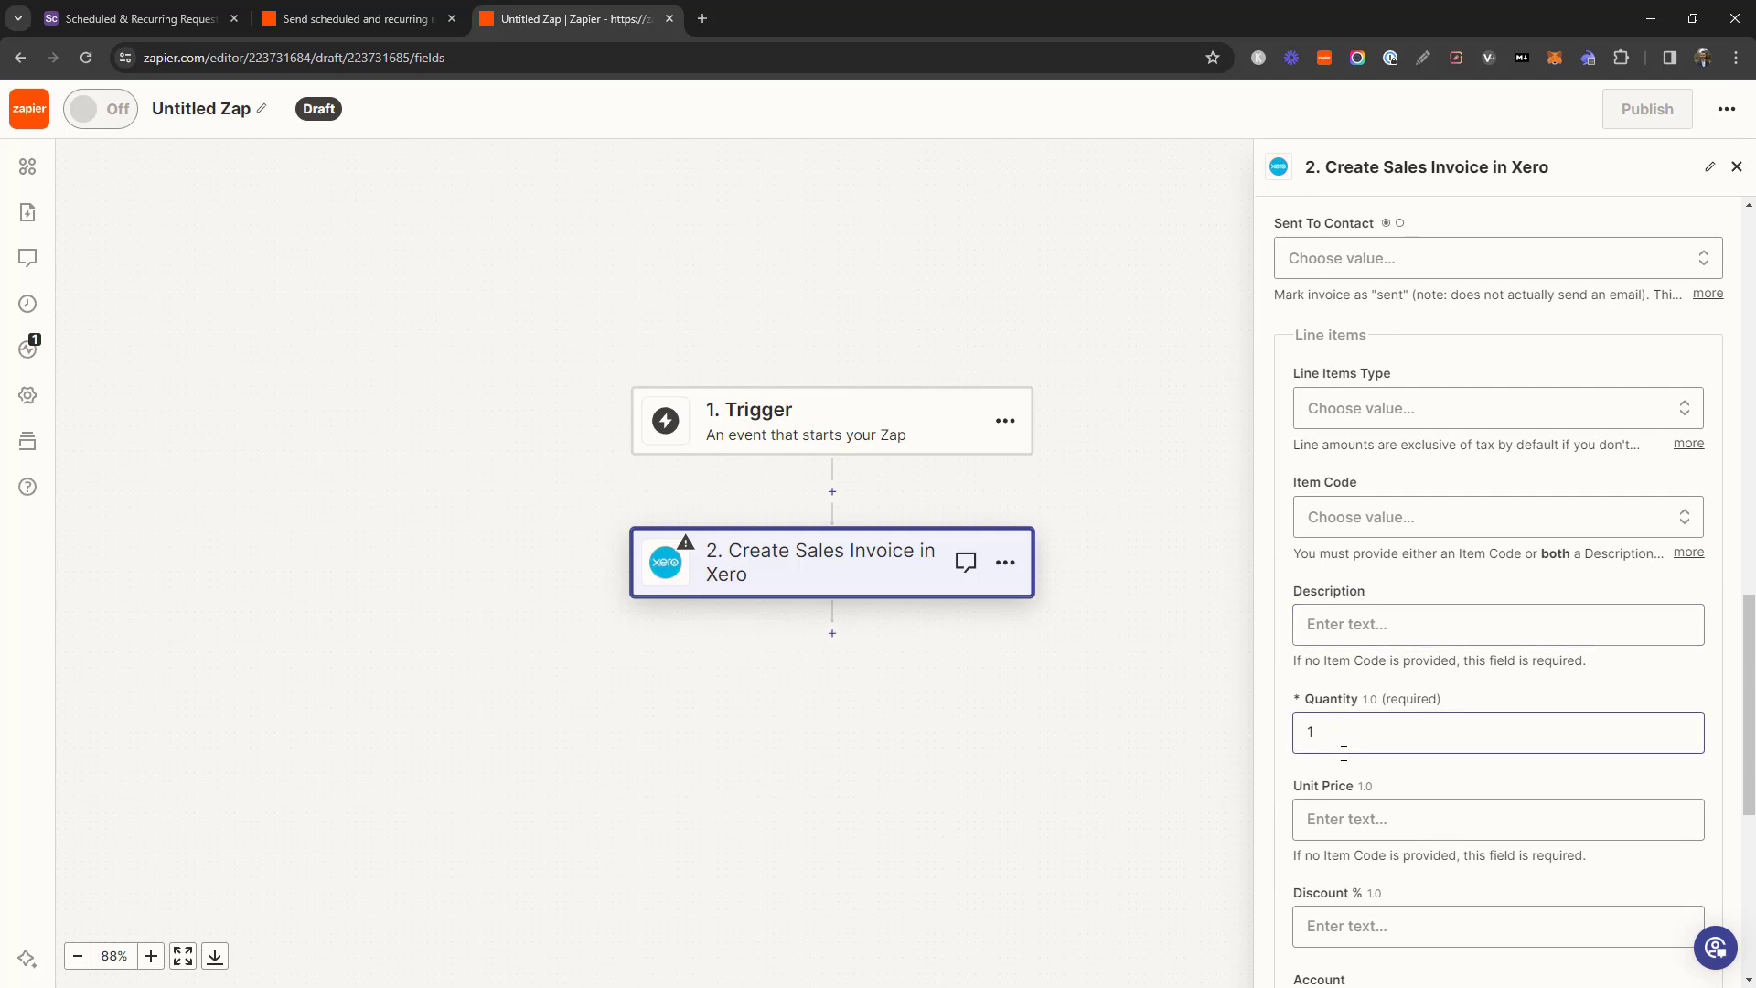
scroll(1344, 753, down, 2)
click(1354, 549)
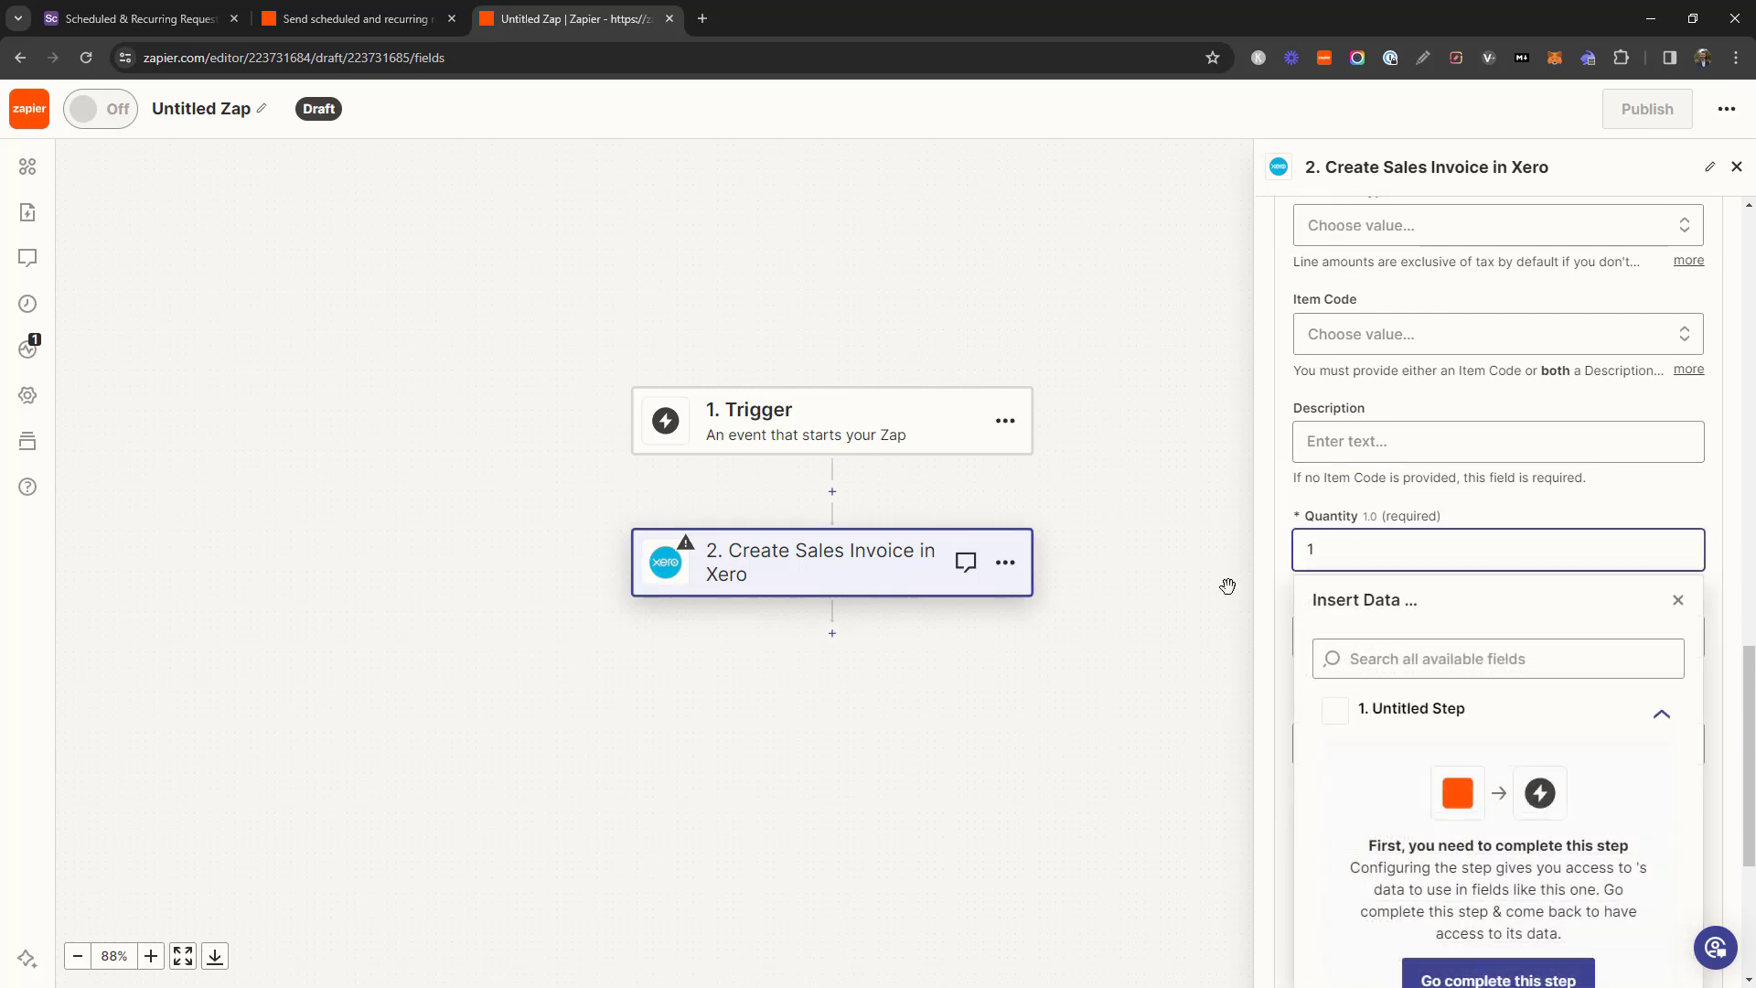
click(1337, 633)
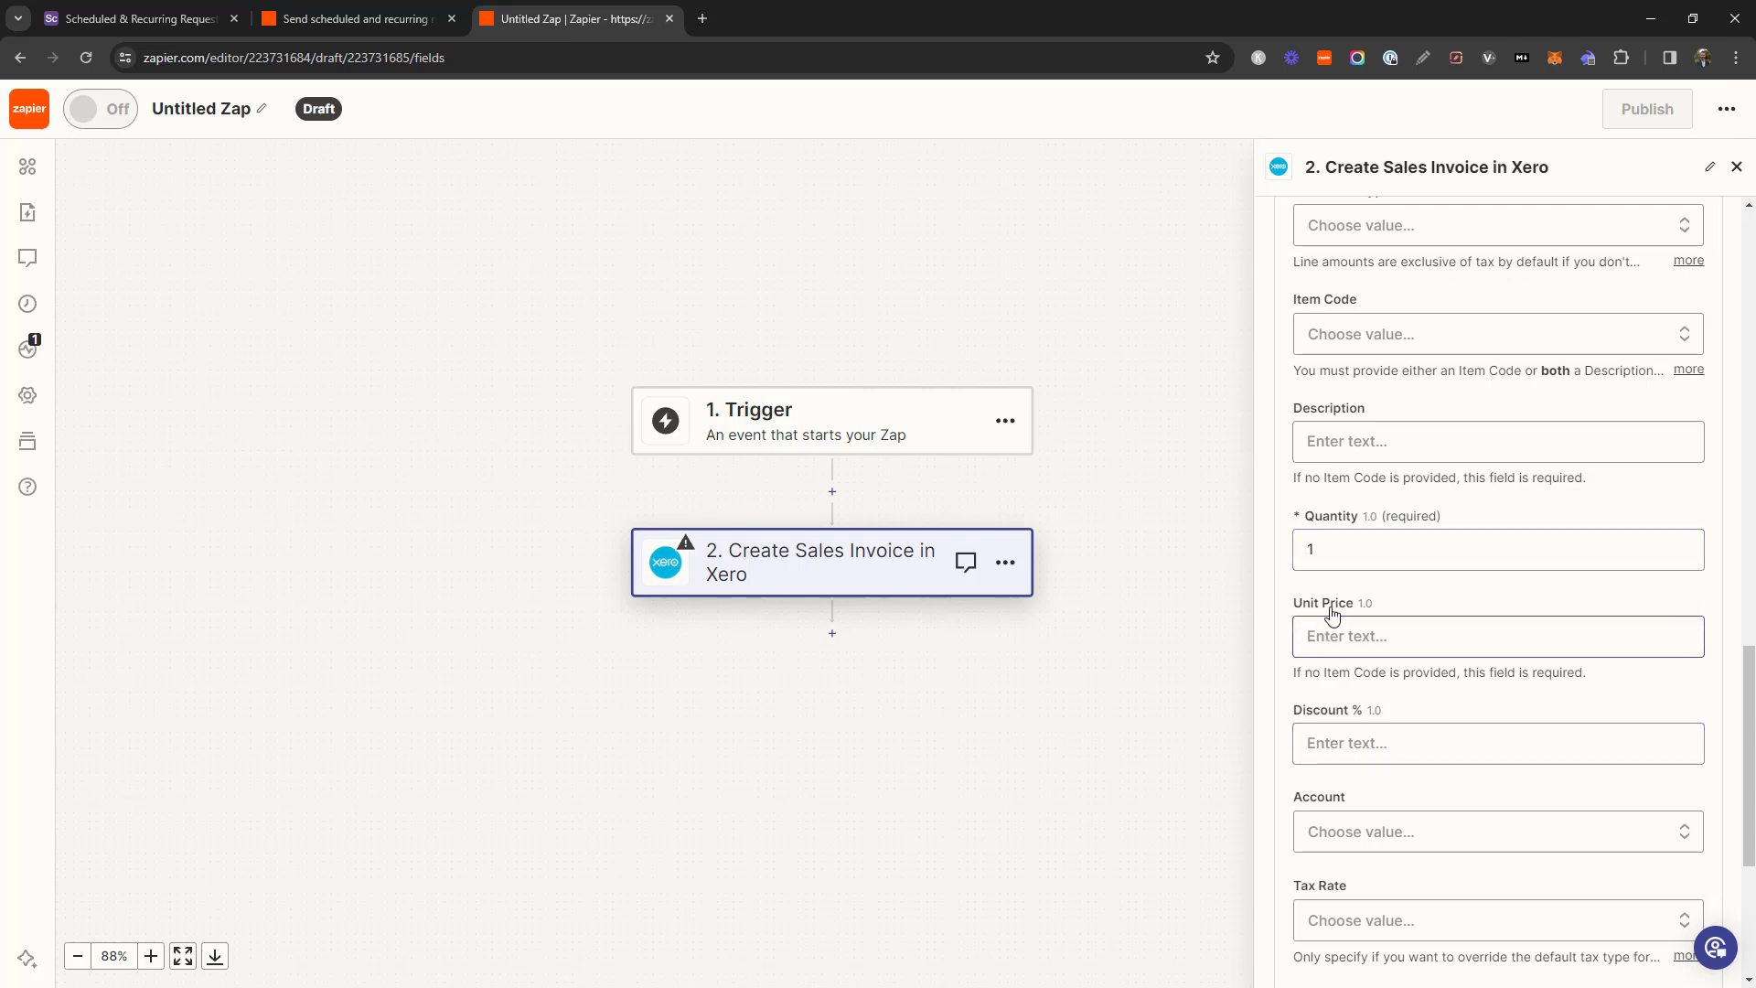
click(1439, 430)
click(1320, 640)
click(1361, 445)
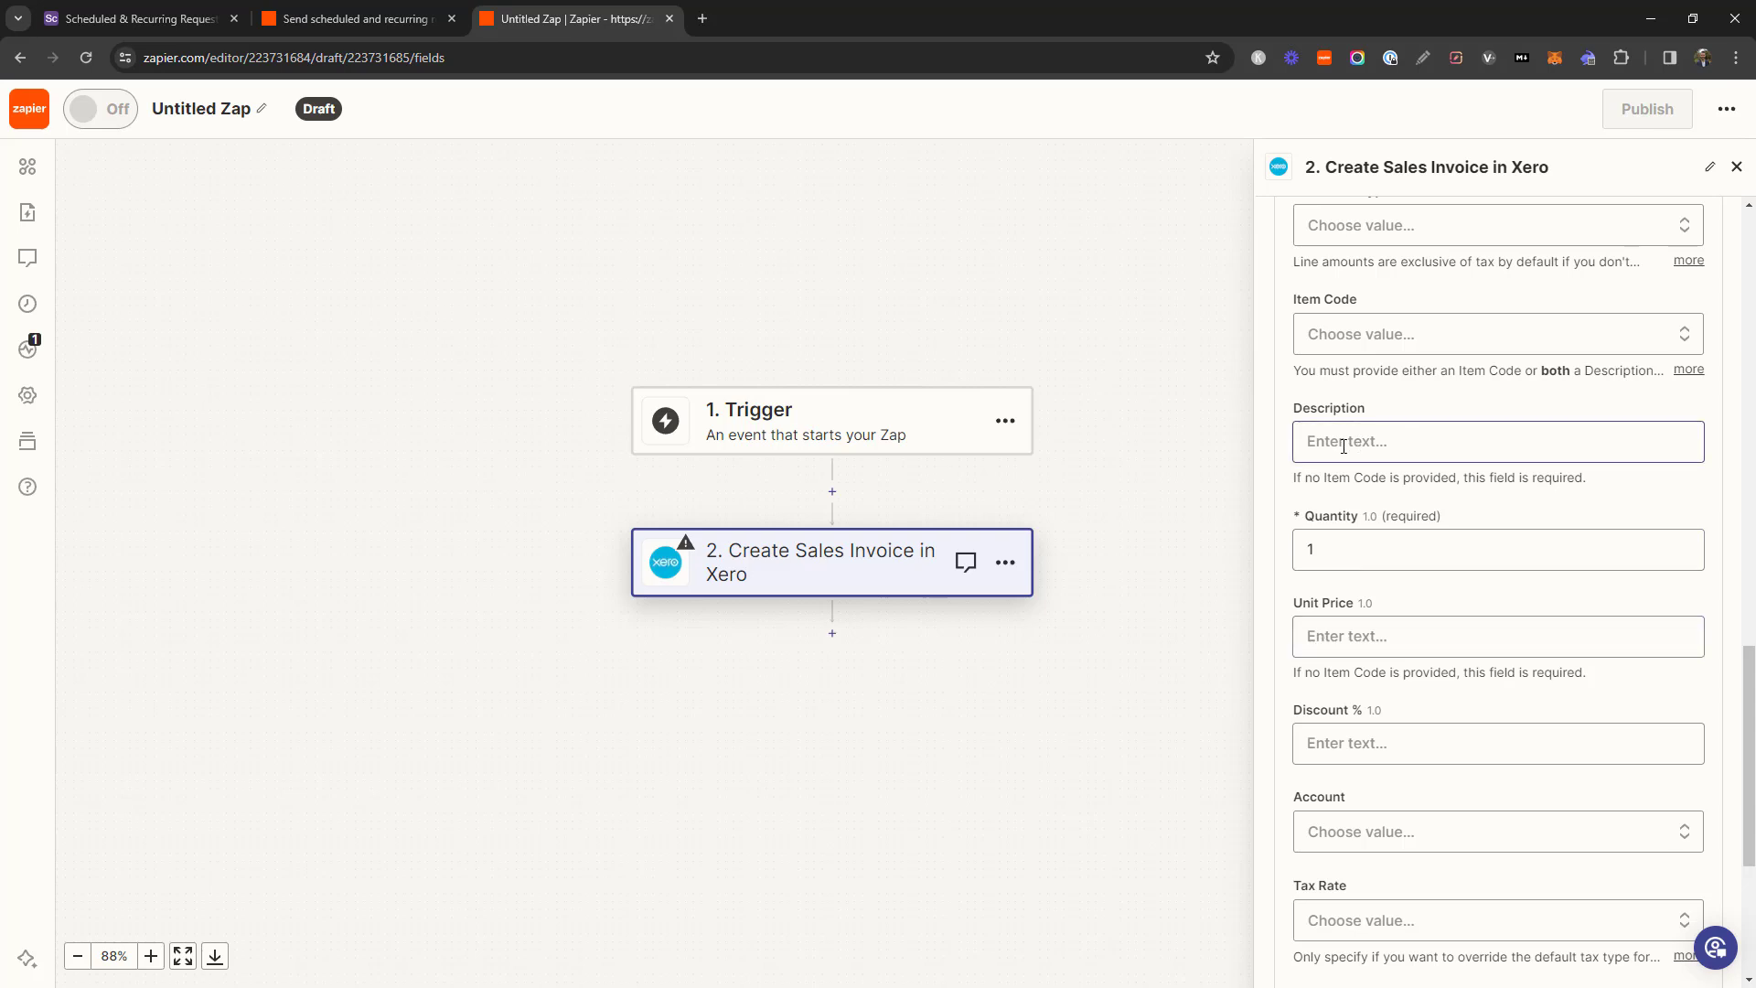
Return to the Airtable requests grid and select, then clear, all three requests' cells
click(189, 20)
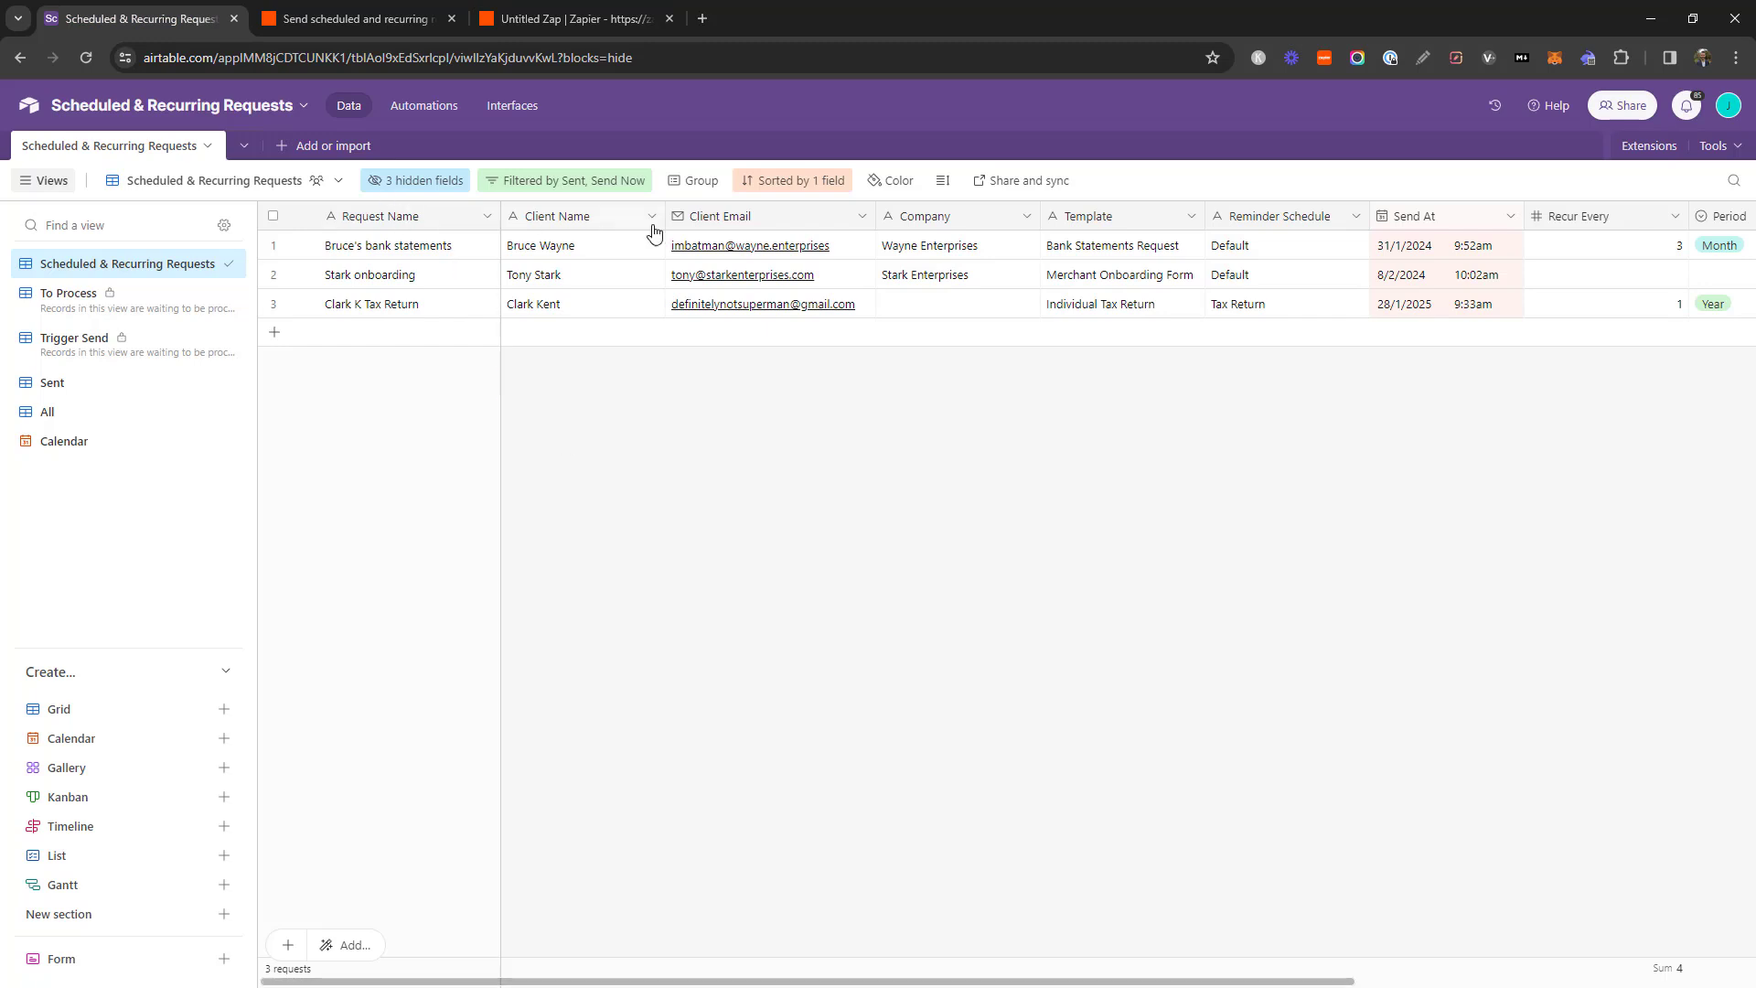
drag(411, 247, 1150, 302)
click(1091, 502)
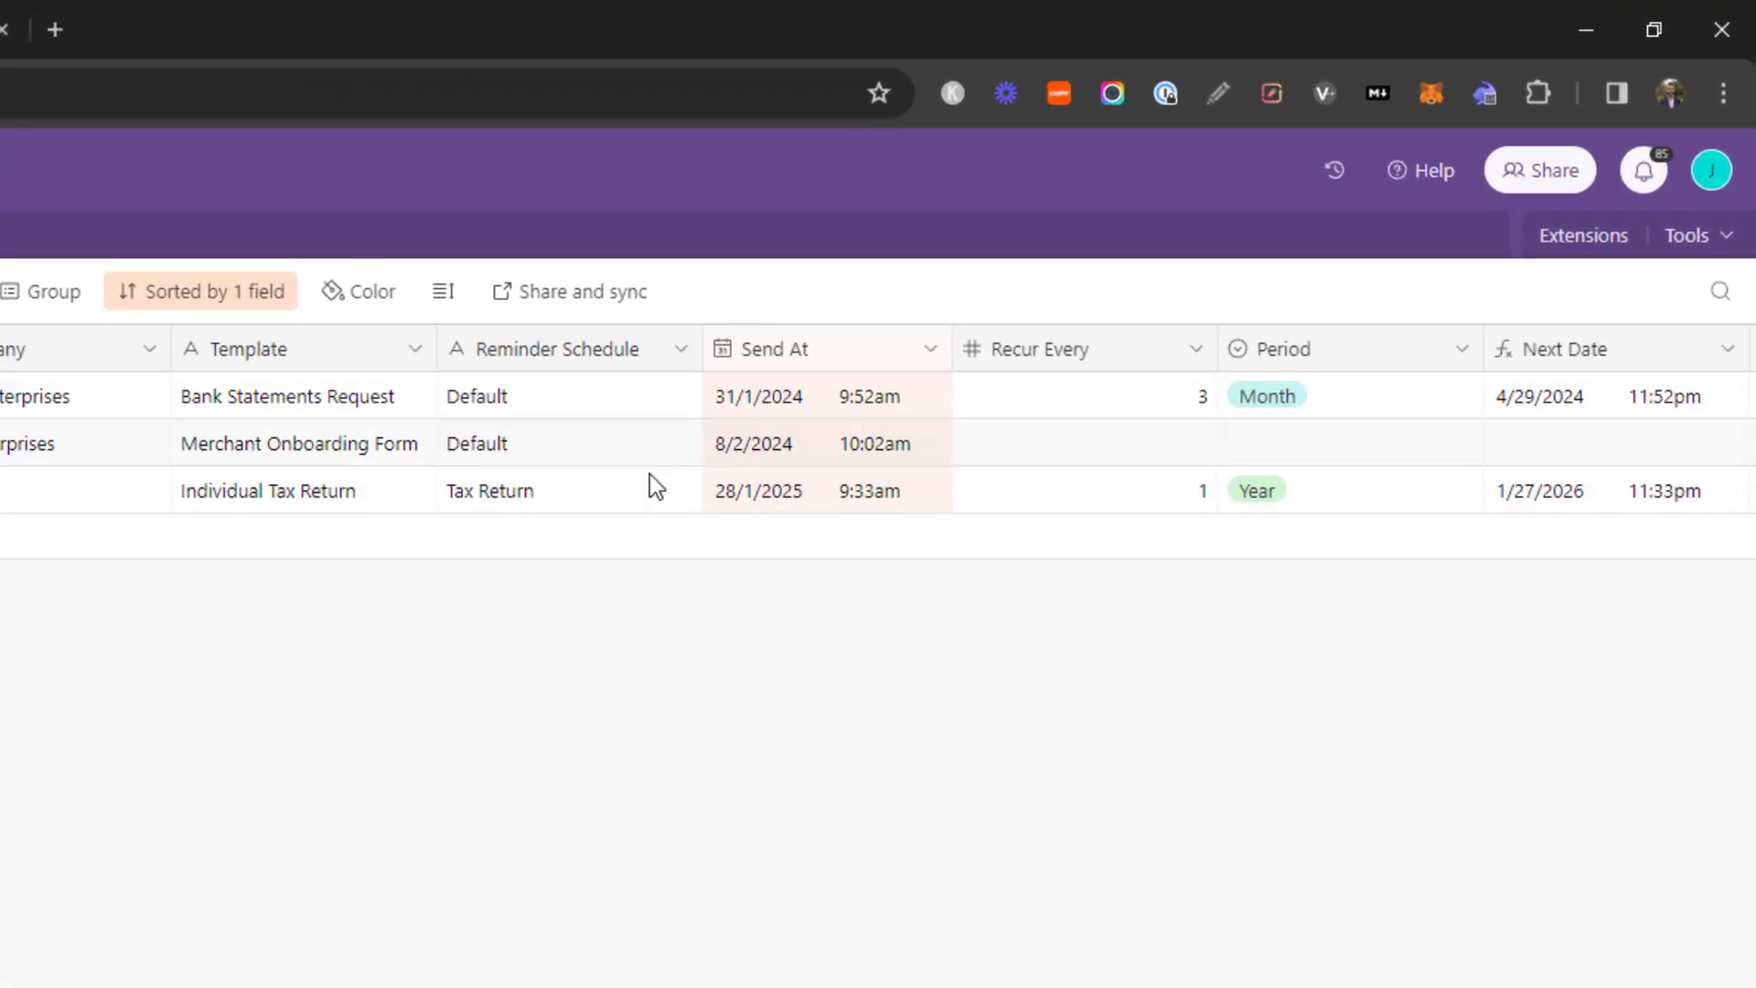
Check Merchant Onboarding's empty Recur Every and the Bank Statements request's Send At and Next Date
click(1118, 449)
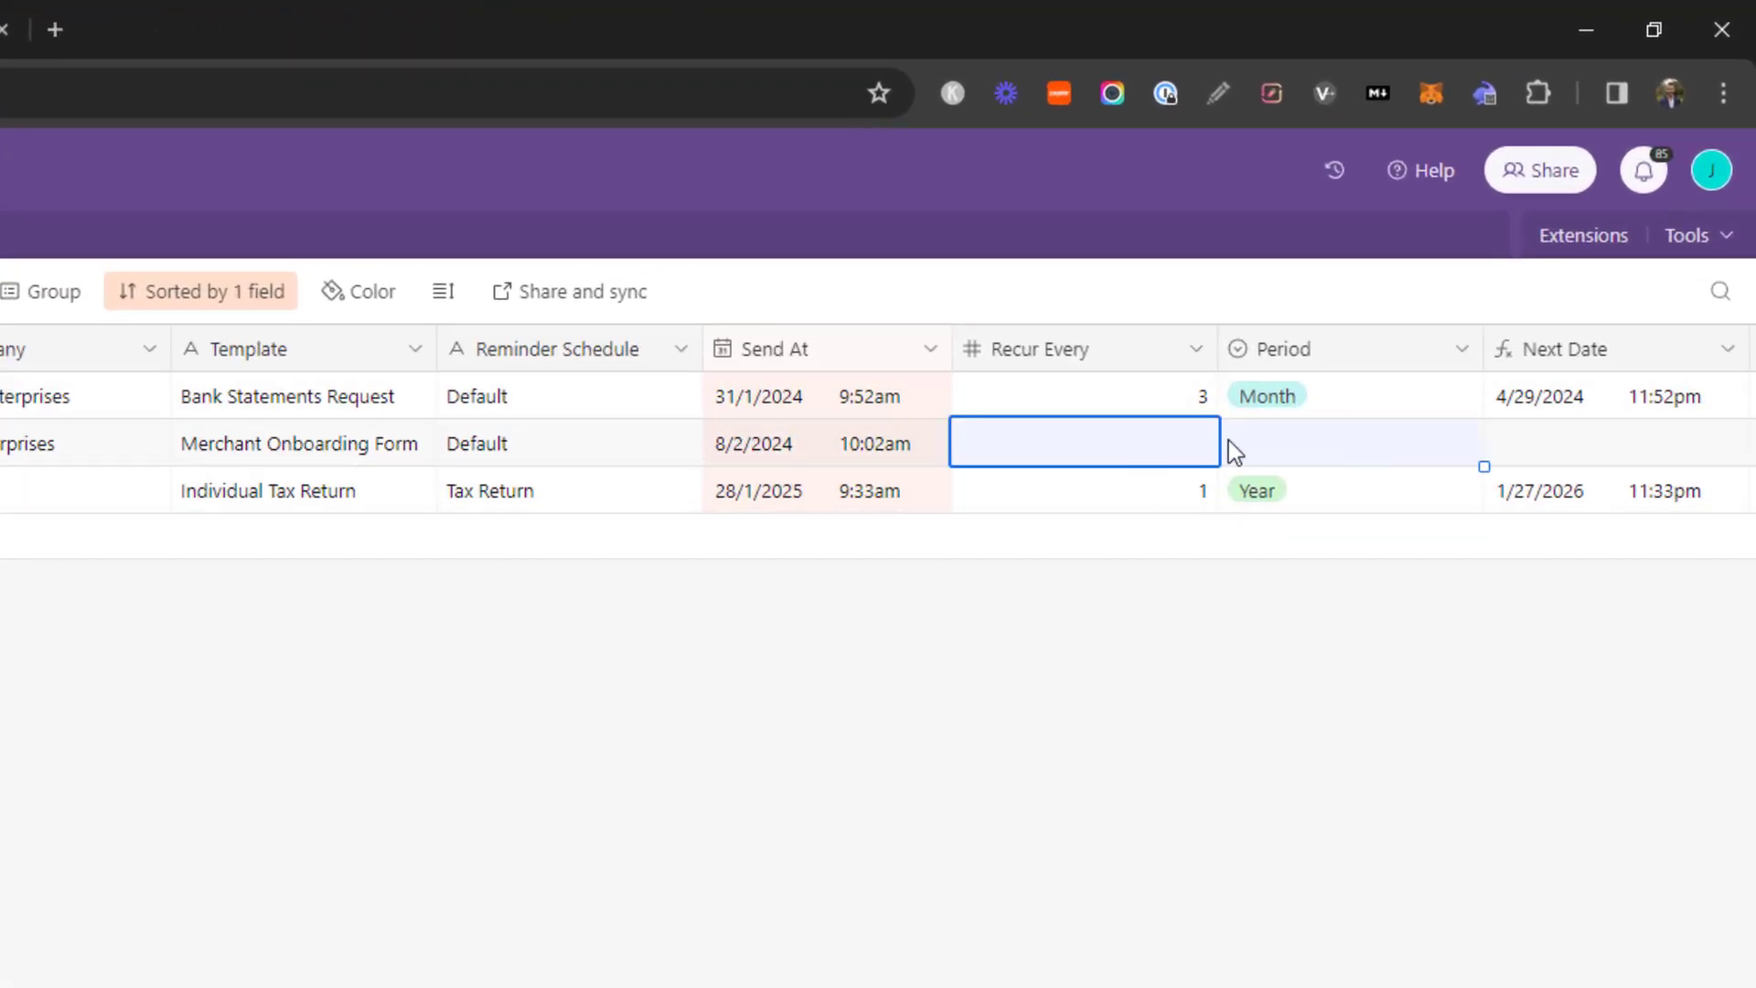
key(Escape)
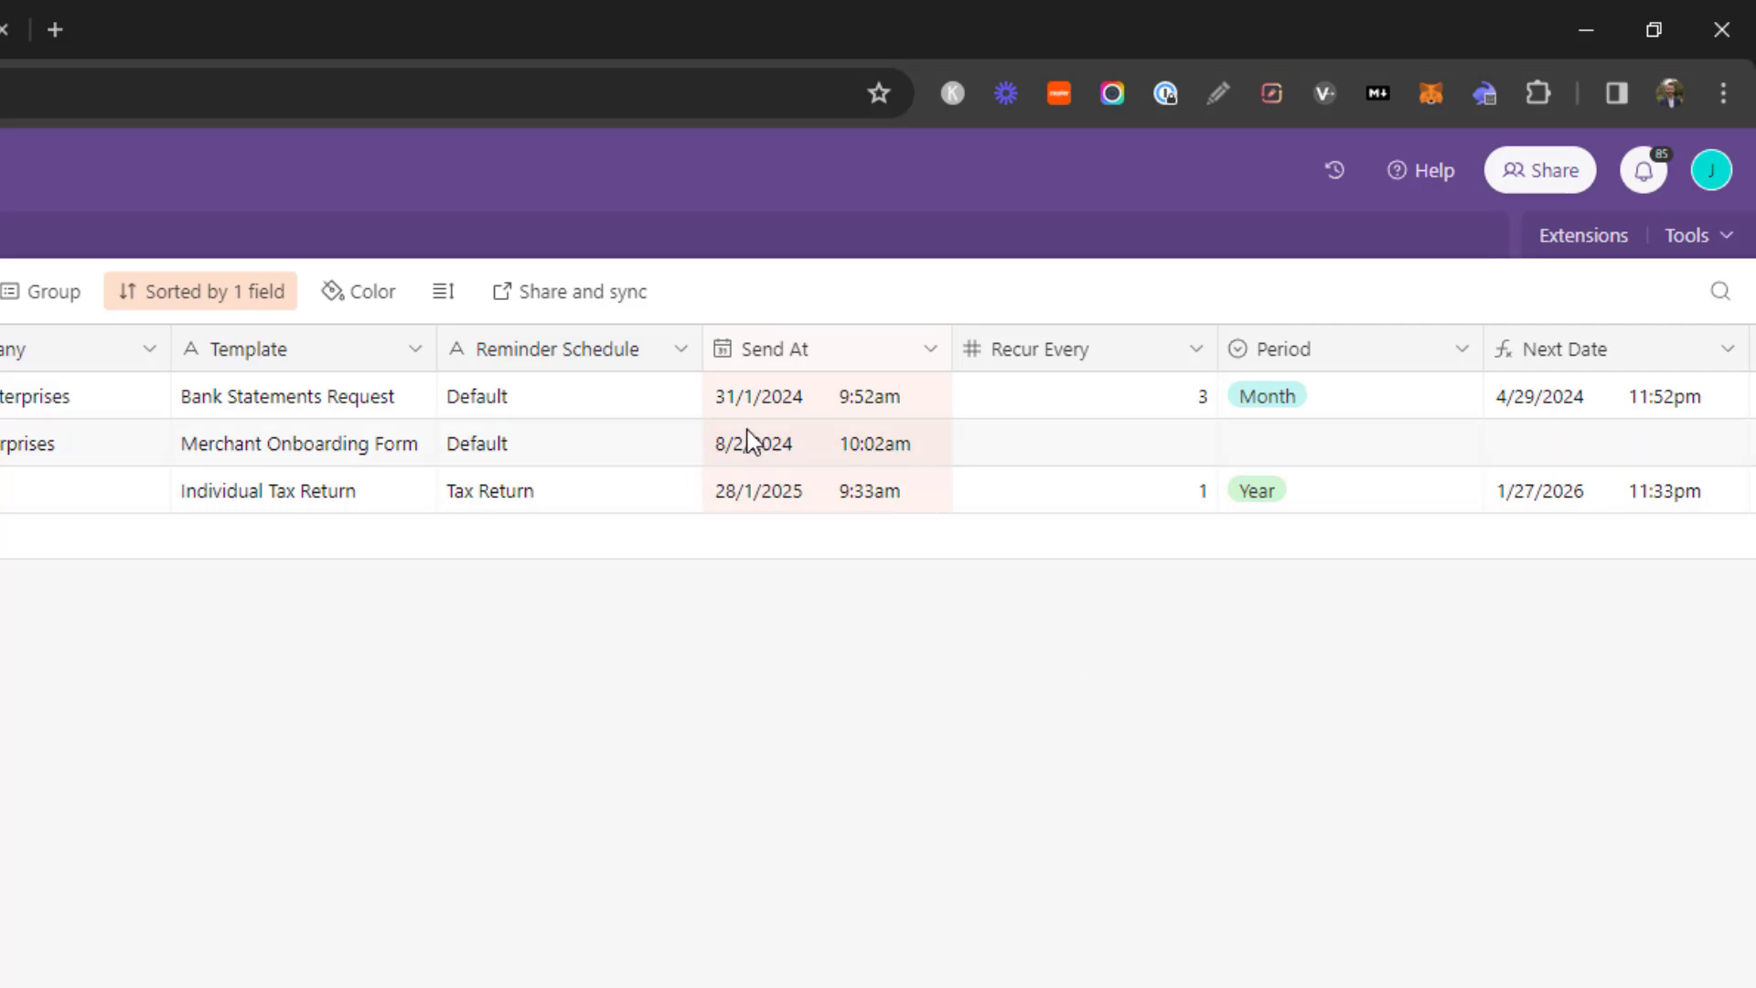
click(769, 409)
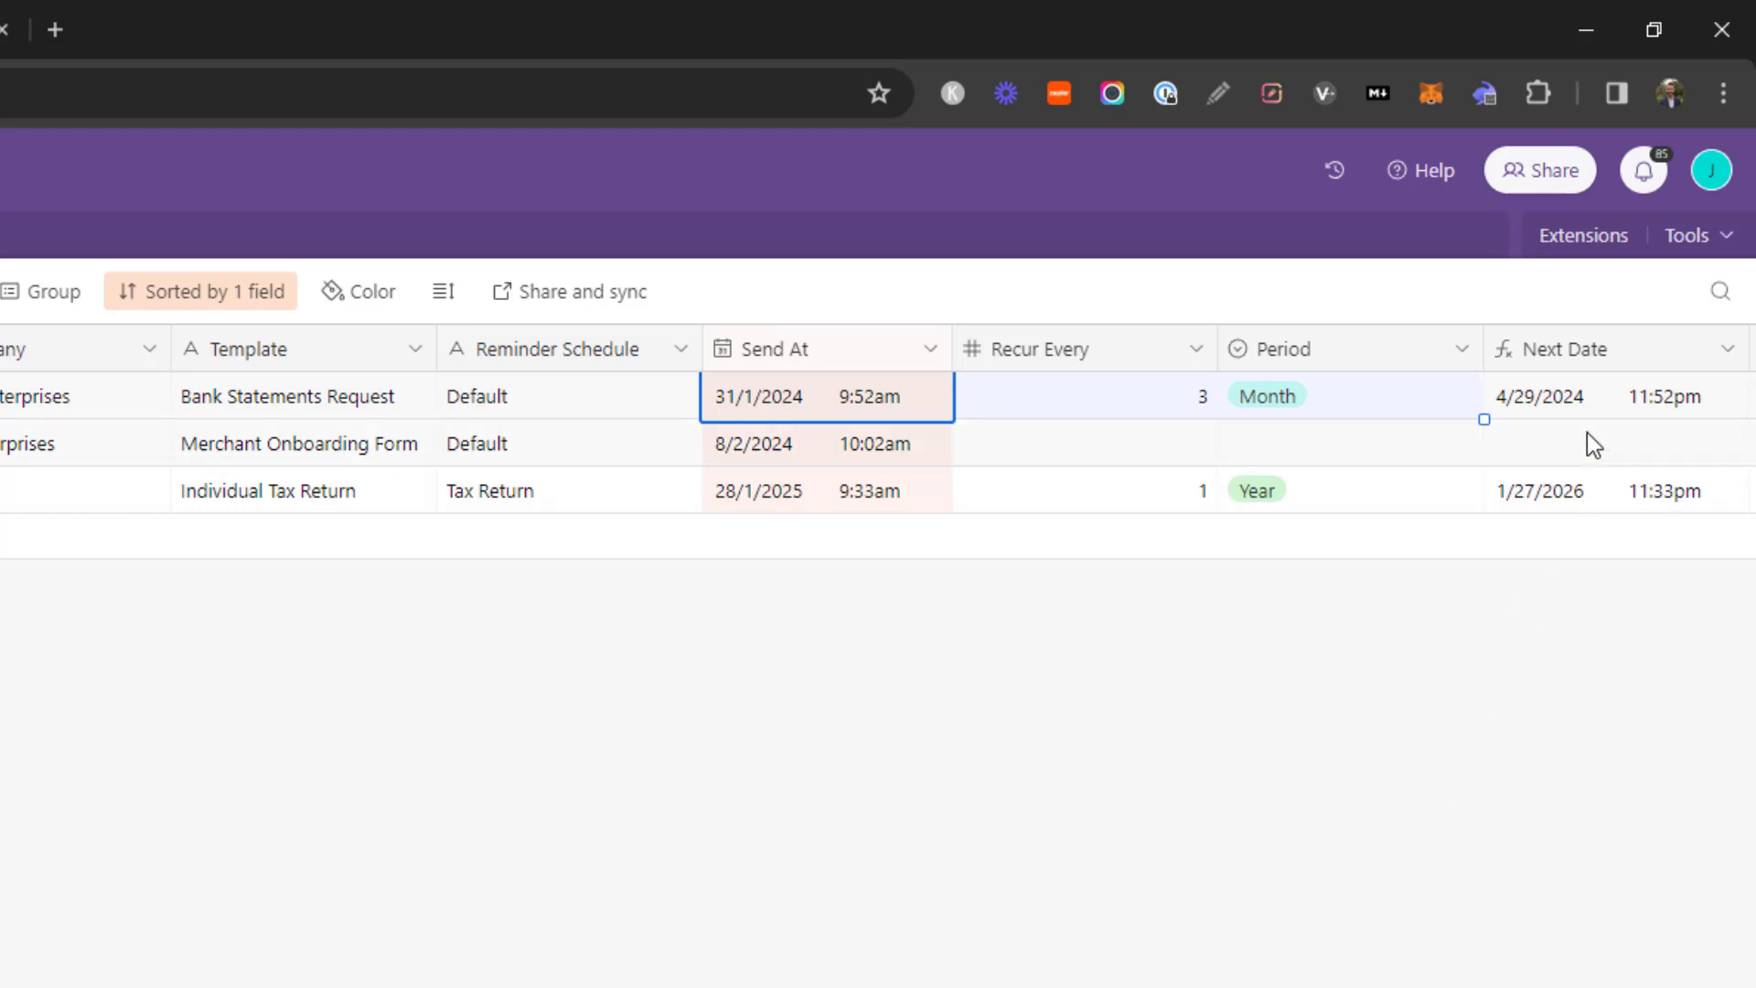
click(1533, 414)
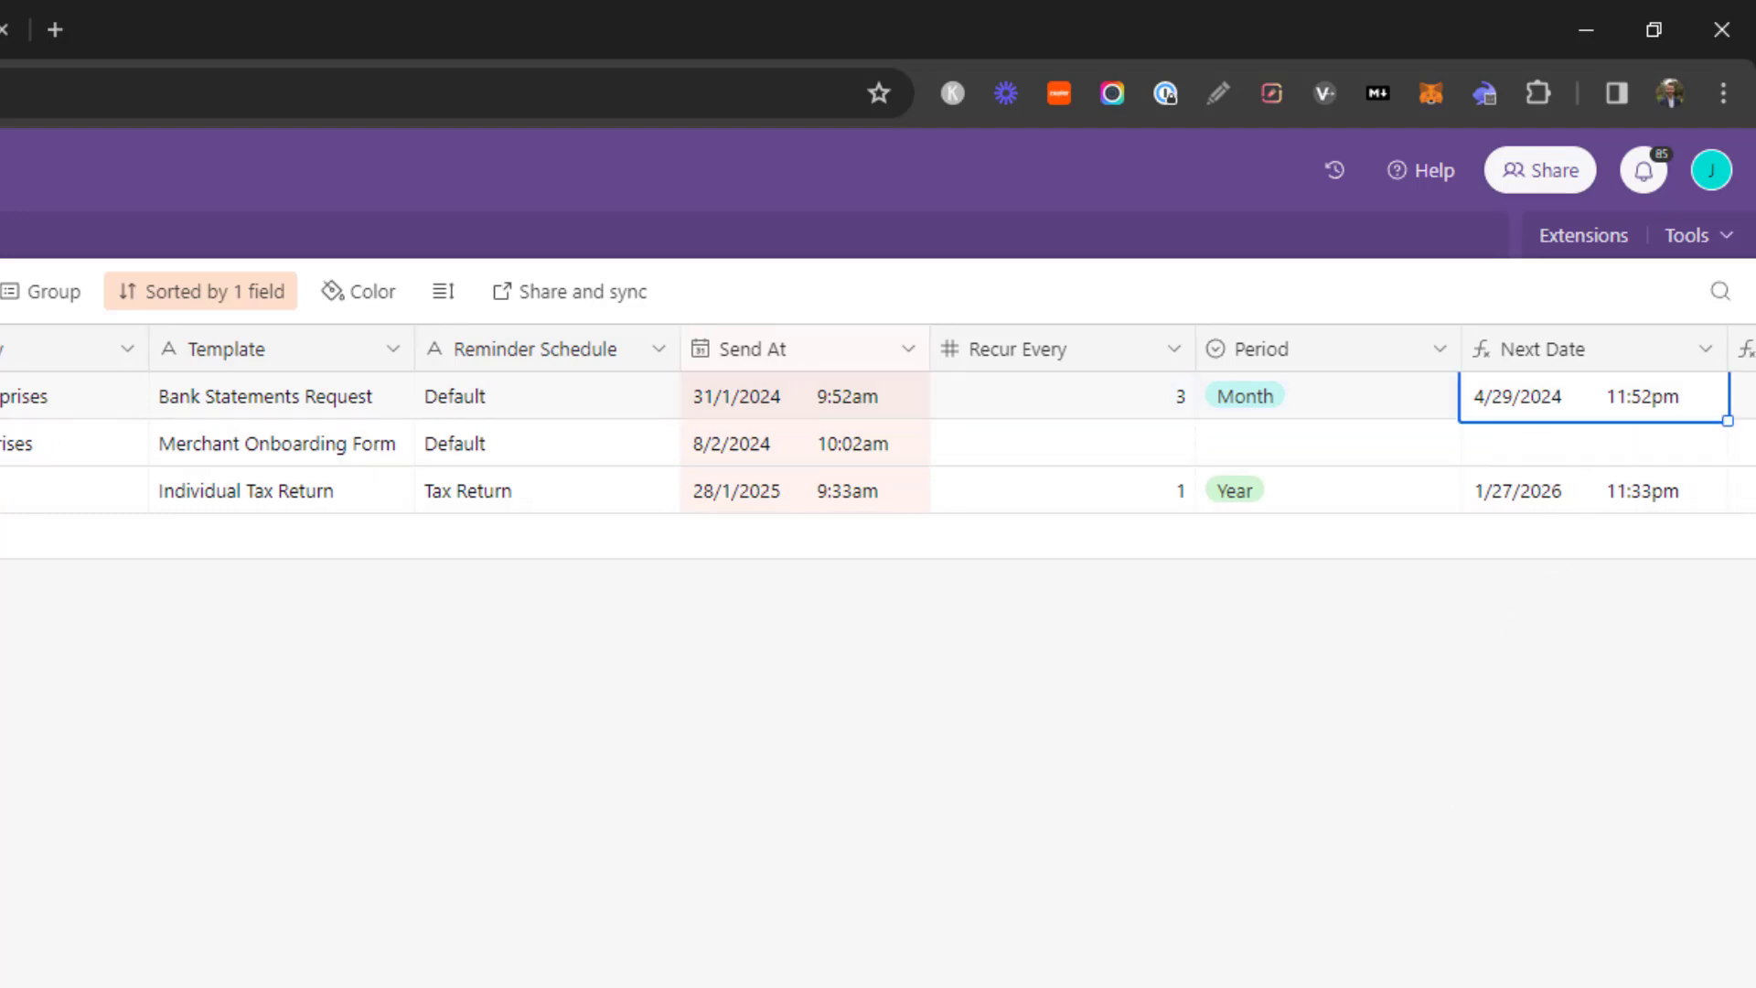
scroll(1067, 942, right, 4)
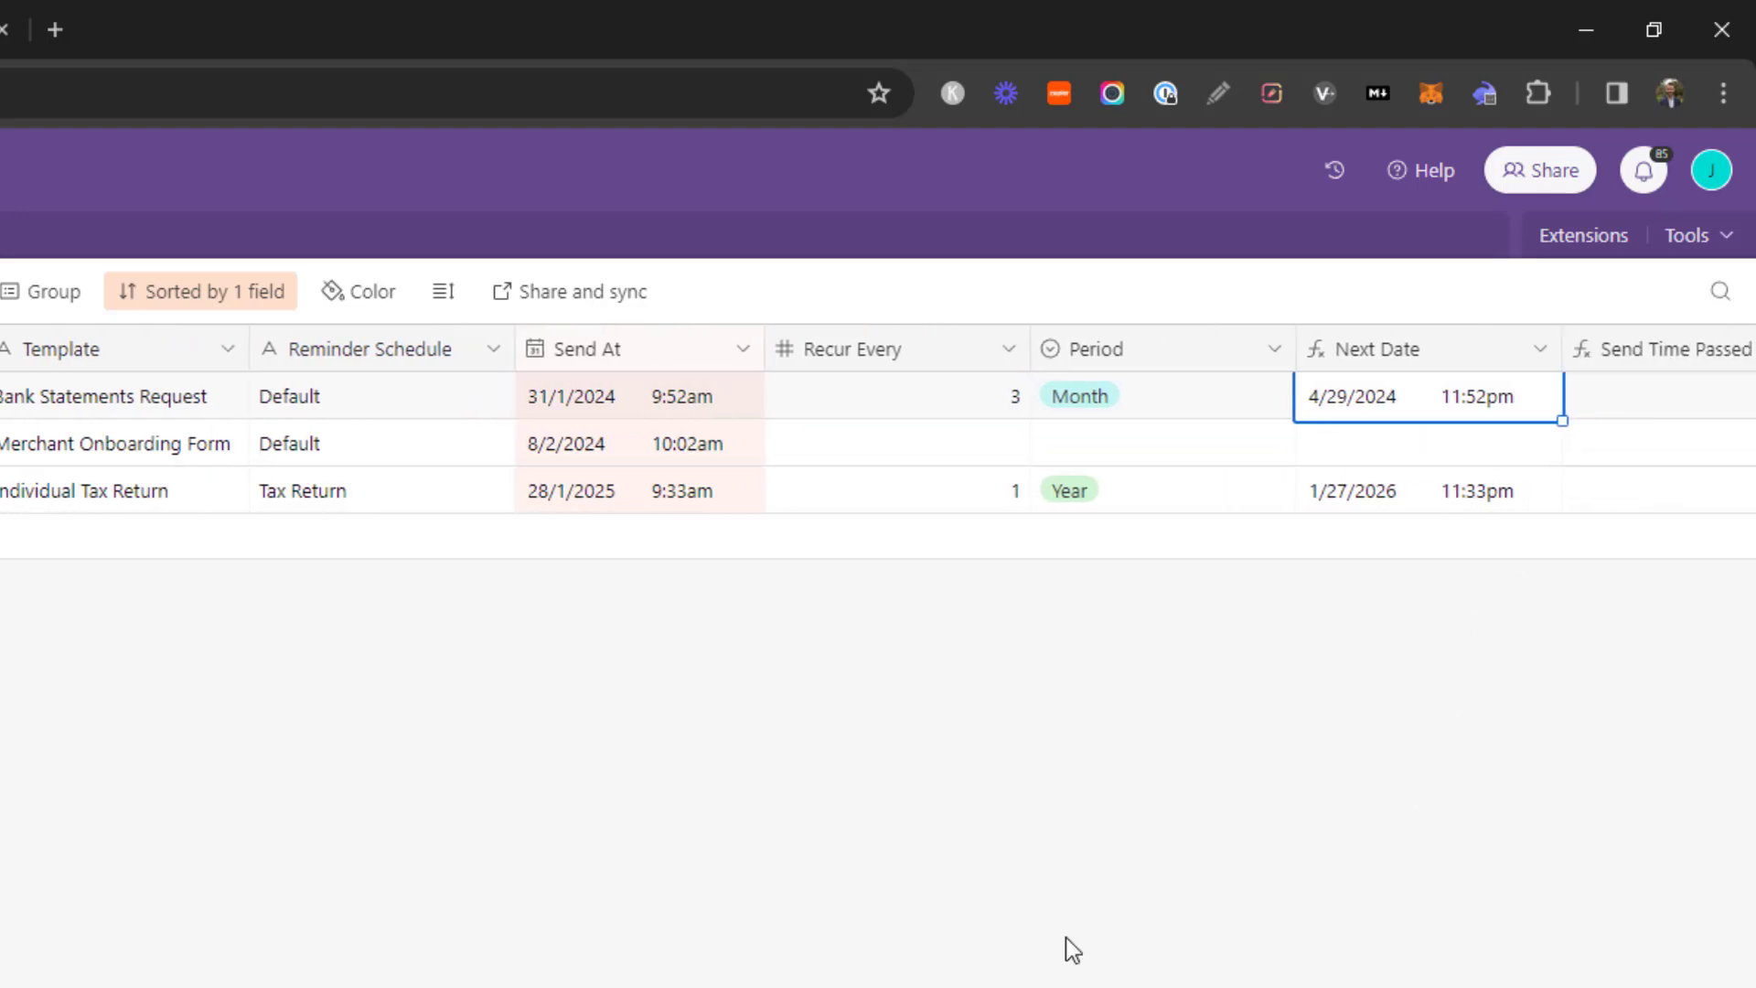
click(743, 350)
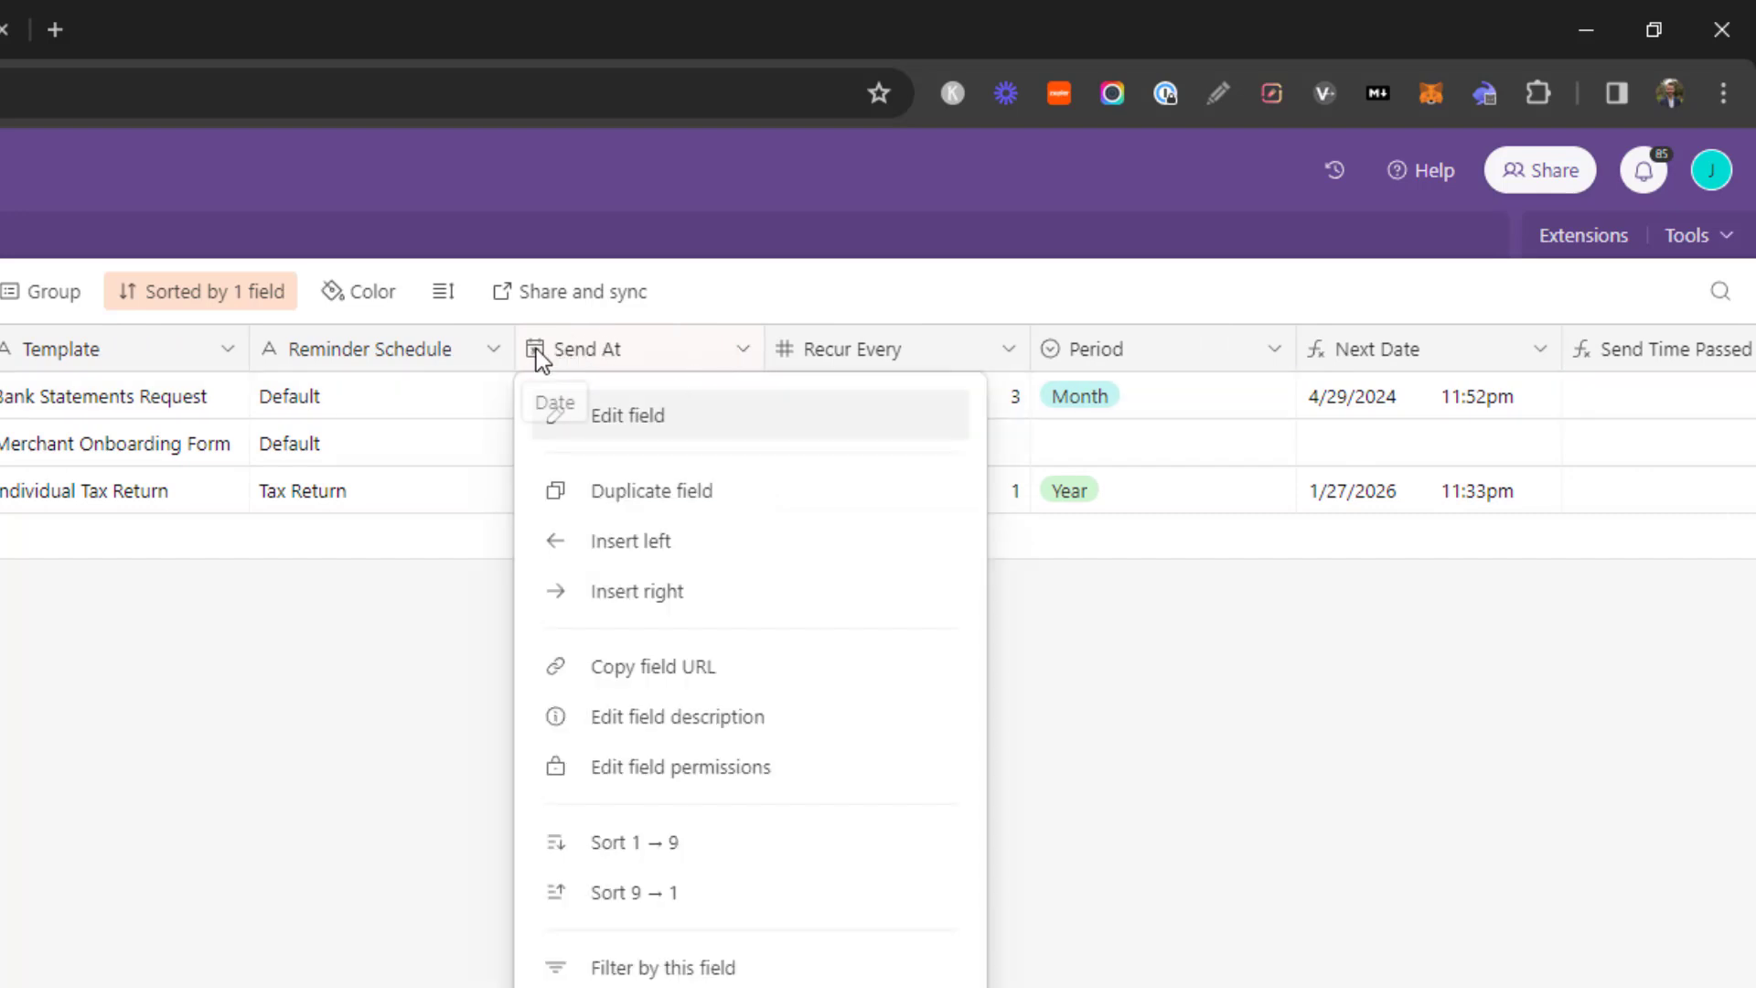
click(392, 722)
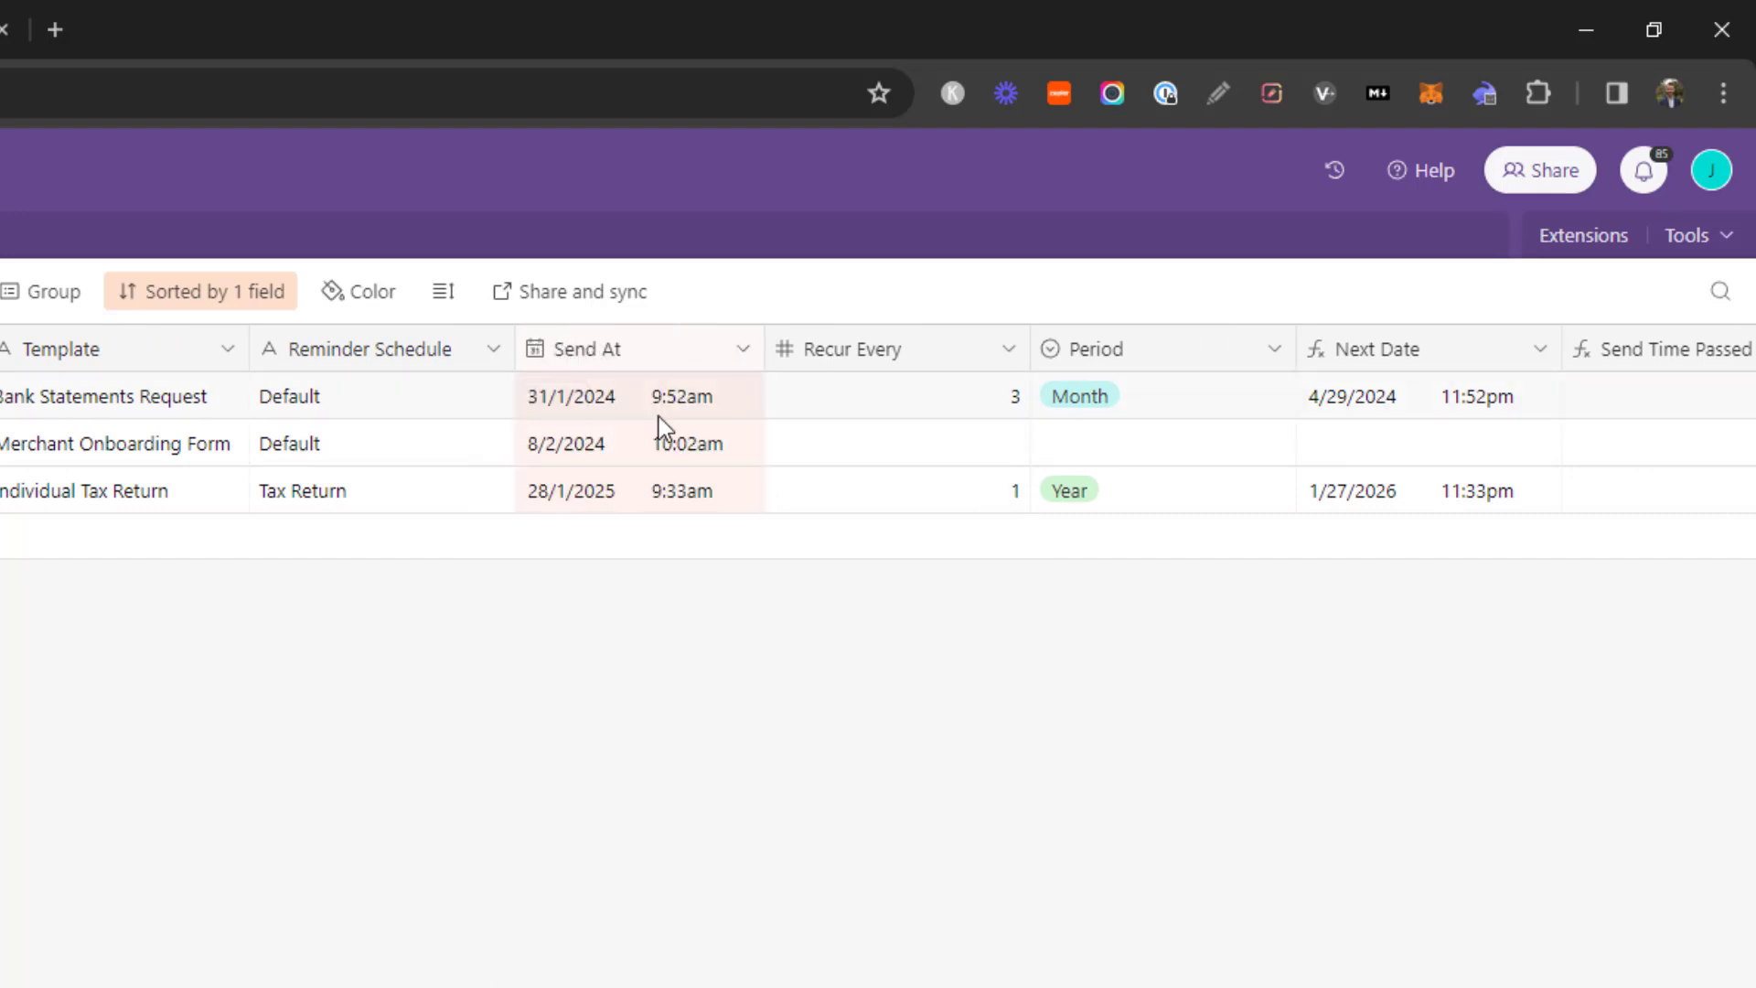
click(741, 351)
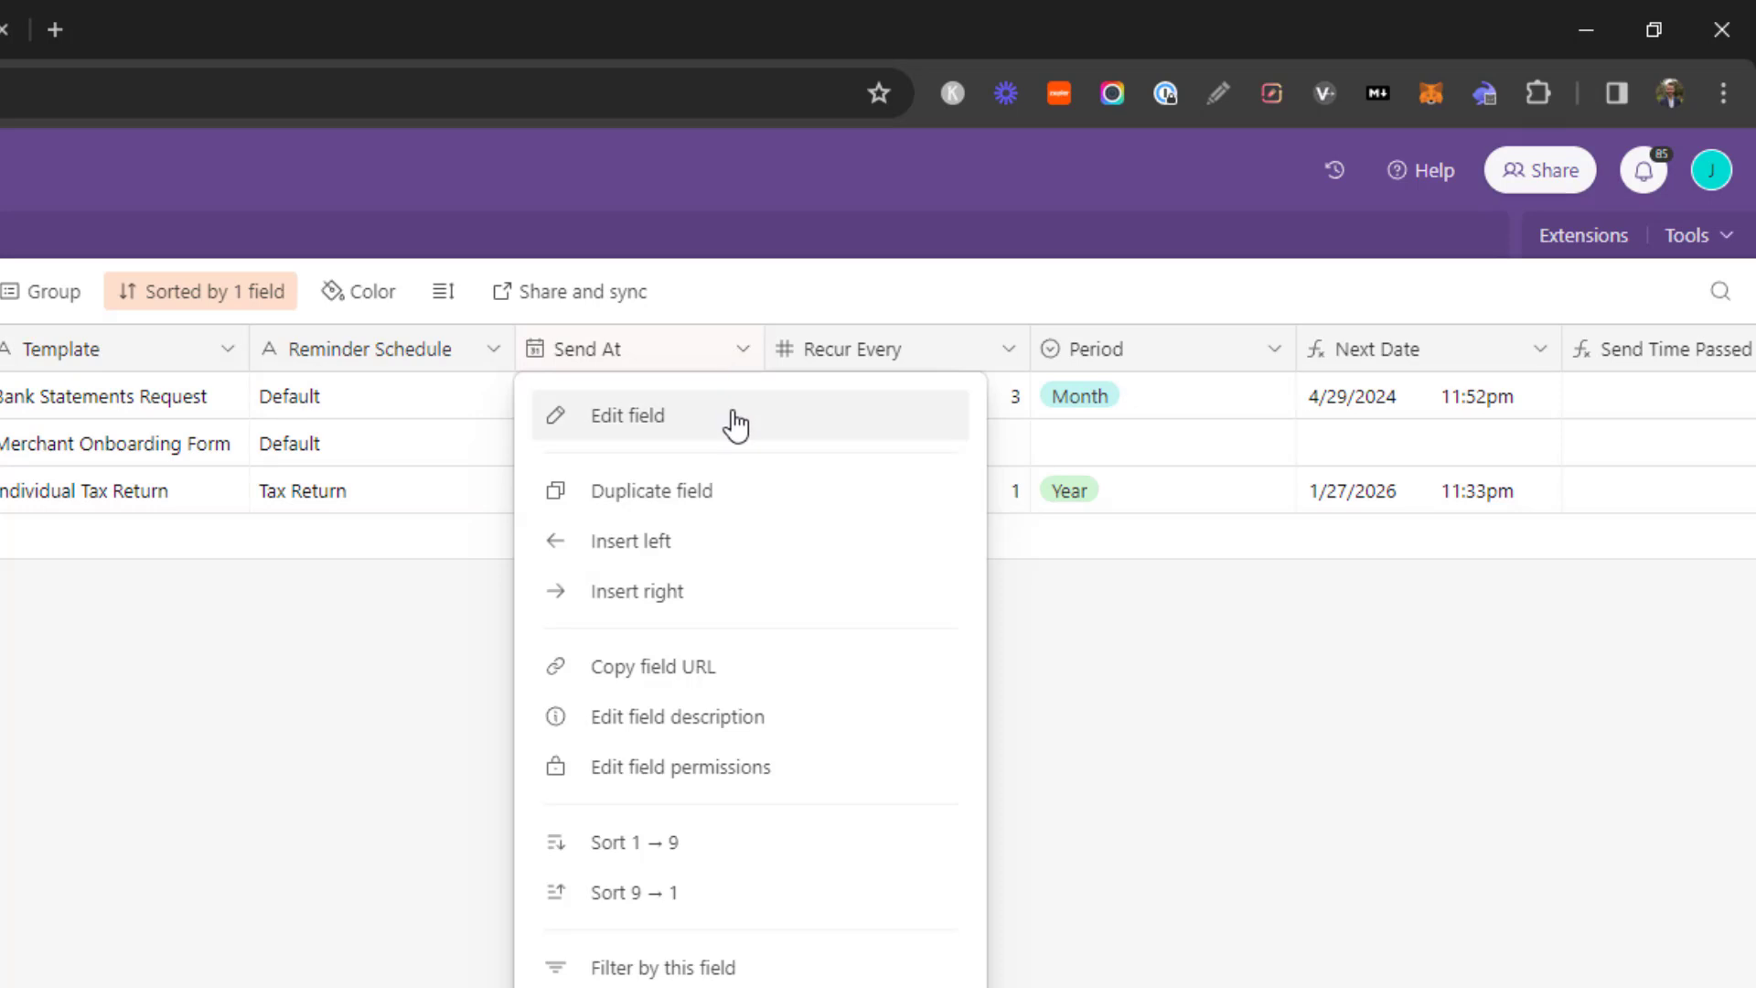
click(736, 419)
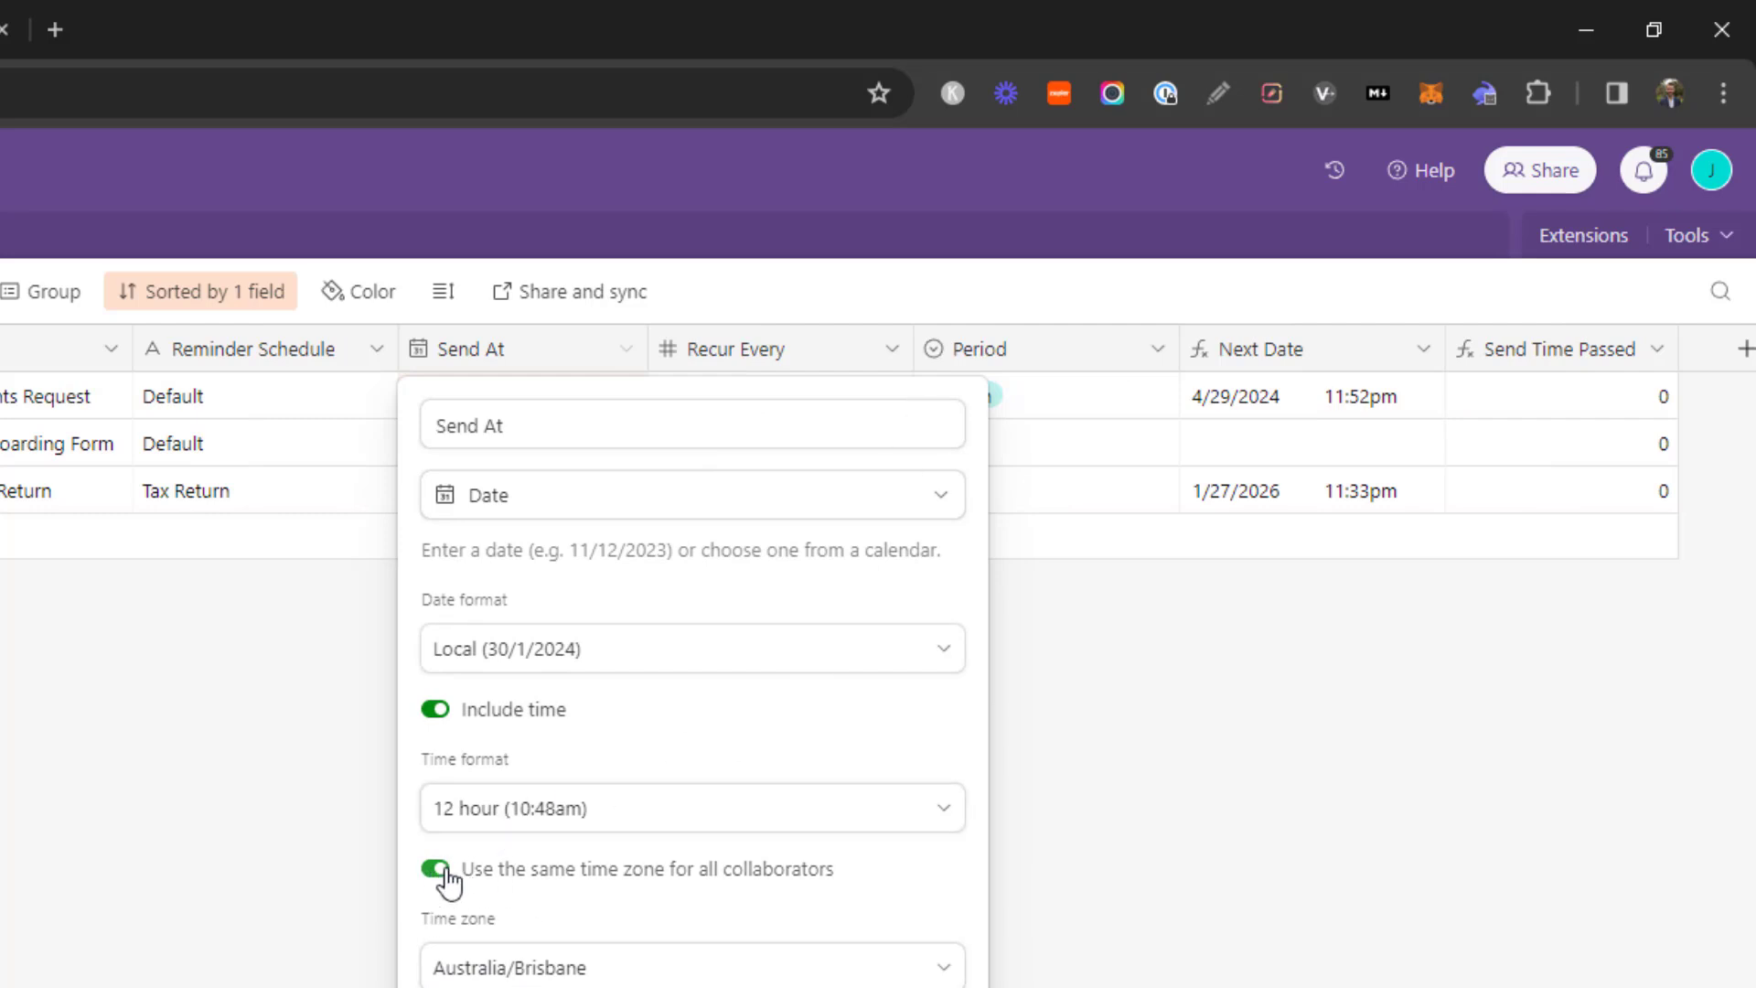
key(Escape)
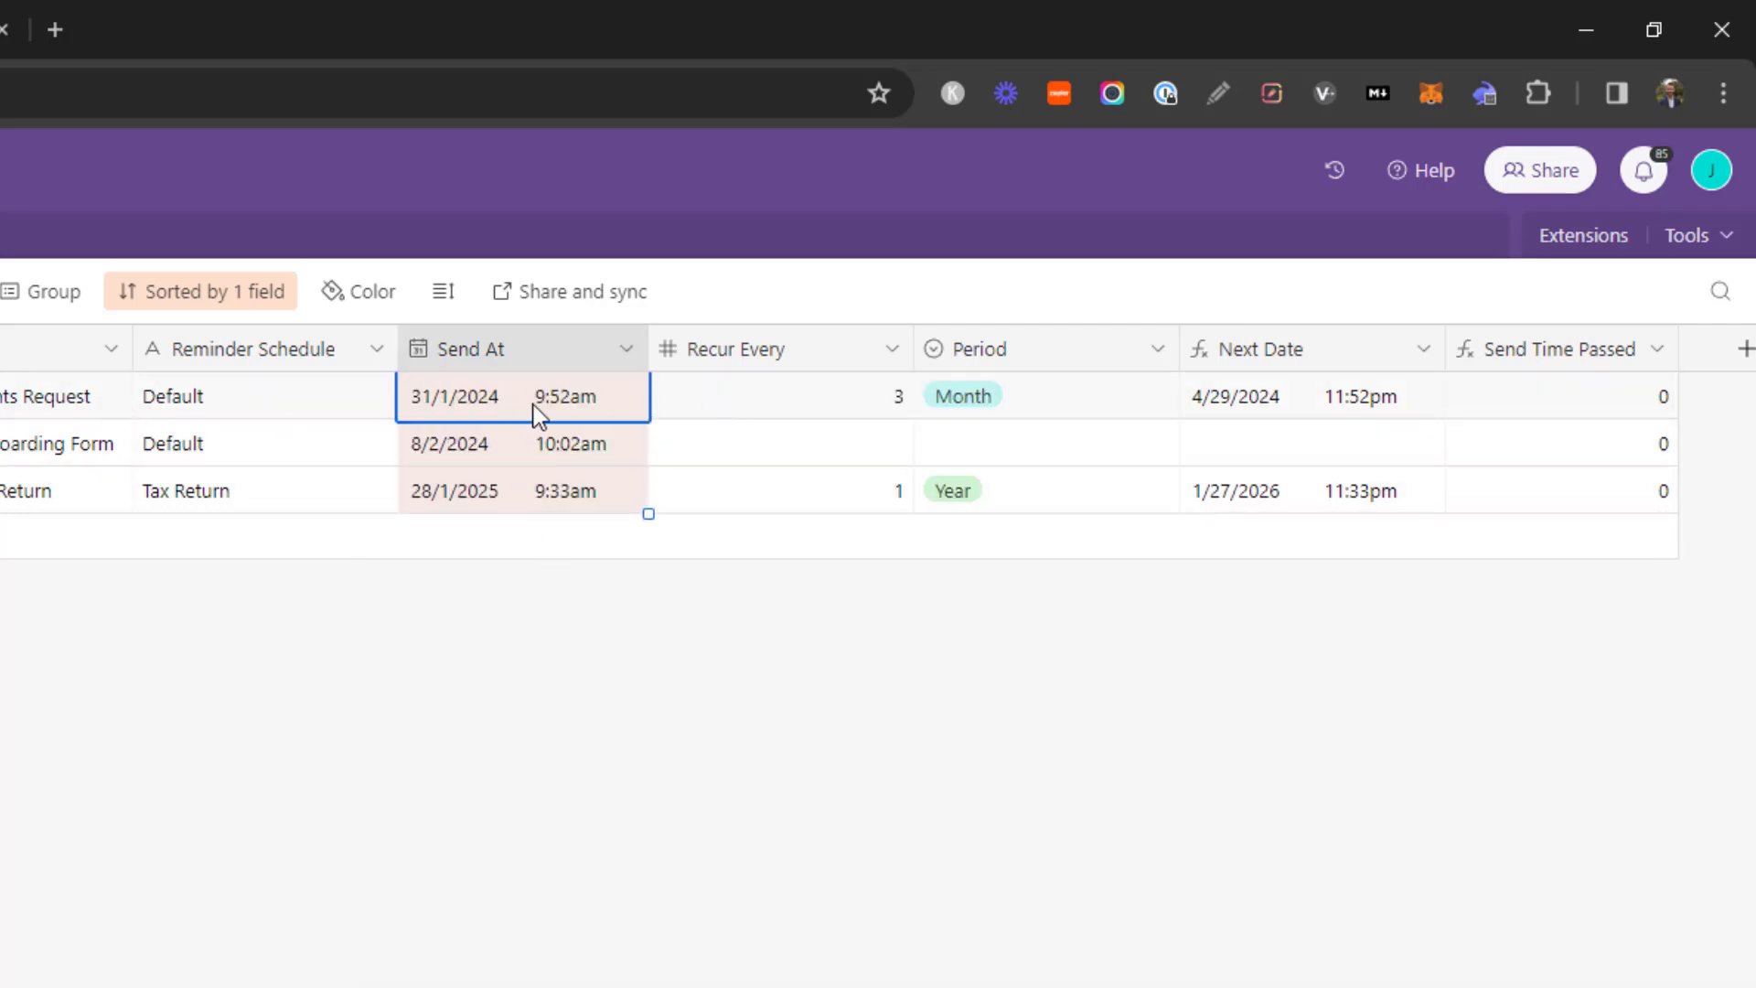
Inspect the Period field's Day, Week, Month and Year choices and the first request's Next Date and Send Time Passed
click(813, 414)
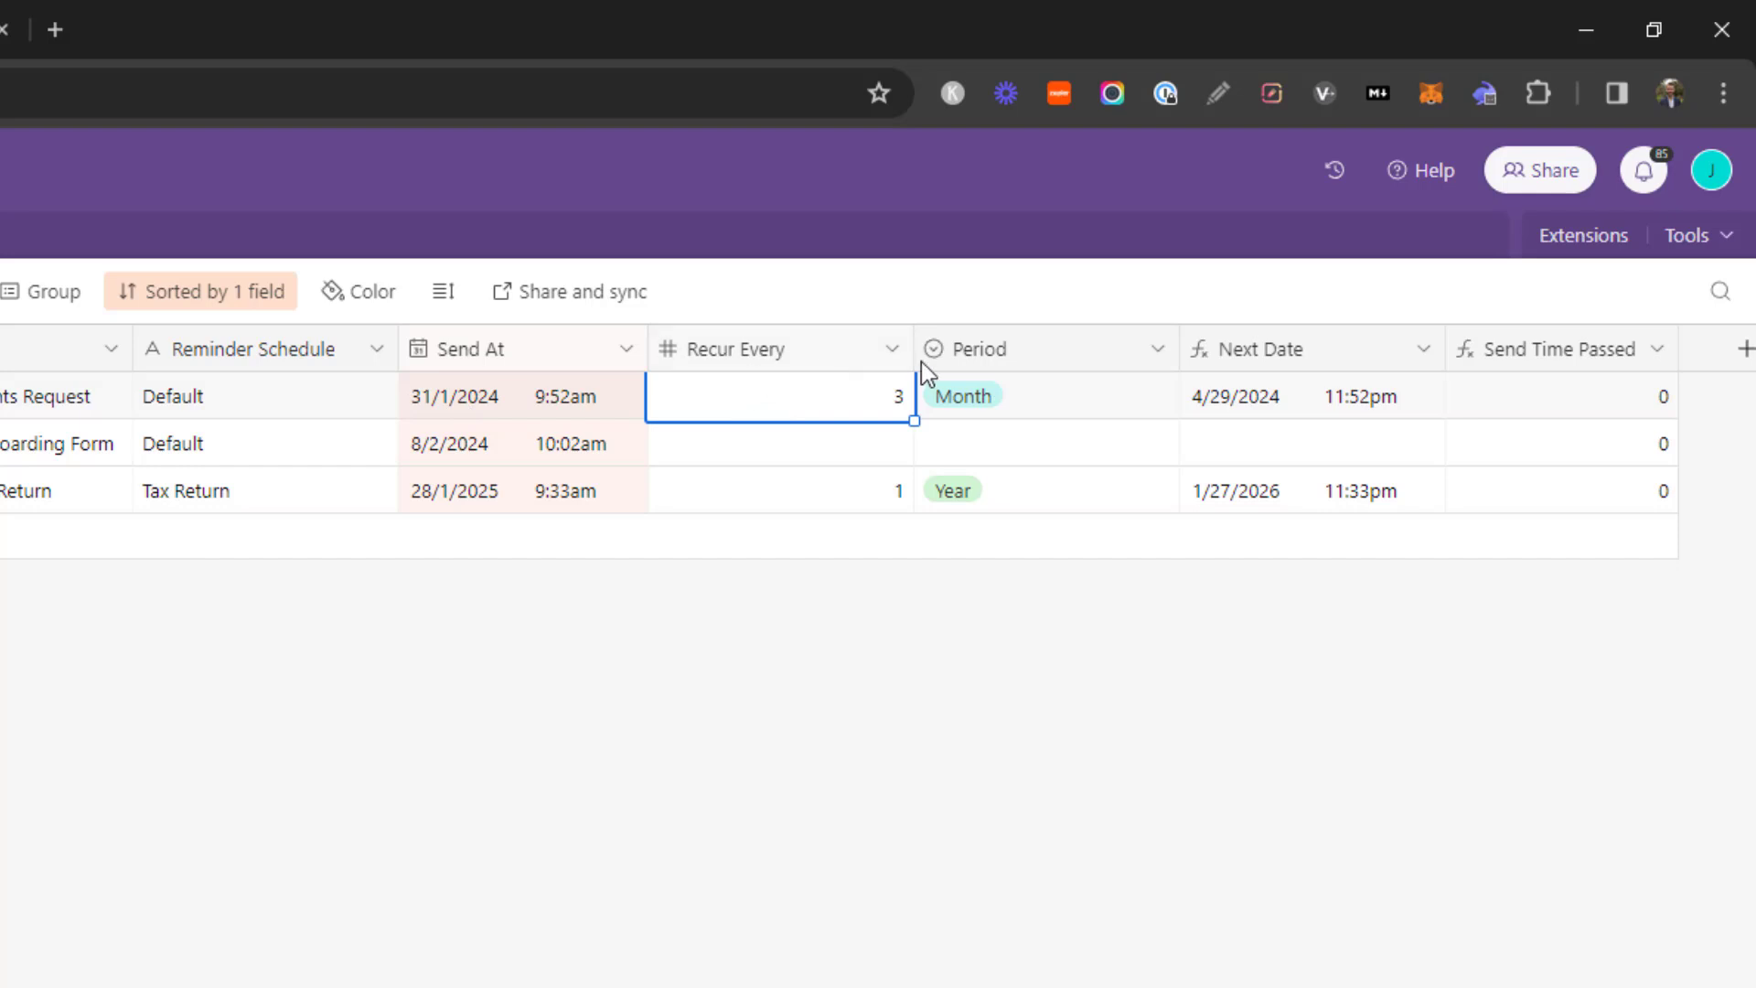
right_click(1128, 351)
click(1094, 424)
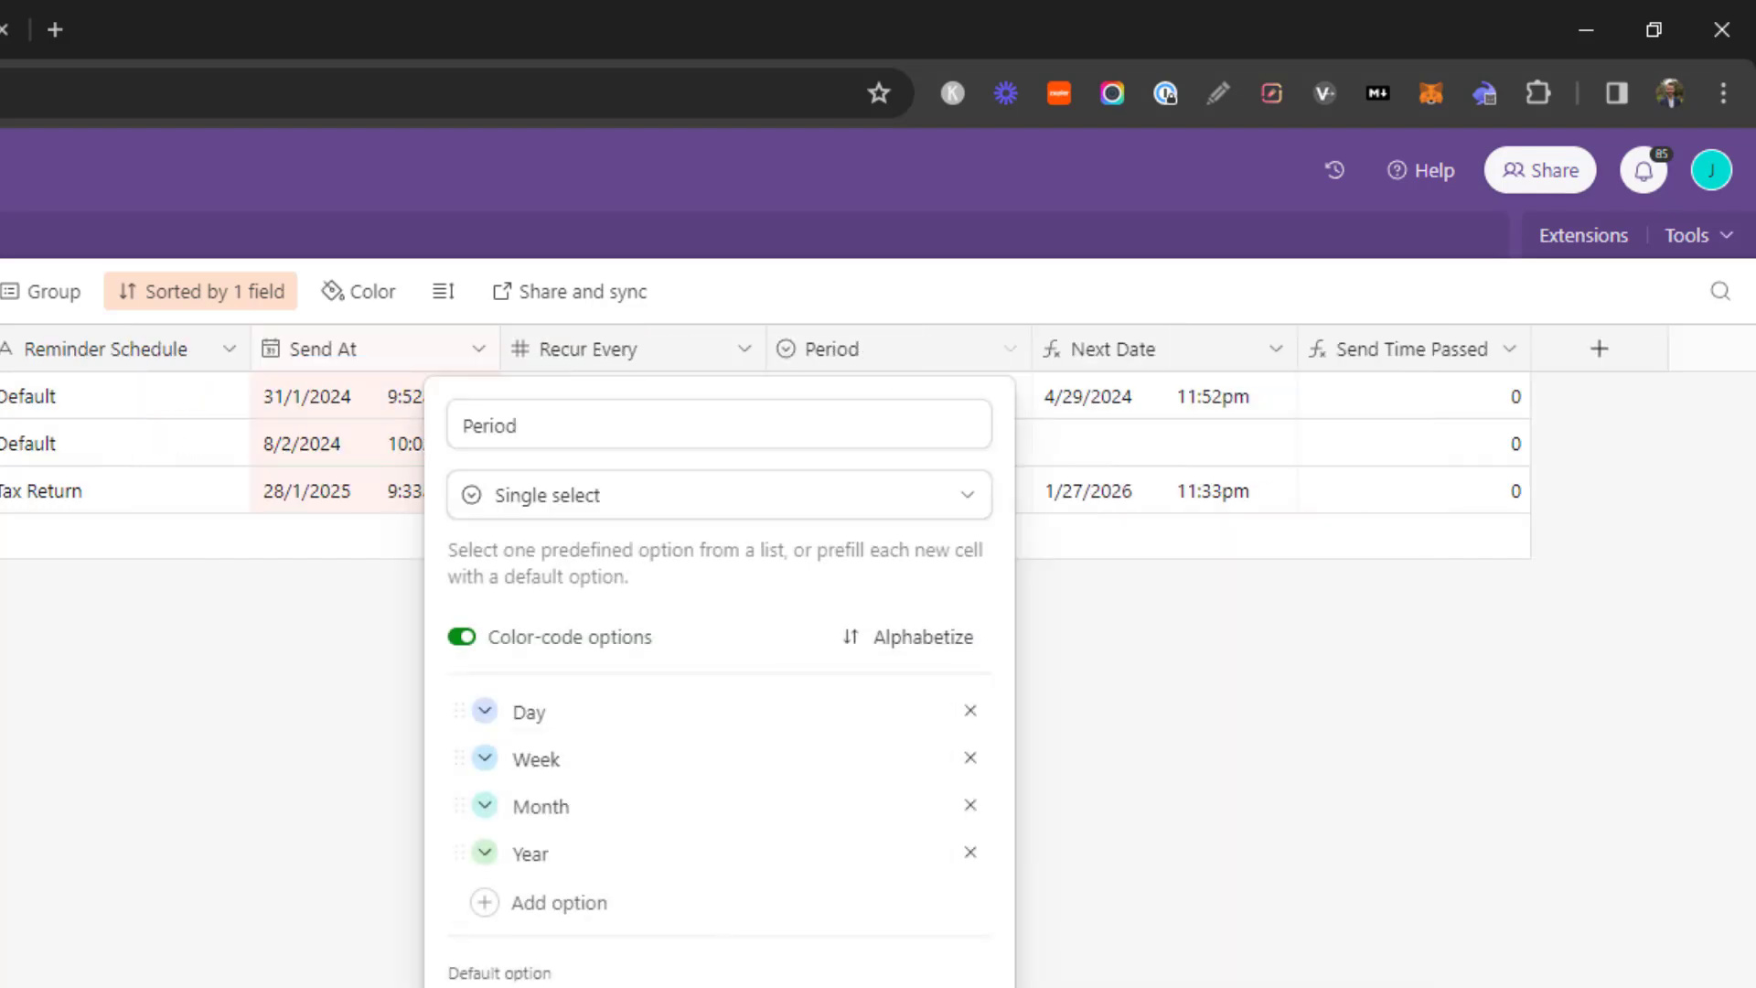
click(1050, 715)
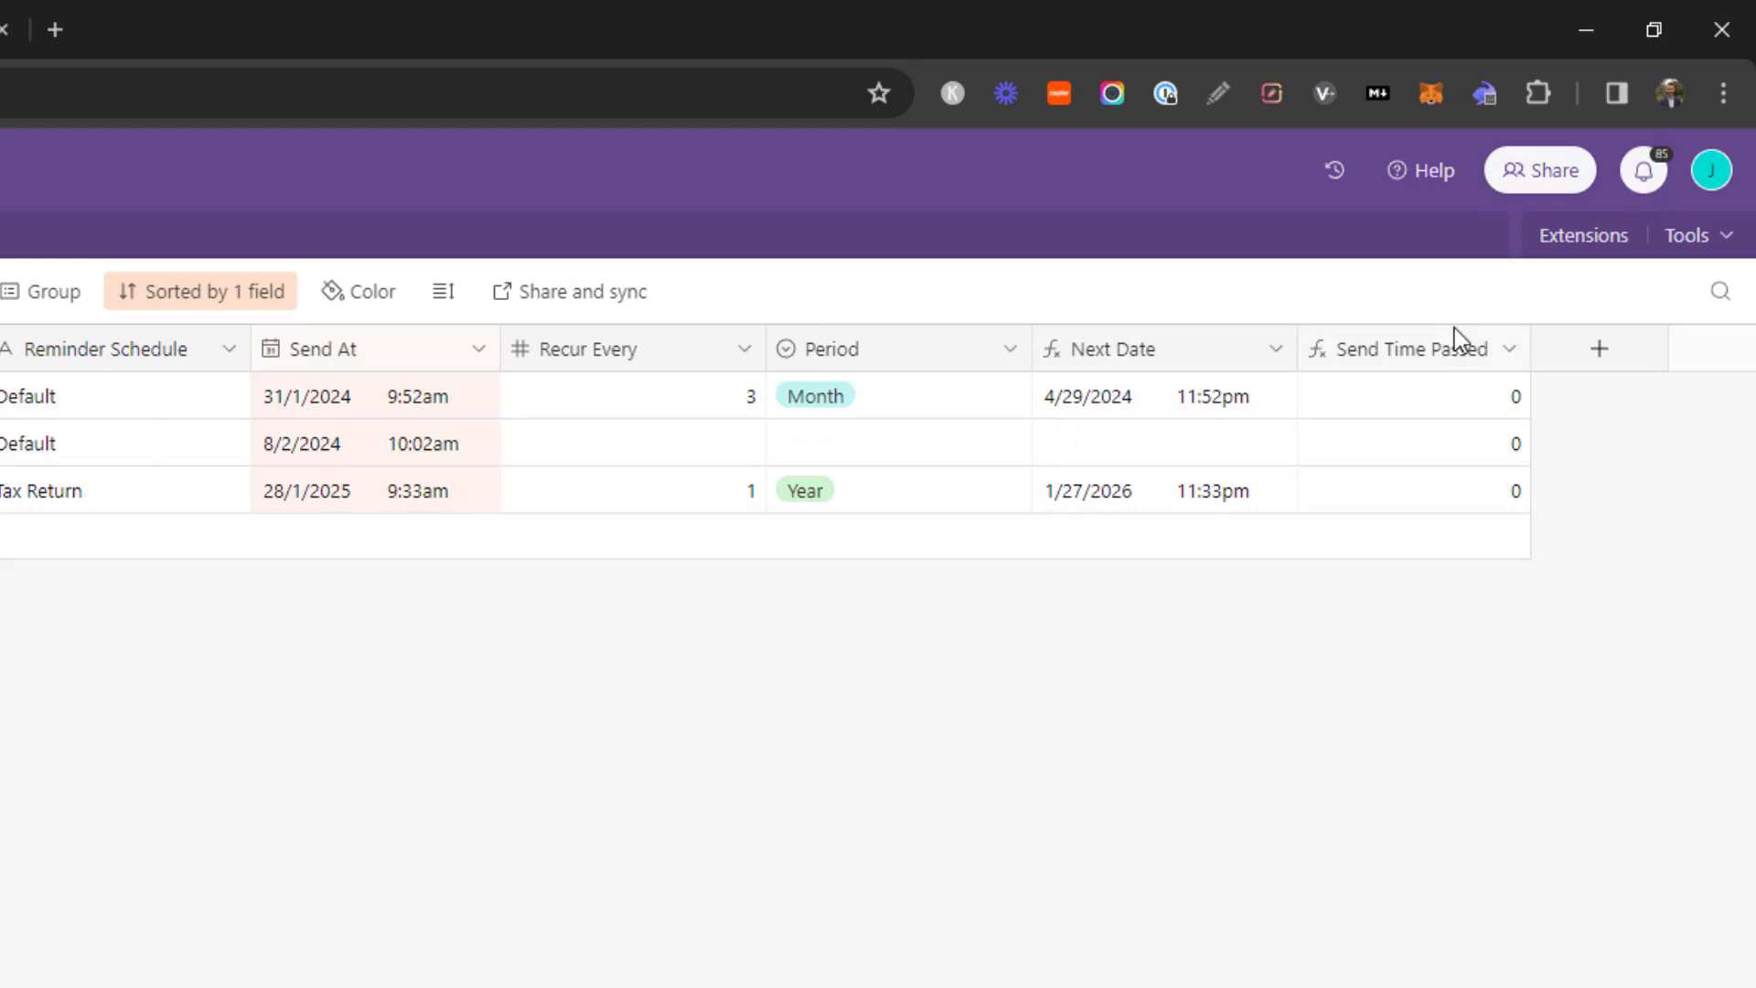
click(1196, 396)
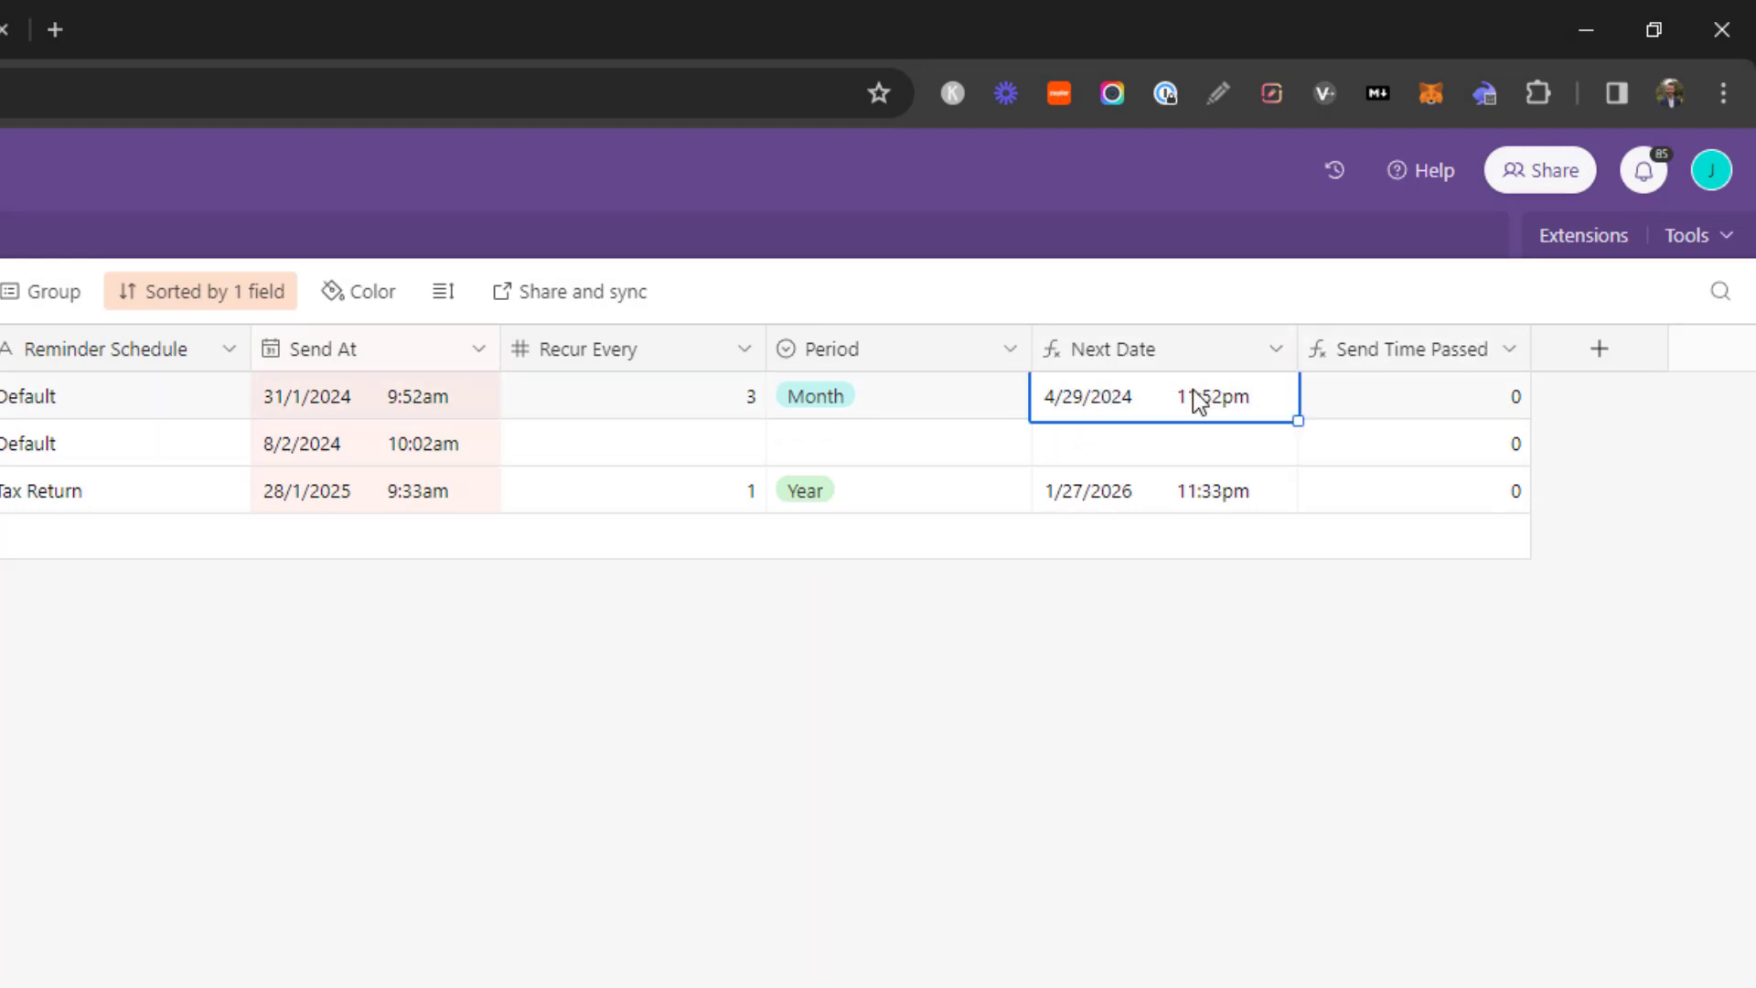
click(1386, 397)
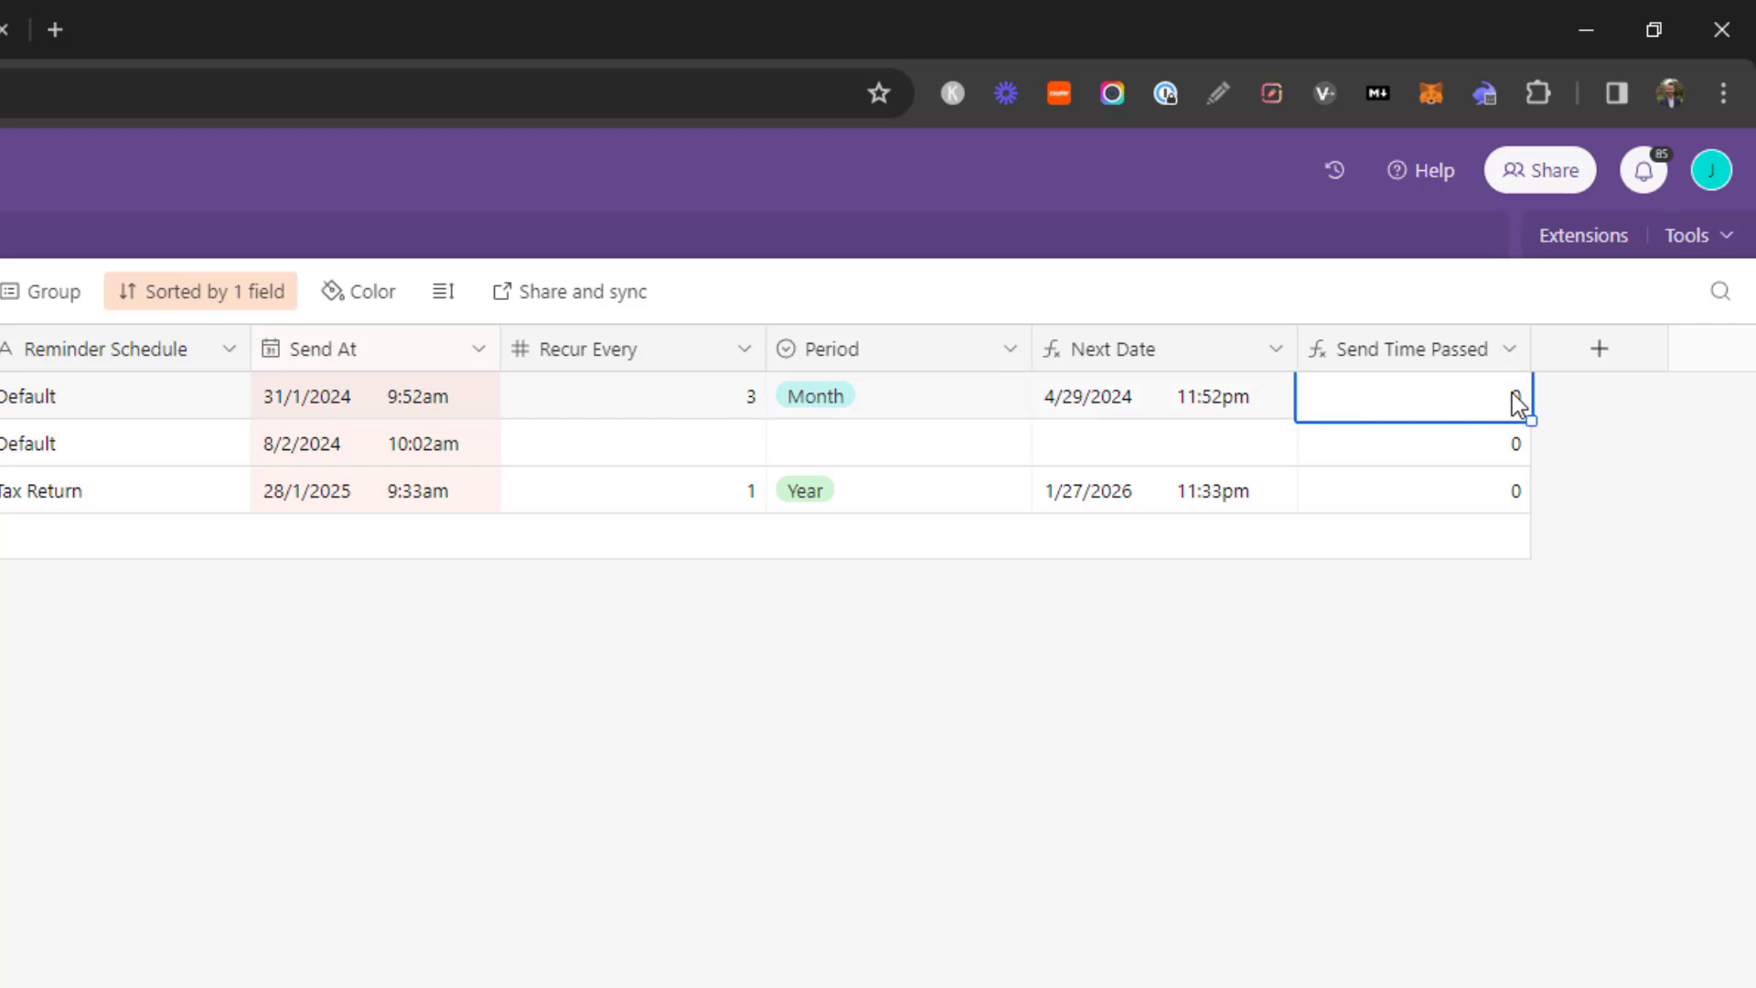
click(1509, 349)
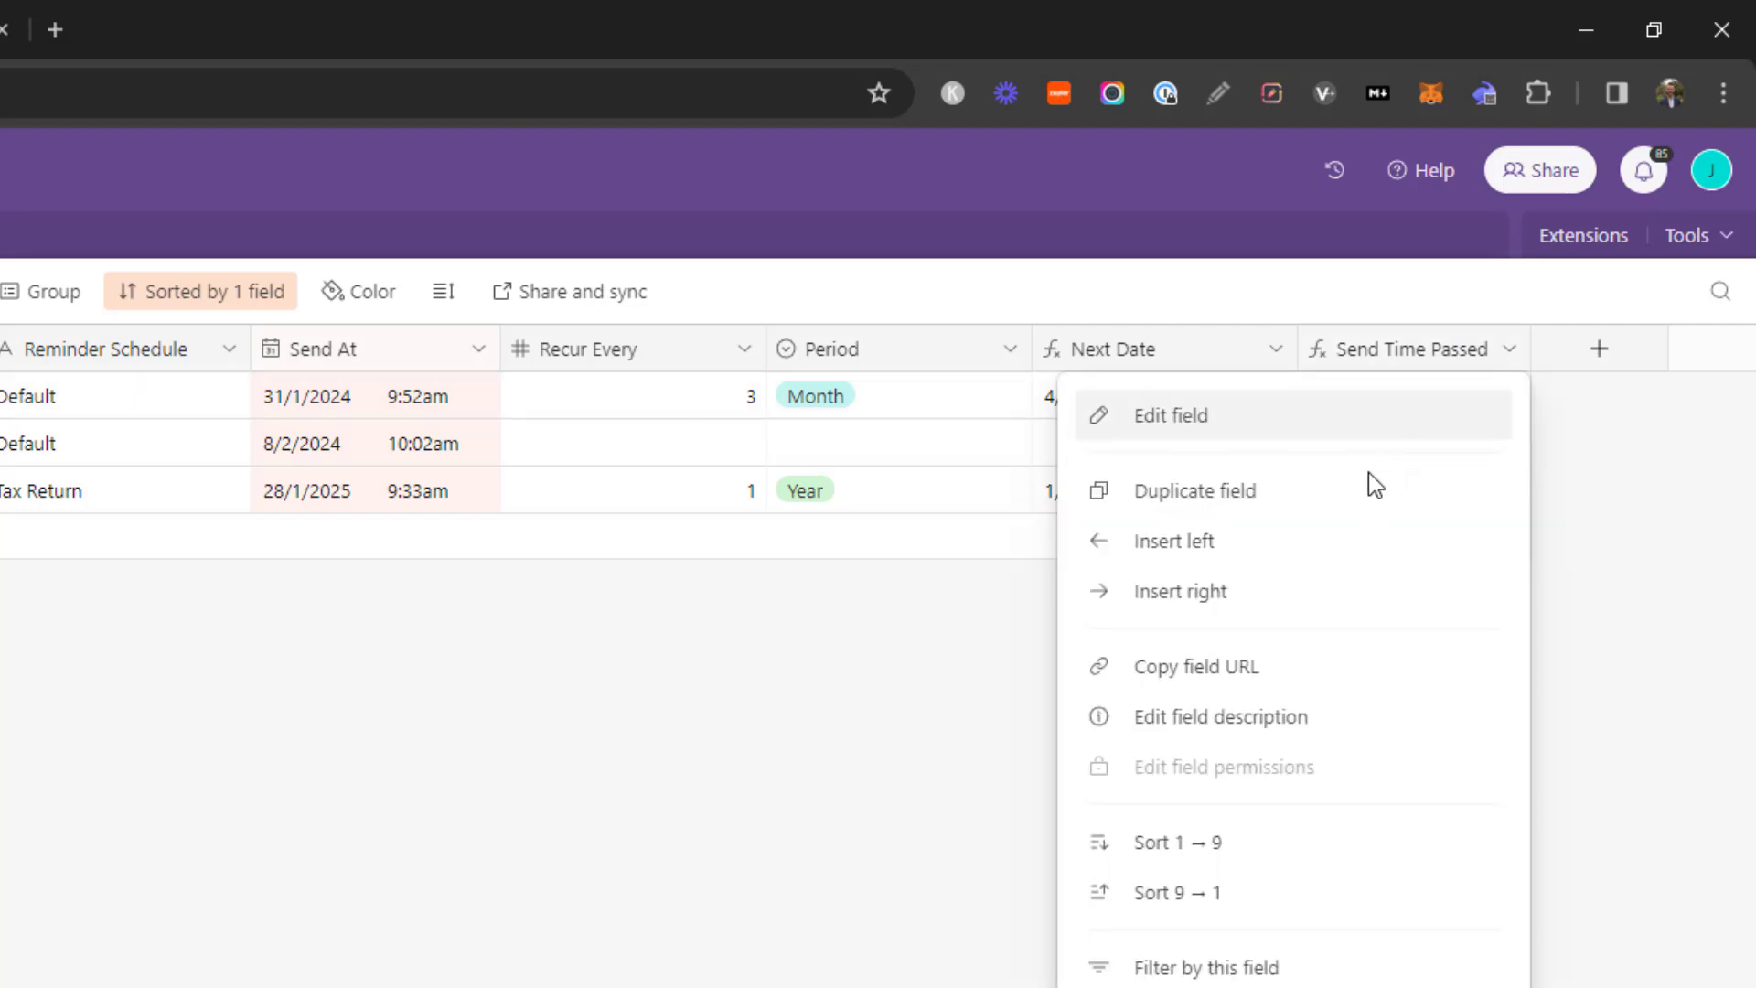
click(1320, 427)
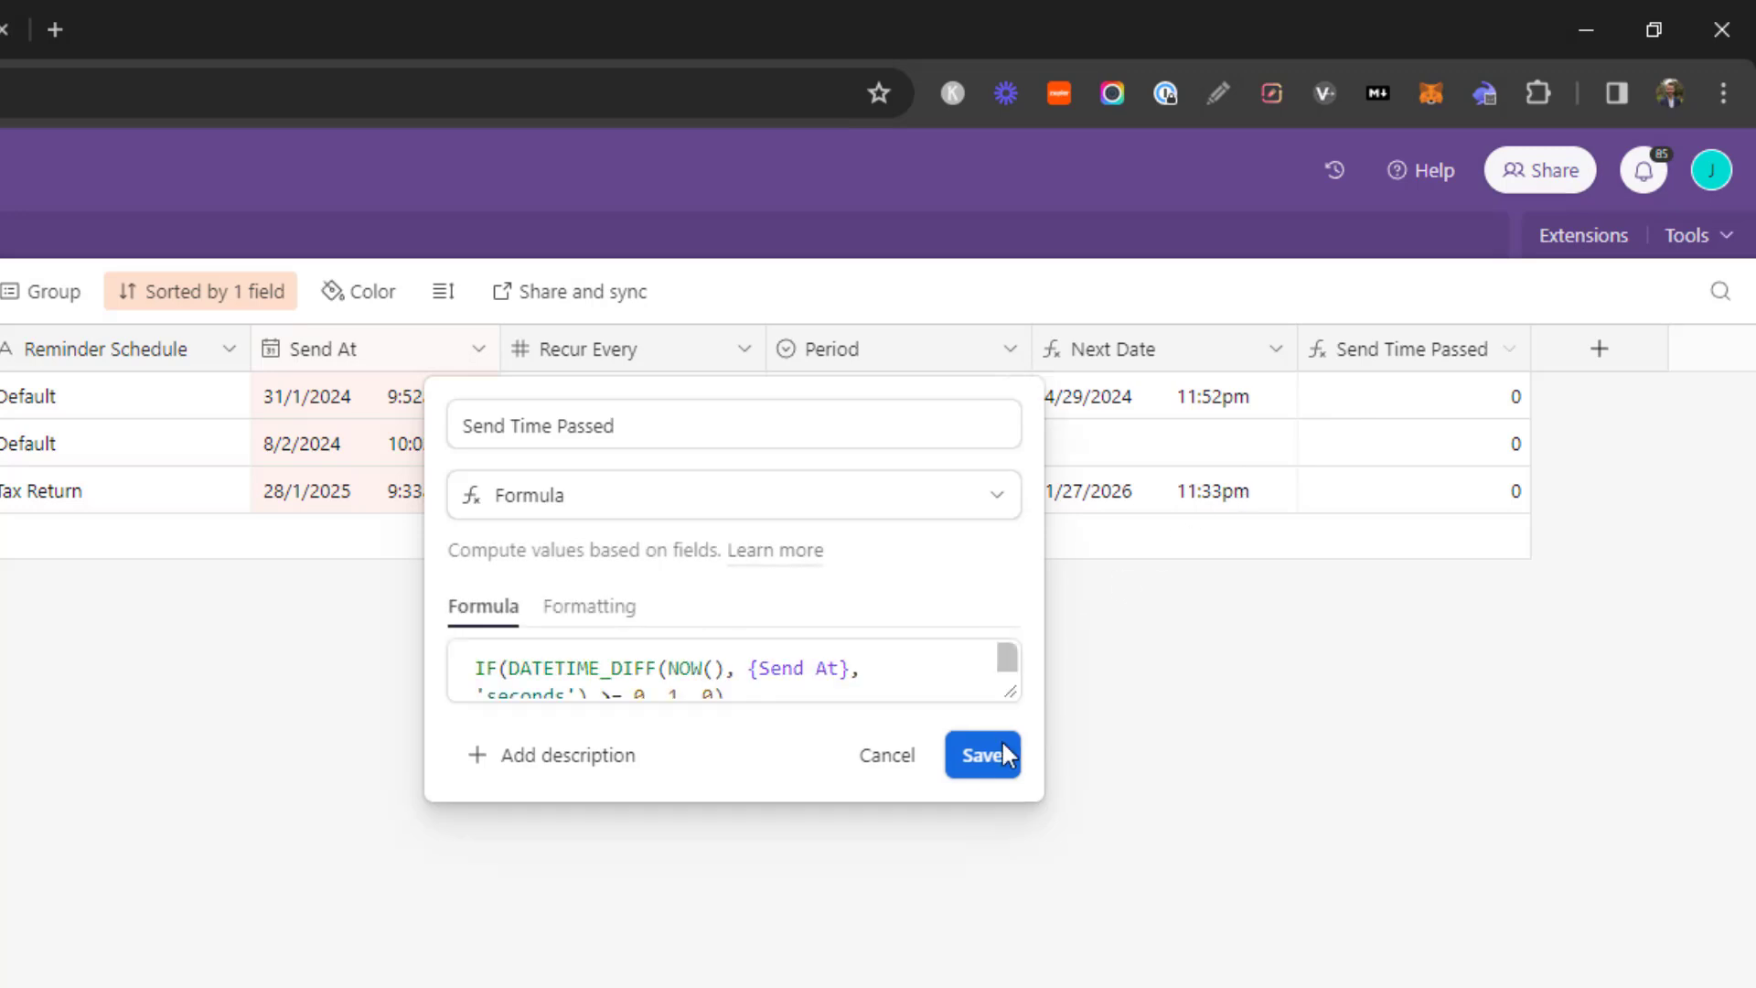
drag(1009, 692, 1016, 739)
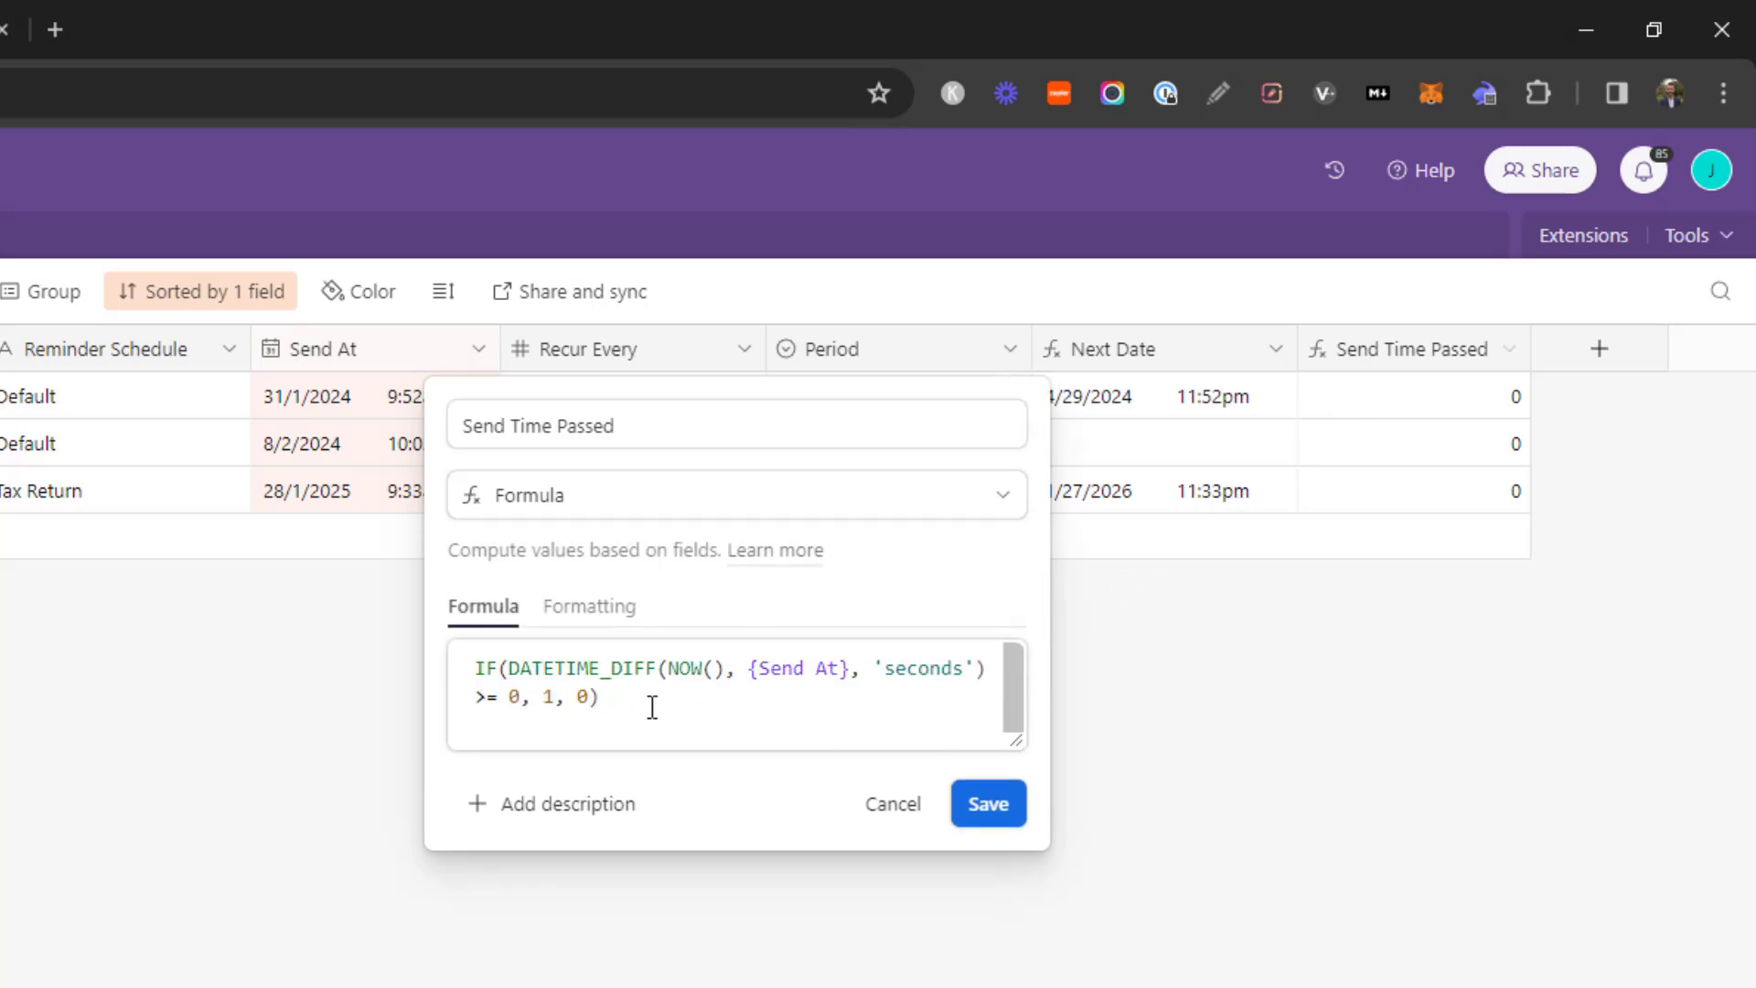
click(720, 728)
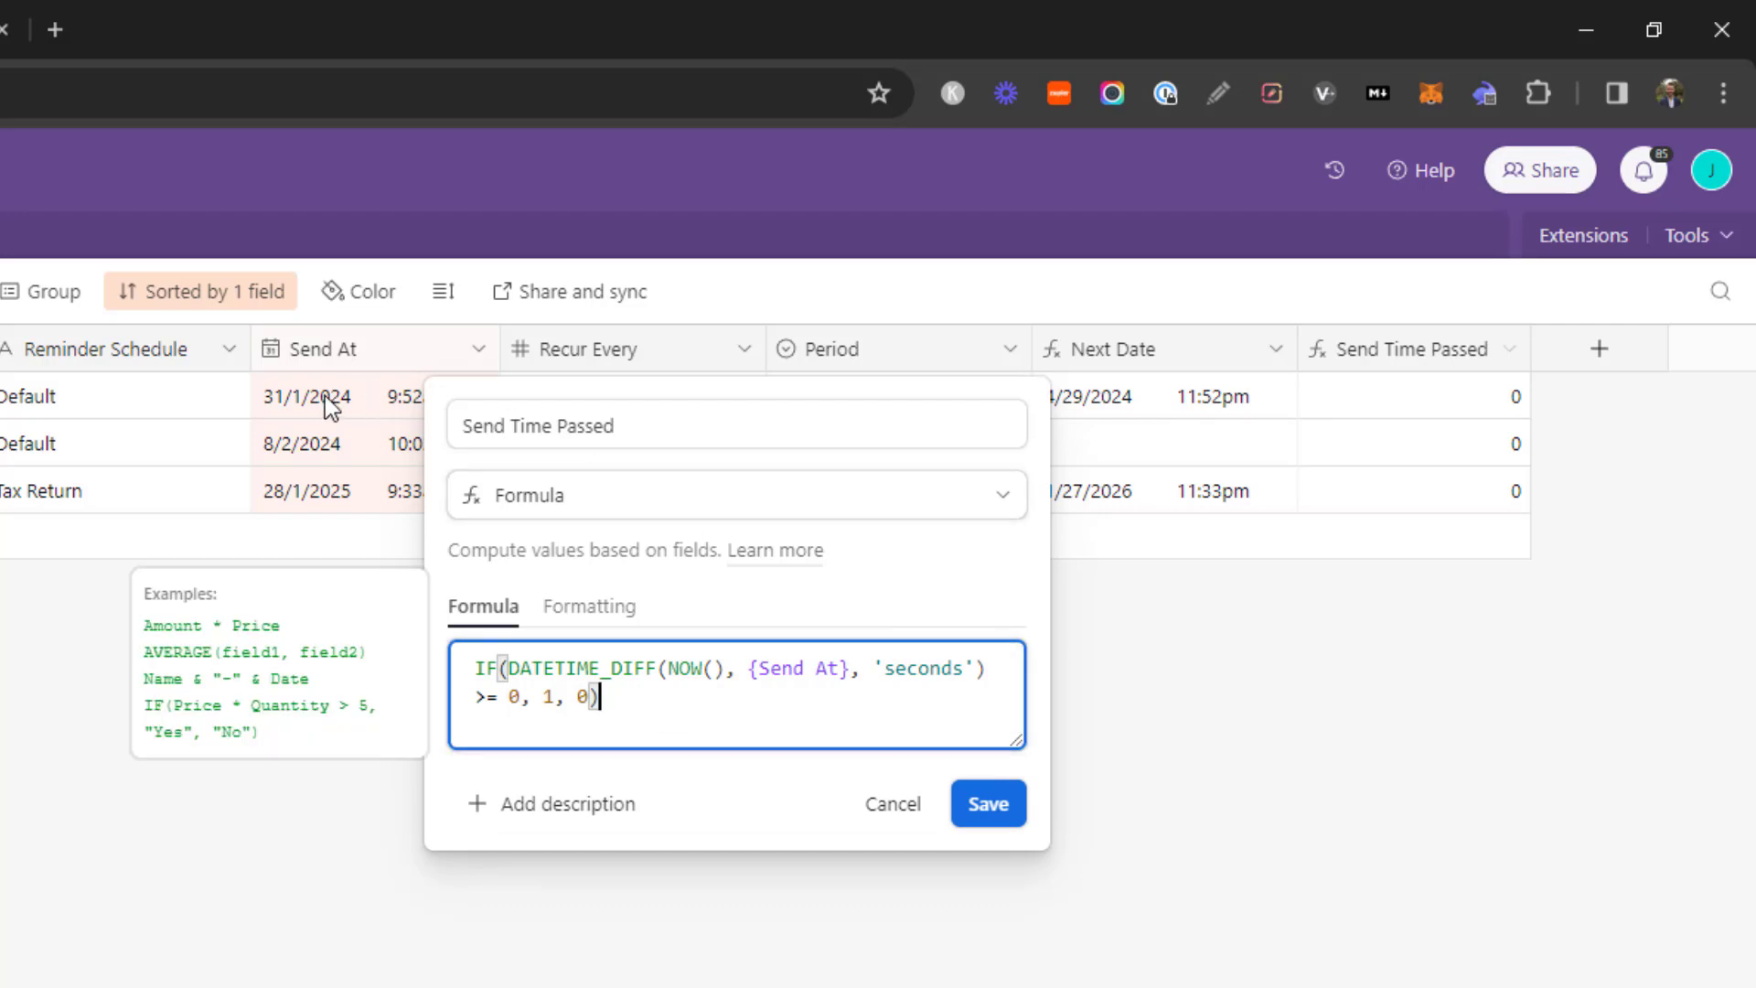
drag(668, 669, 727, 668)
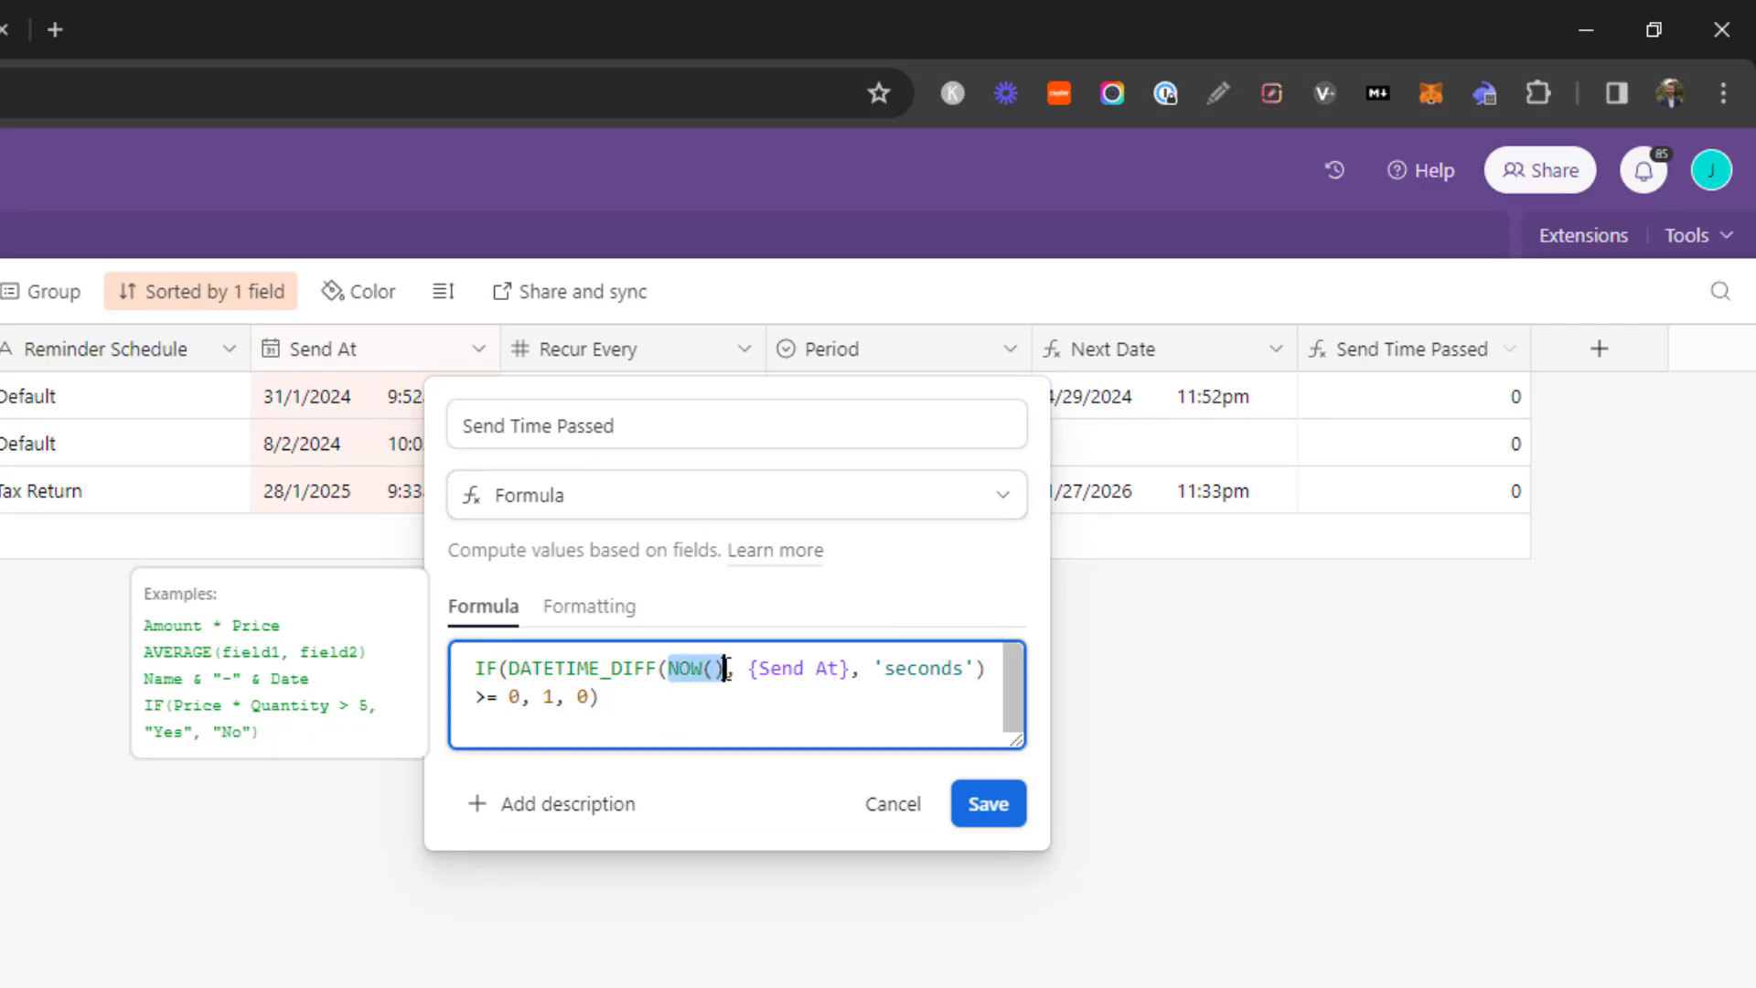
double_click(933, 668)
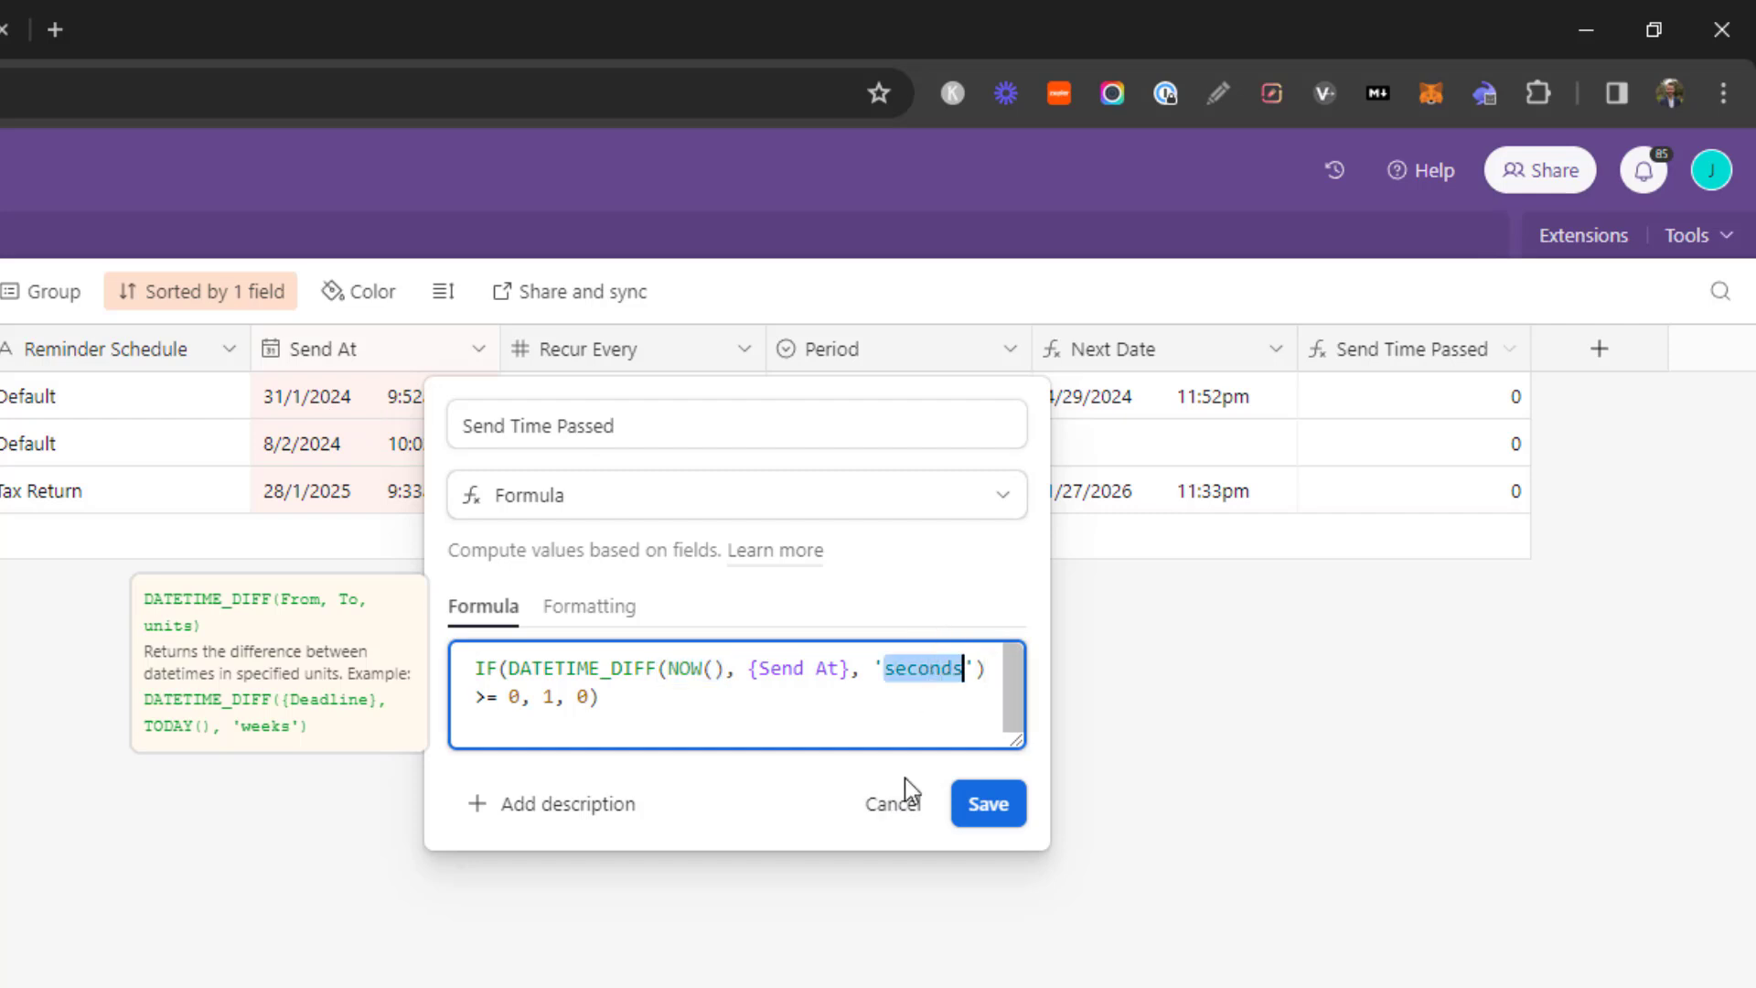
click(894, 805)
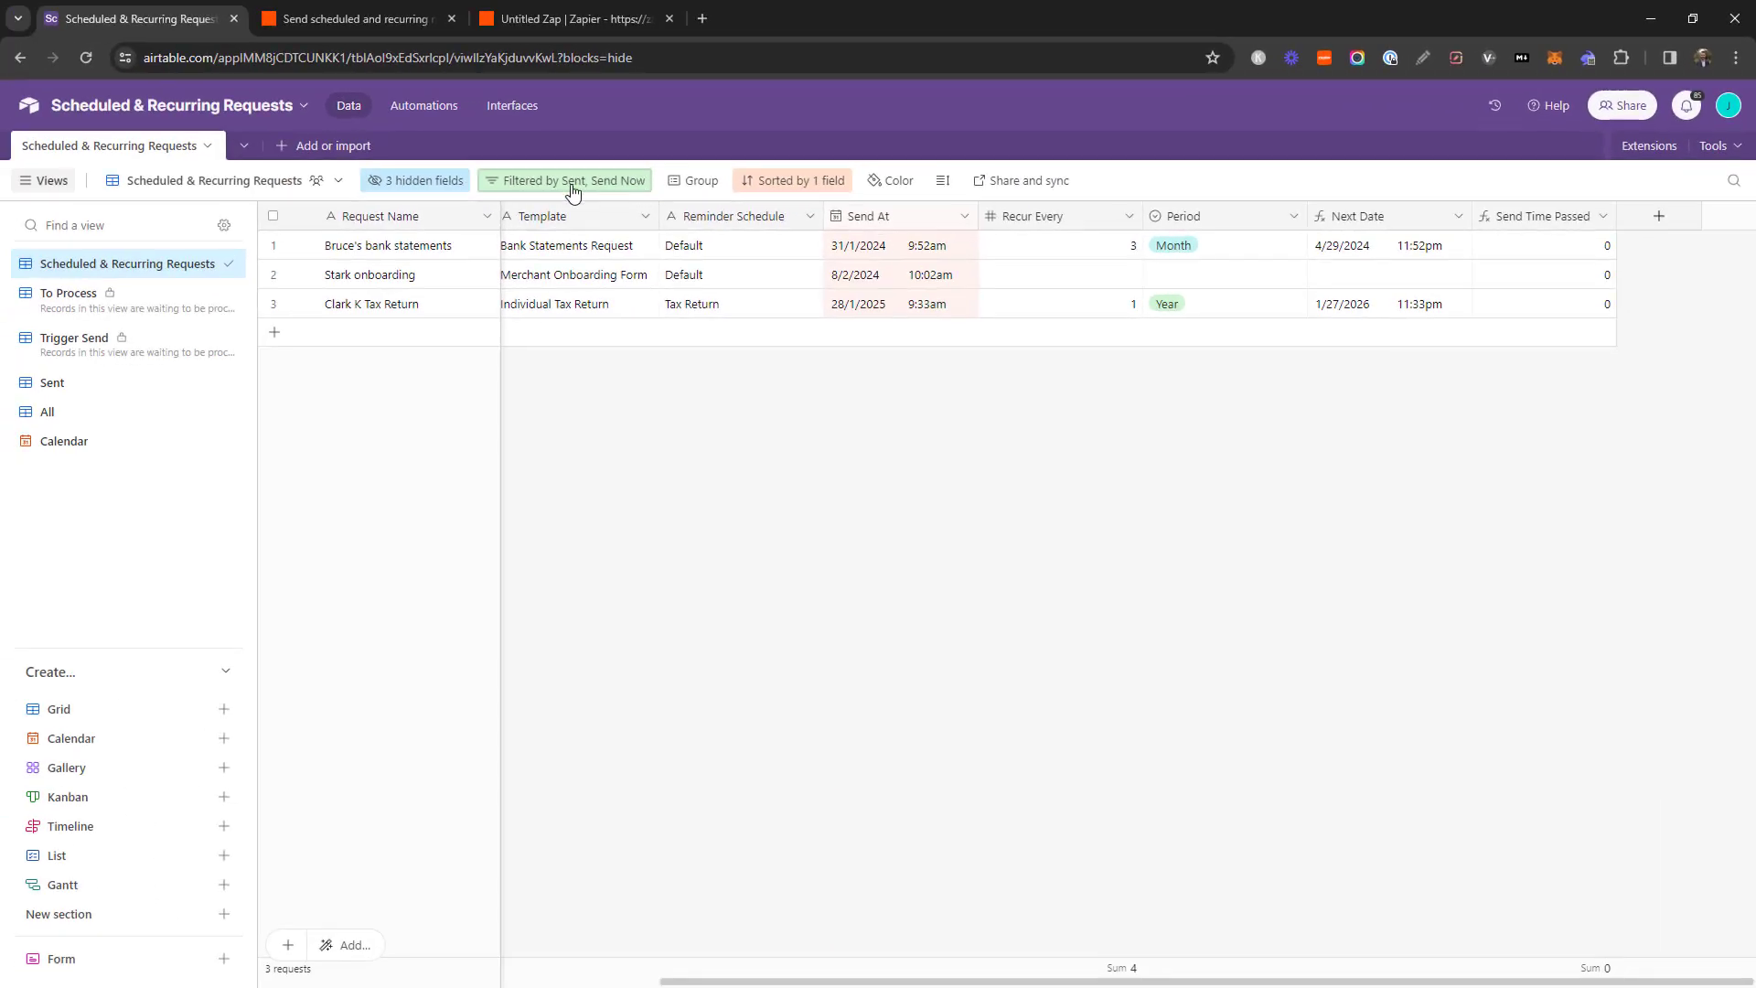
Check the view's filter conditions and Send Time Passed value, then switch to the empty To Process view
click(573, 182)
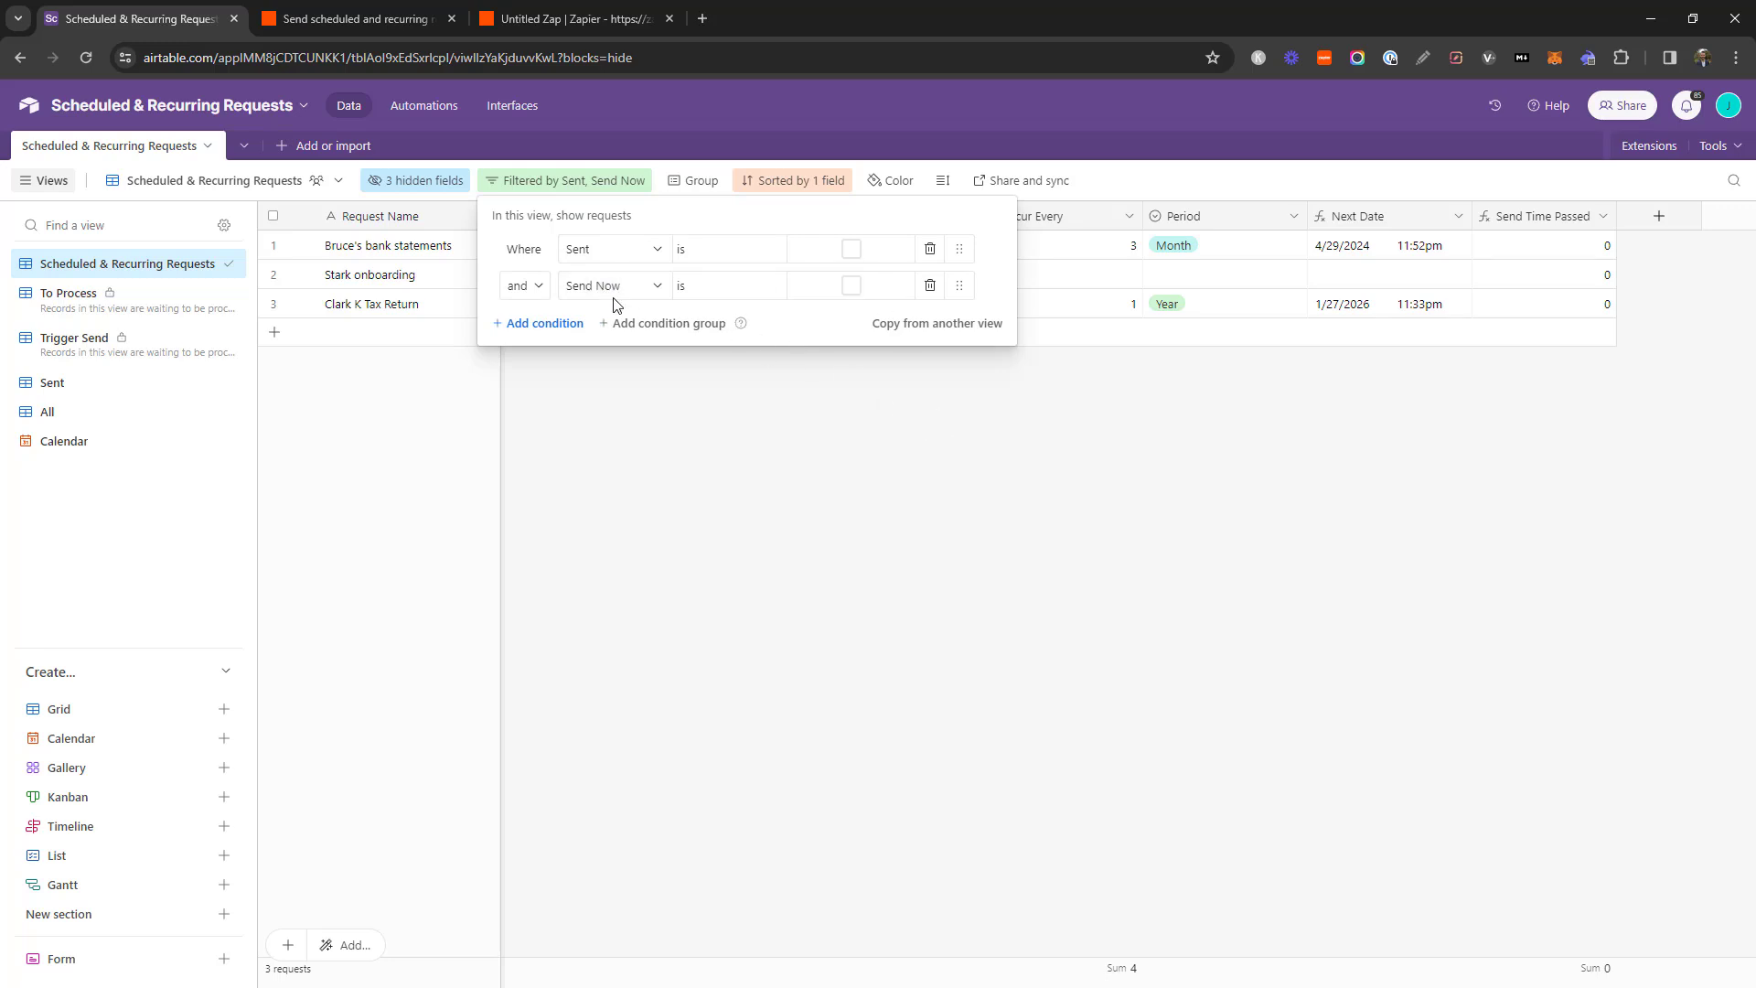
click(772, 435)
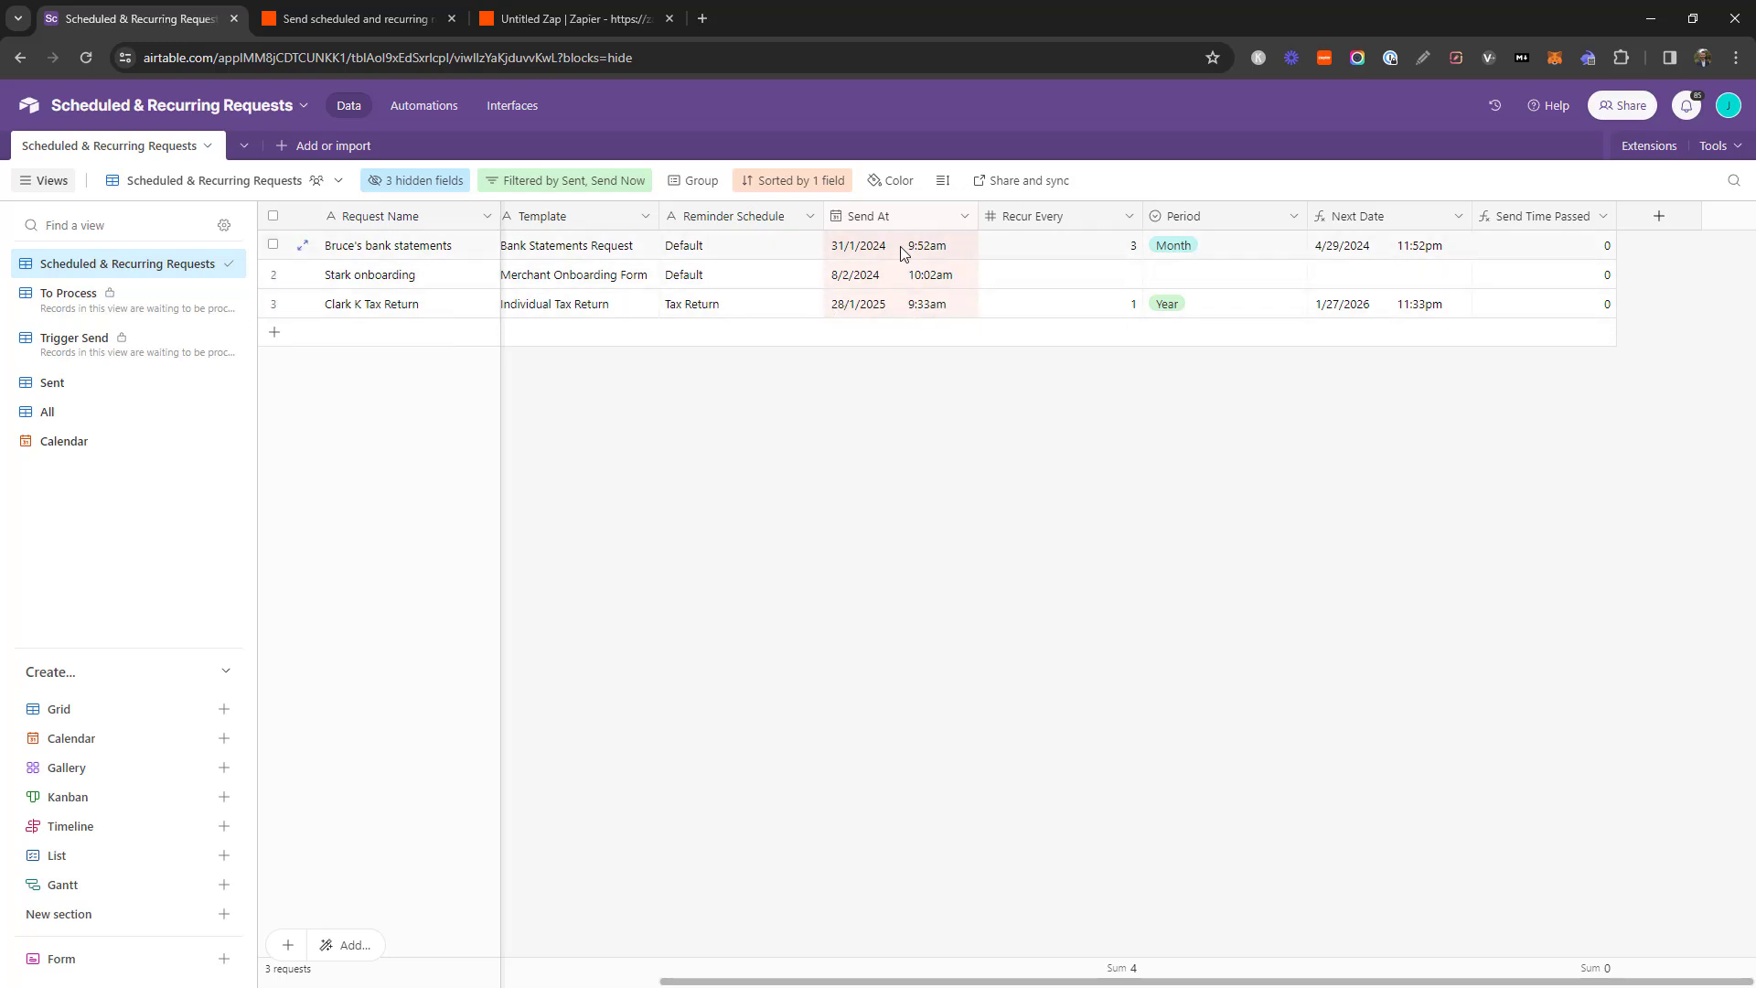
click(1578, 250)
scroll(1010, 865, left, 6)
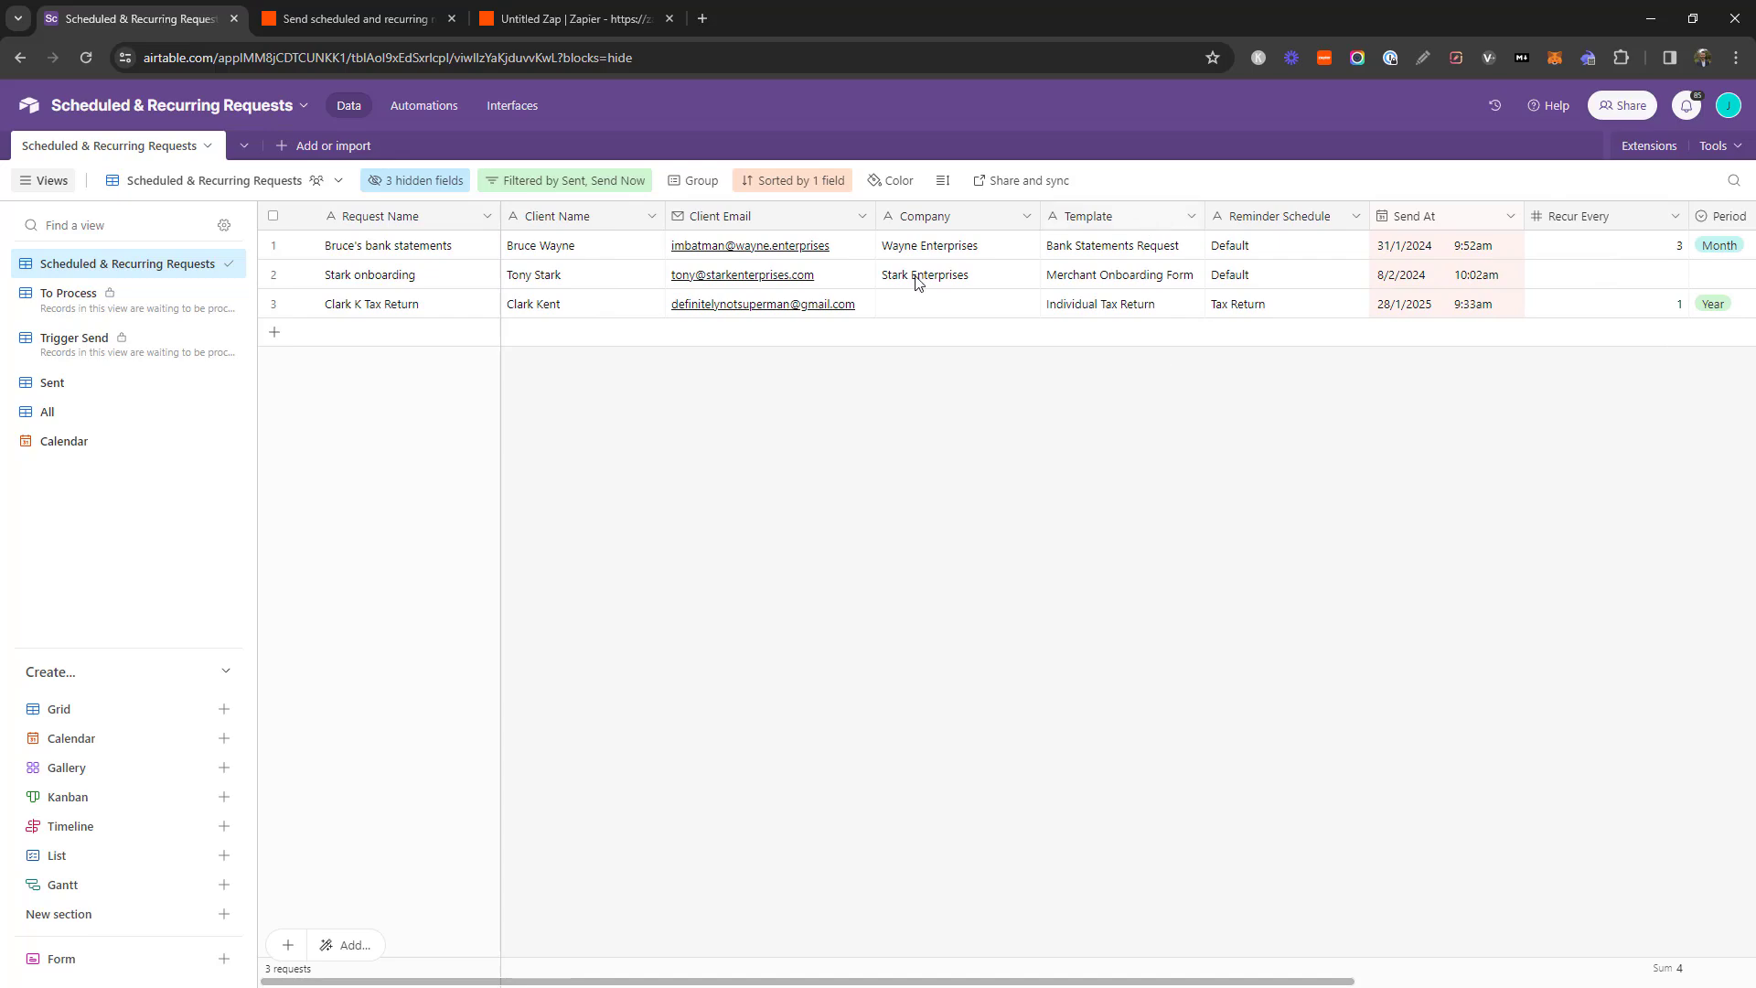
click(78, 302)
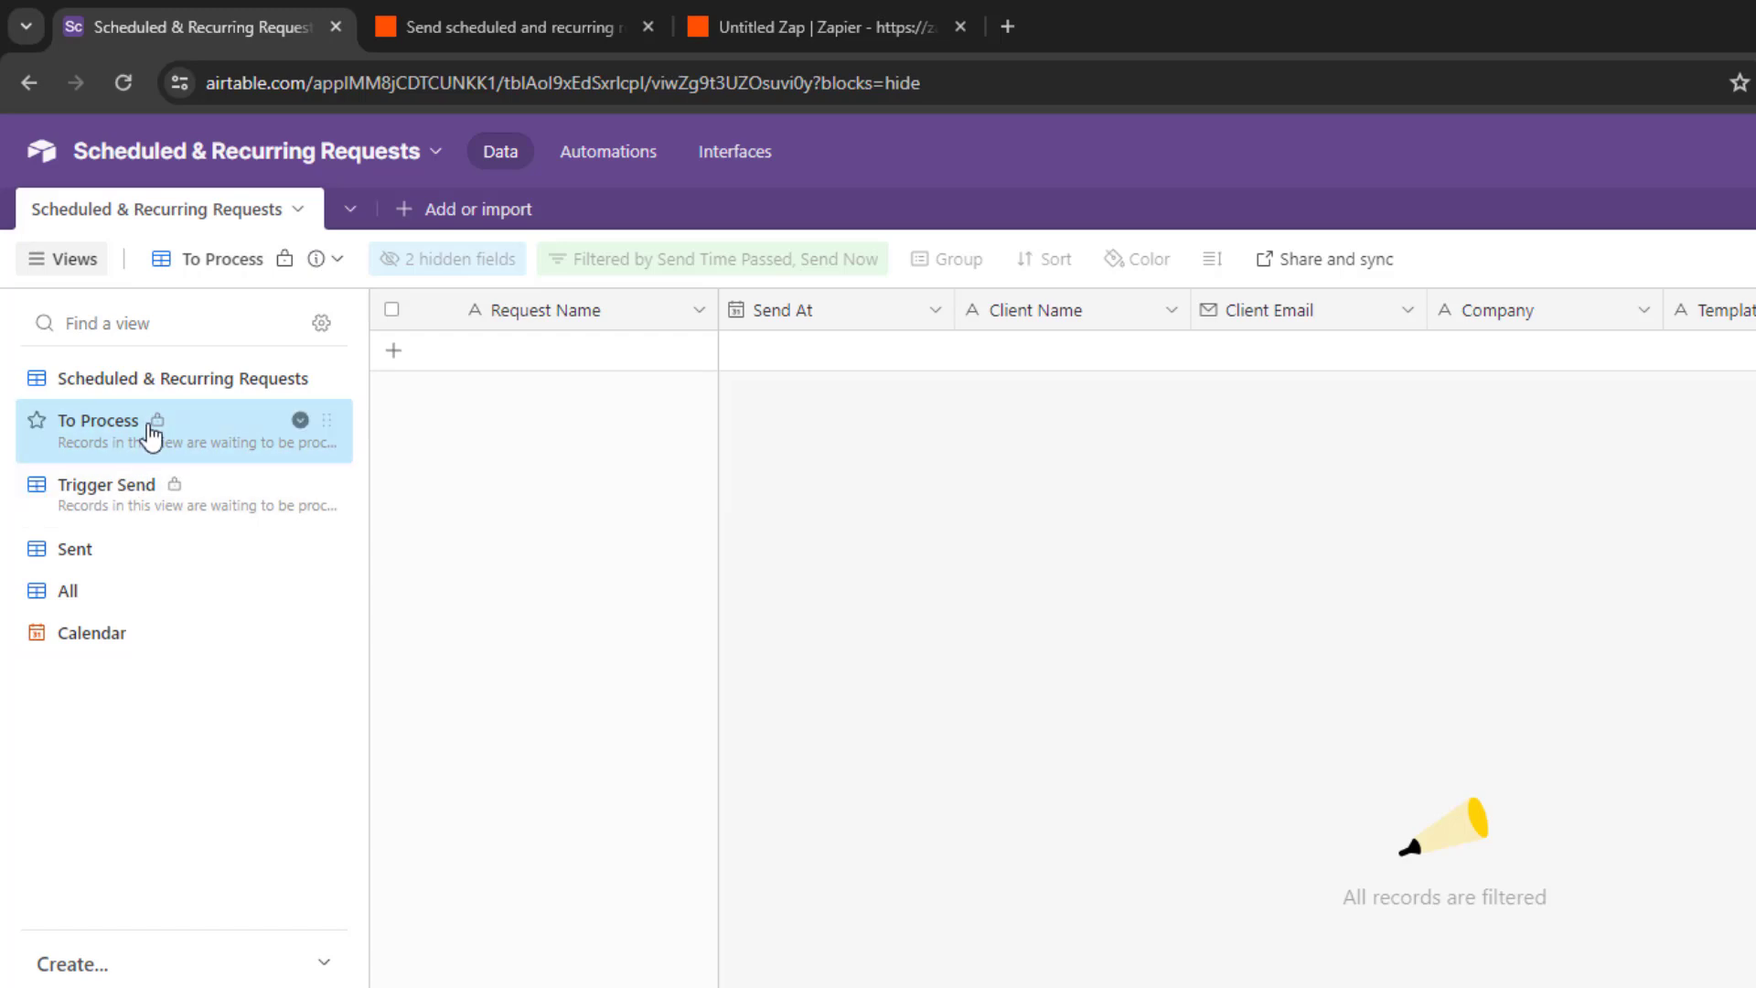
click(710, 265)
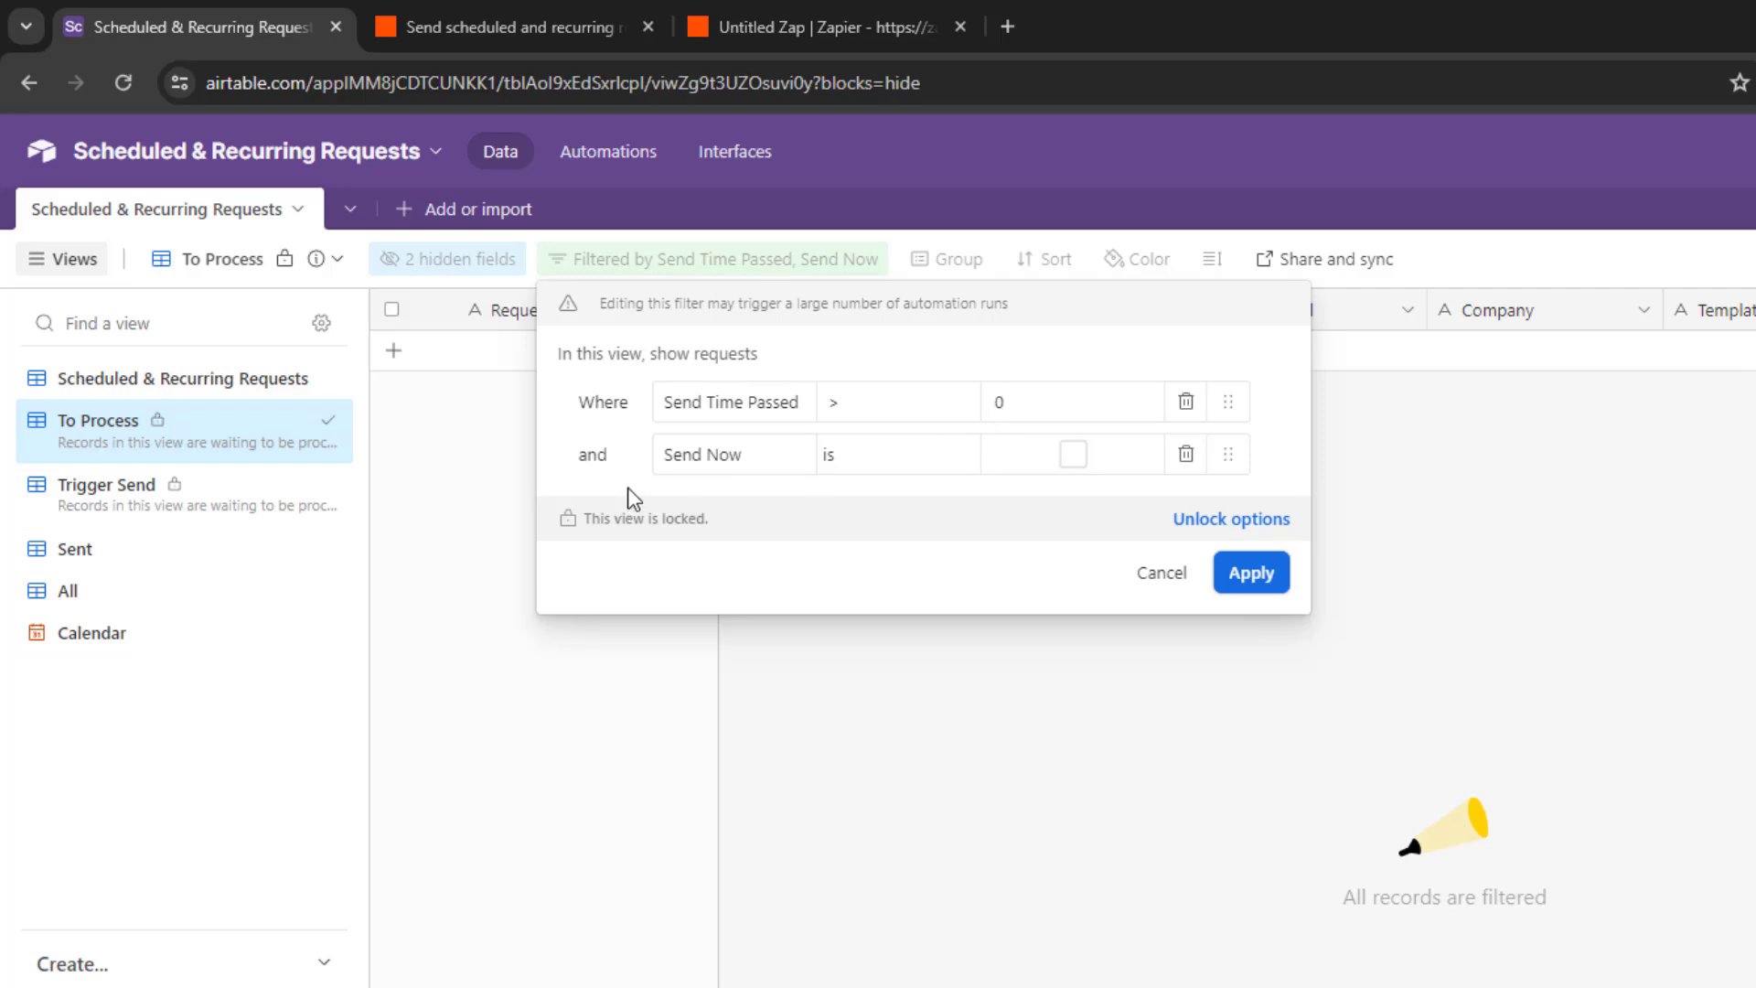
click(1161, 576)
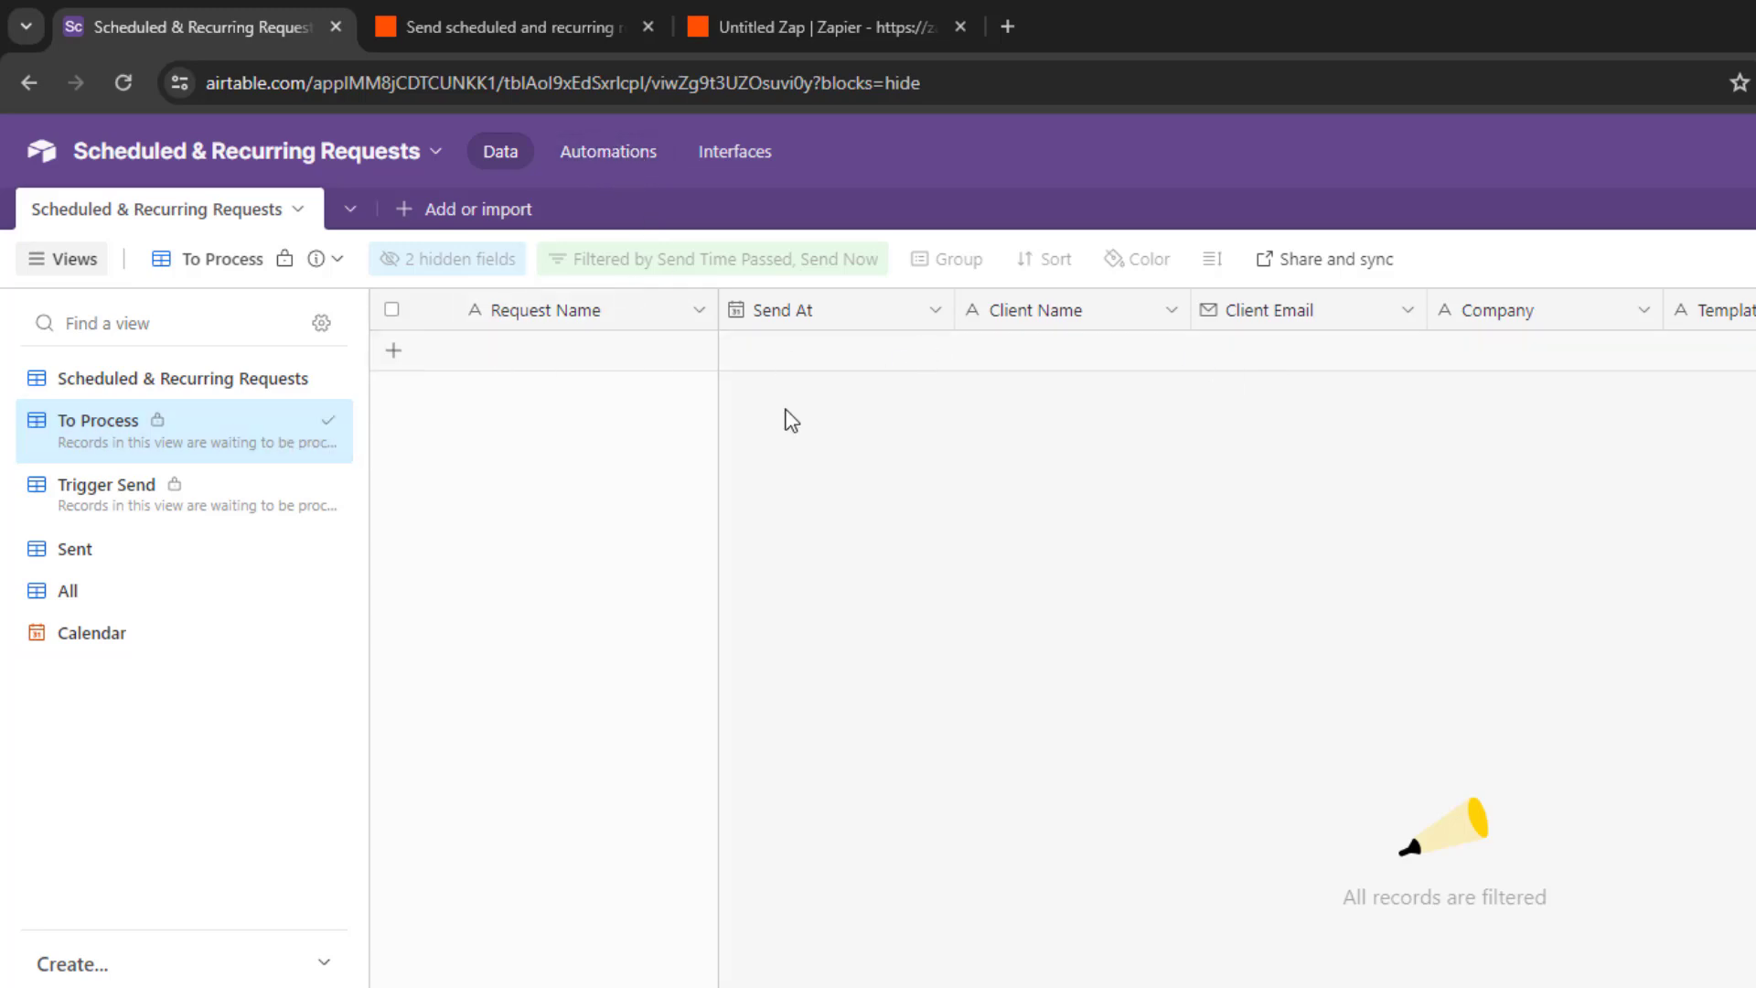
mouse_move(104, 520)
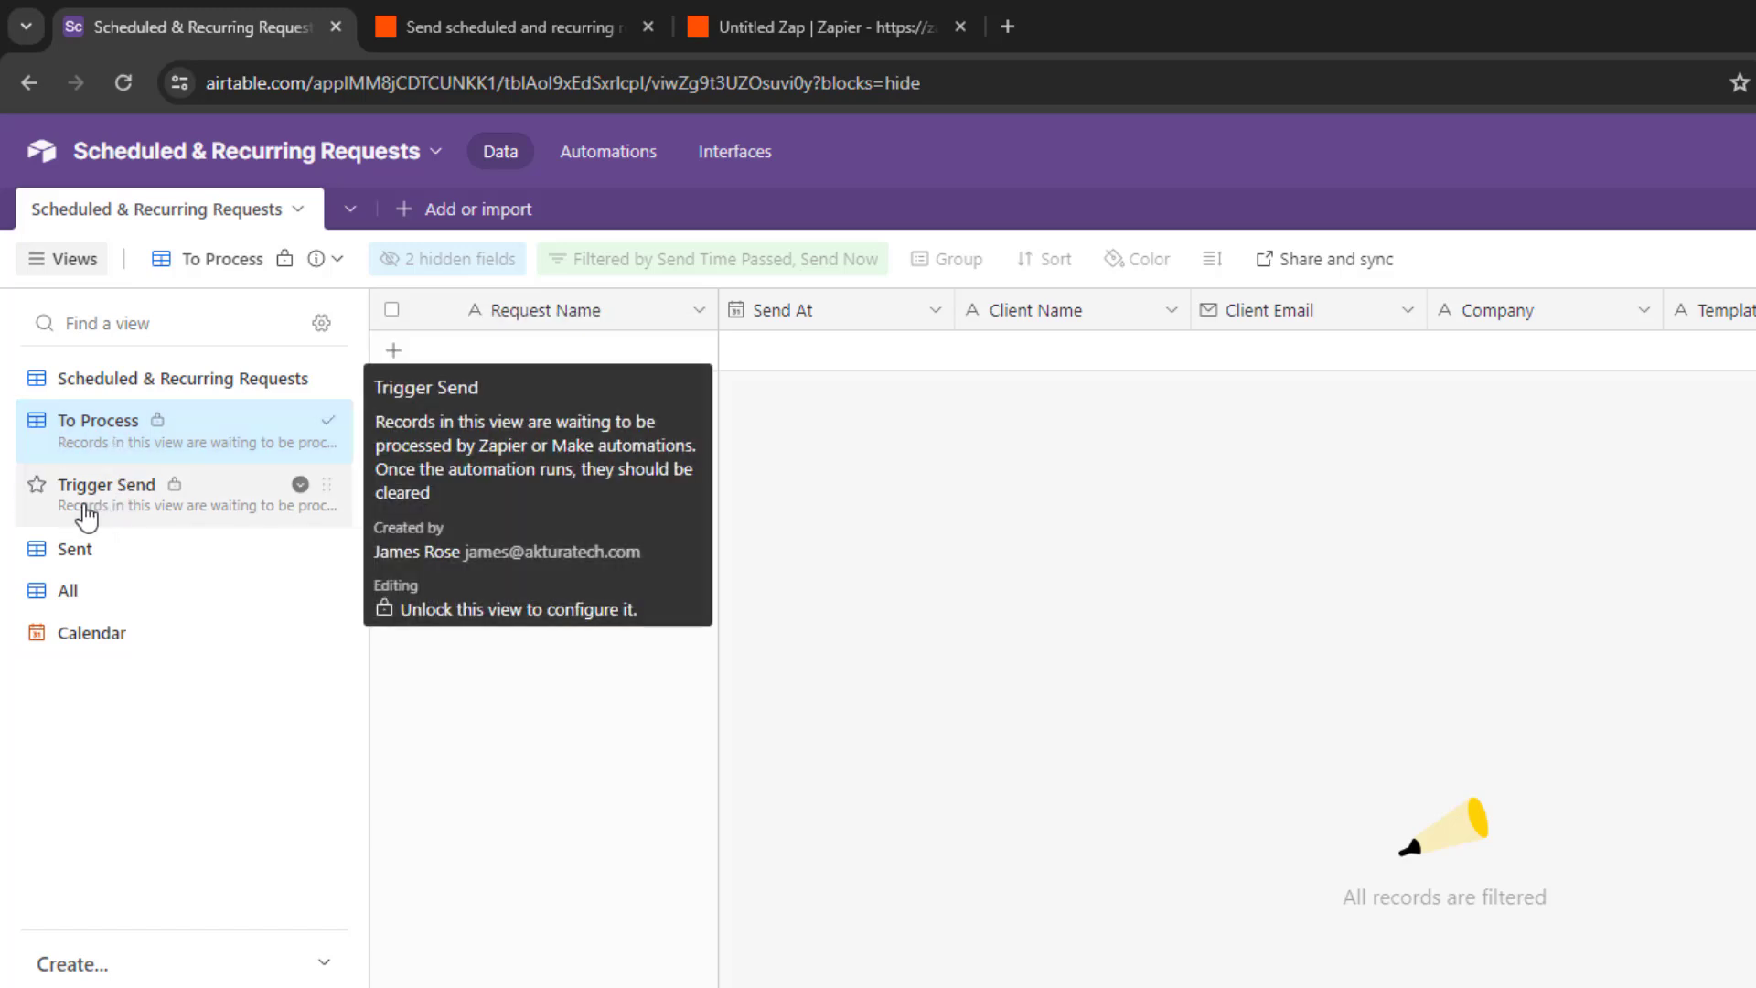
click(88, 503)
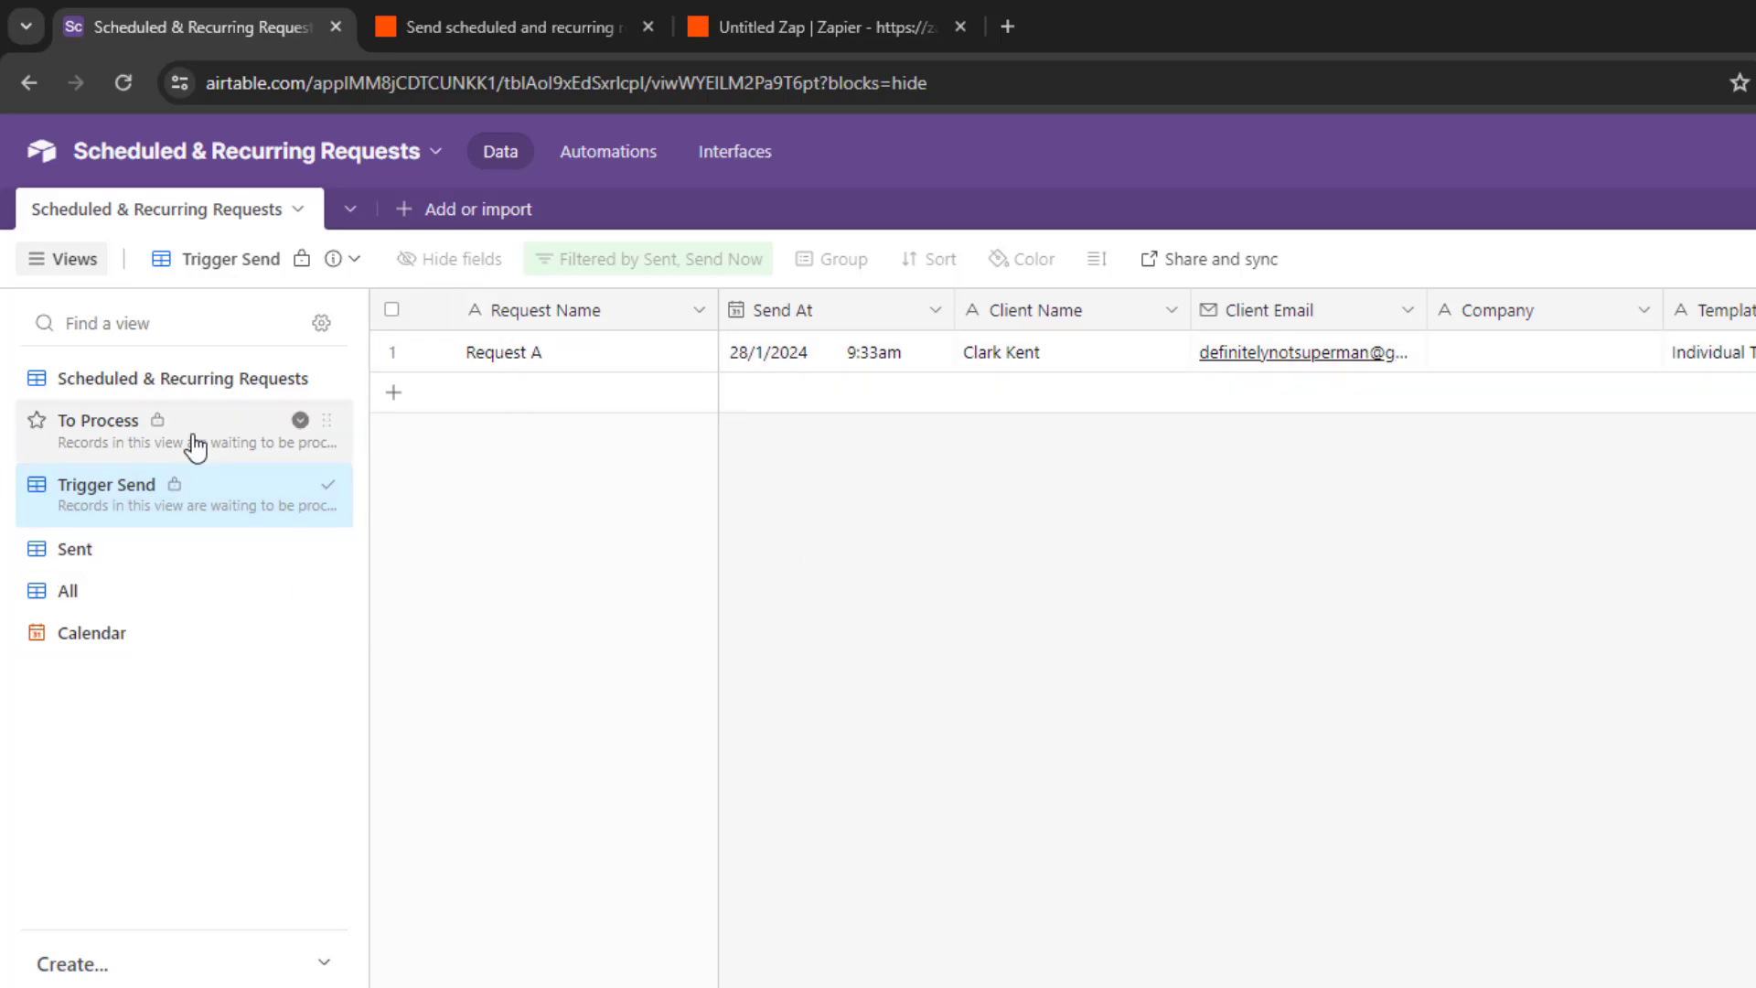
click(190, 392)
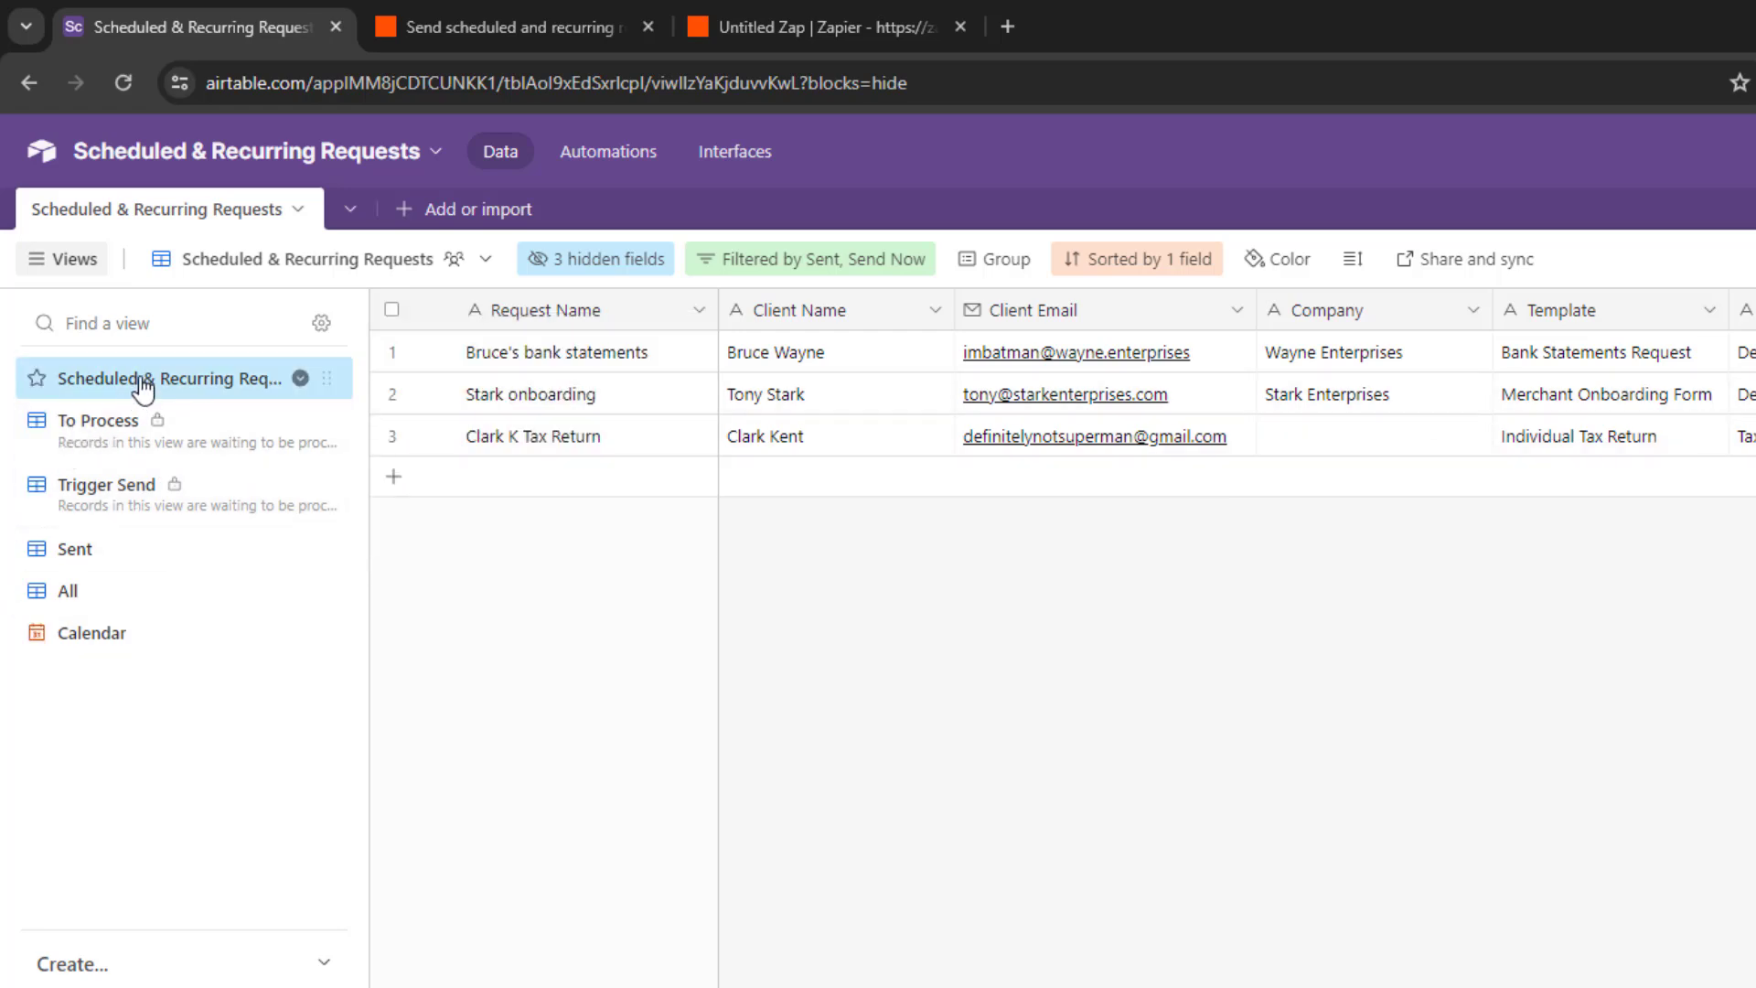
click(106, 443)
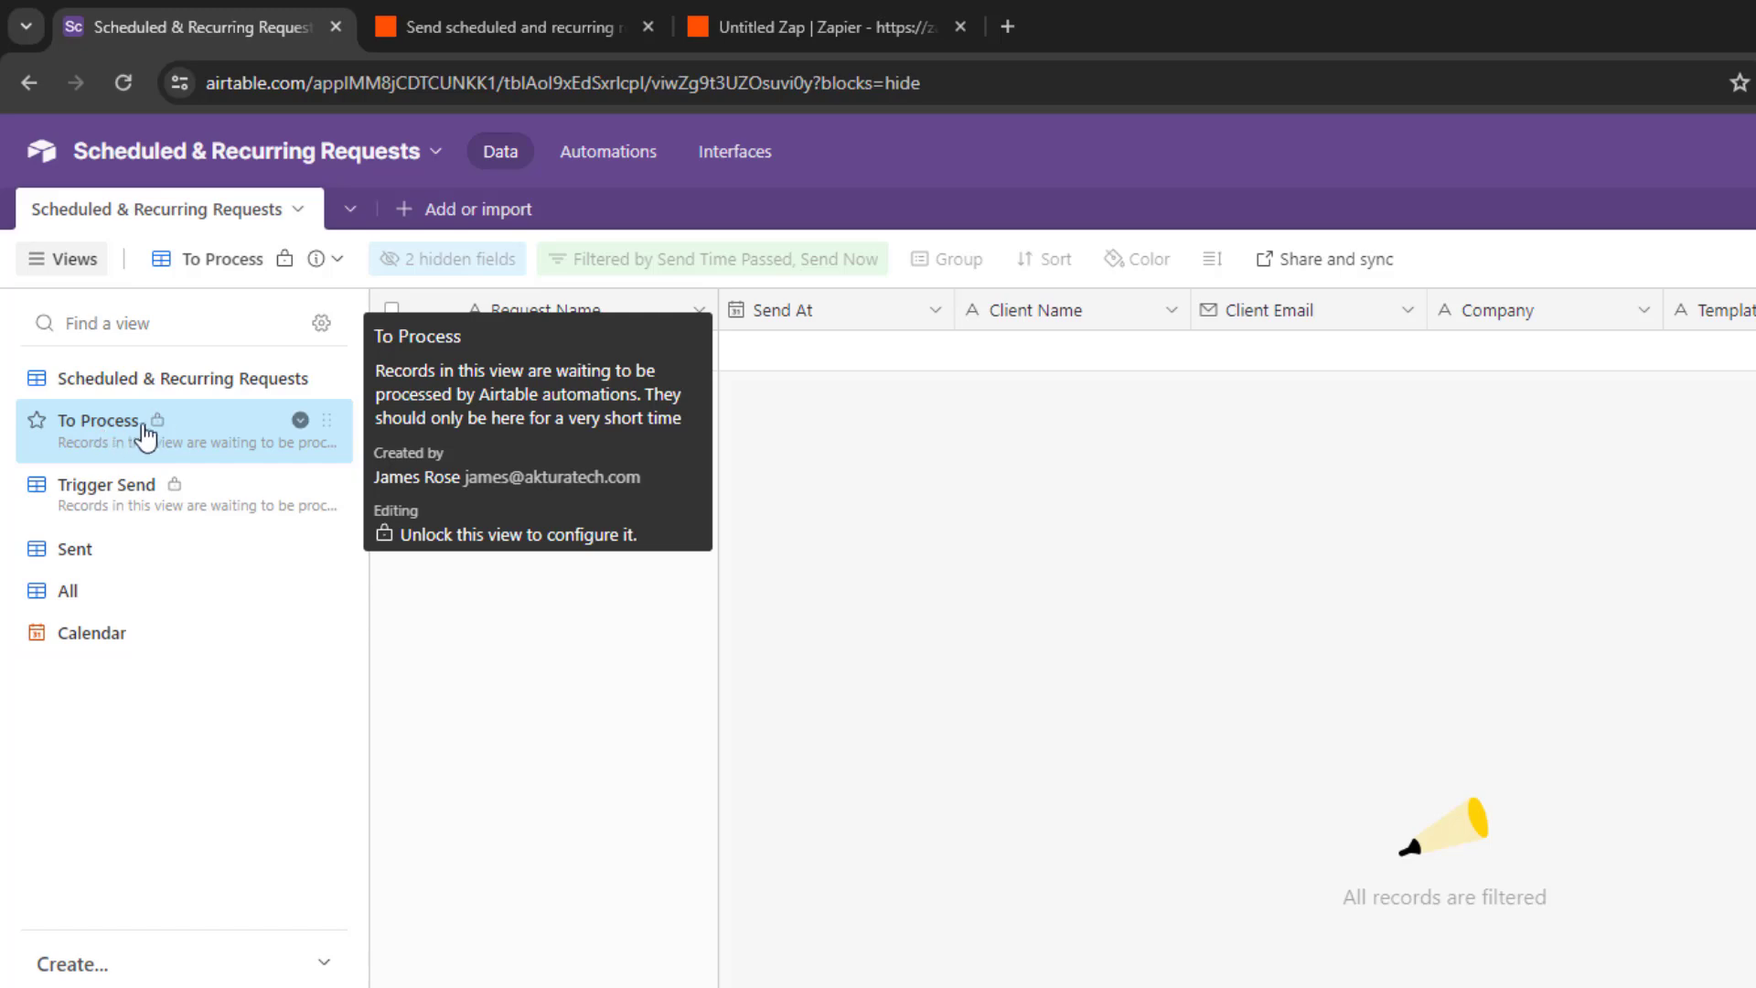
mouse_move(100, 383)
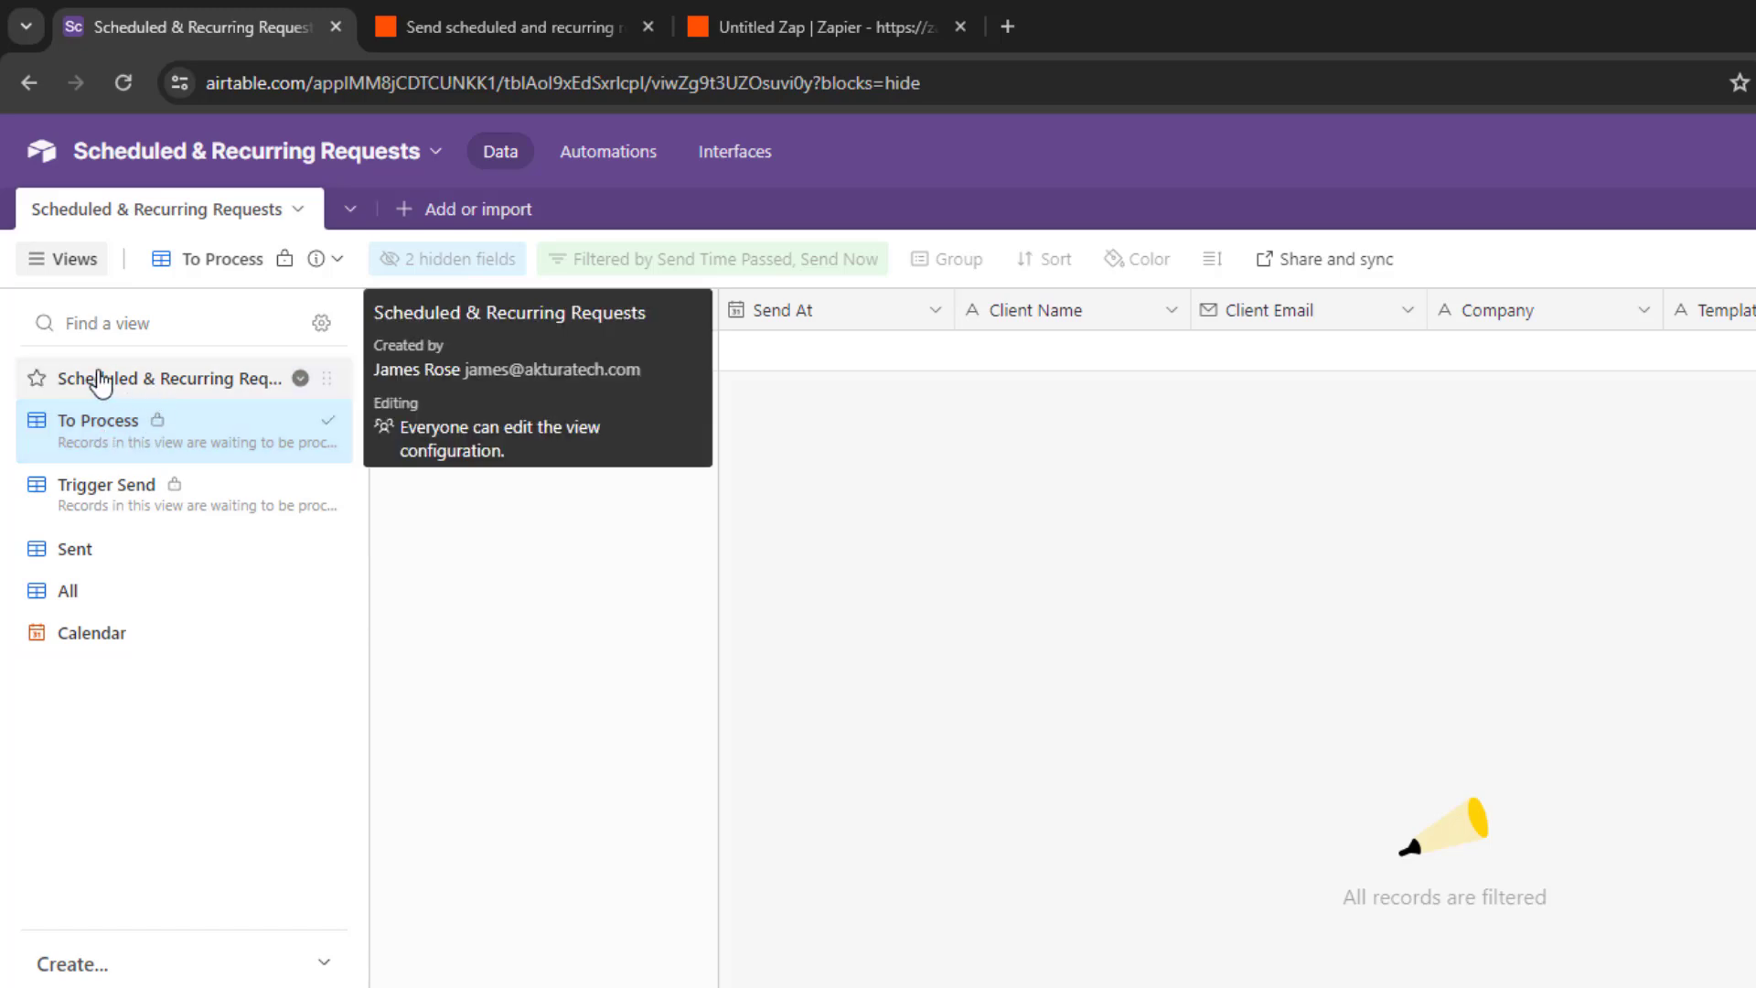
click(164, 386)
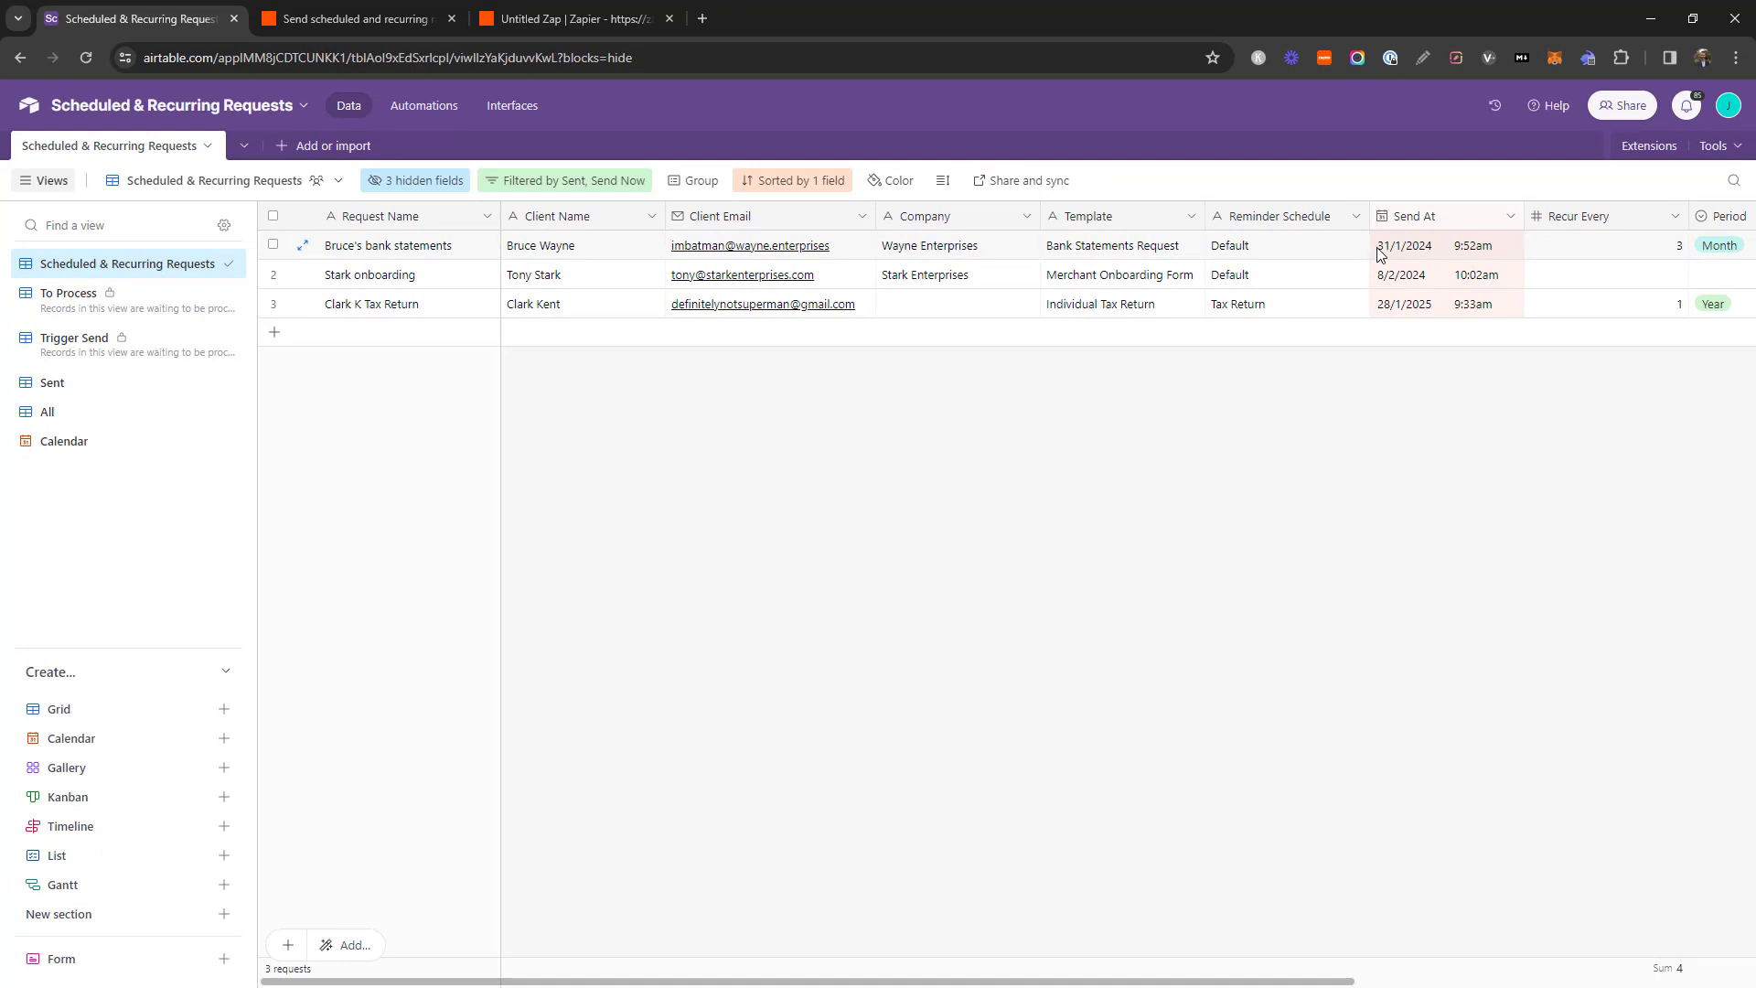
drag(1661, 245, 1697, 253)
click(1216, 537)
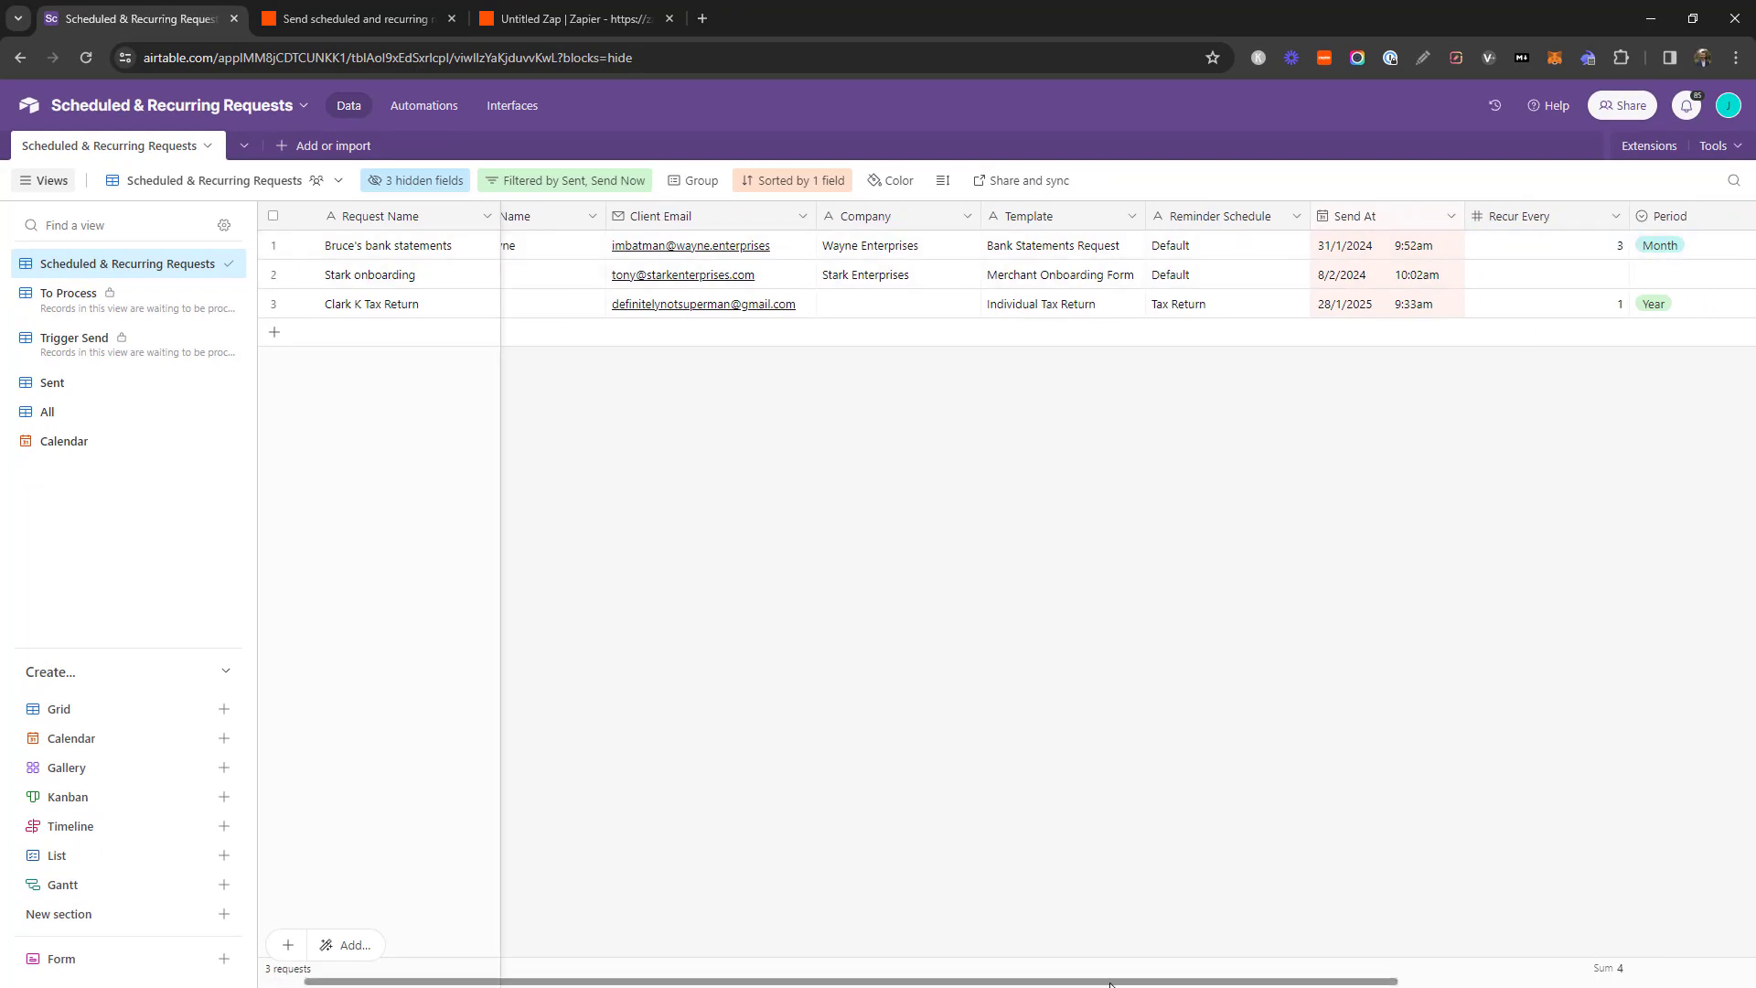
scroll(931, 640, left, 2)
click(84, 297)
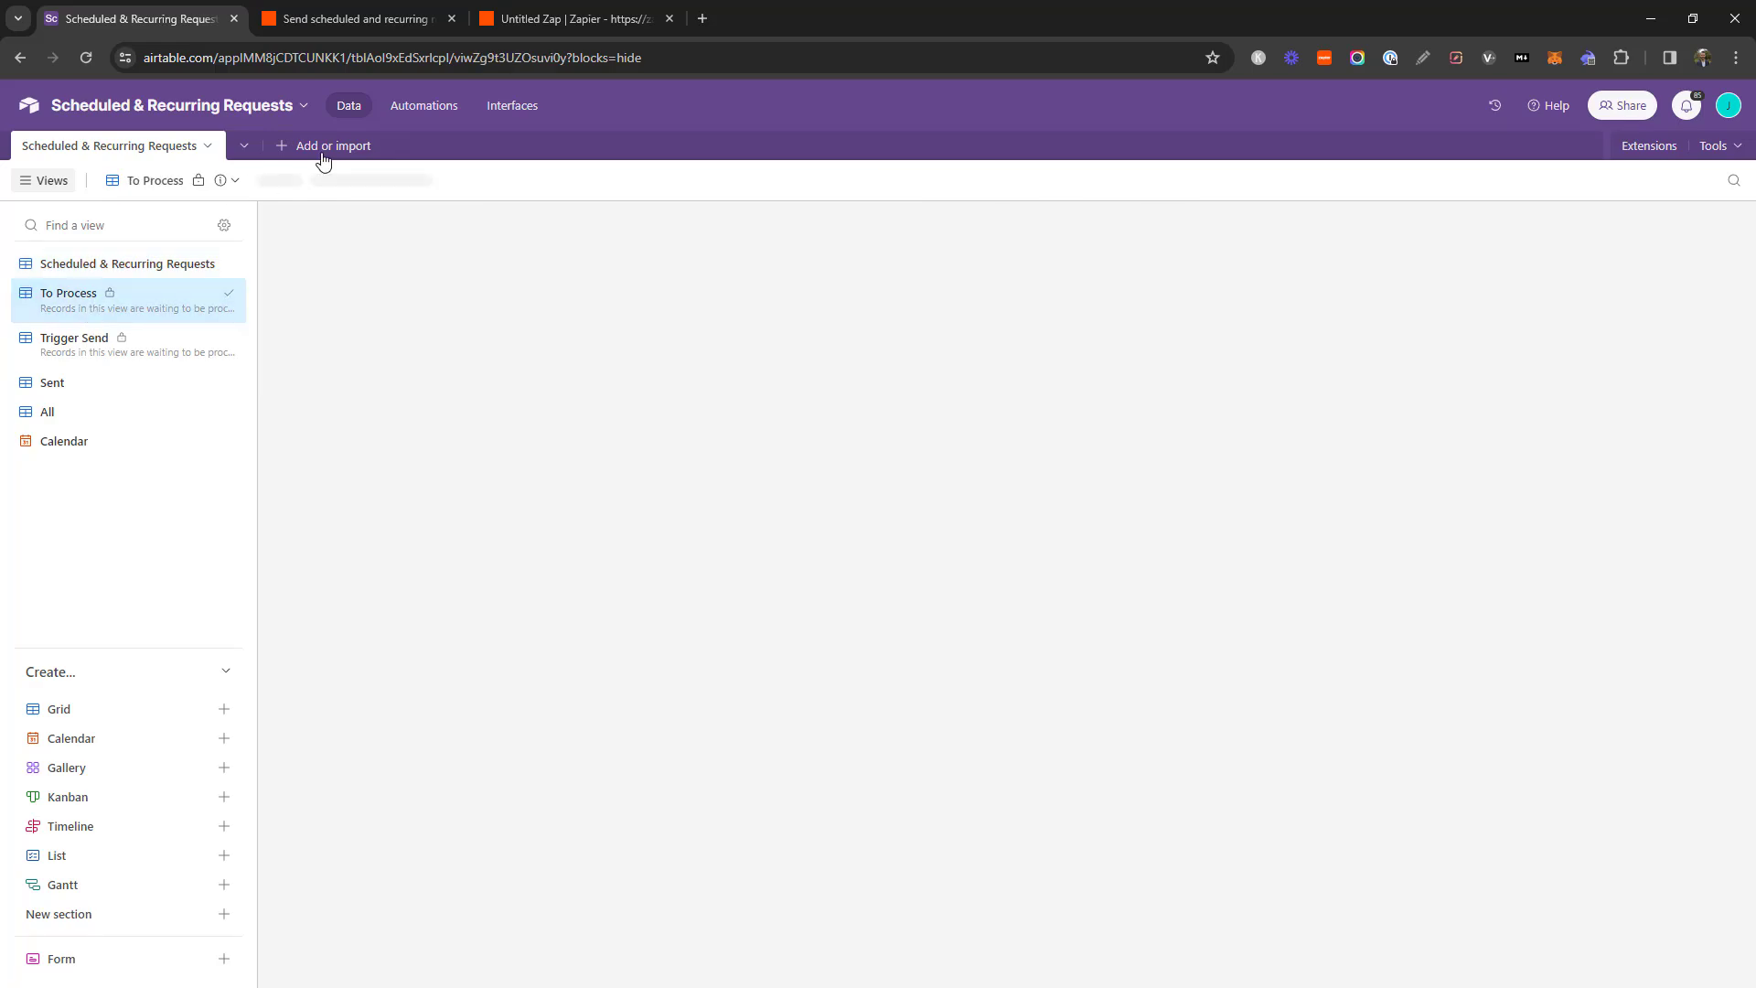
Open the Recurring automation and inspect its To Process trigger and the Recur Every < 1 branch's Update record
click(408, 109)
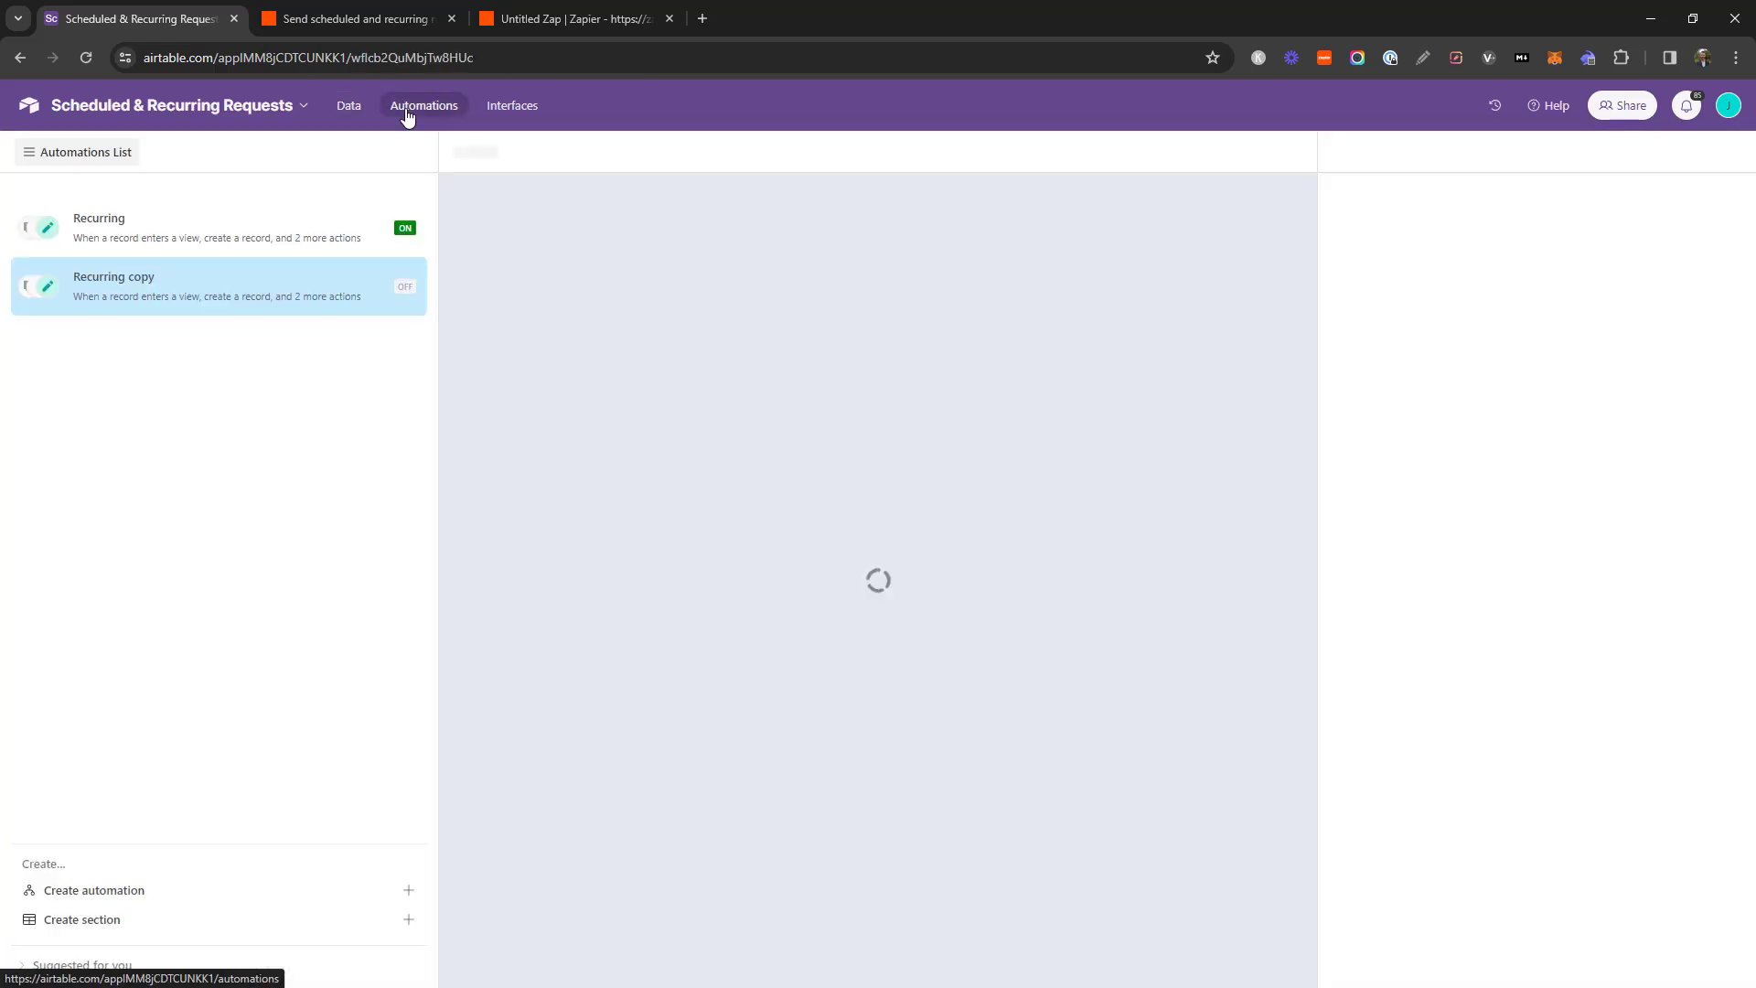
click(233, 263)
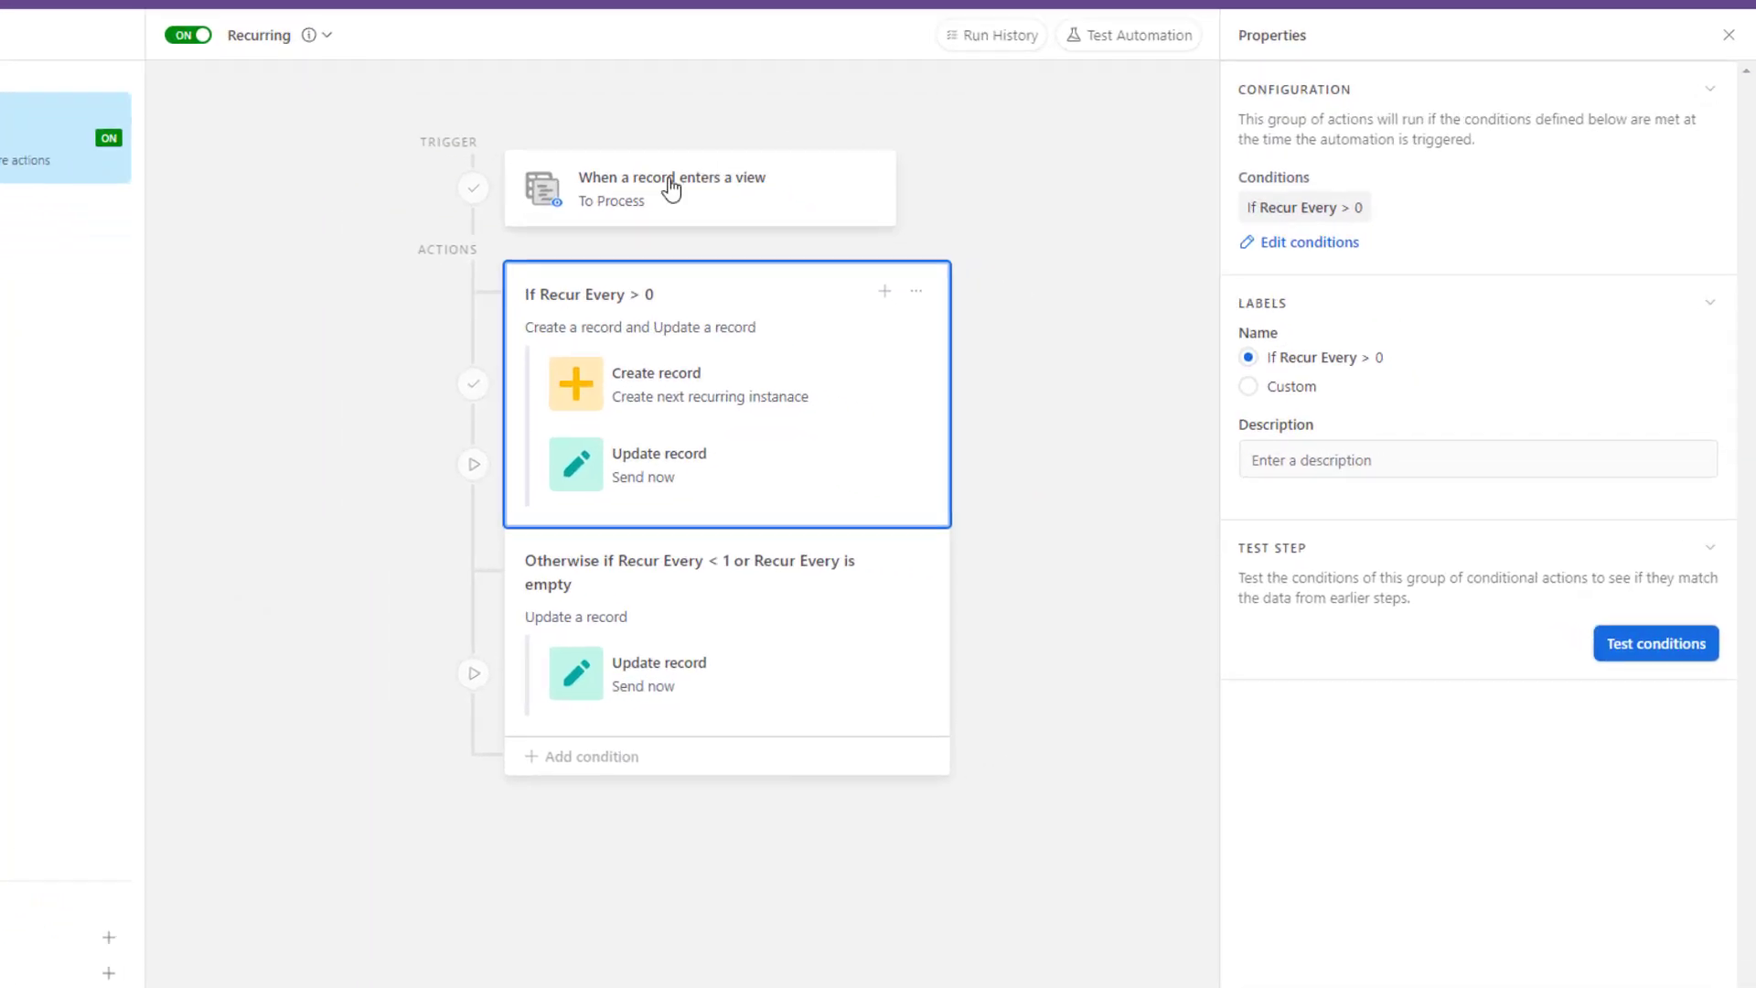
click(821, 280)
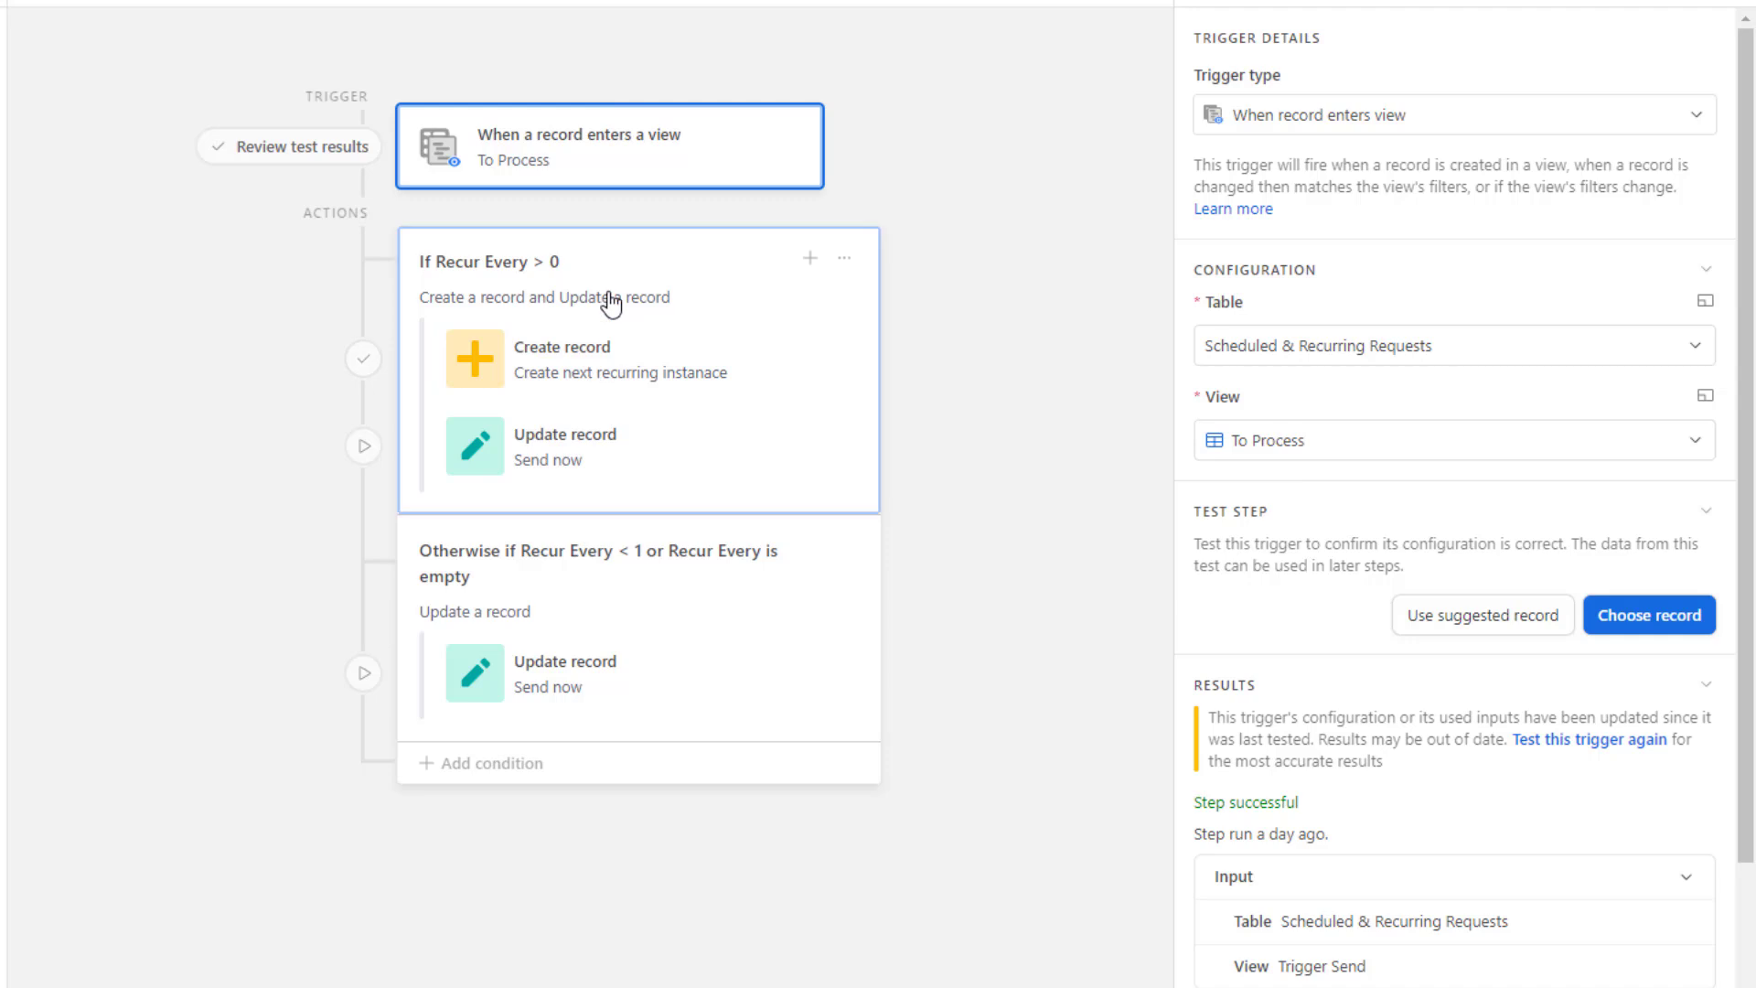
click(627, 590)
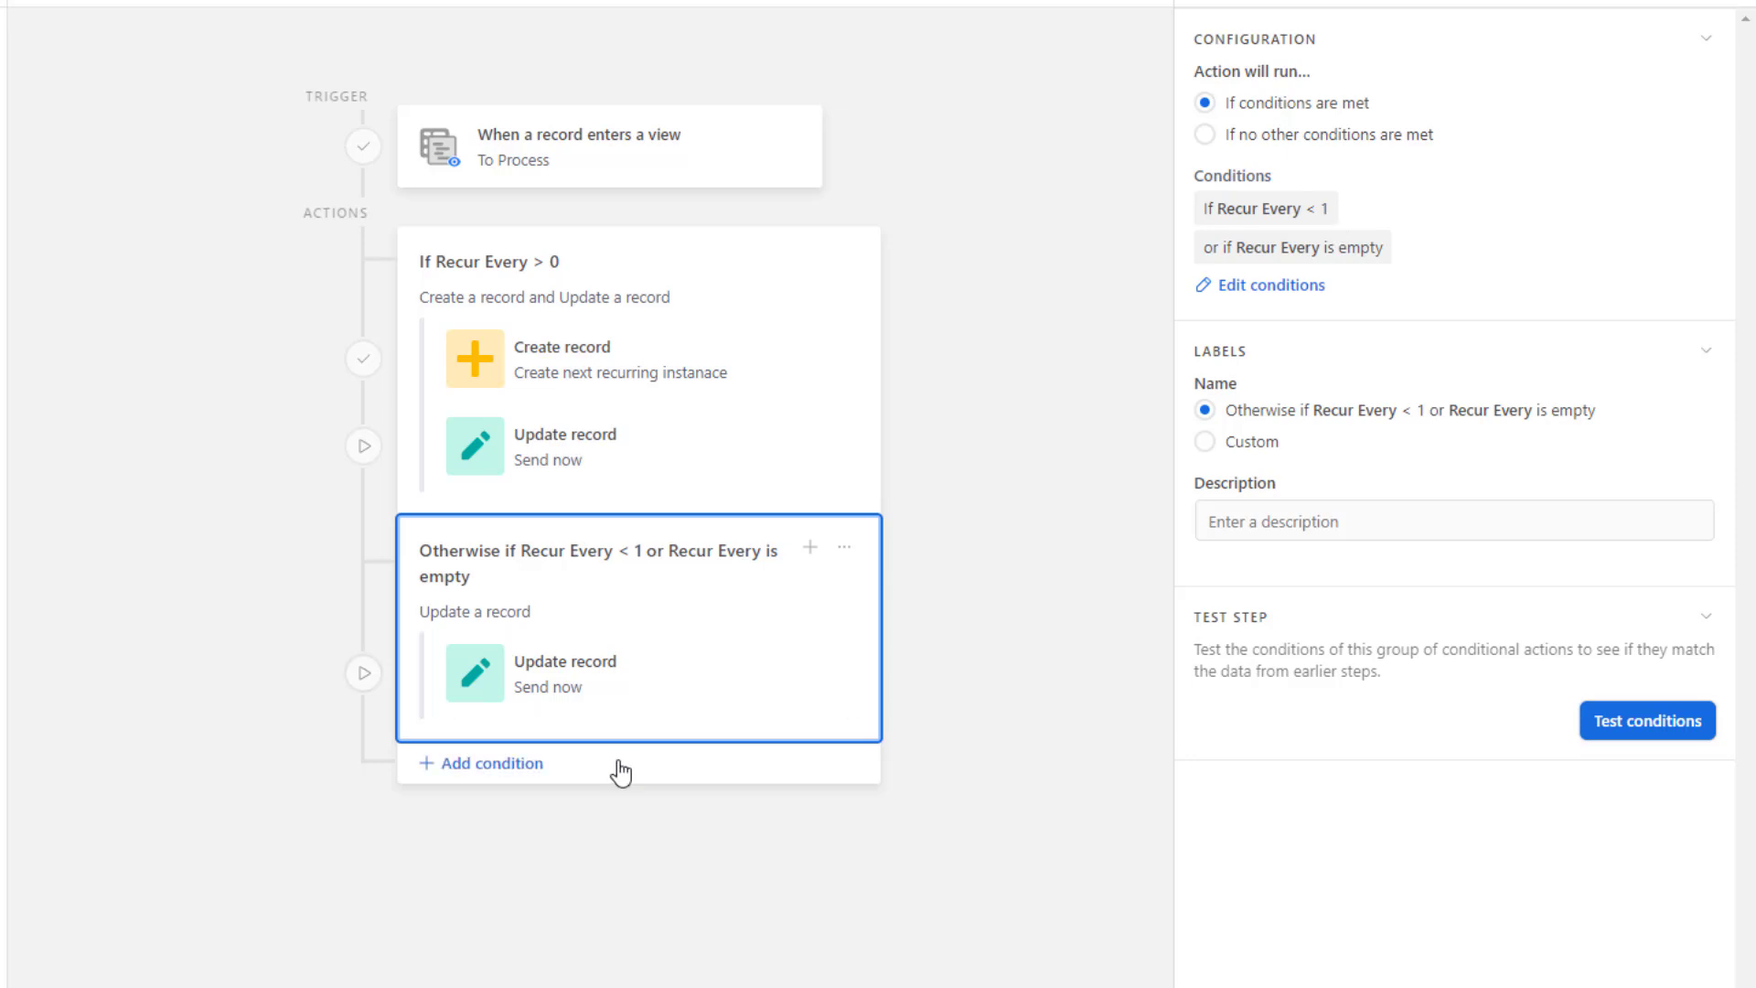
click(642, 665)
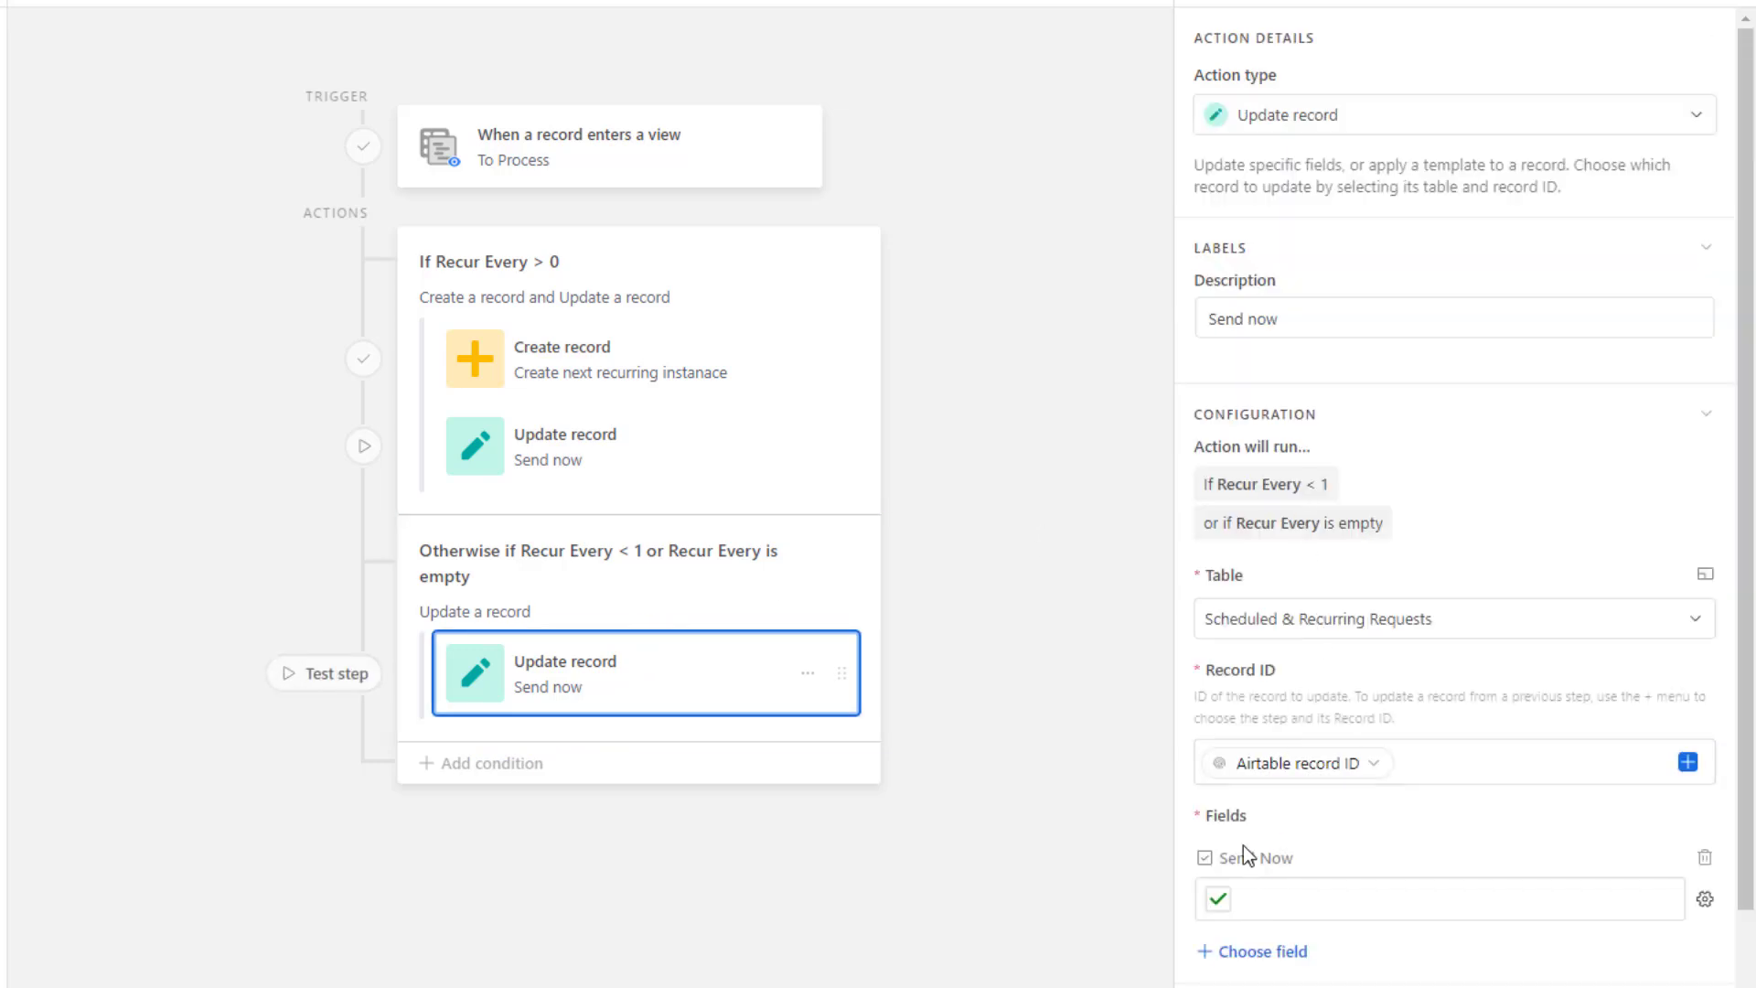
drag(1304, 852, 1229, 854)
Inspect the If Recur Every > 0 branch's conditions, Update record actions and Create record mappings
click(615, 280)
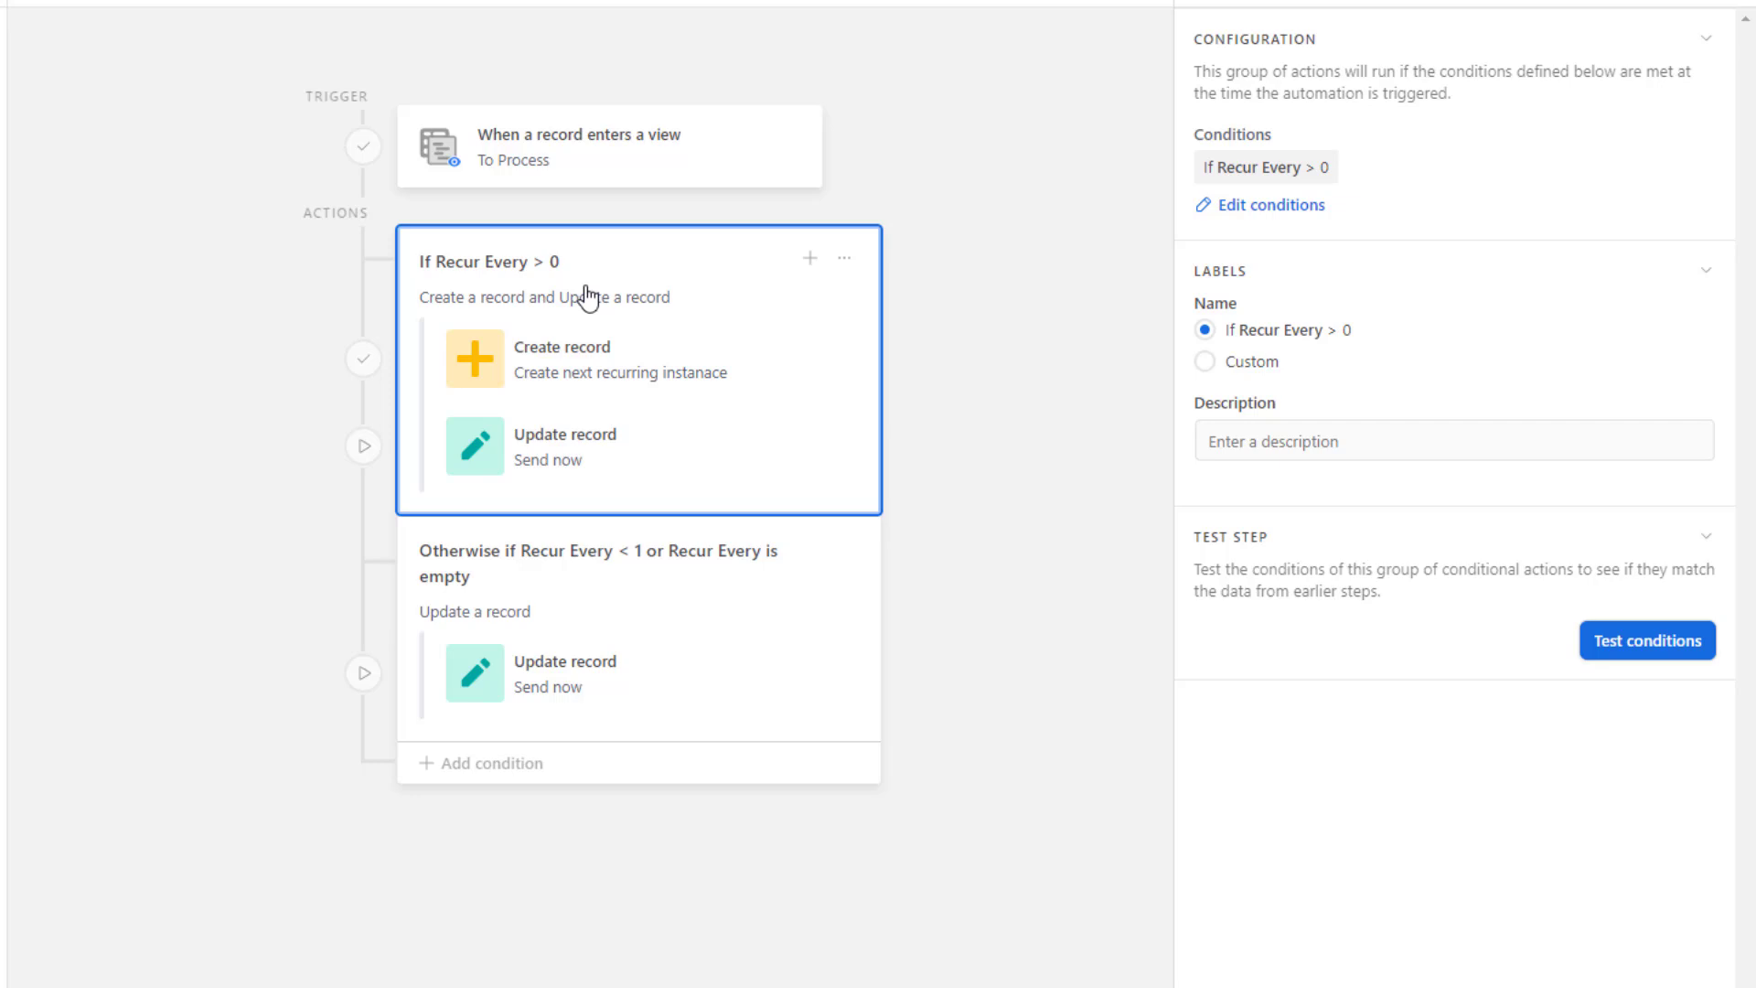
drag(1219, 172, 1333, 169)
click(1369, 170)
click(512, 441)
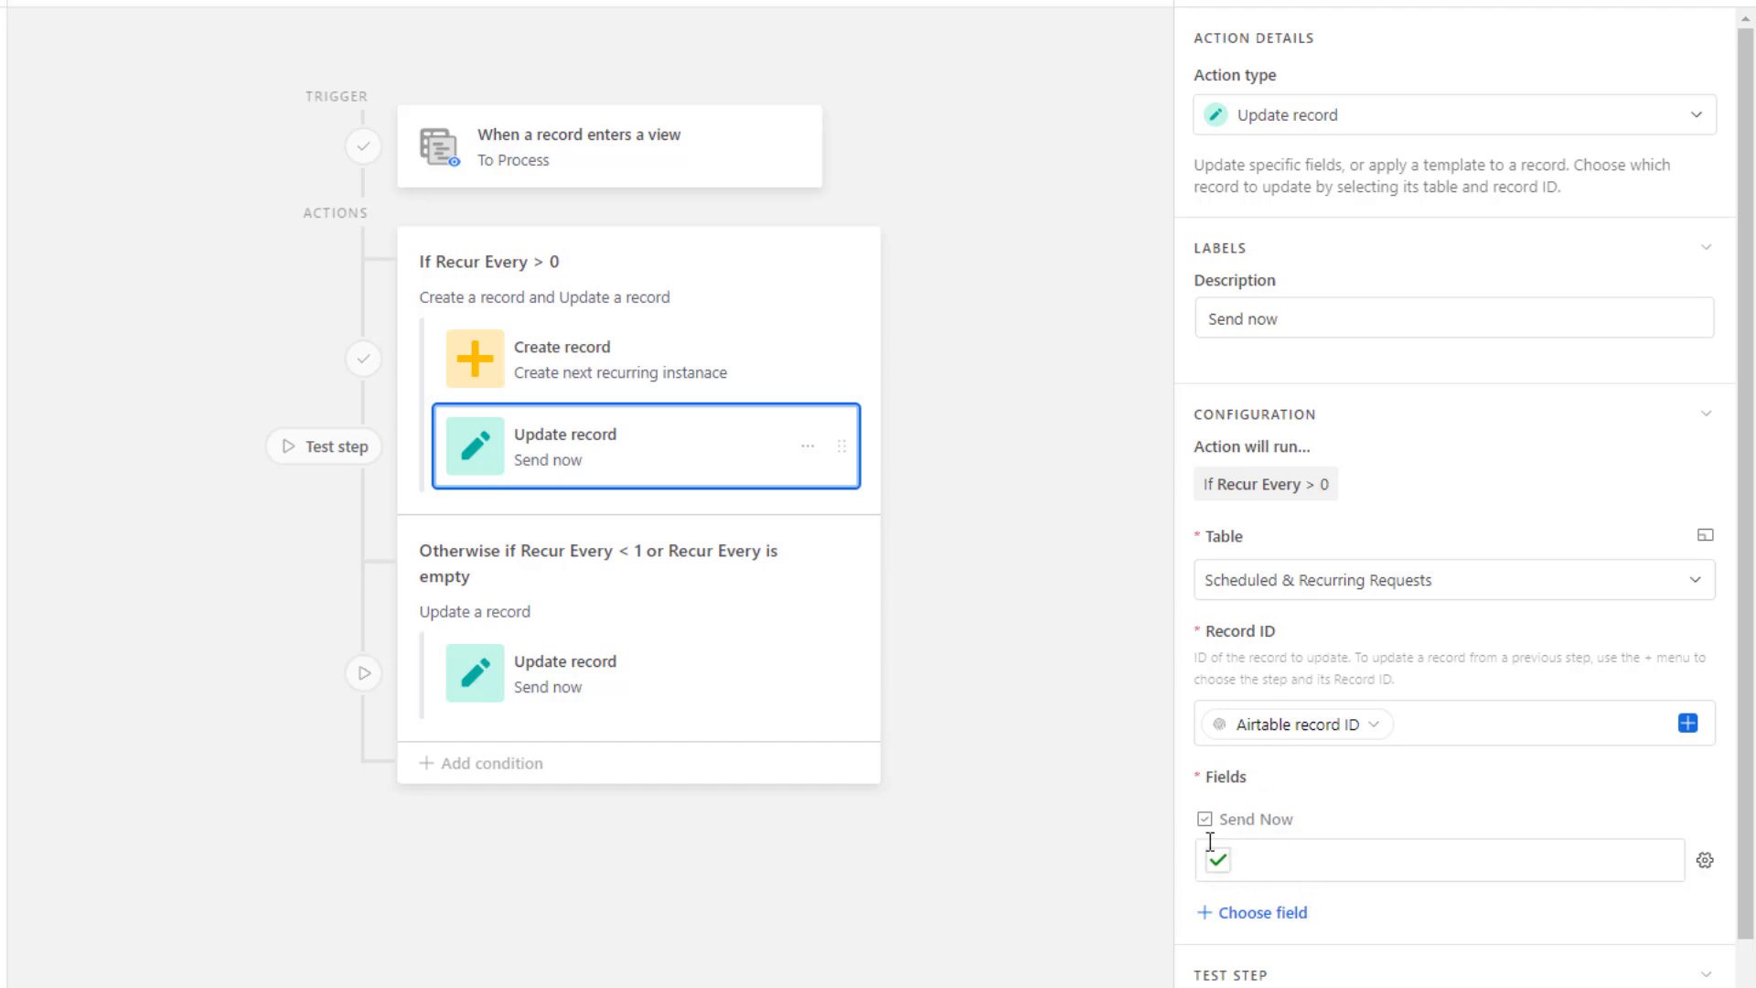
click(593, 383)
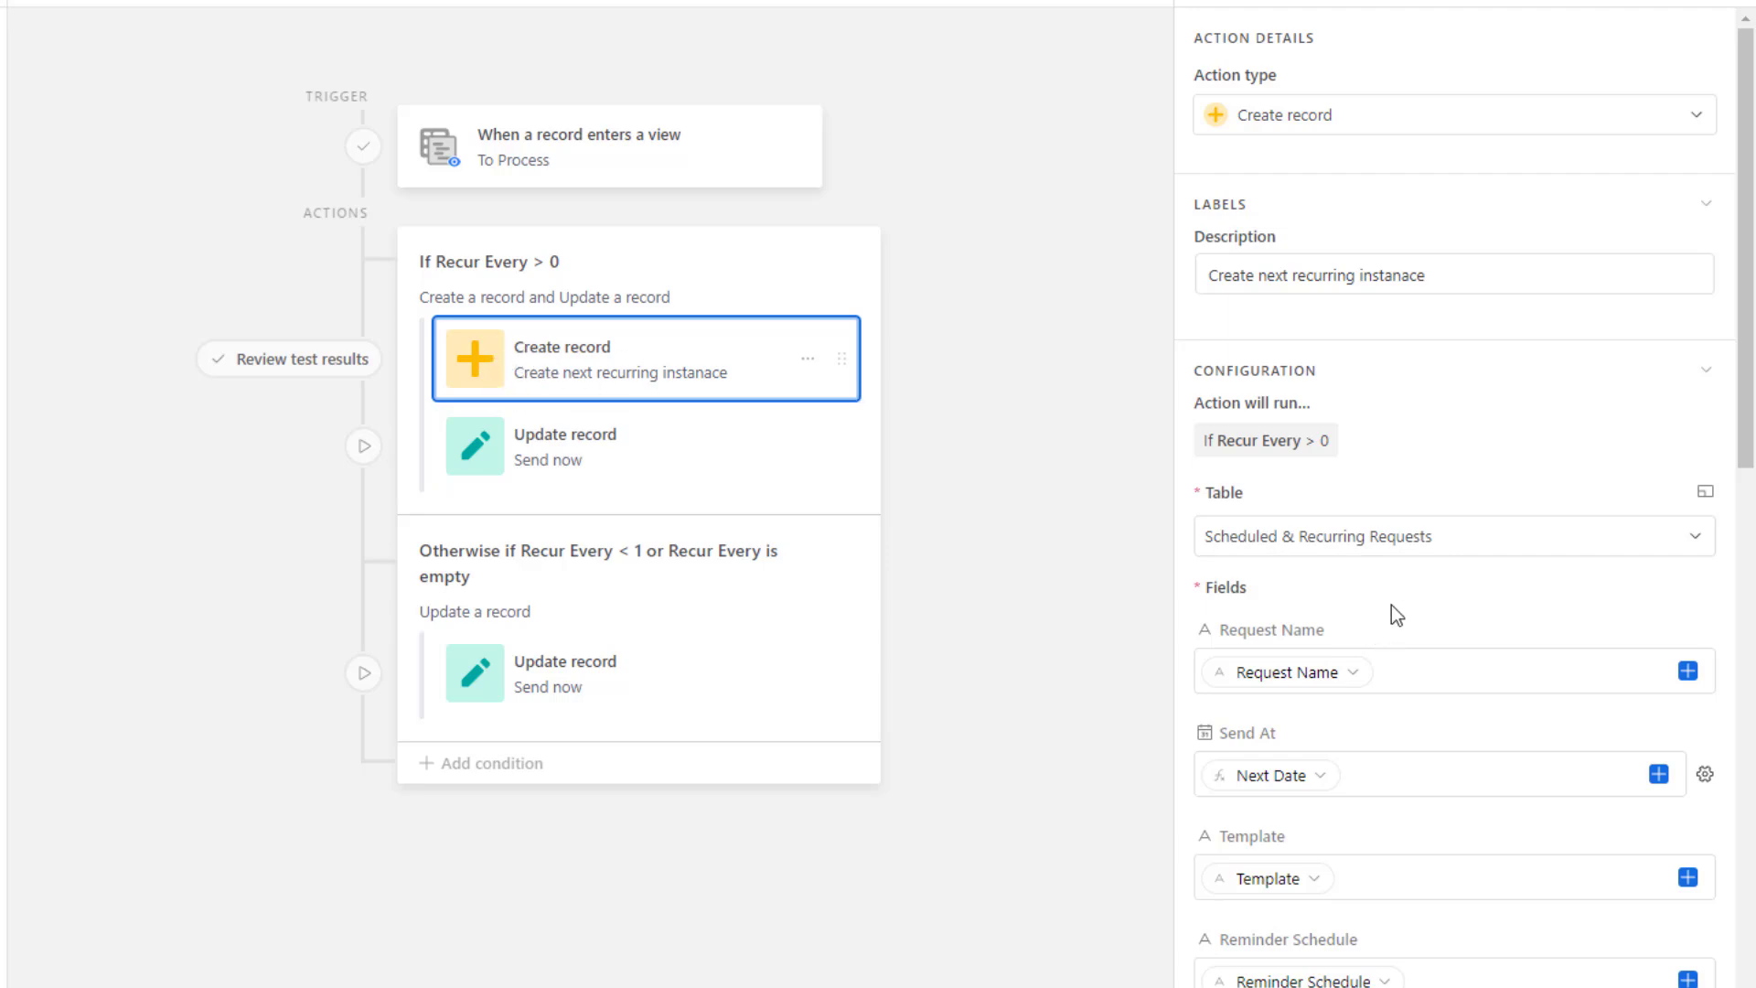
scroll(1336, 530, down, 3)
drag(1352, 387, 1213, 402)
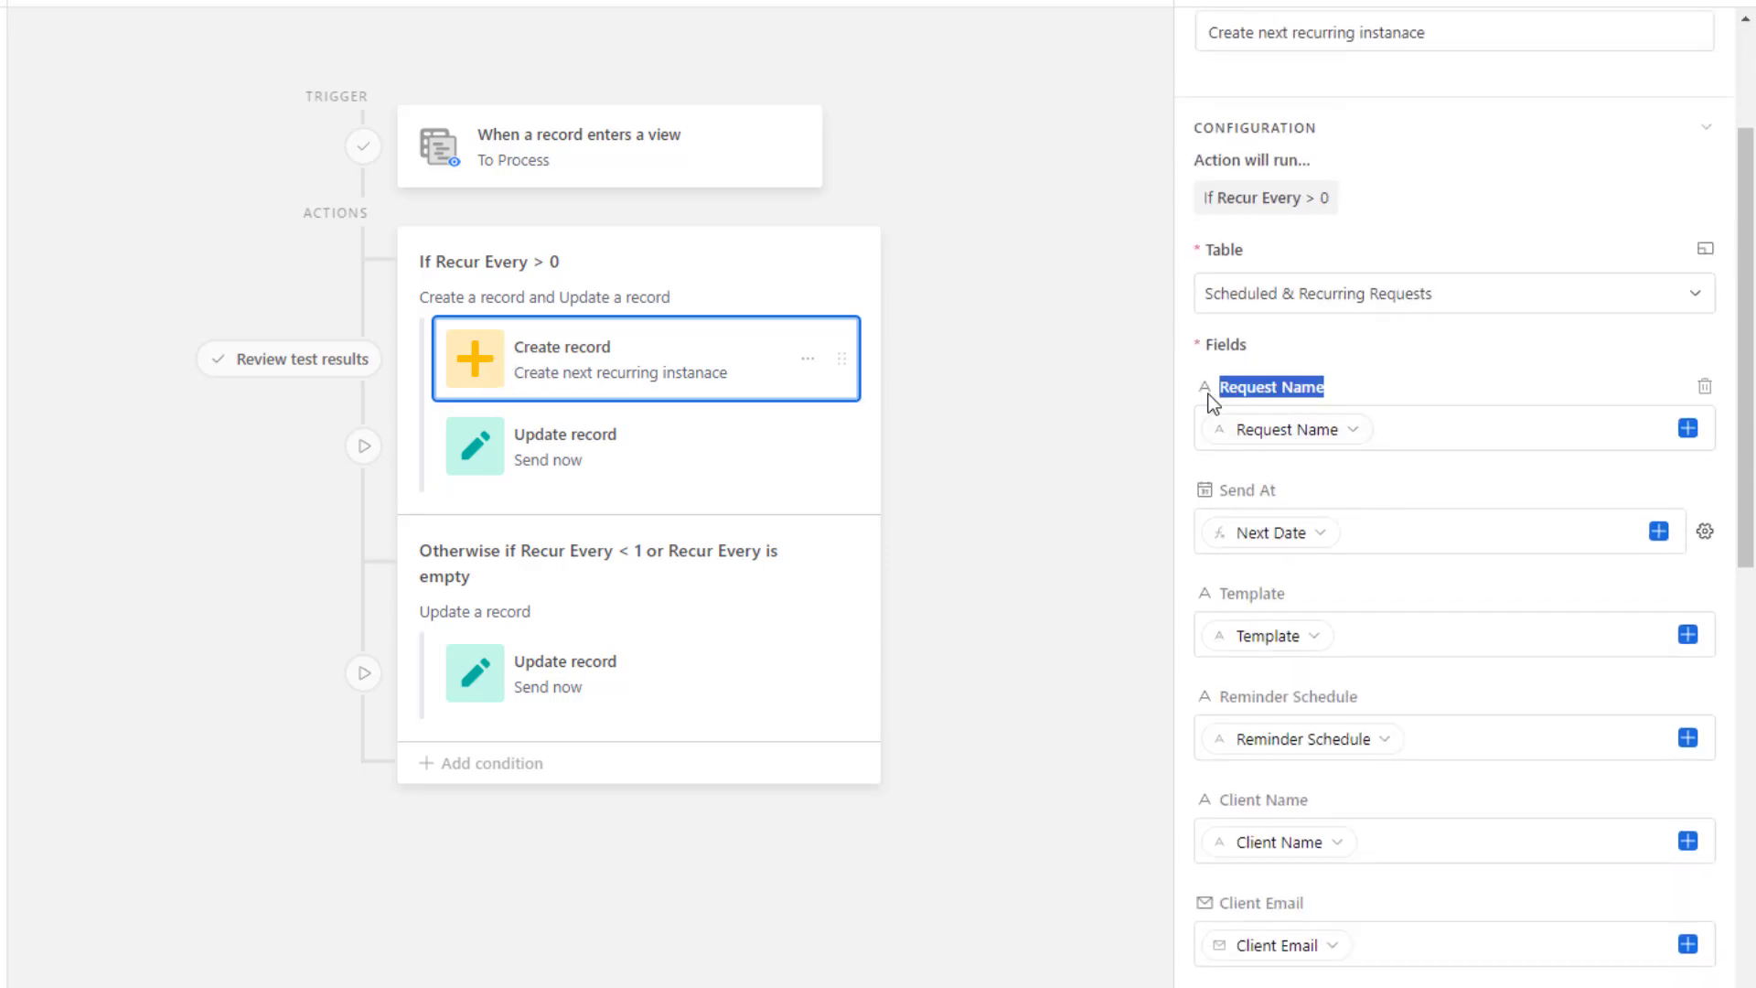
click(1101, 408)
drag(1363, 387, 1221, 391)
click(1262, 384)
click(1375, 428)
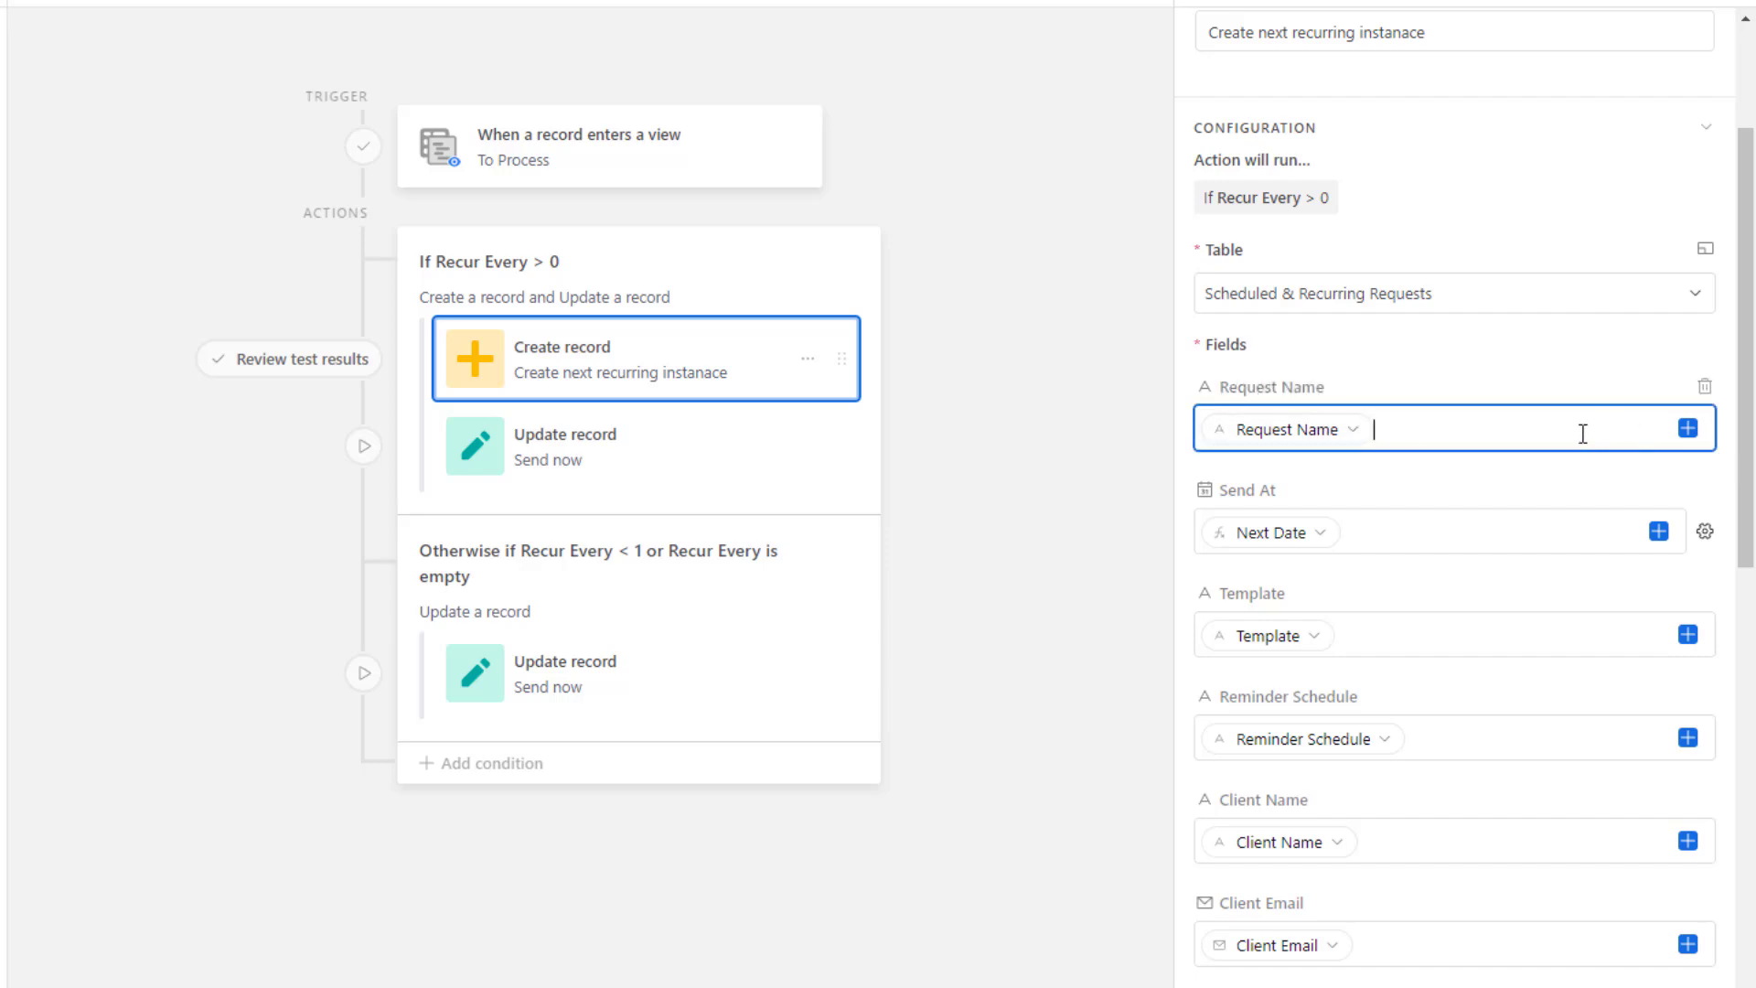
scroll(1341, 783, up, 2)
scroll(1294, 519, down, 3)
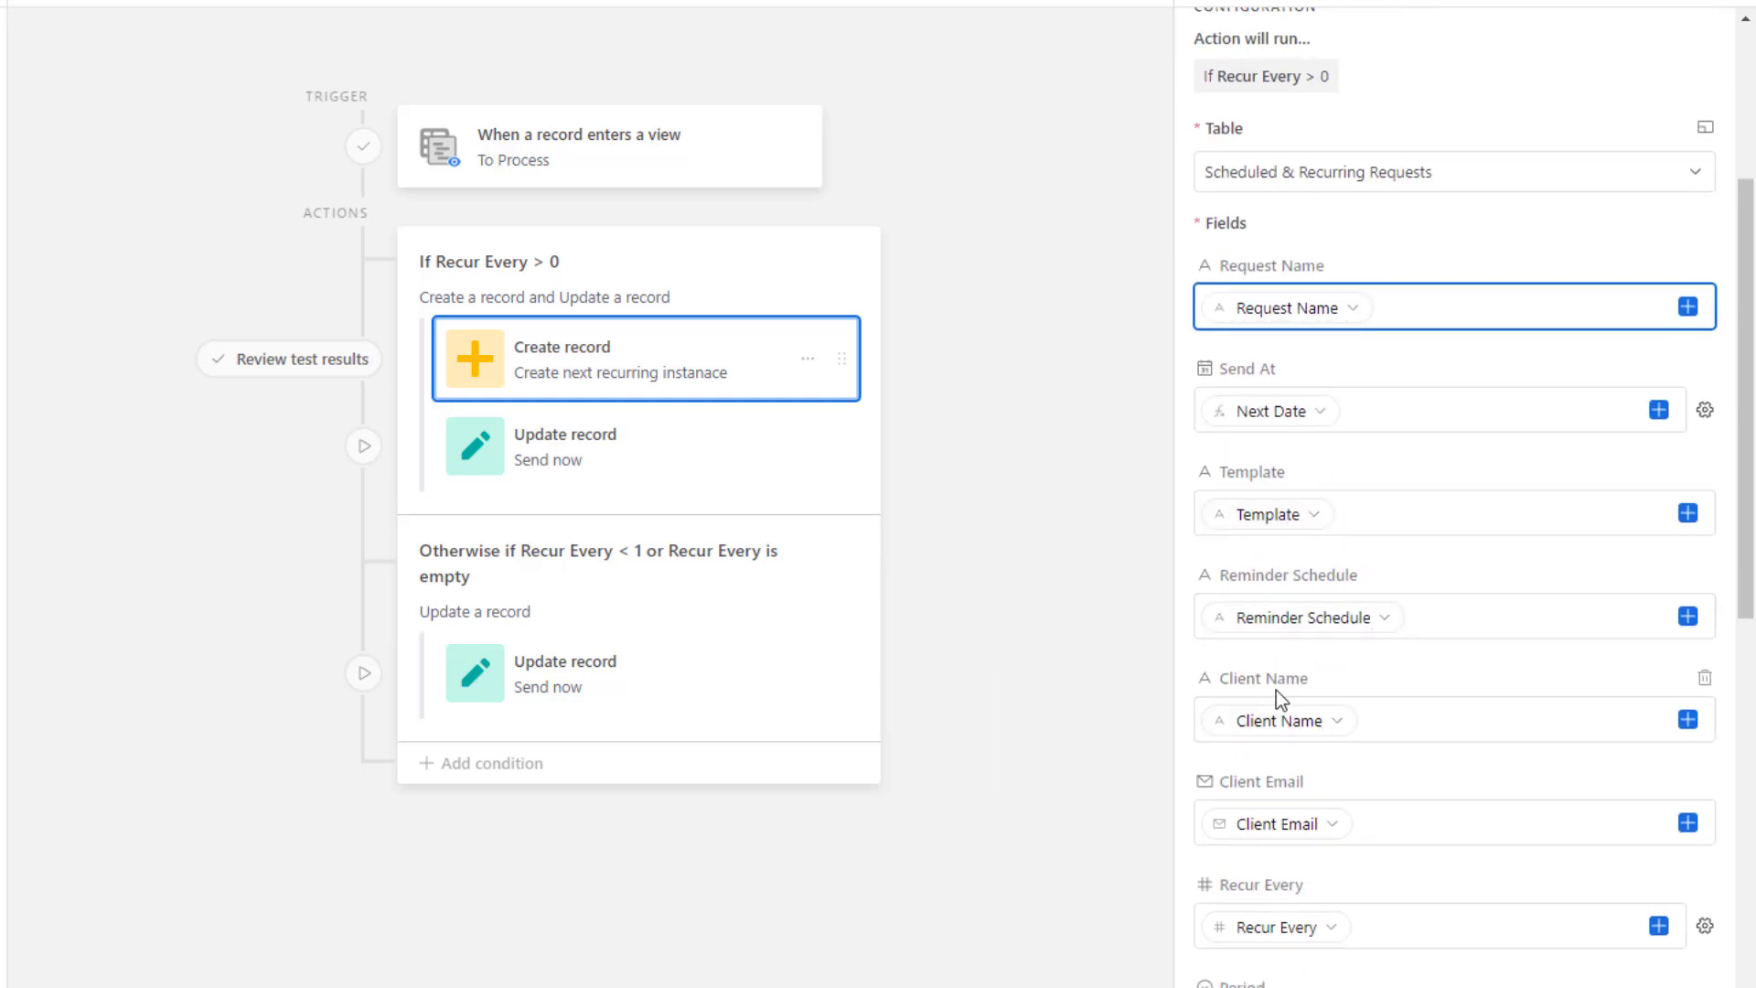
click(1368, 413)
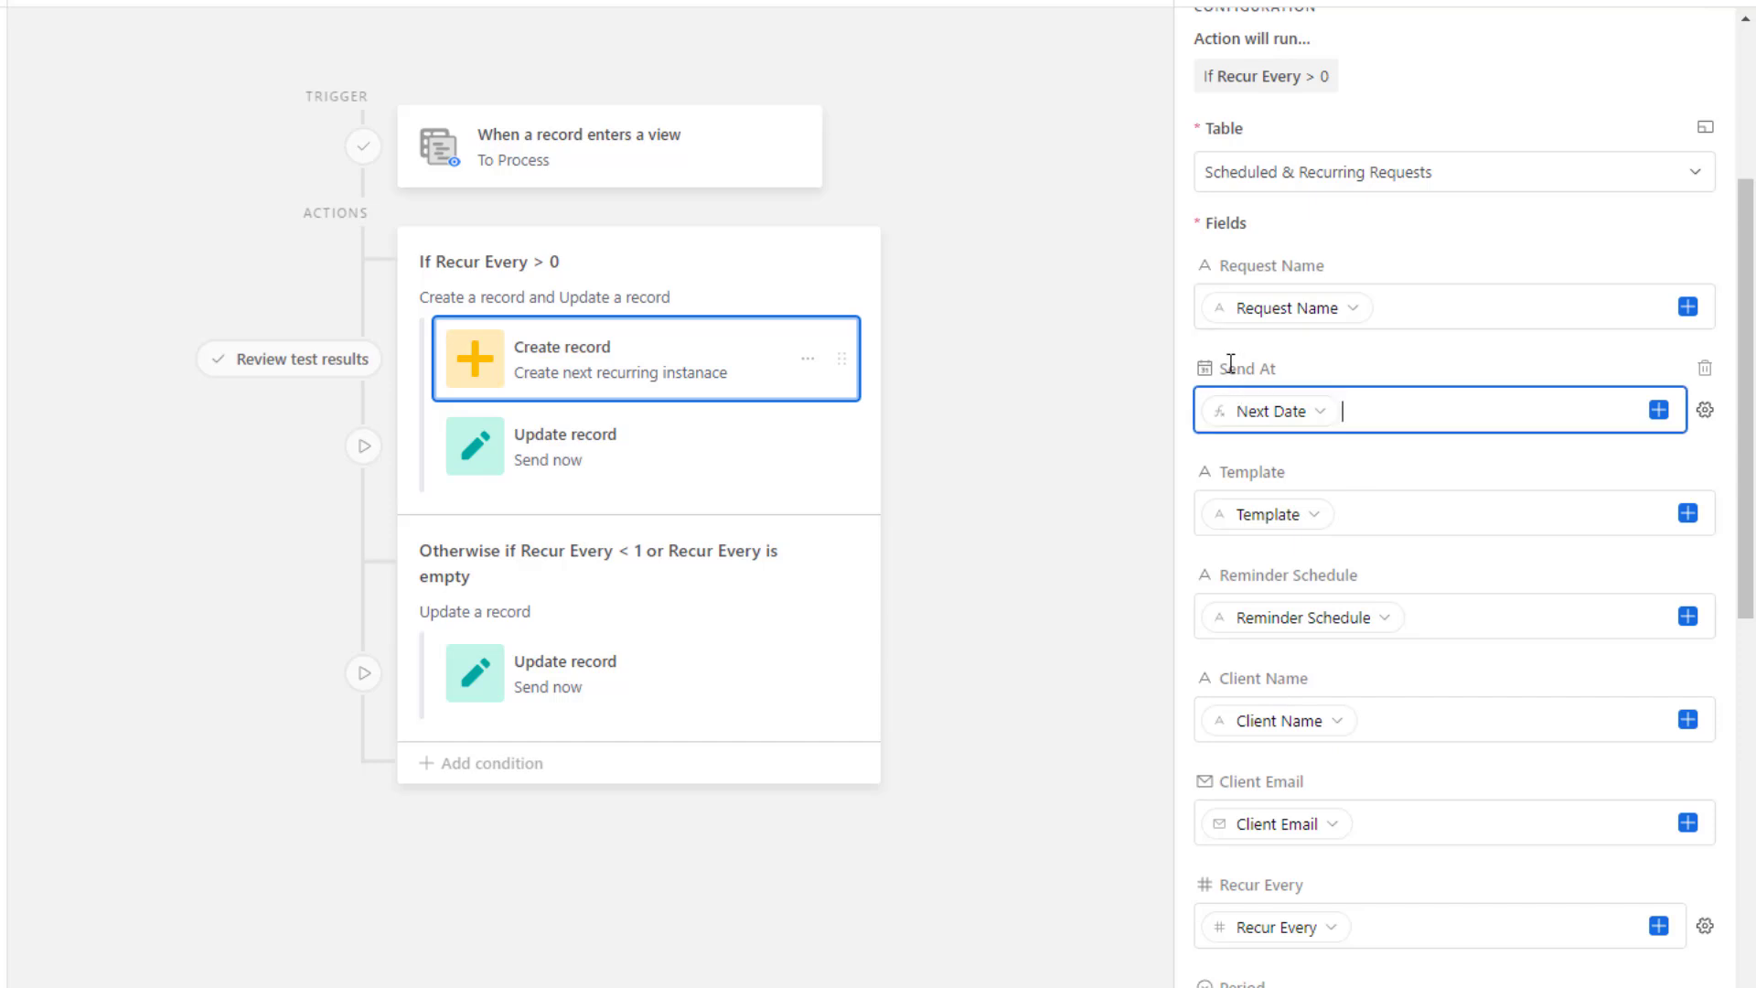
drag(1220, 366, 1256, 368)
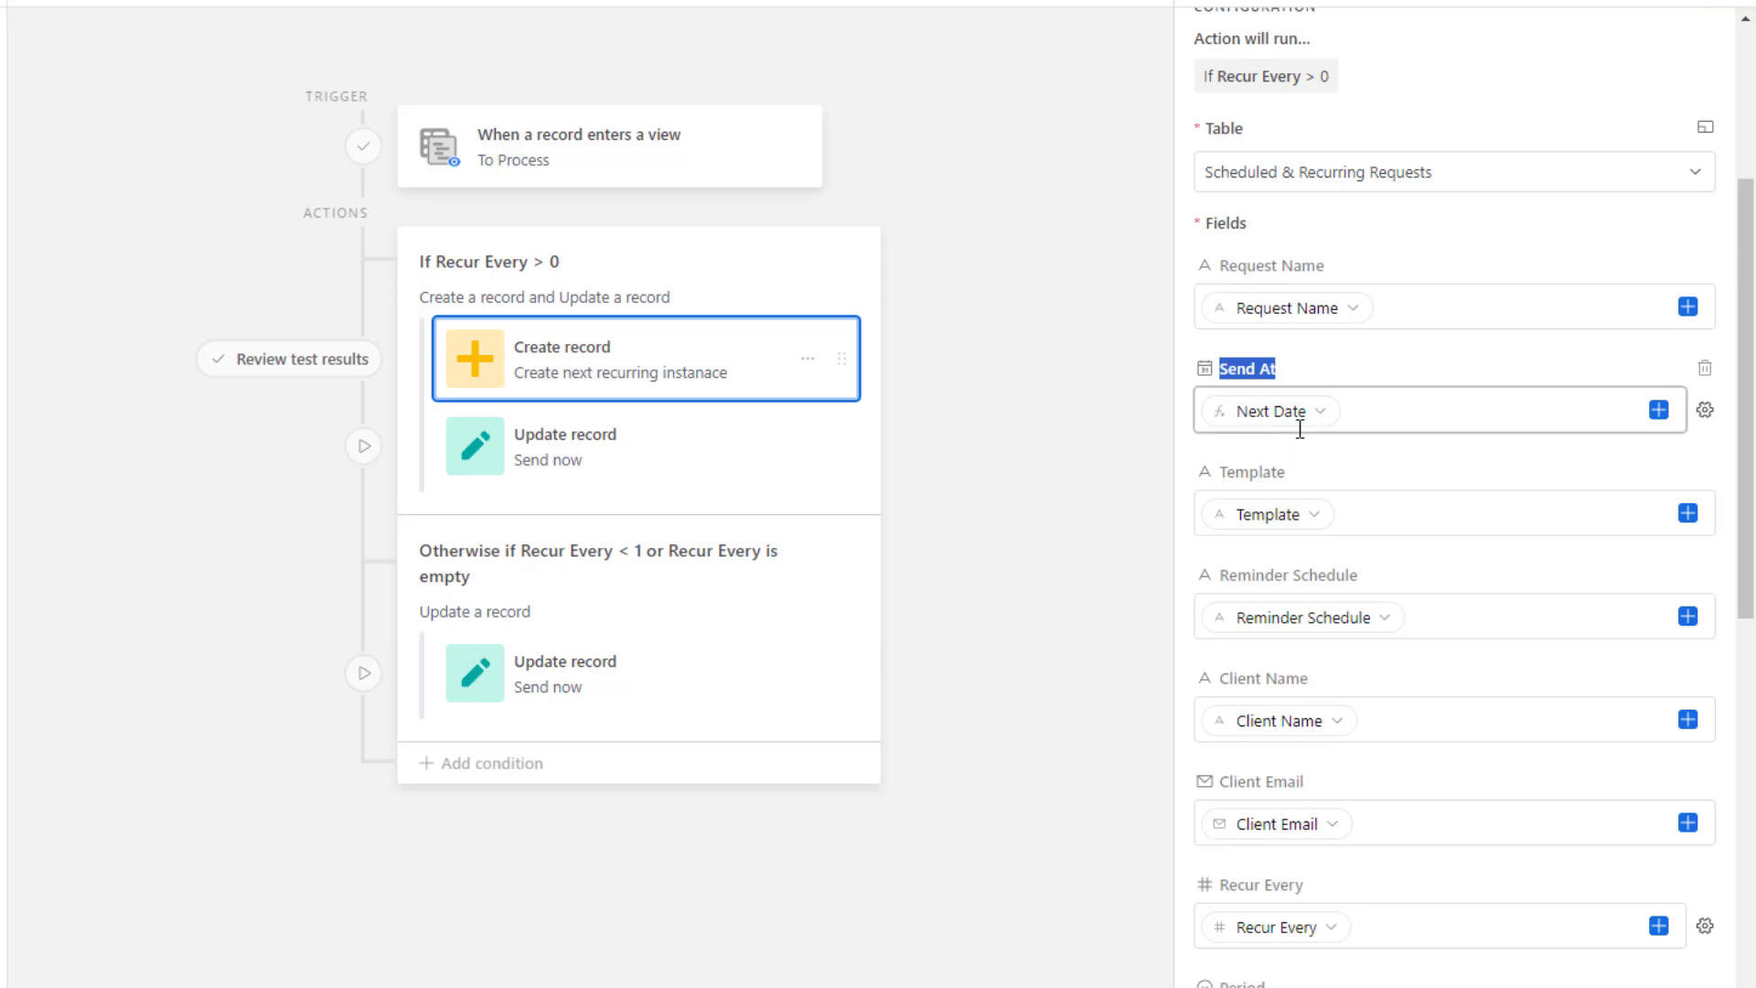
click(1345, 412)
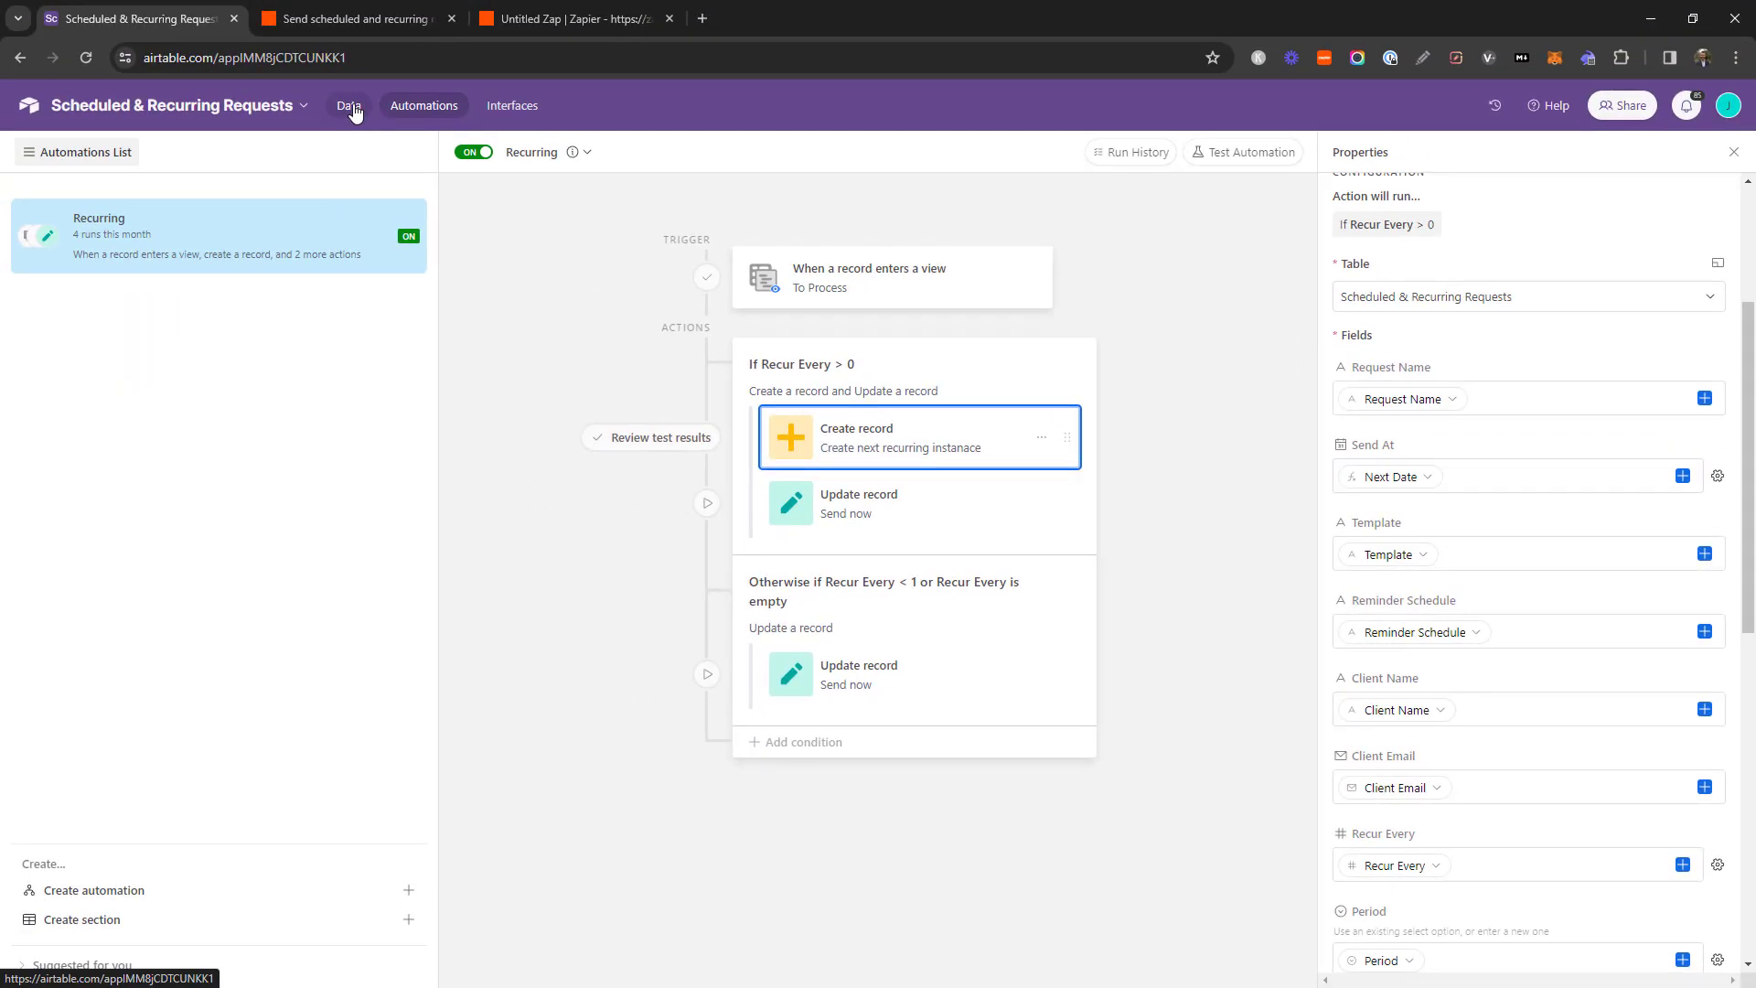
click(225, 54)
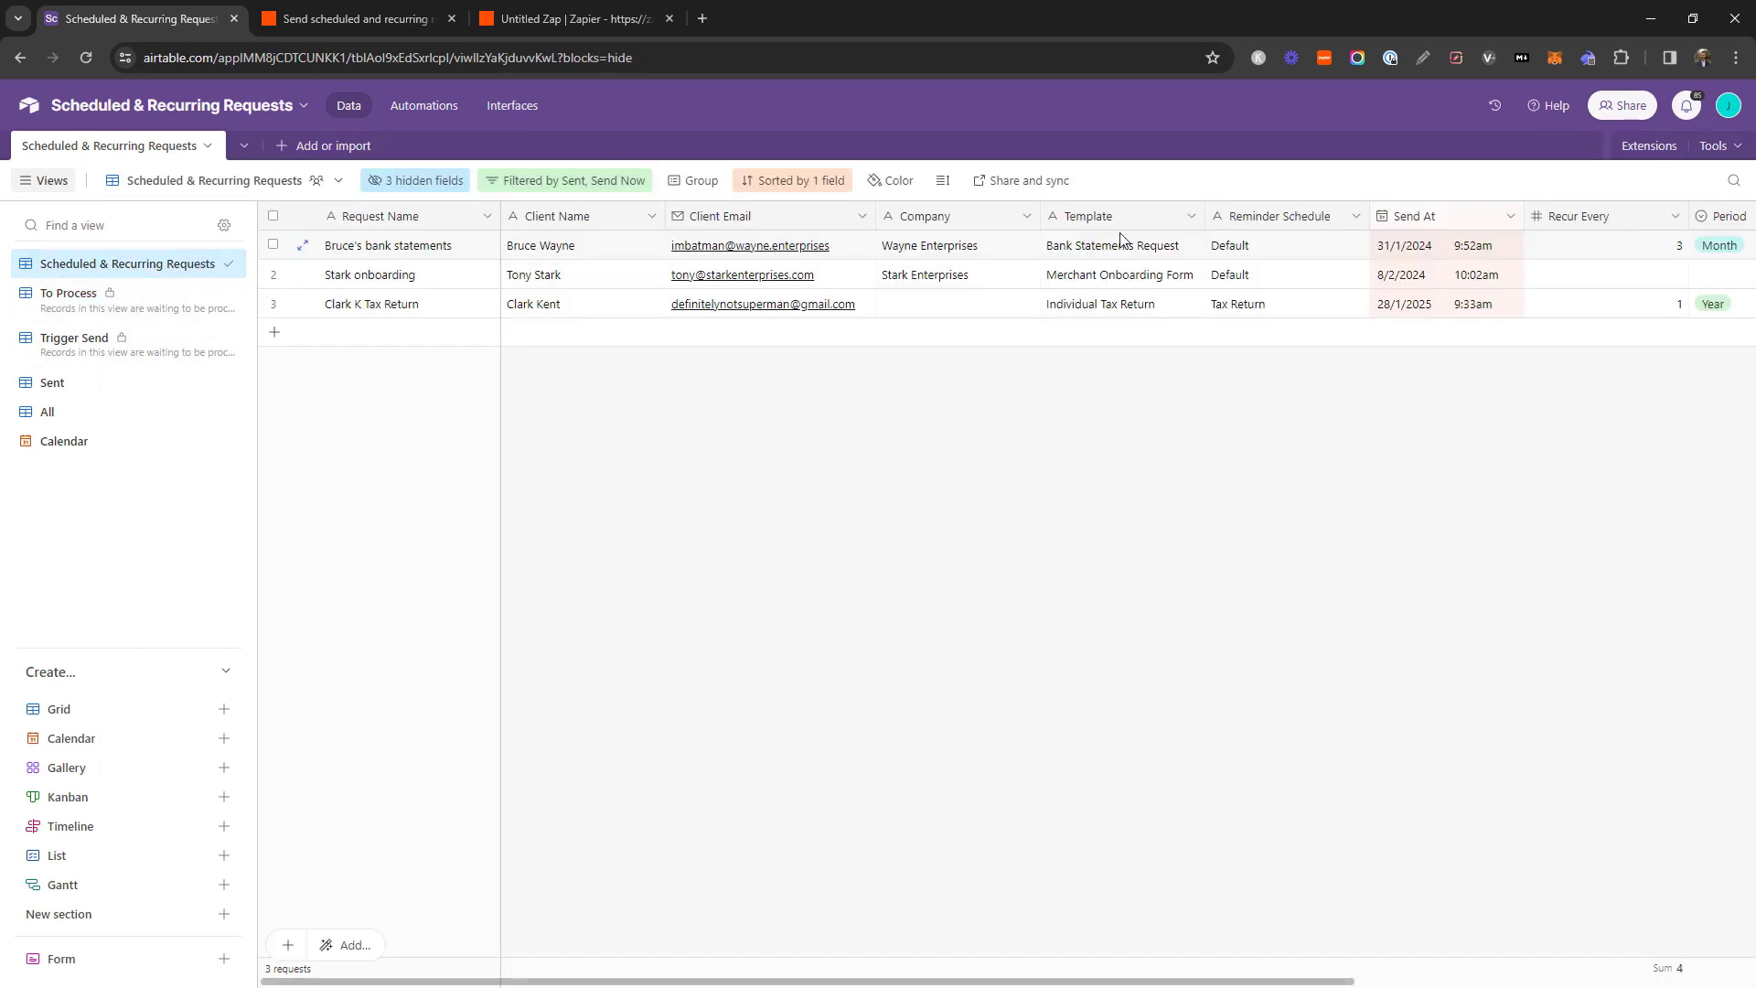
scroll(1341, 984, right, 3)
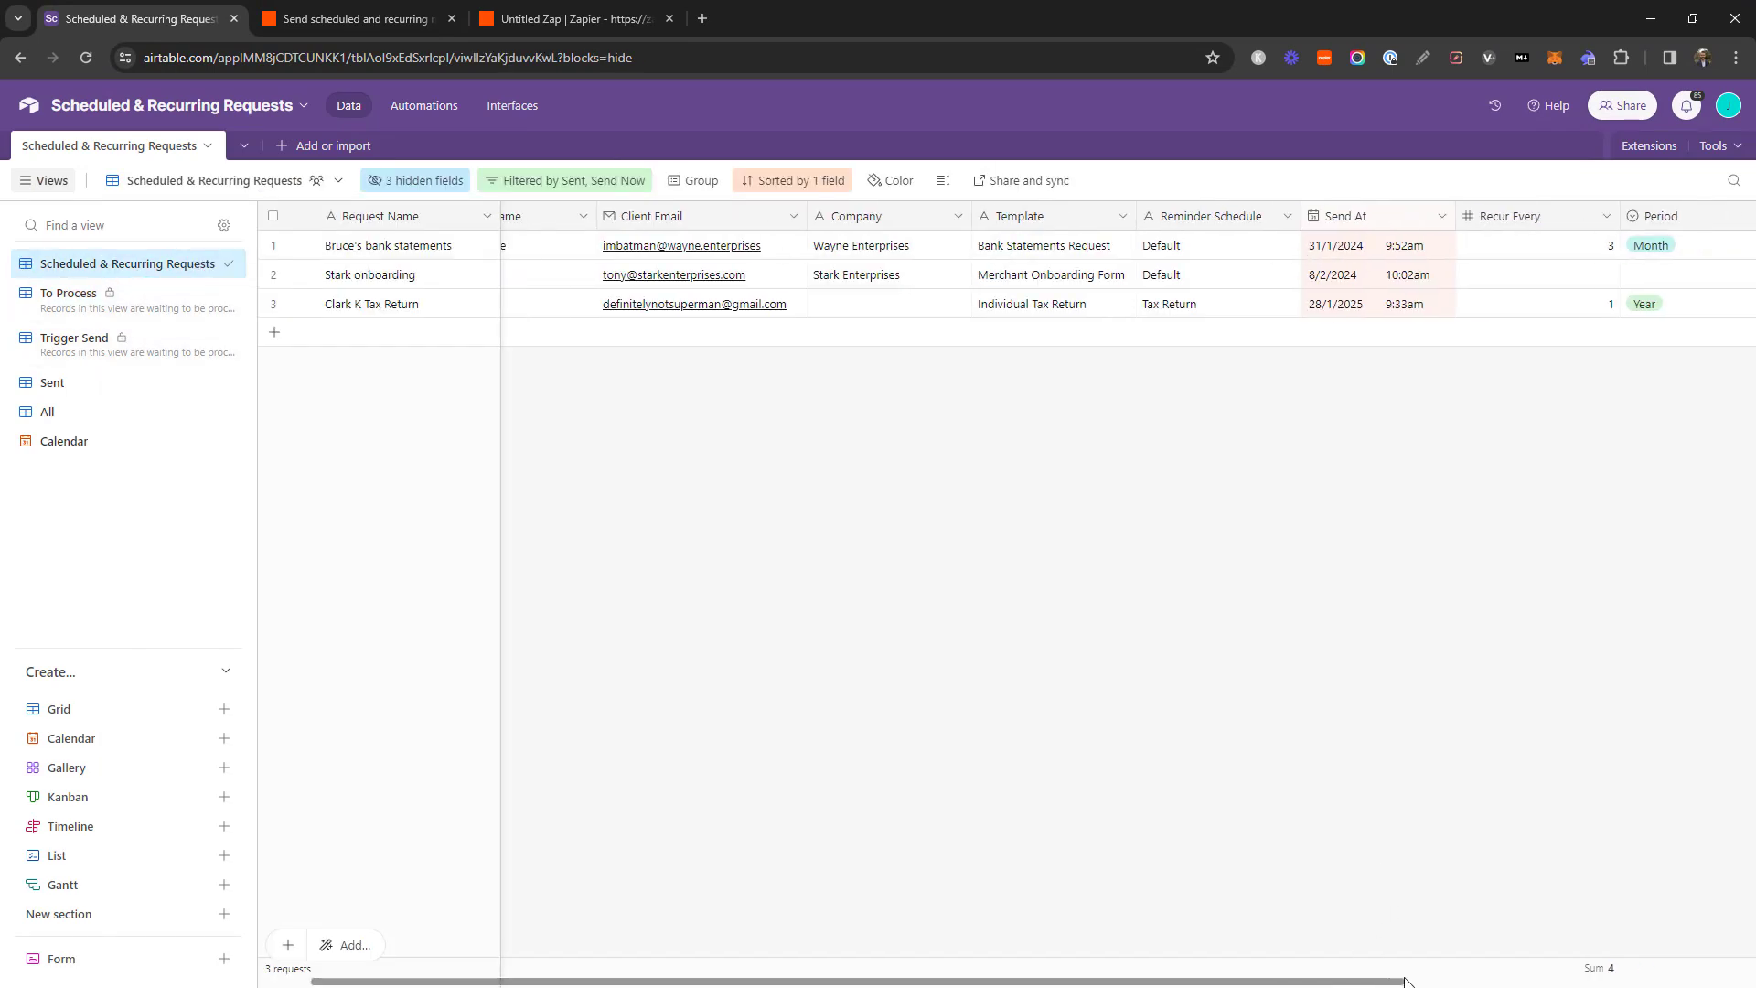
scroll(1498, 985, right, 2)
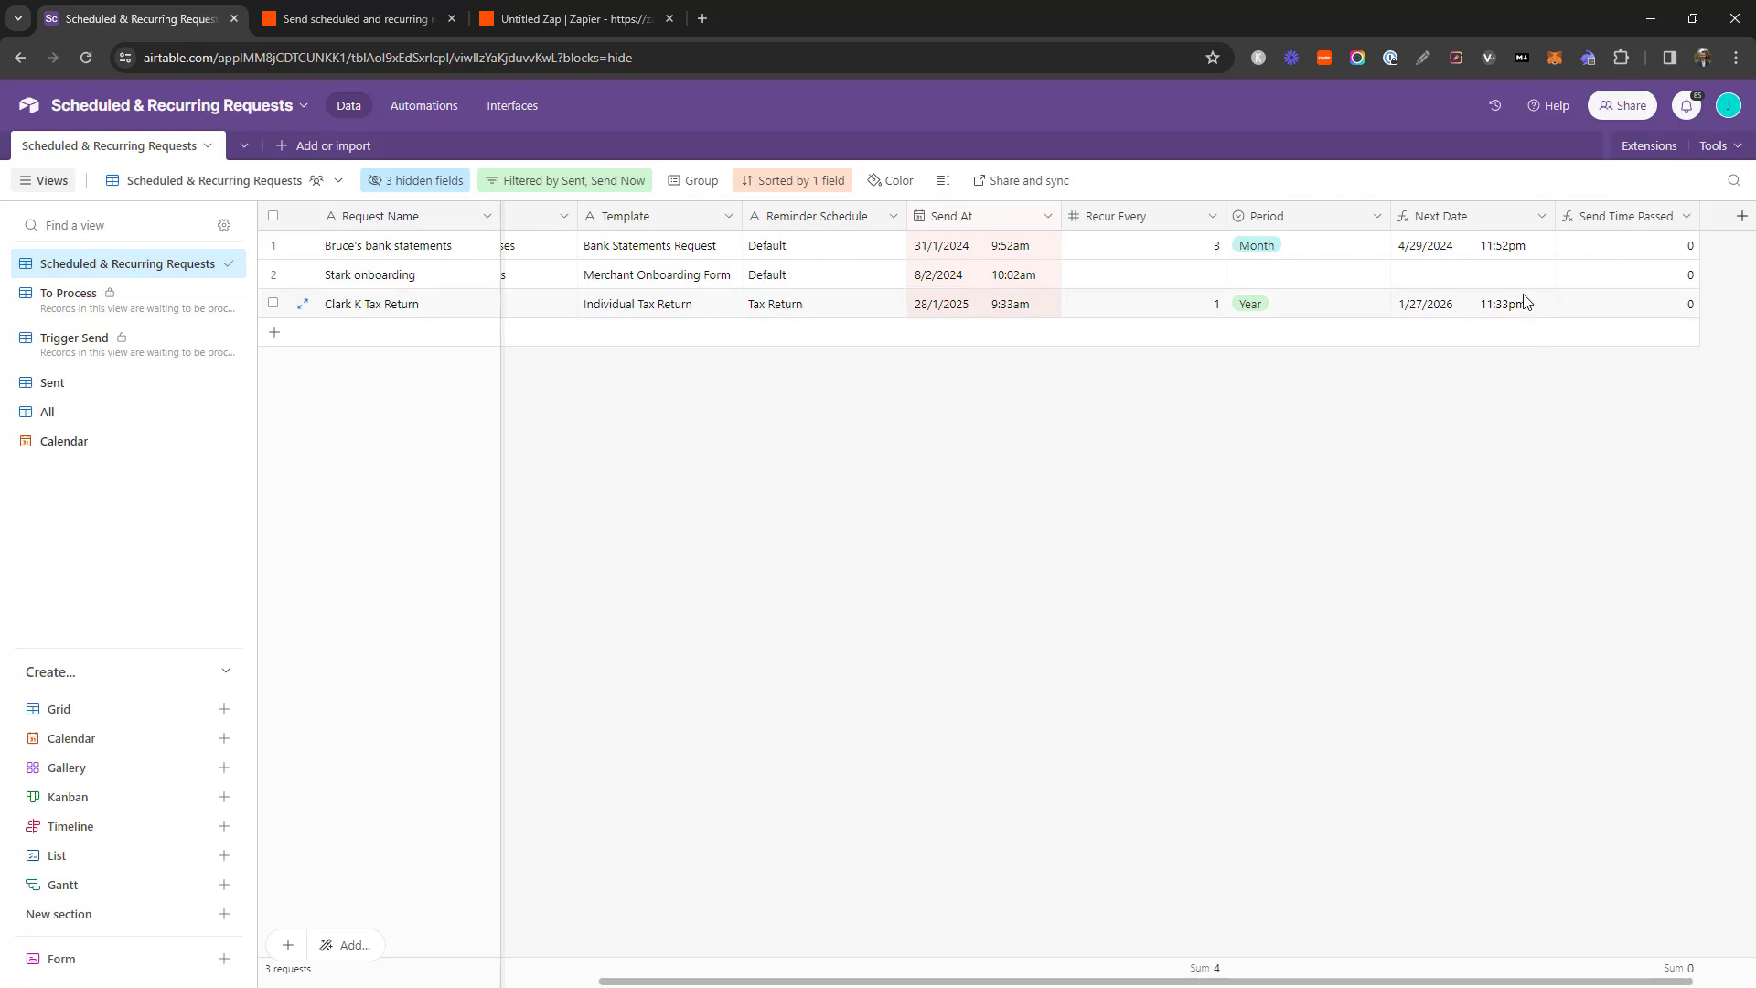
click(1439, 286)
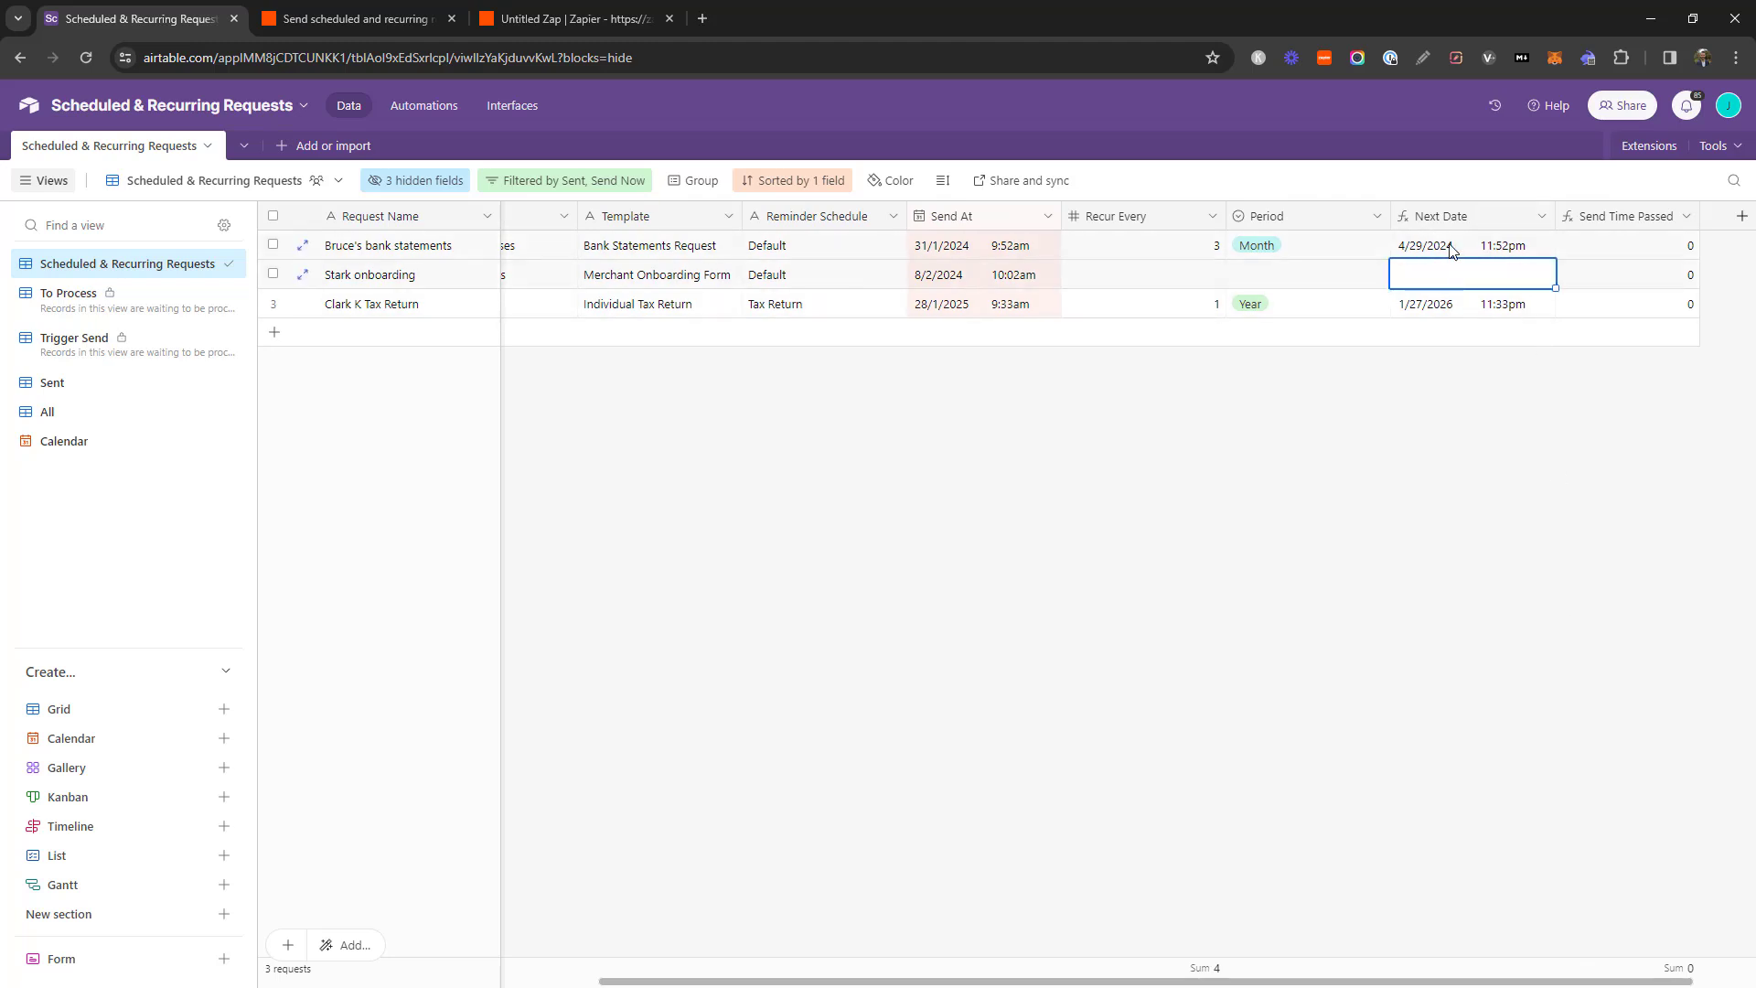
click(1442, 256)
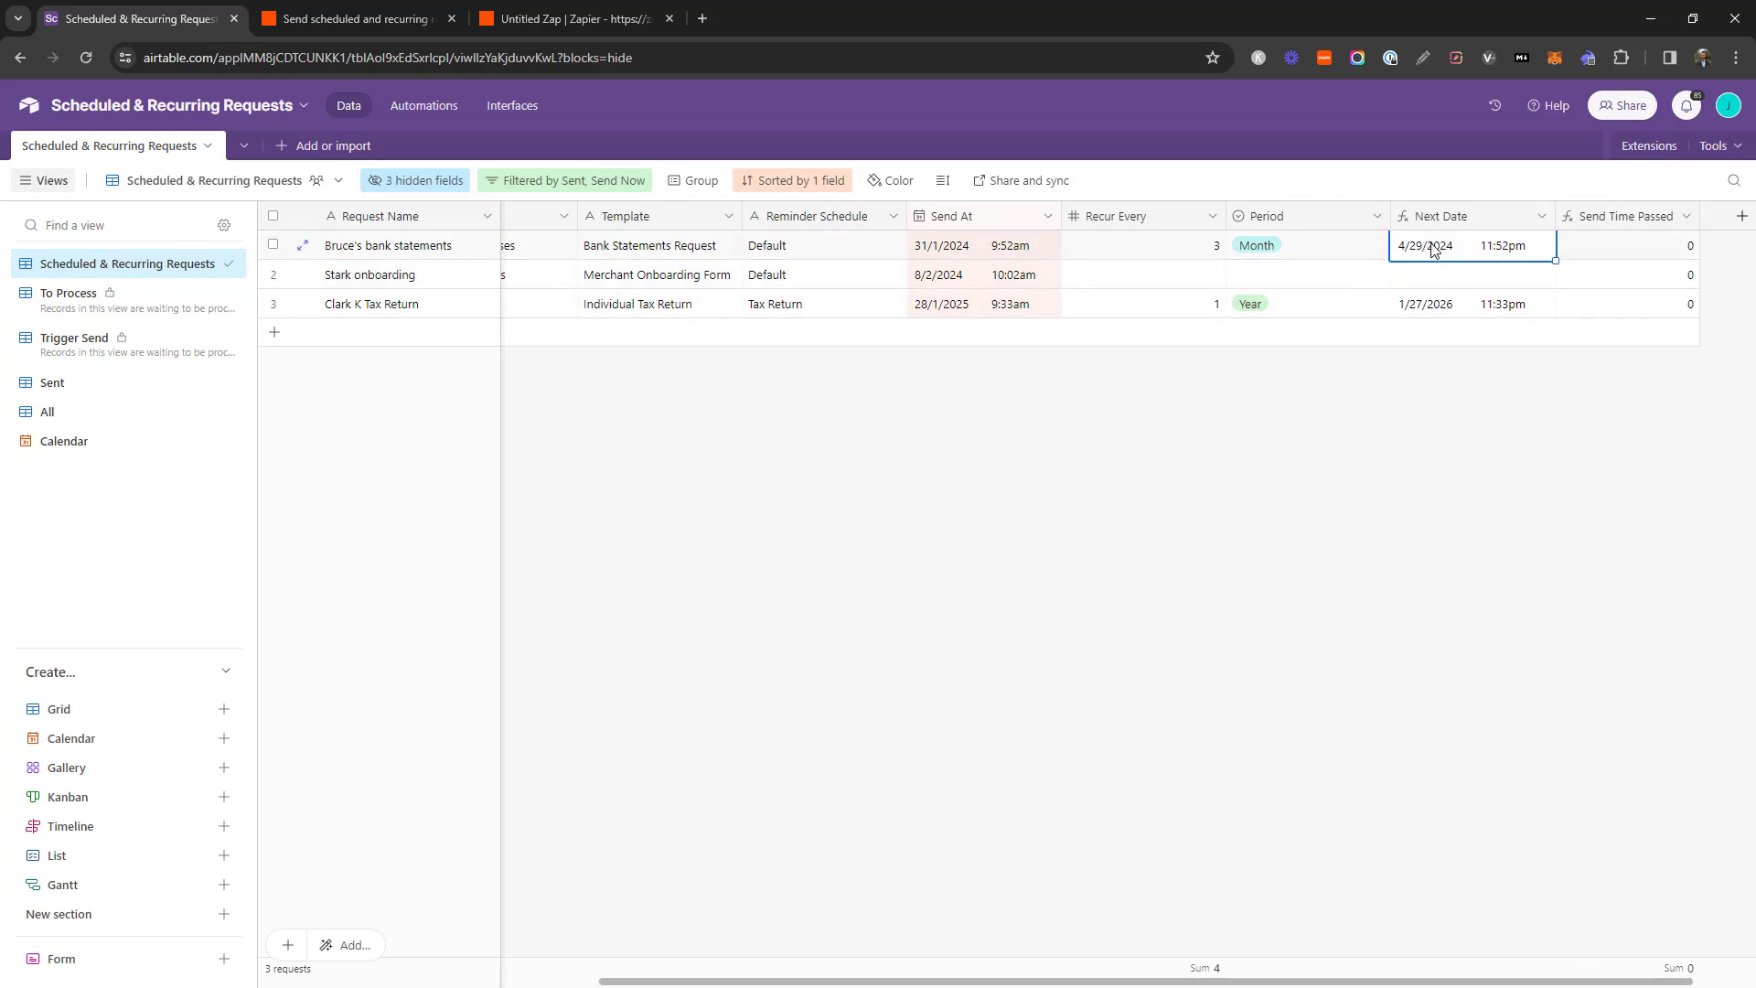
click(1407, 336)
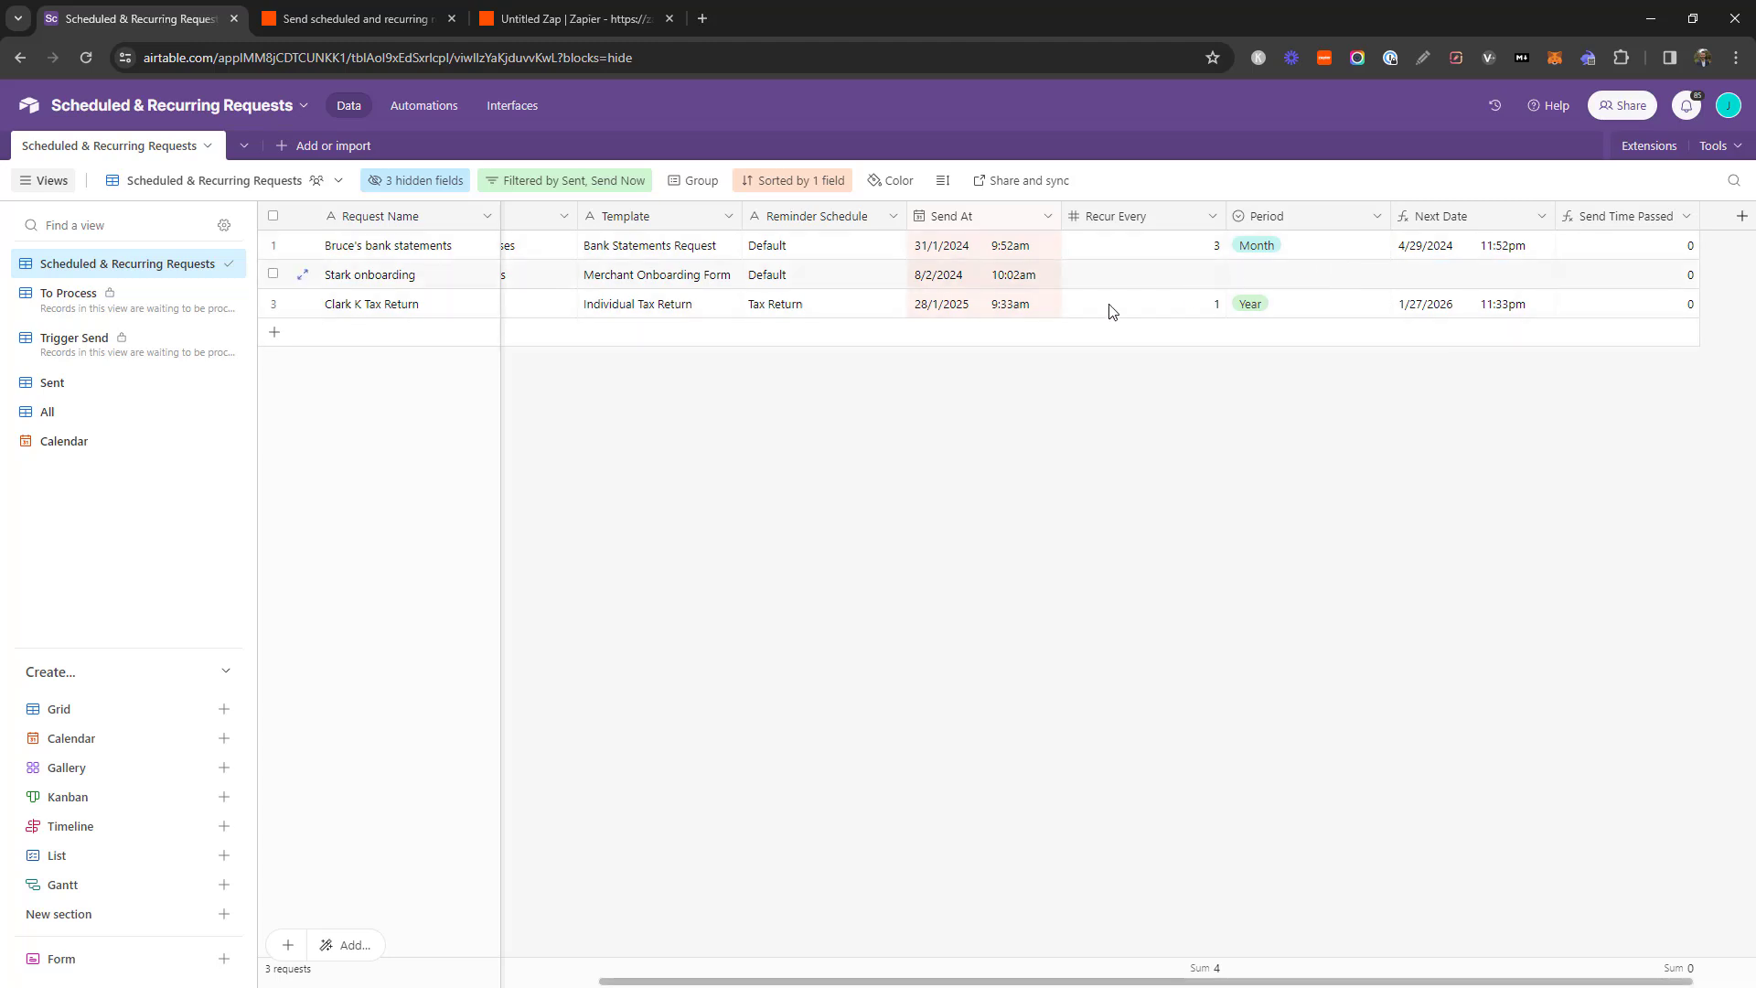
click(346, 255)
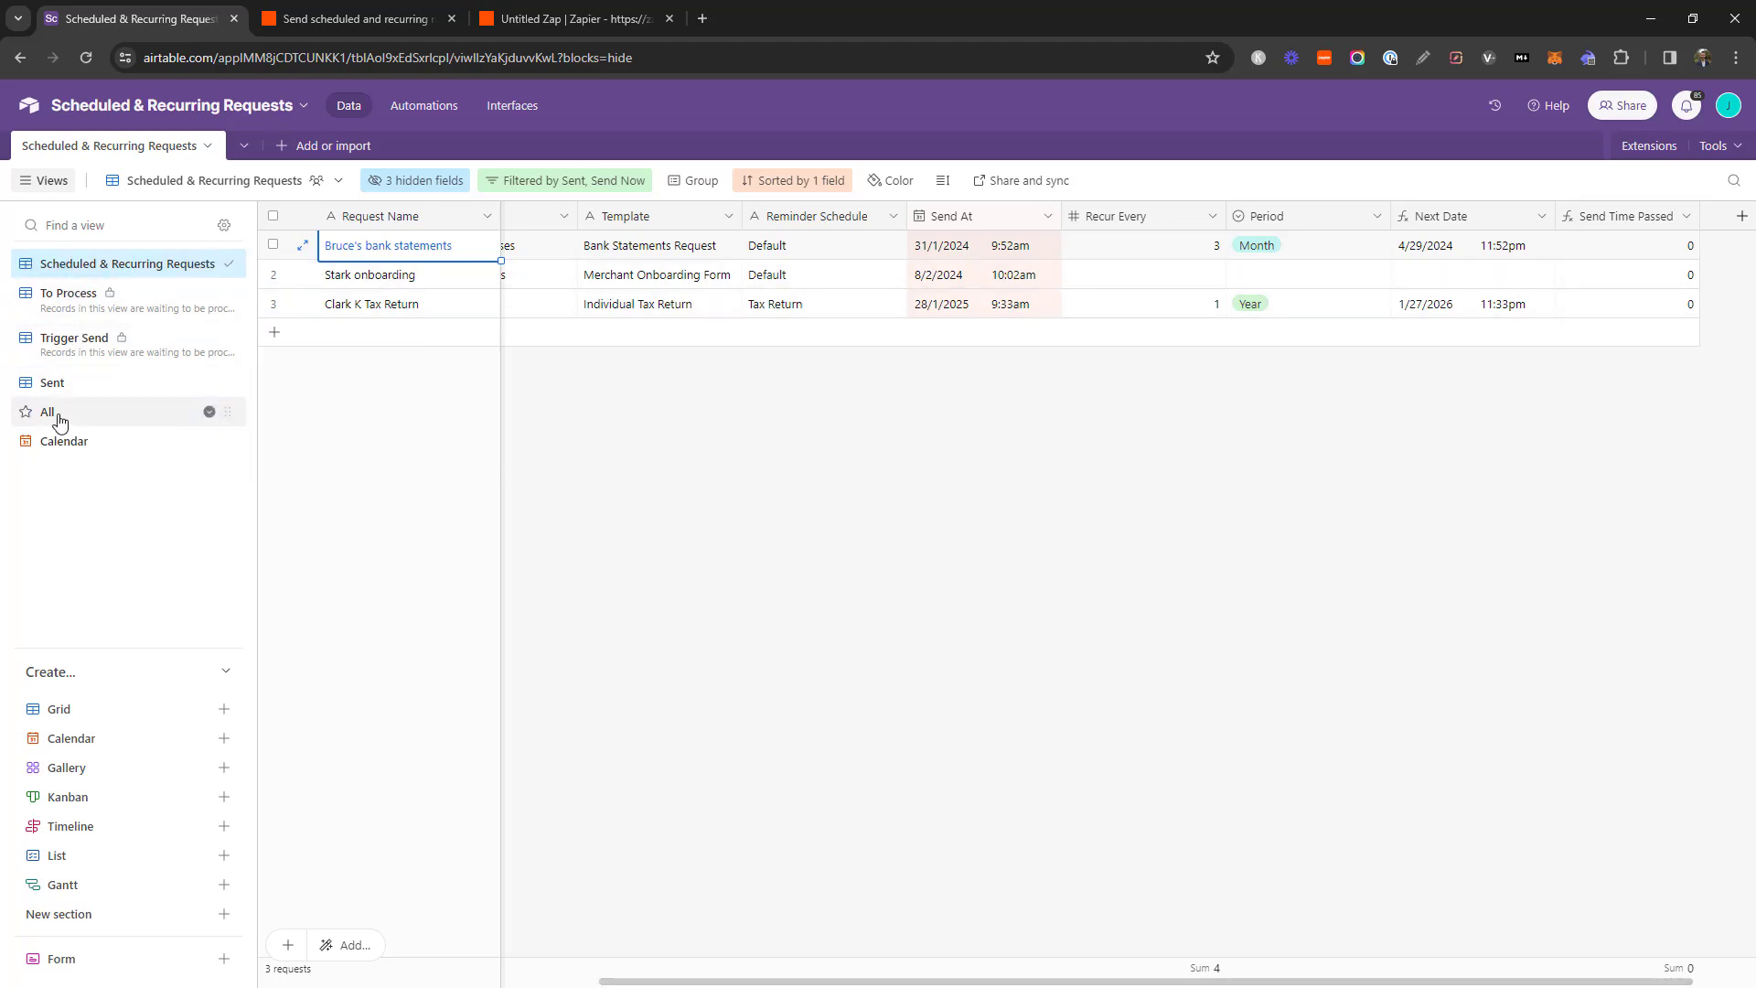
click(210, 201)
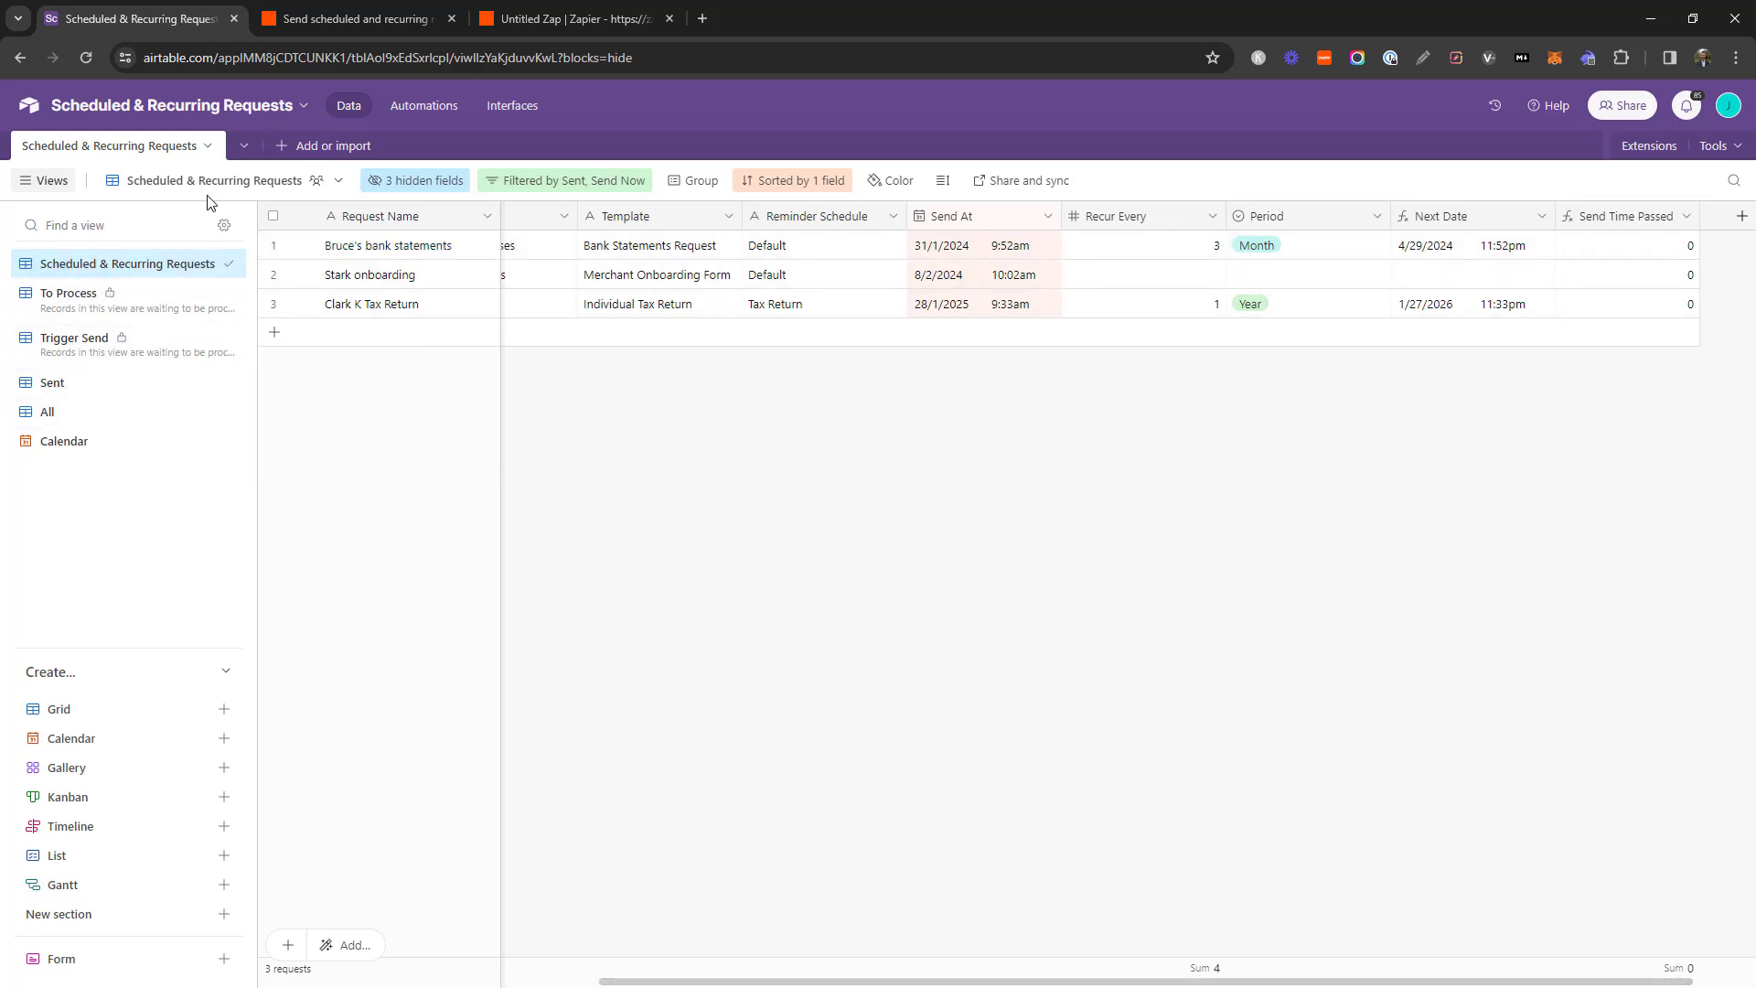
Check the zap's Airtable trigger base, table and Trigger Send view
click(371, 19)
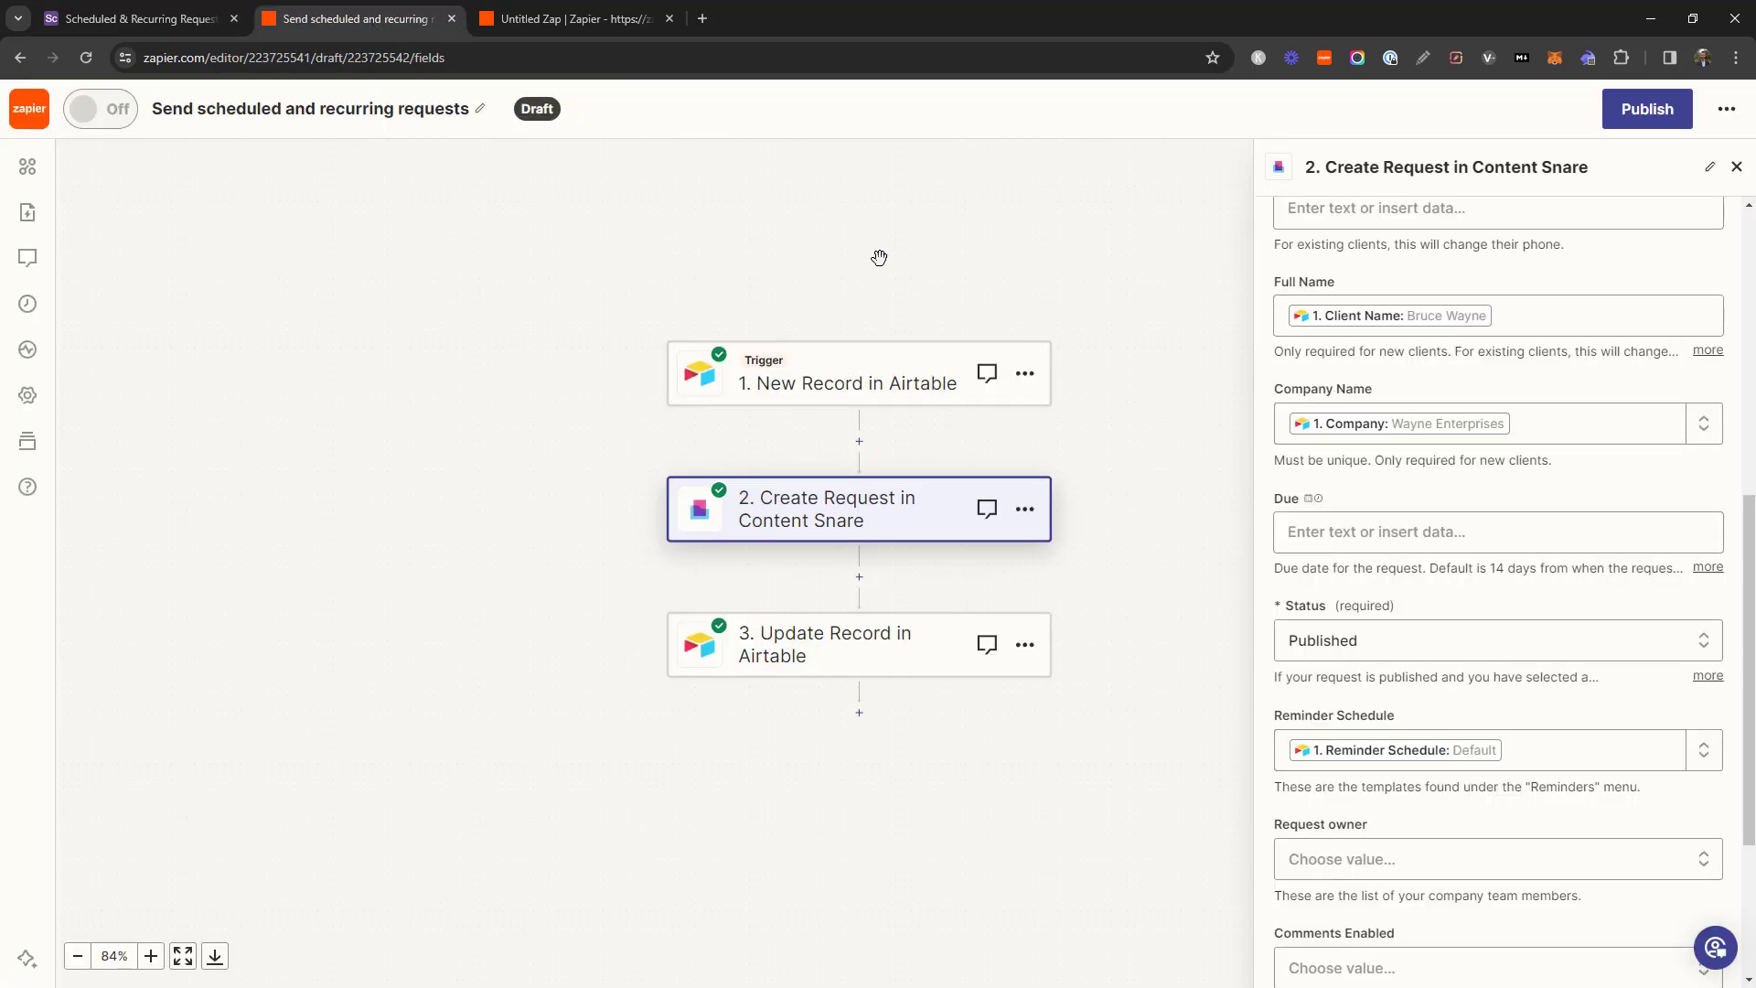
drag(882, 259, 777, 247)
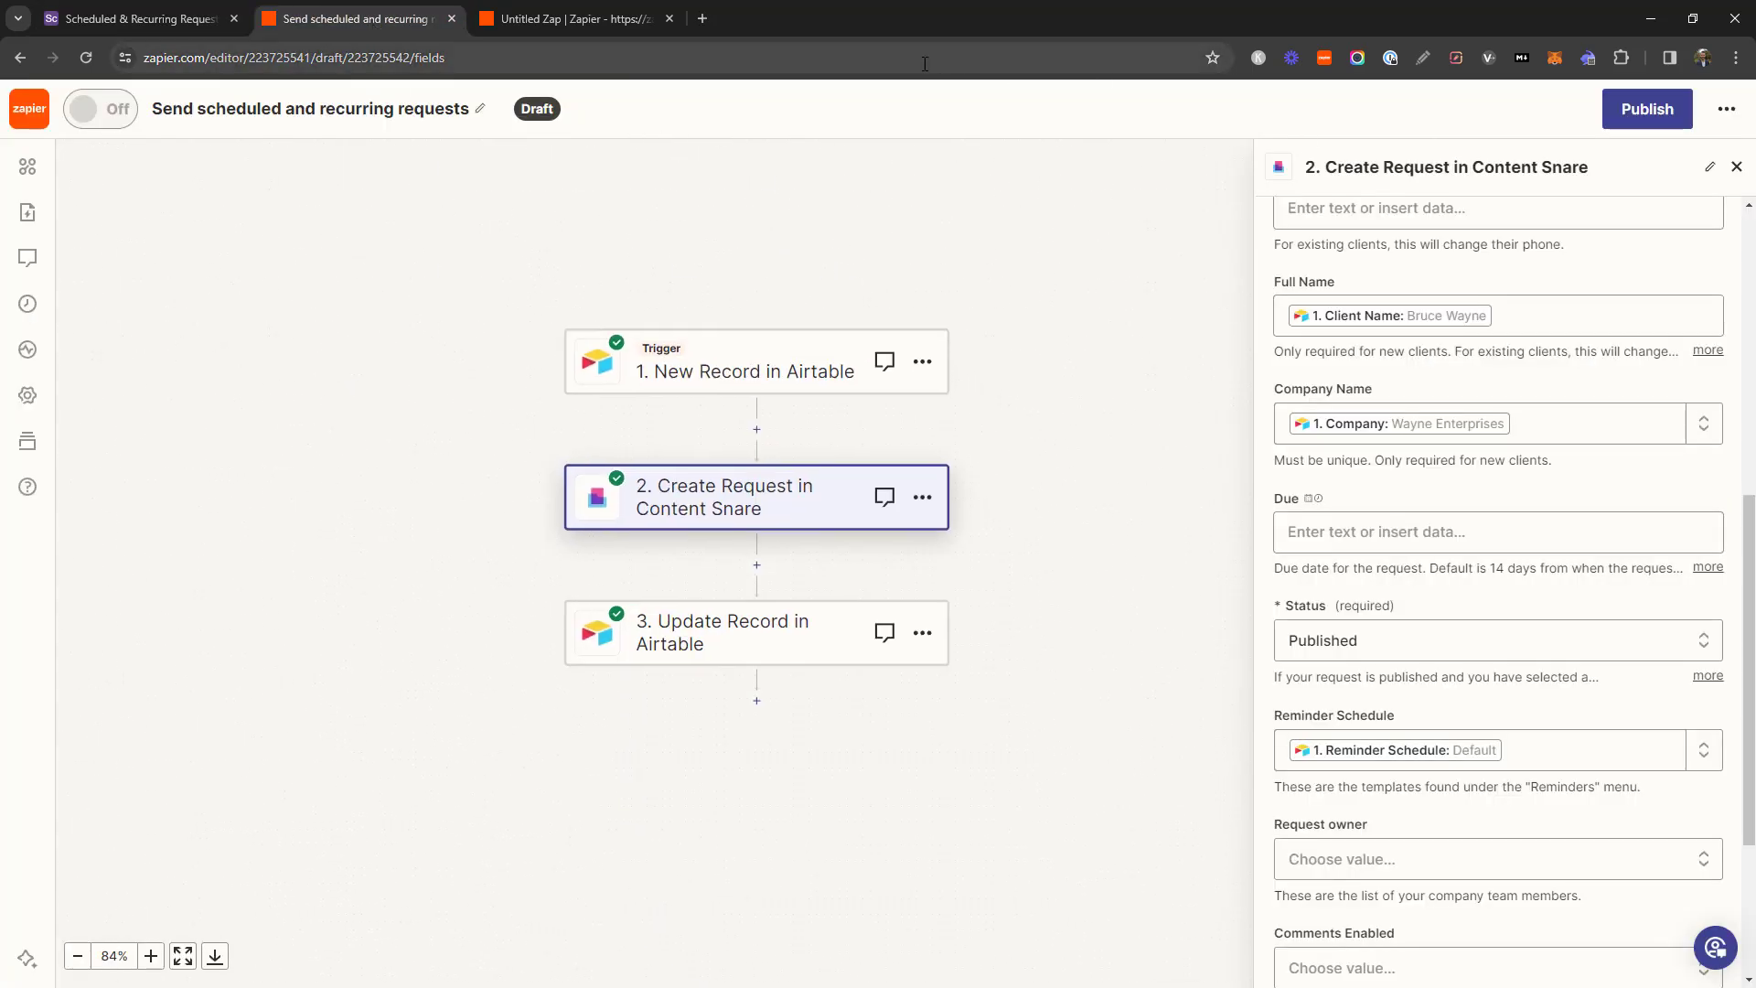
click(753, 378)
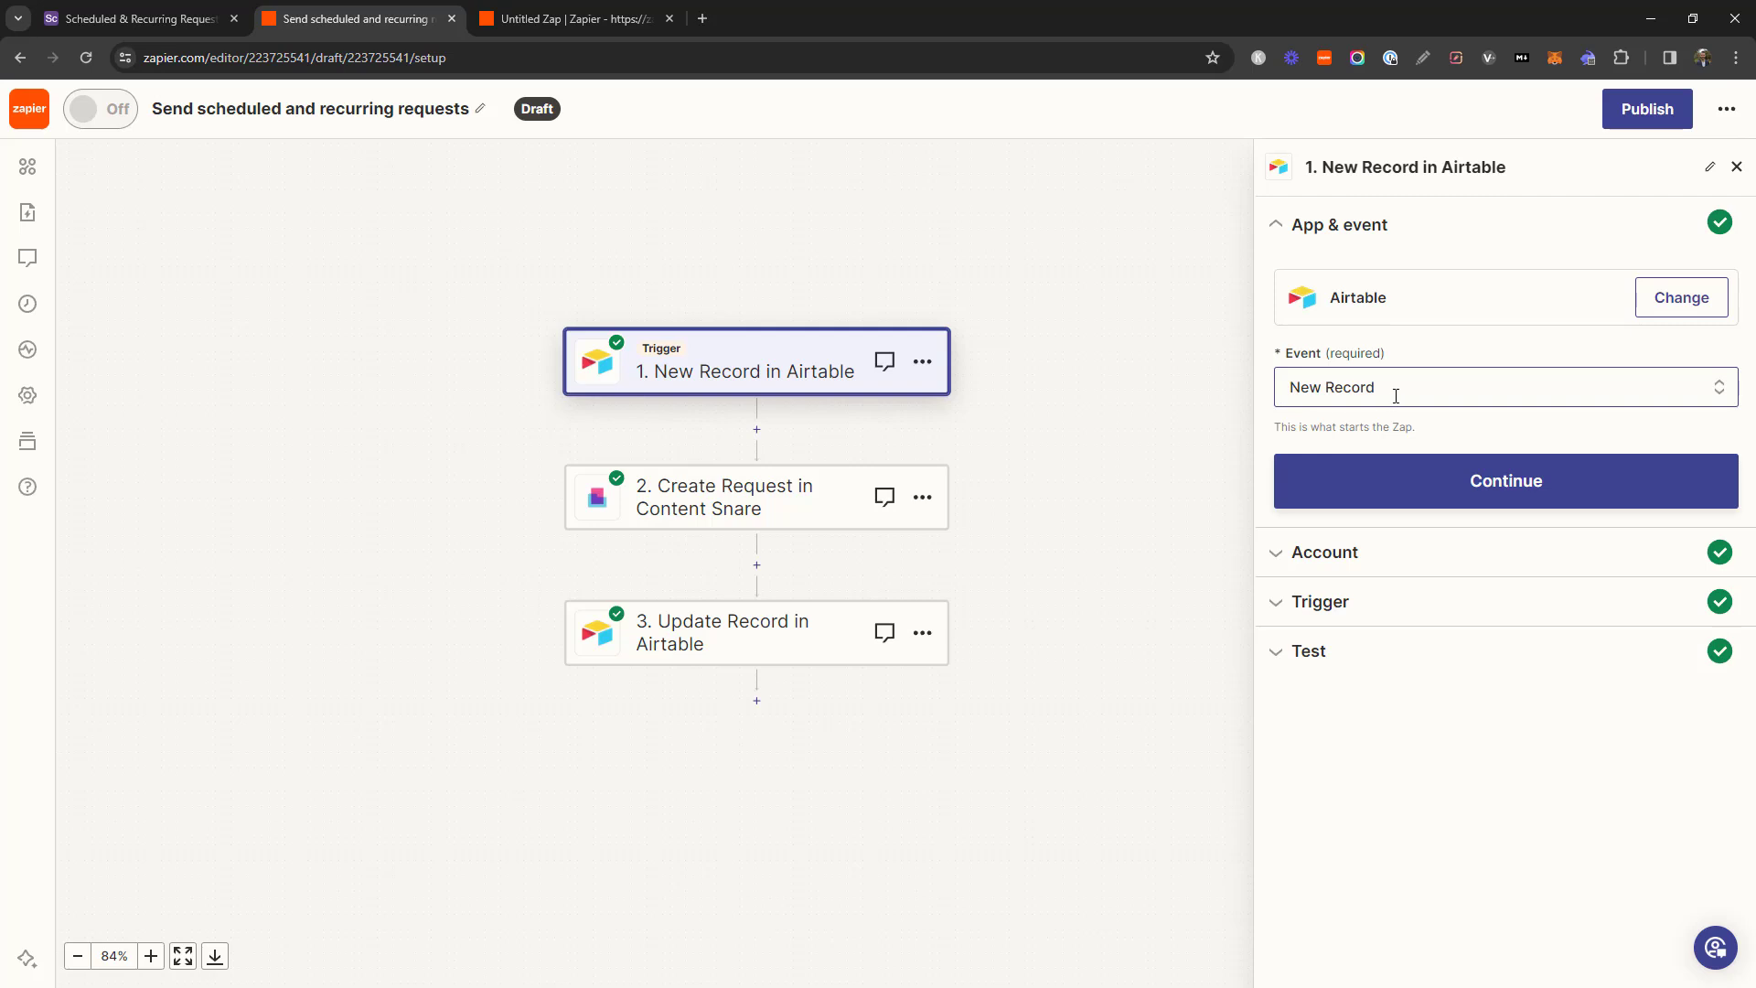
click(1345, 611)
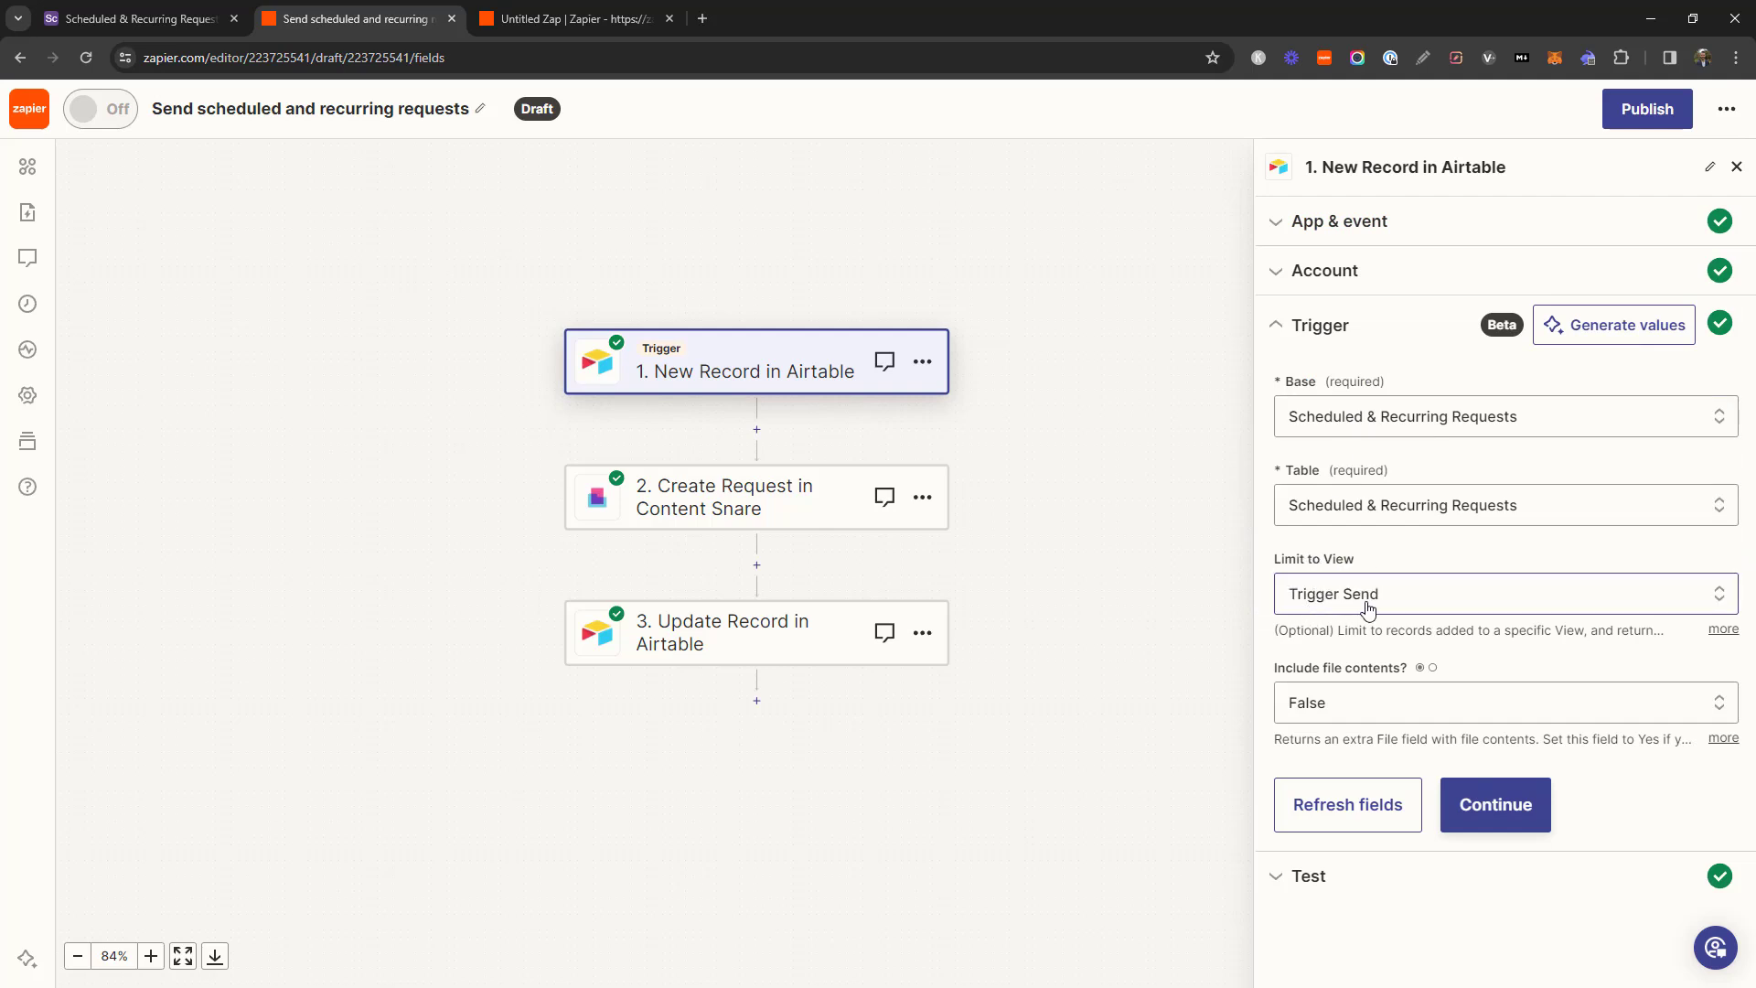
Glance back at Airtable, then open the zap's Create Request in Content Snare step
click(137, 19)
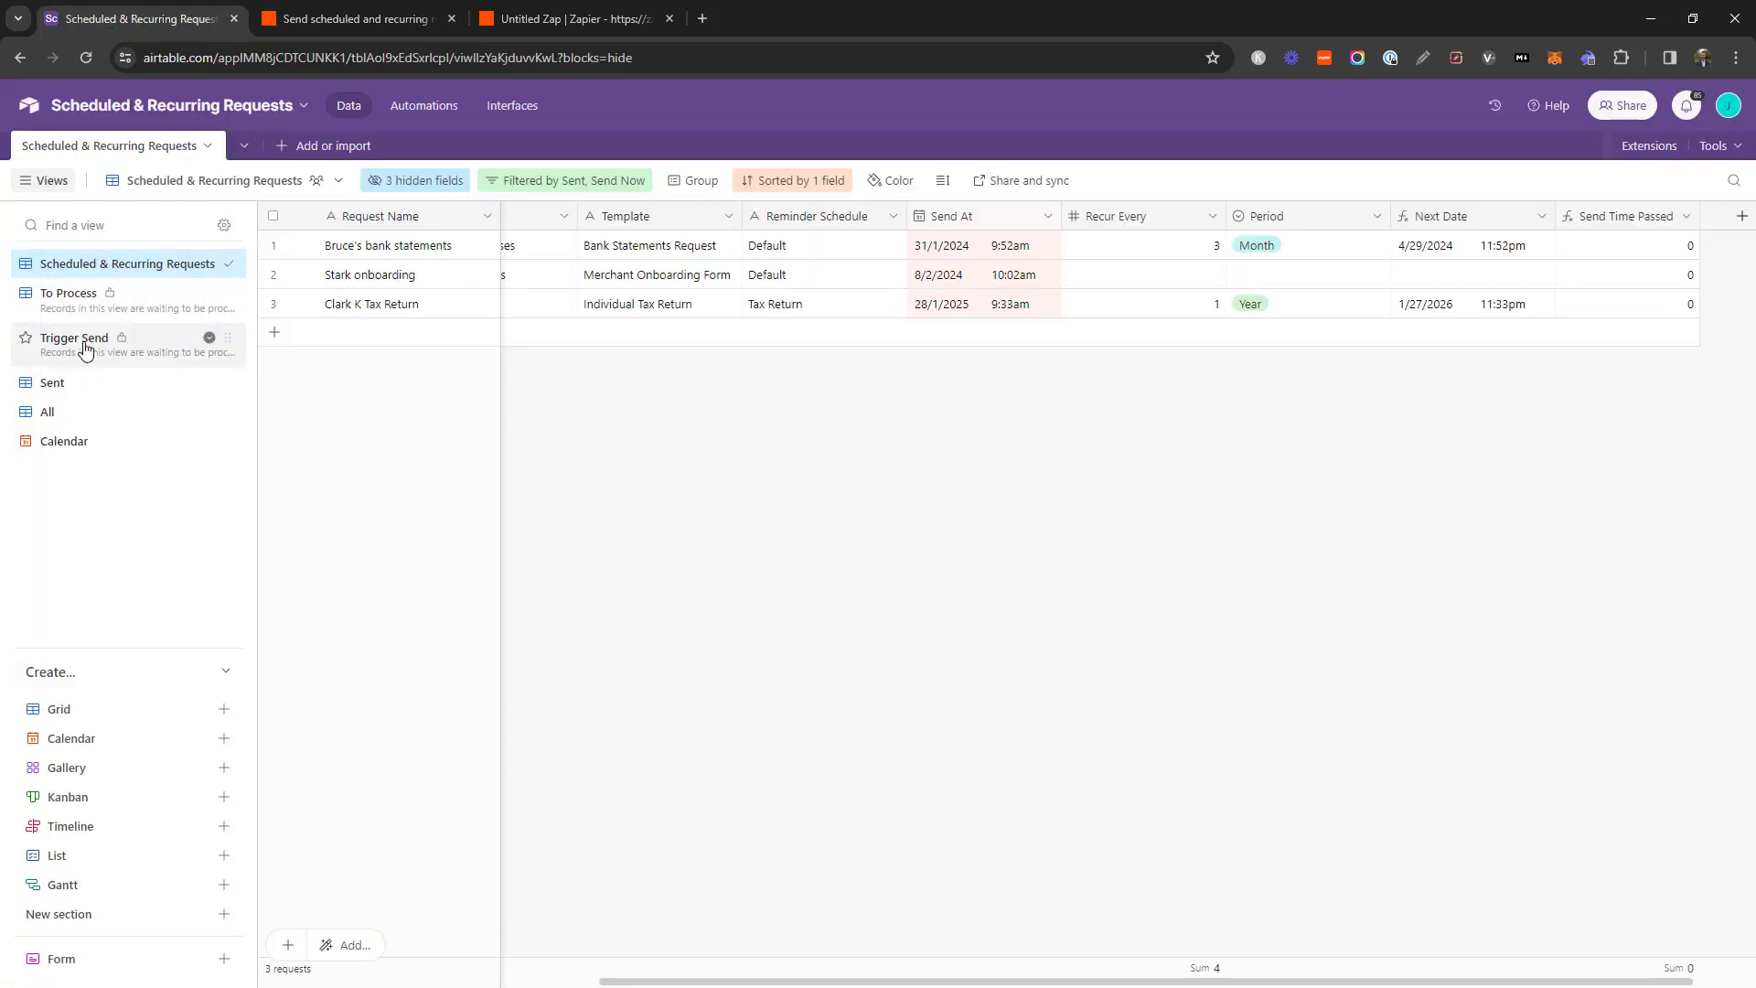
mouse_move(86, 341)
click(357, 18)
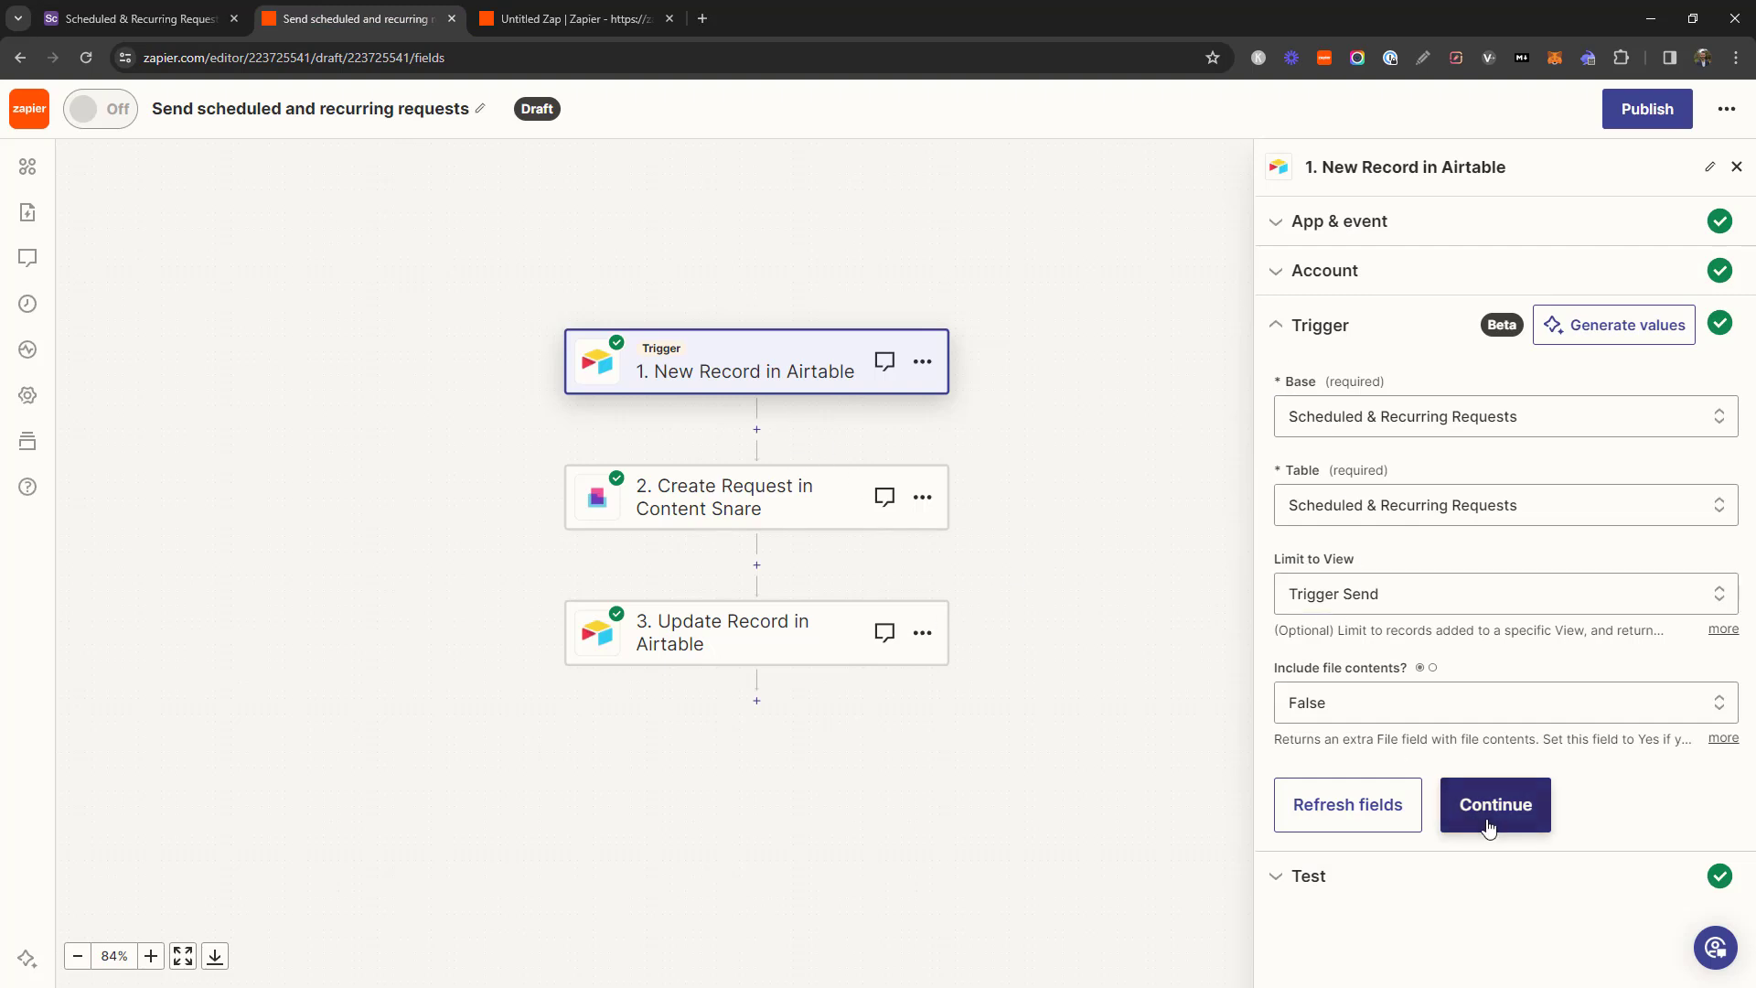
click(761, 506)
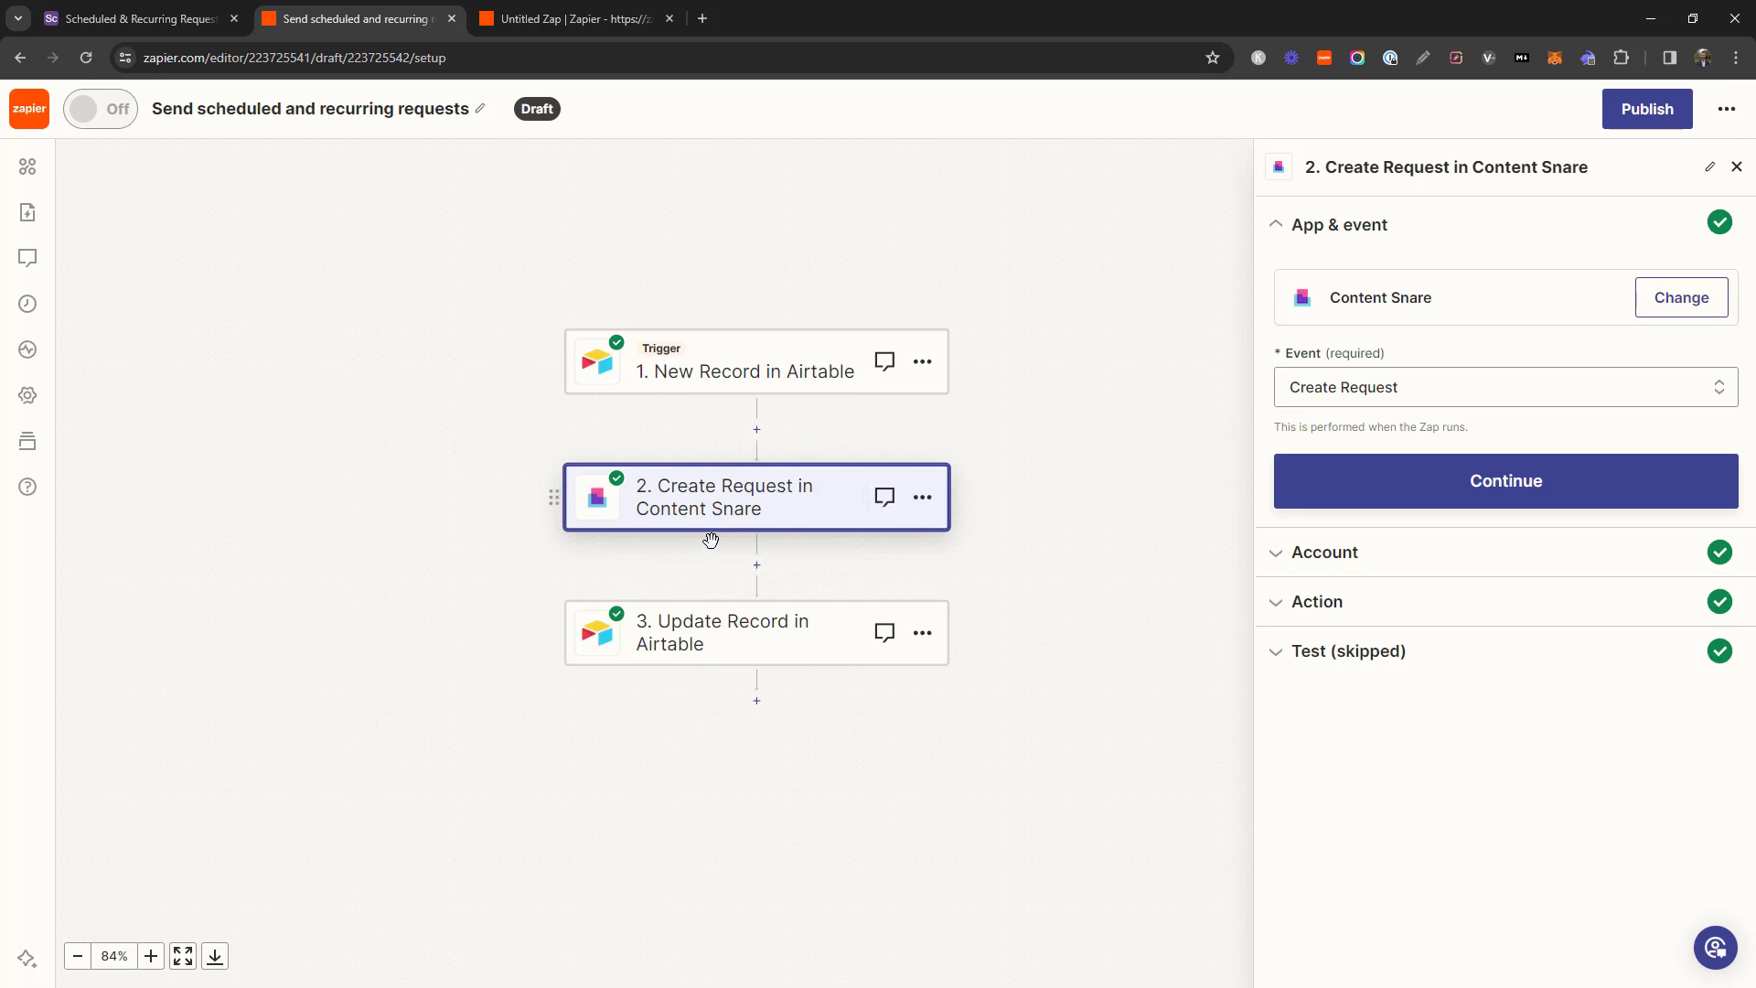
Review the data mapped into the create-request action's Name field
click(1331, 613)
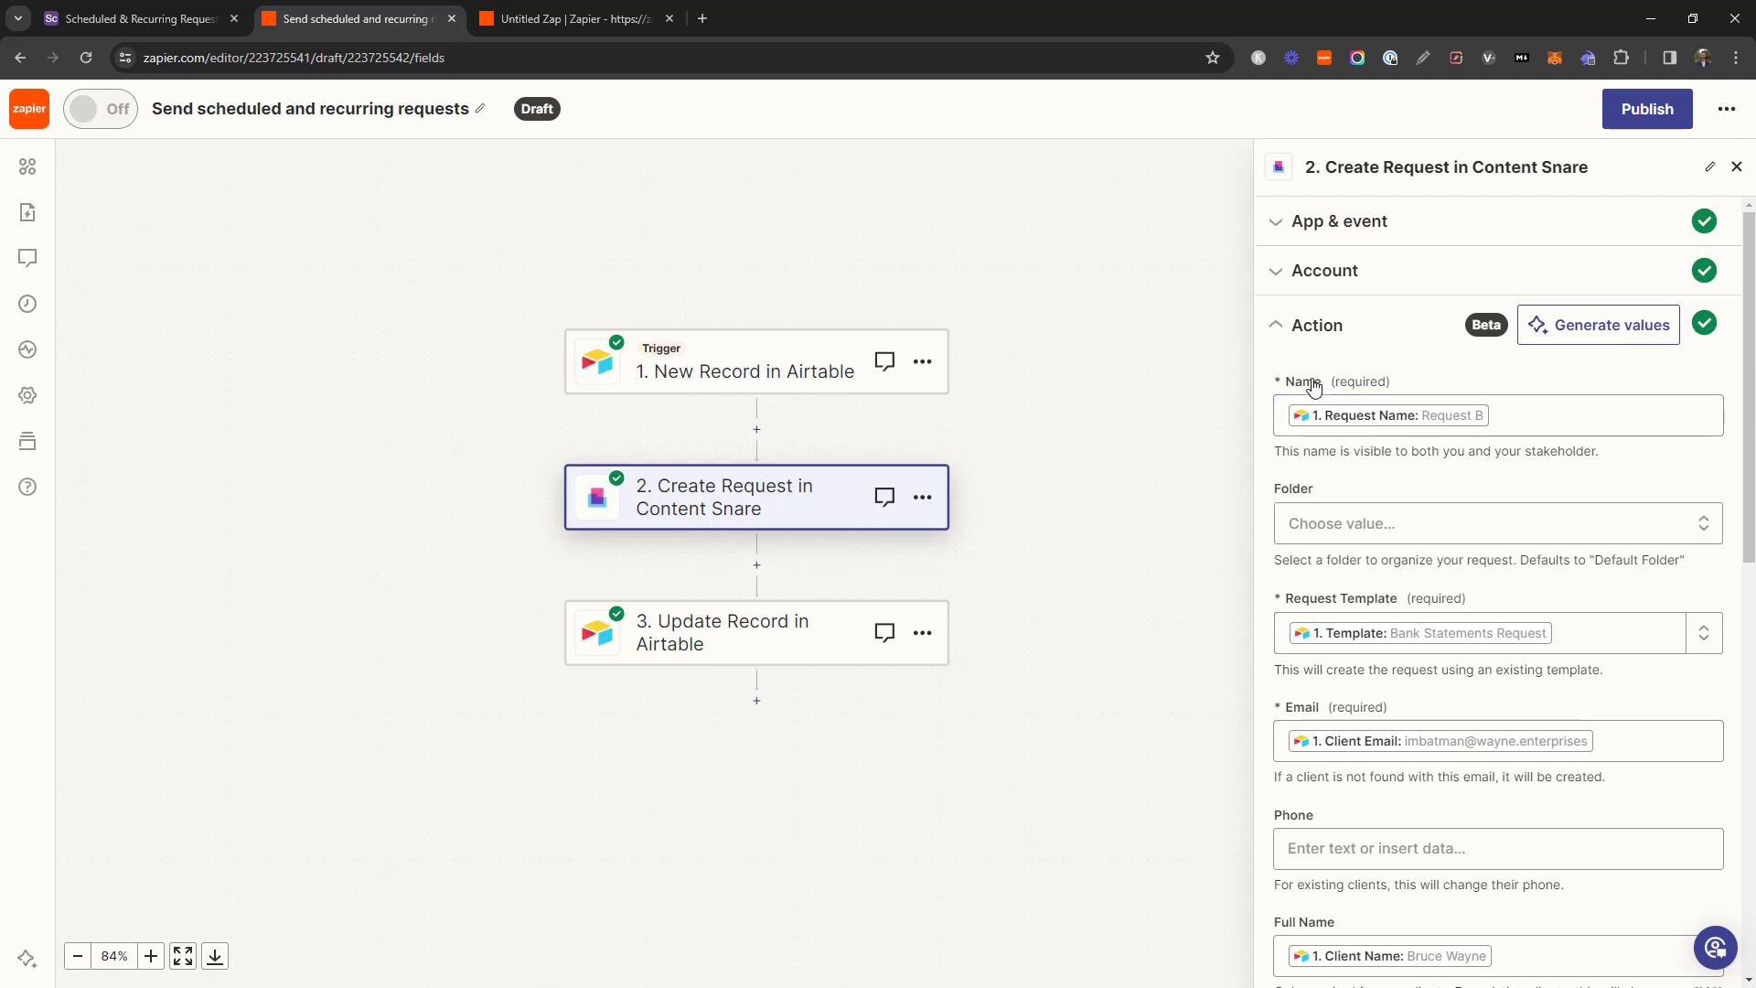
click(1597, 421)
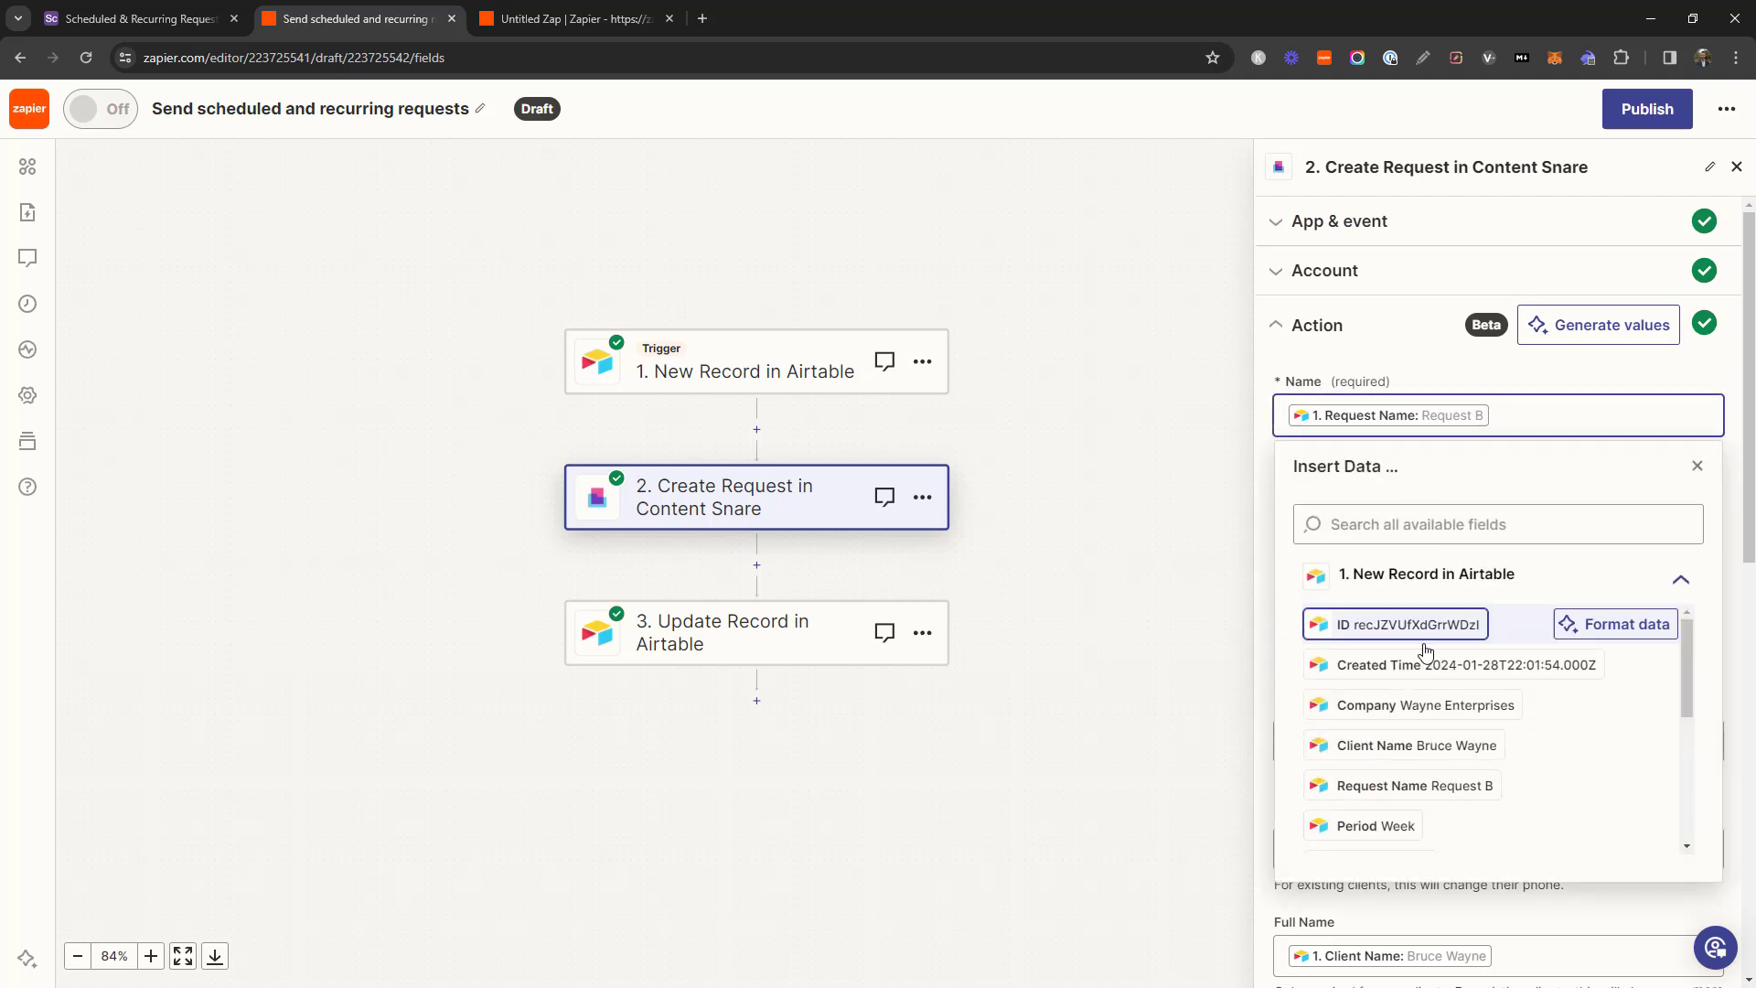
click(1211, 440)
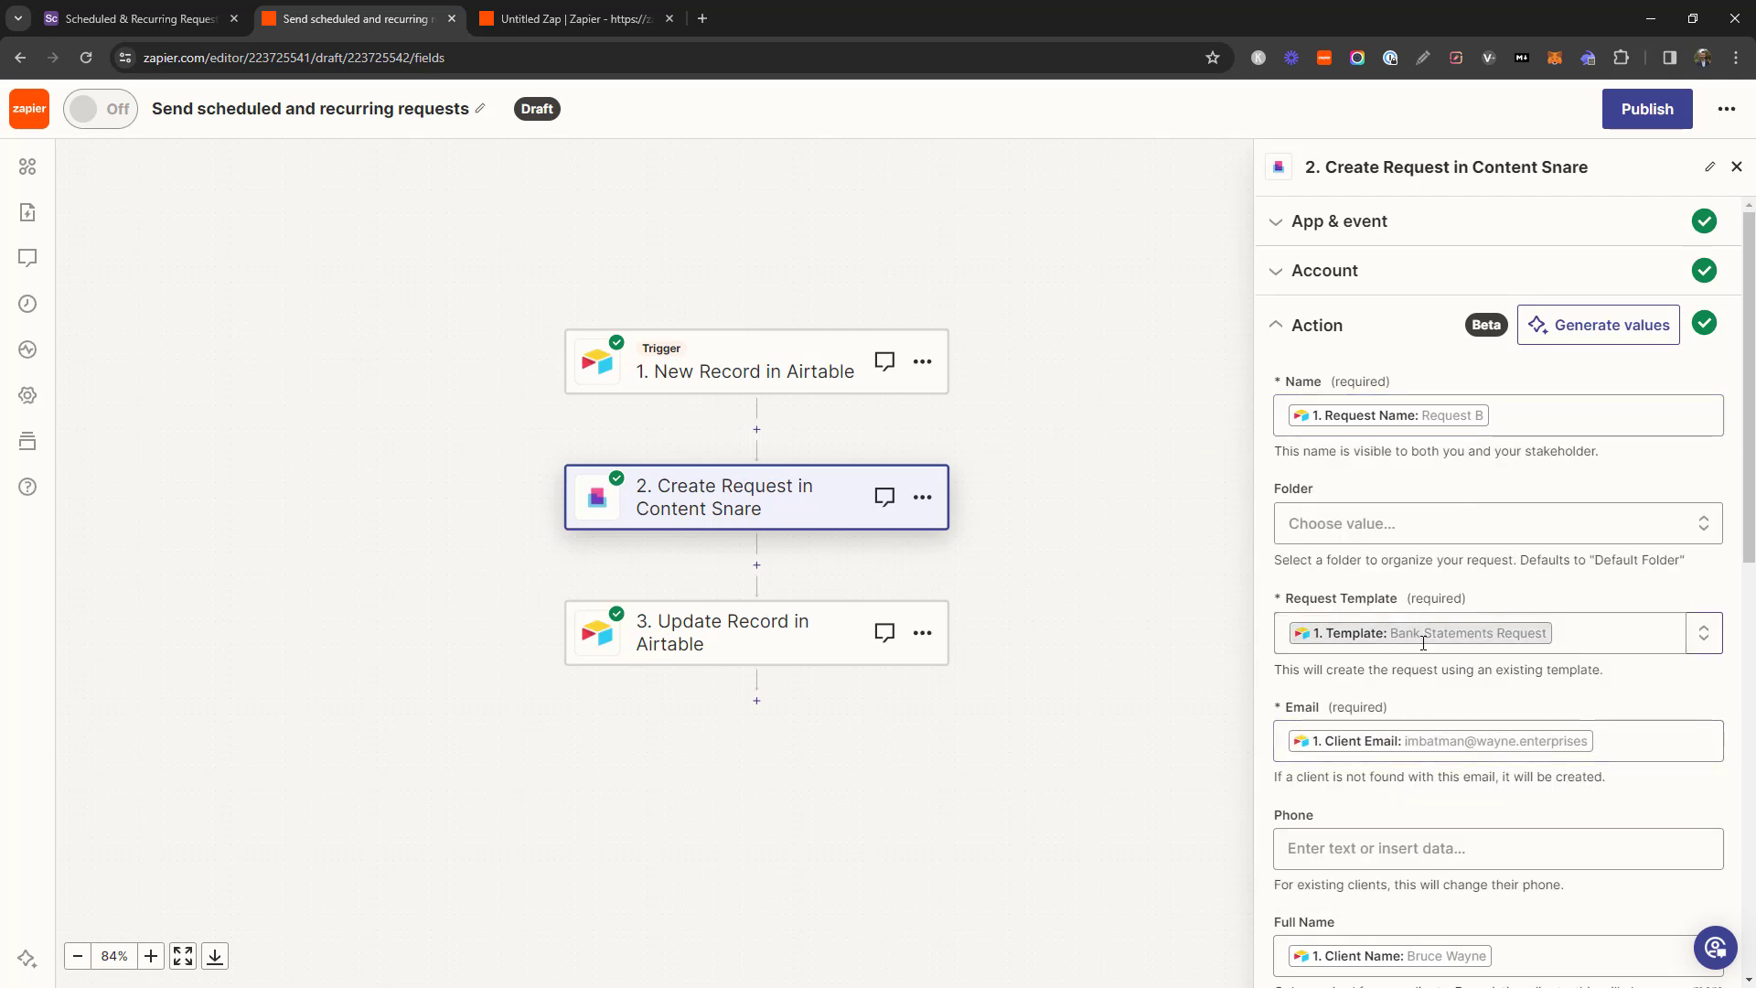
scroll(1424, 643, down, 1)
Keep Request Template mapped to the Airtable Template field and reach the step's skipped test
click(1655, 549)
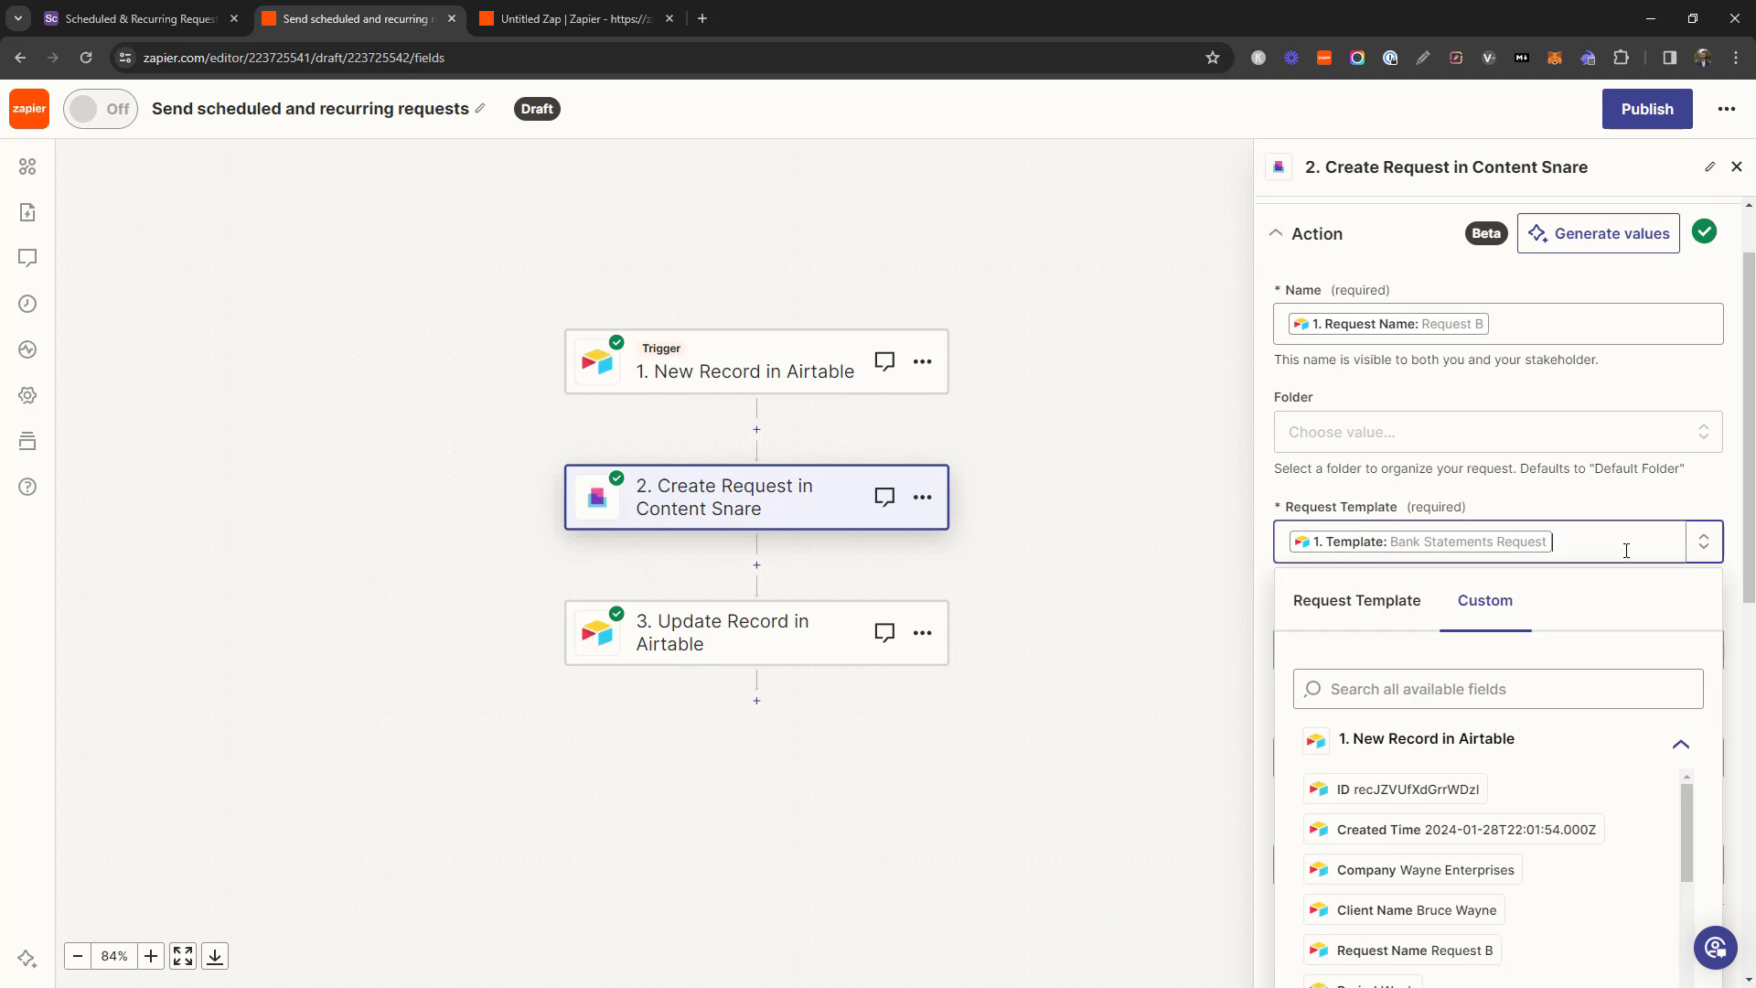
click(1382, 608)
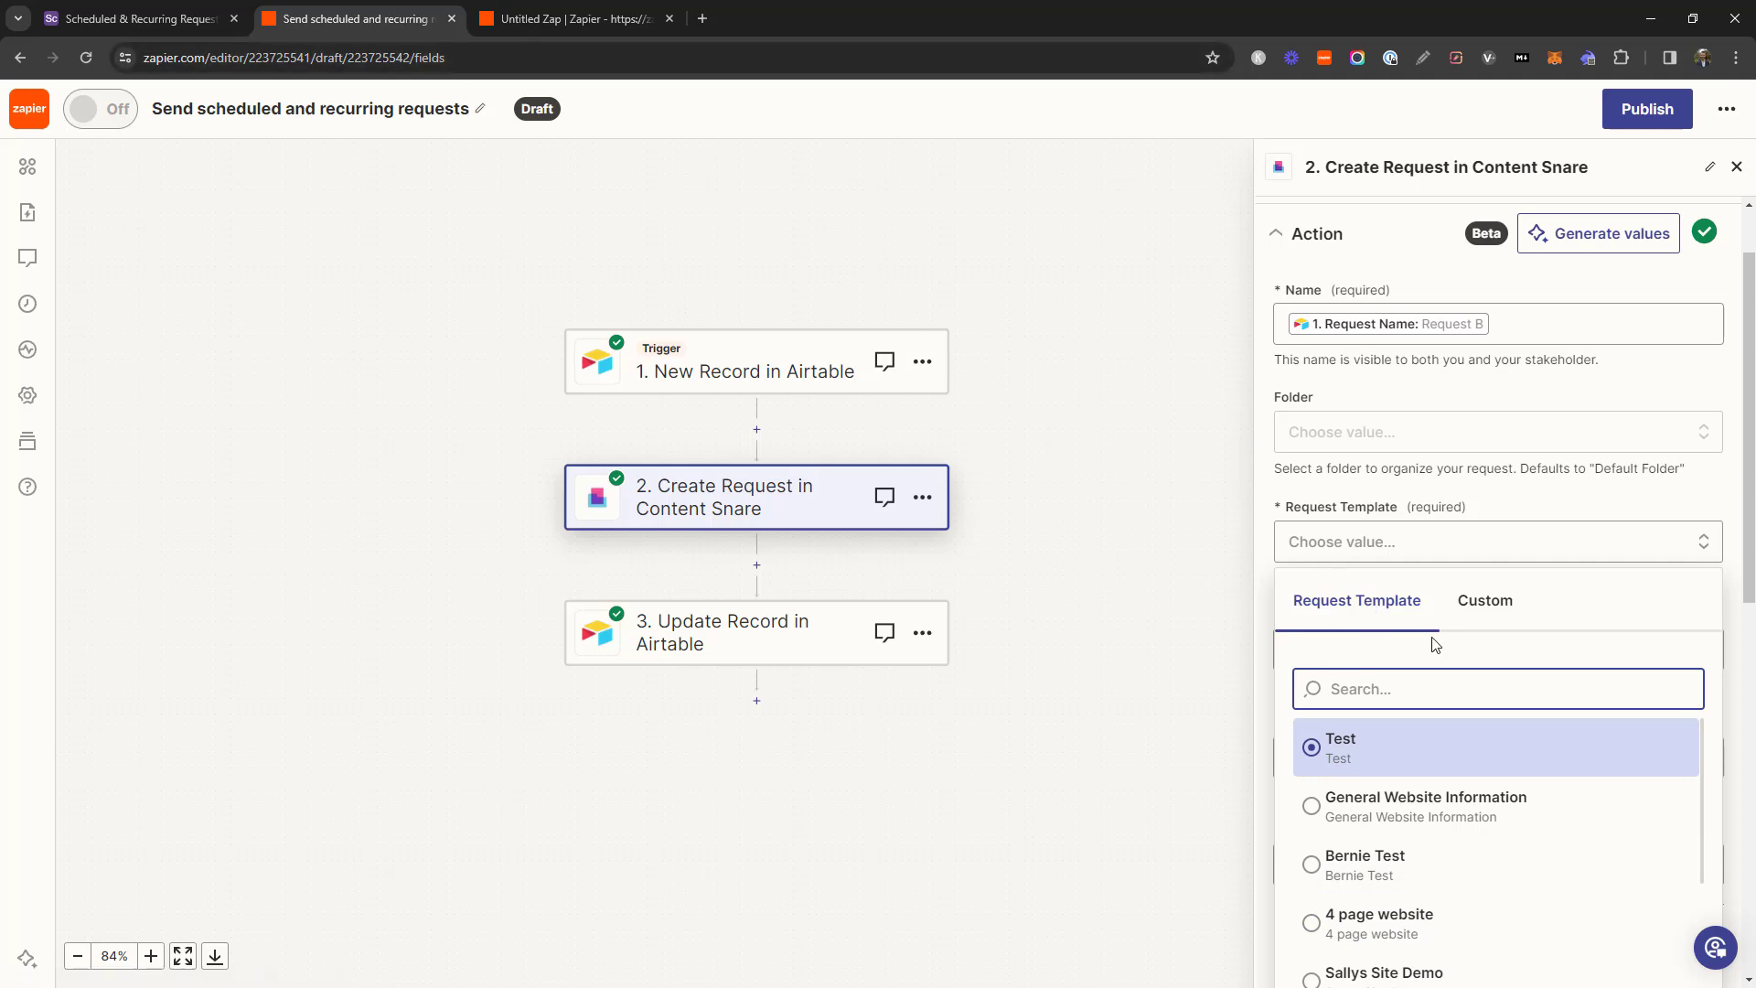
click(1495, 614)
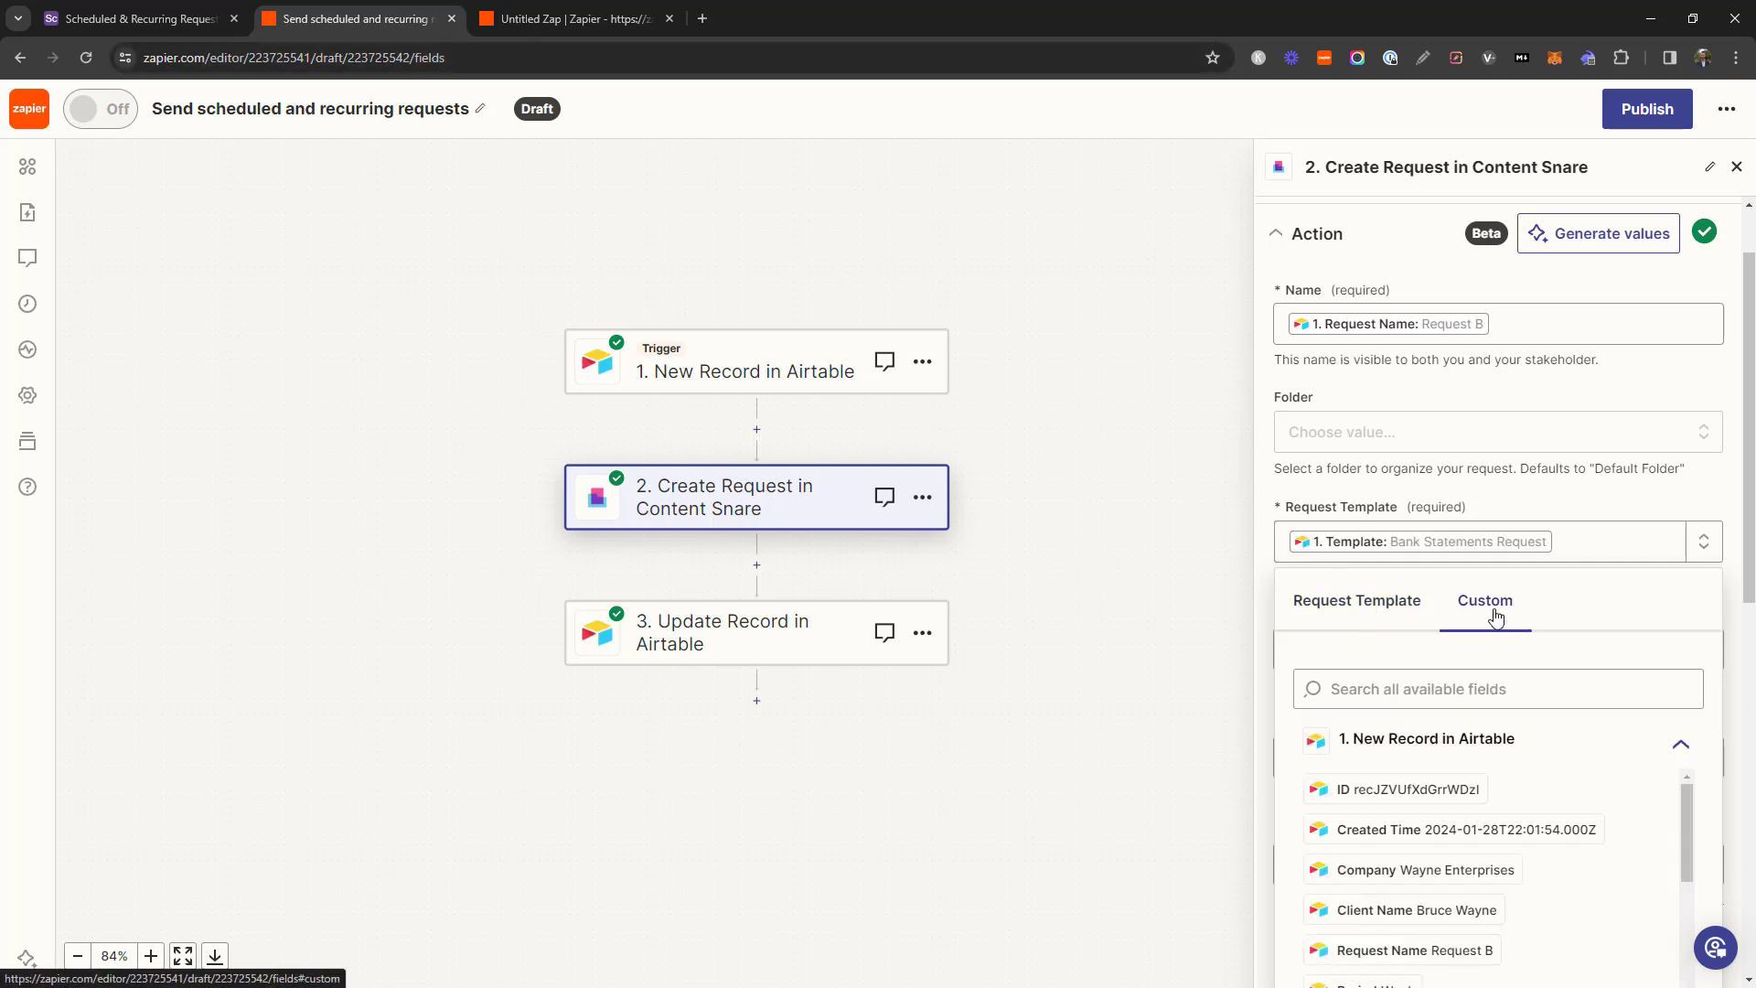
click(1568, 541)
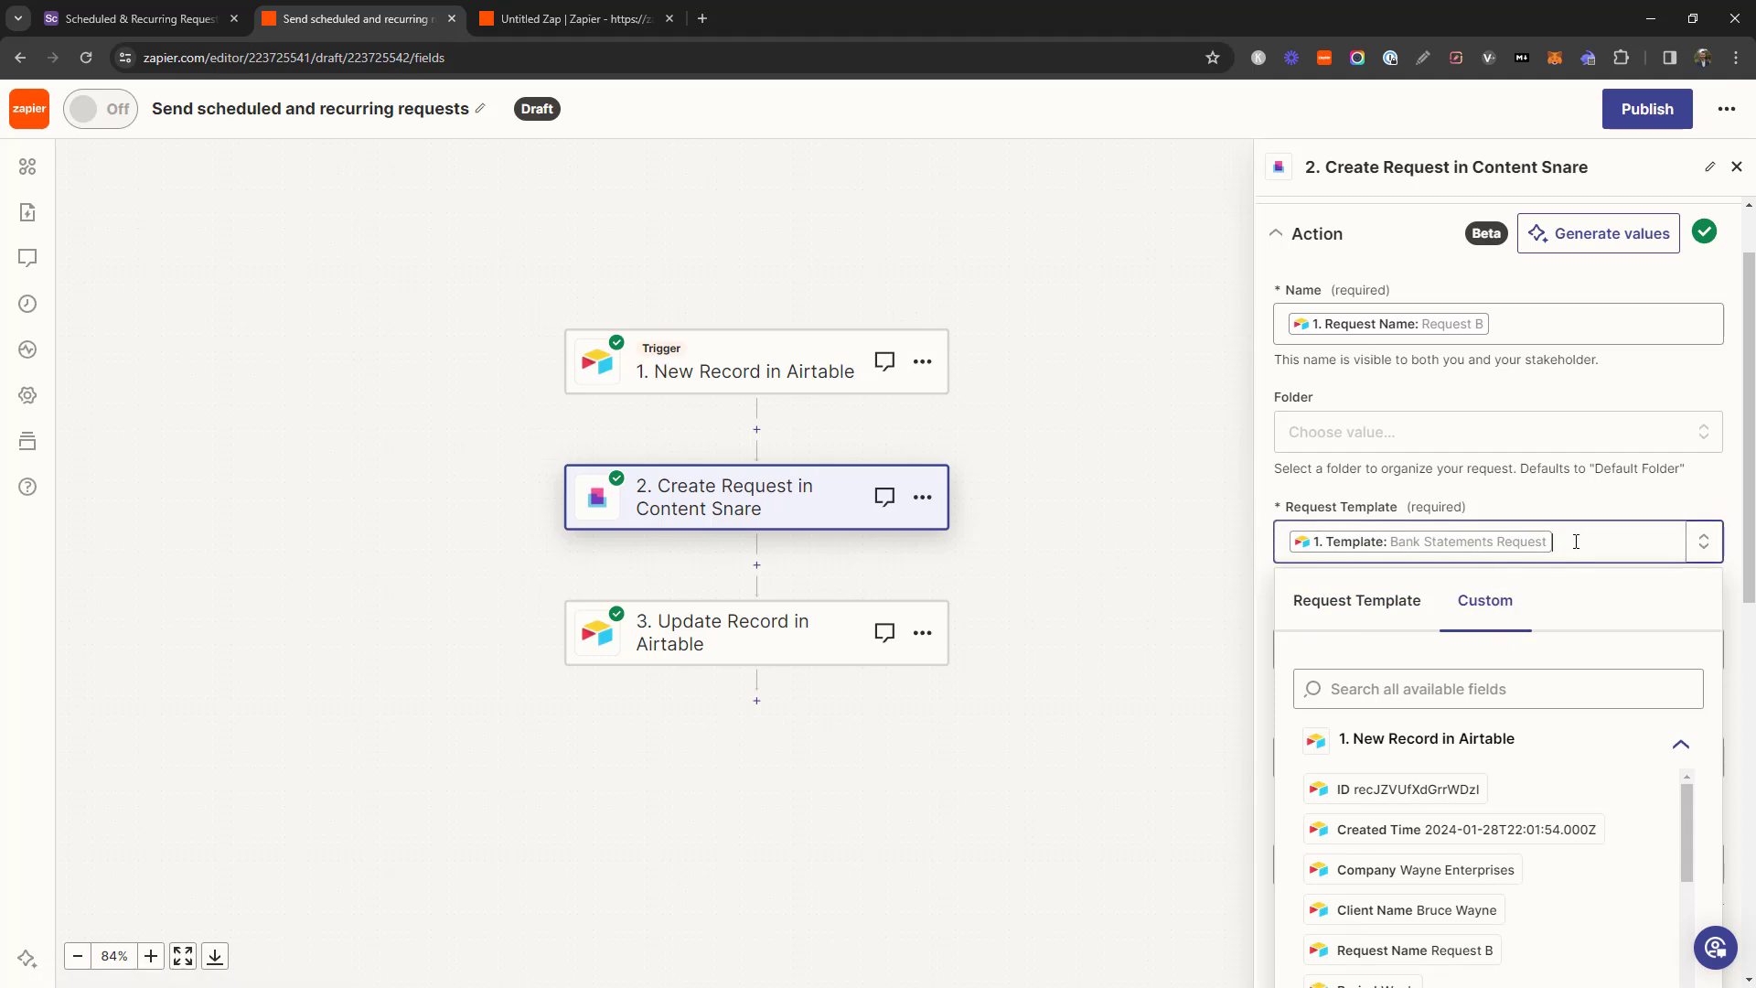
scroll(1555, 732, down, 10)
click(1336, 965)
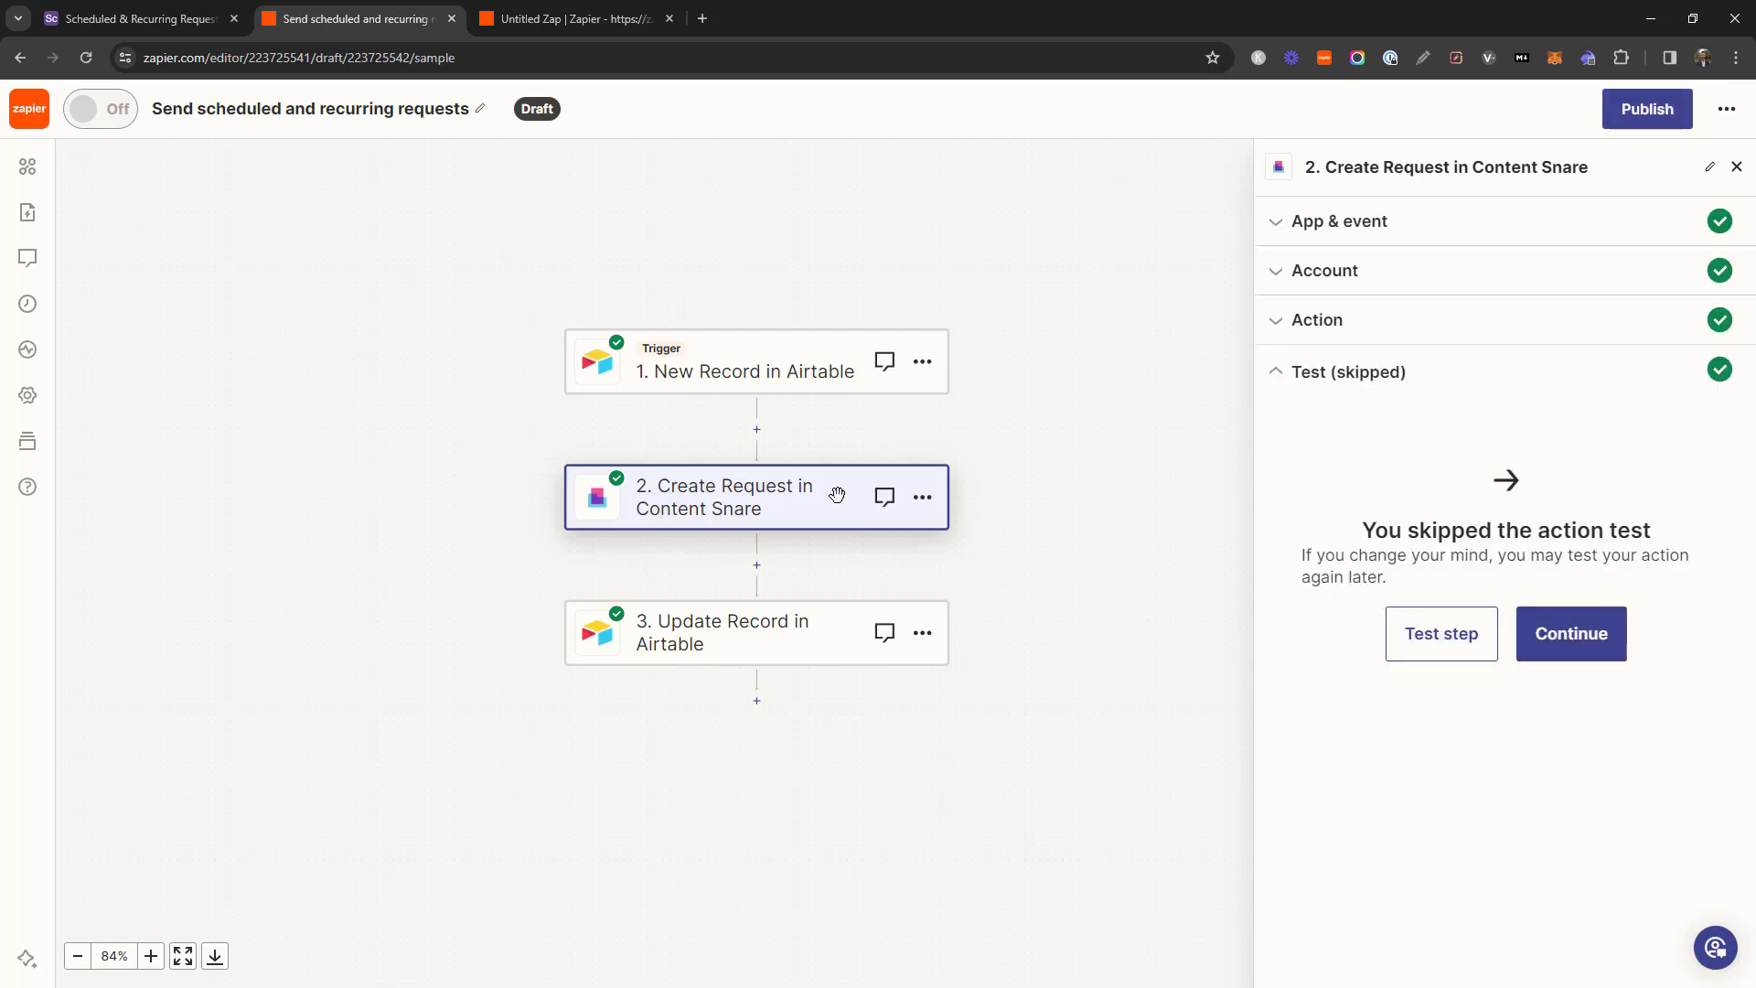
Open the Update Record in Airtable step, keeping its Record field mapped to the trigger record ID
click(710, 647)
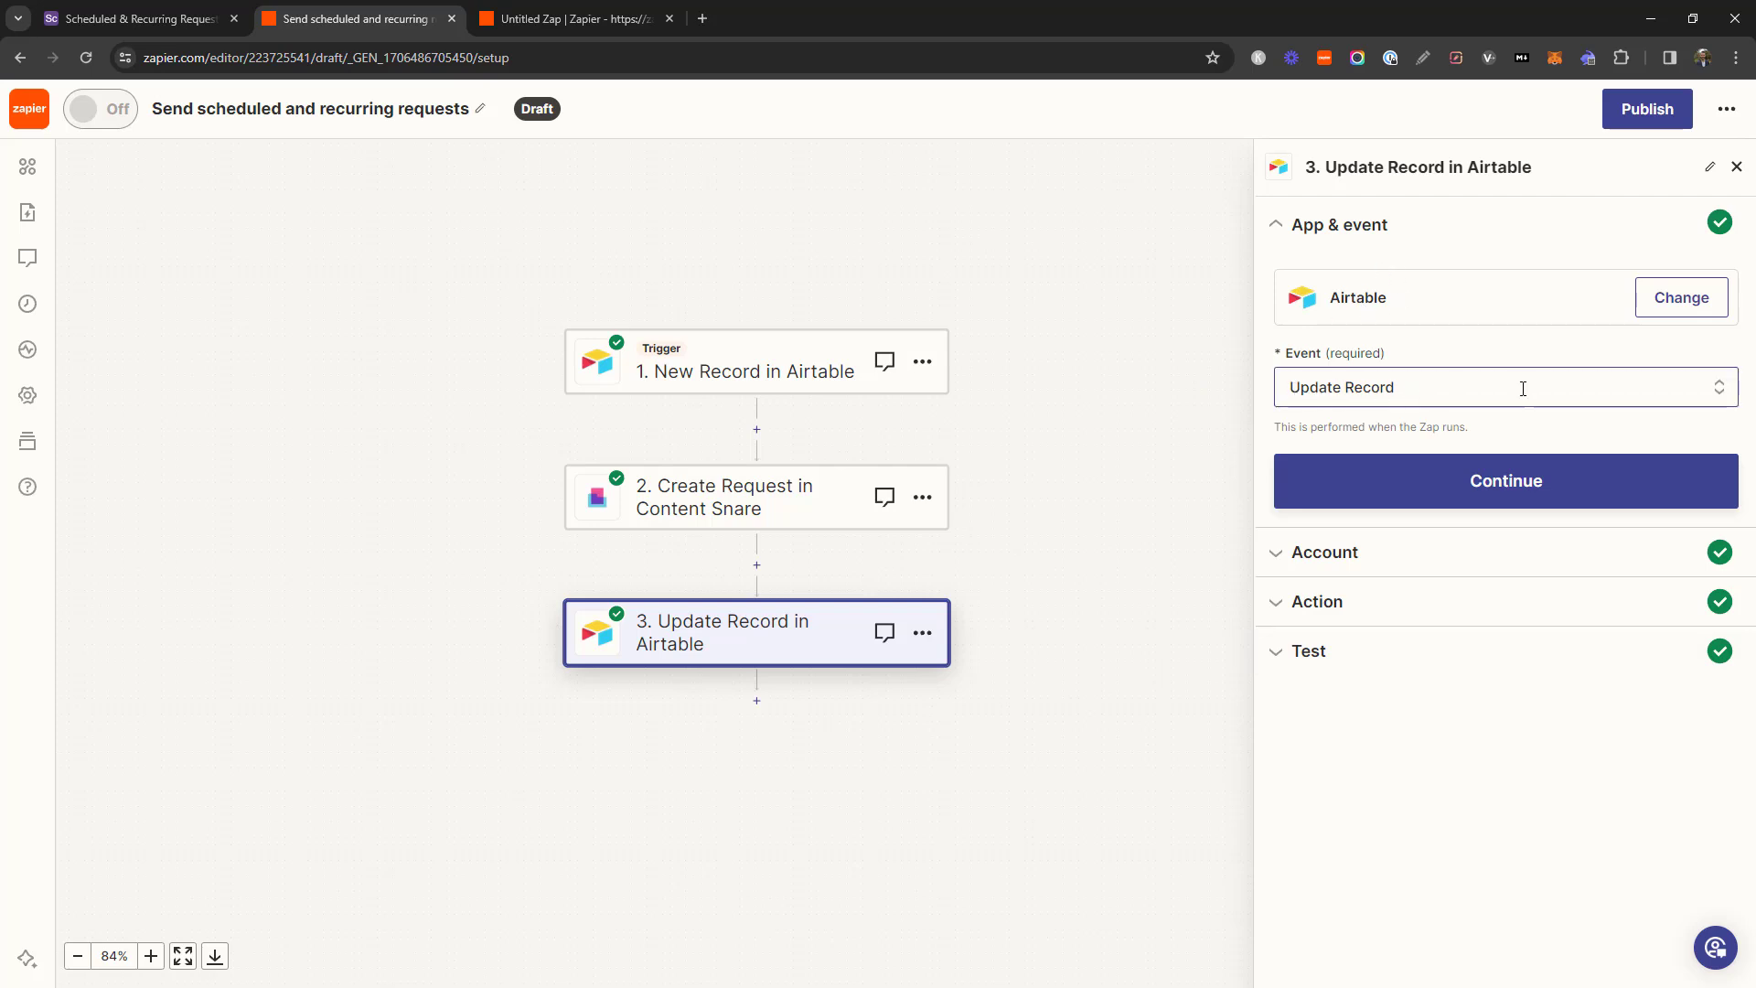
click(1347, 601)
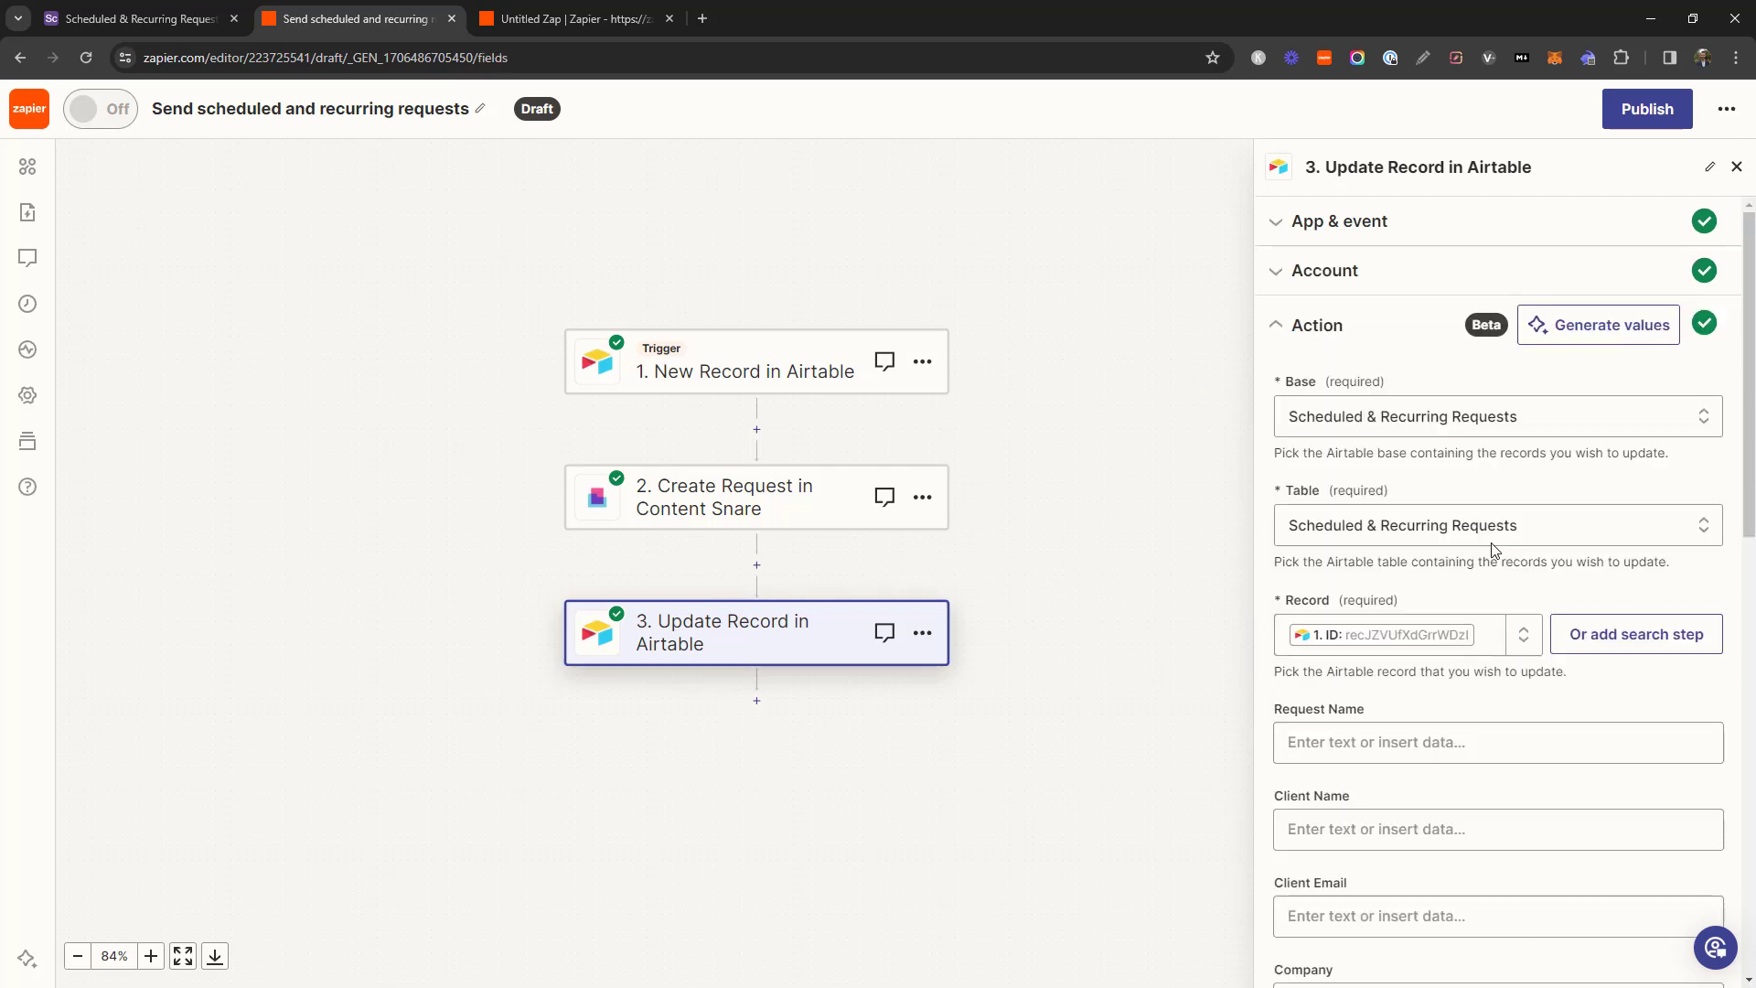
scroll(1445, 537, down, 1)
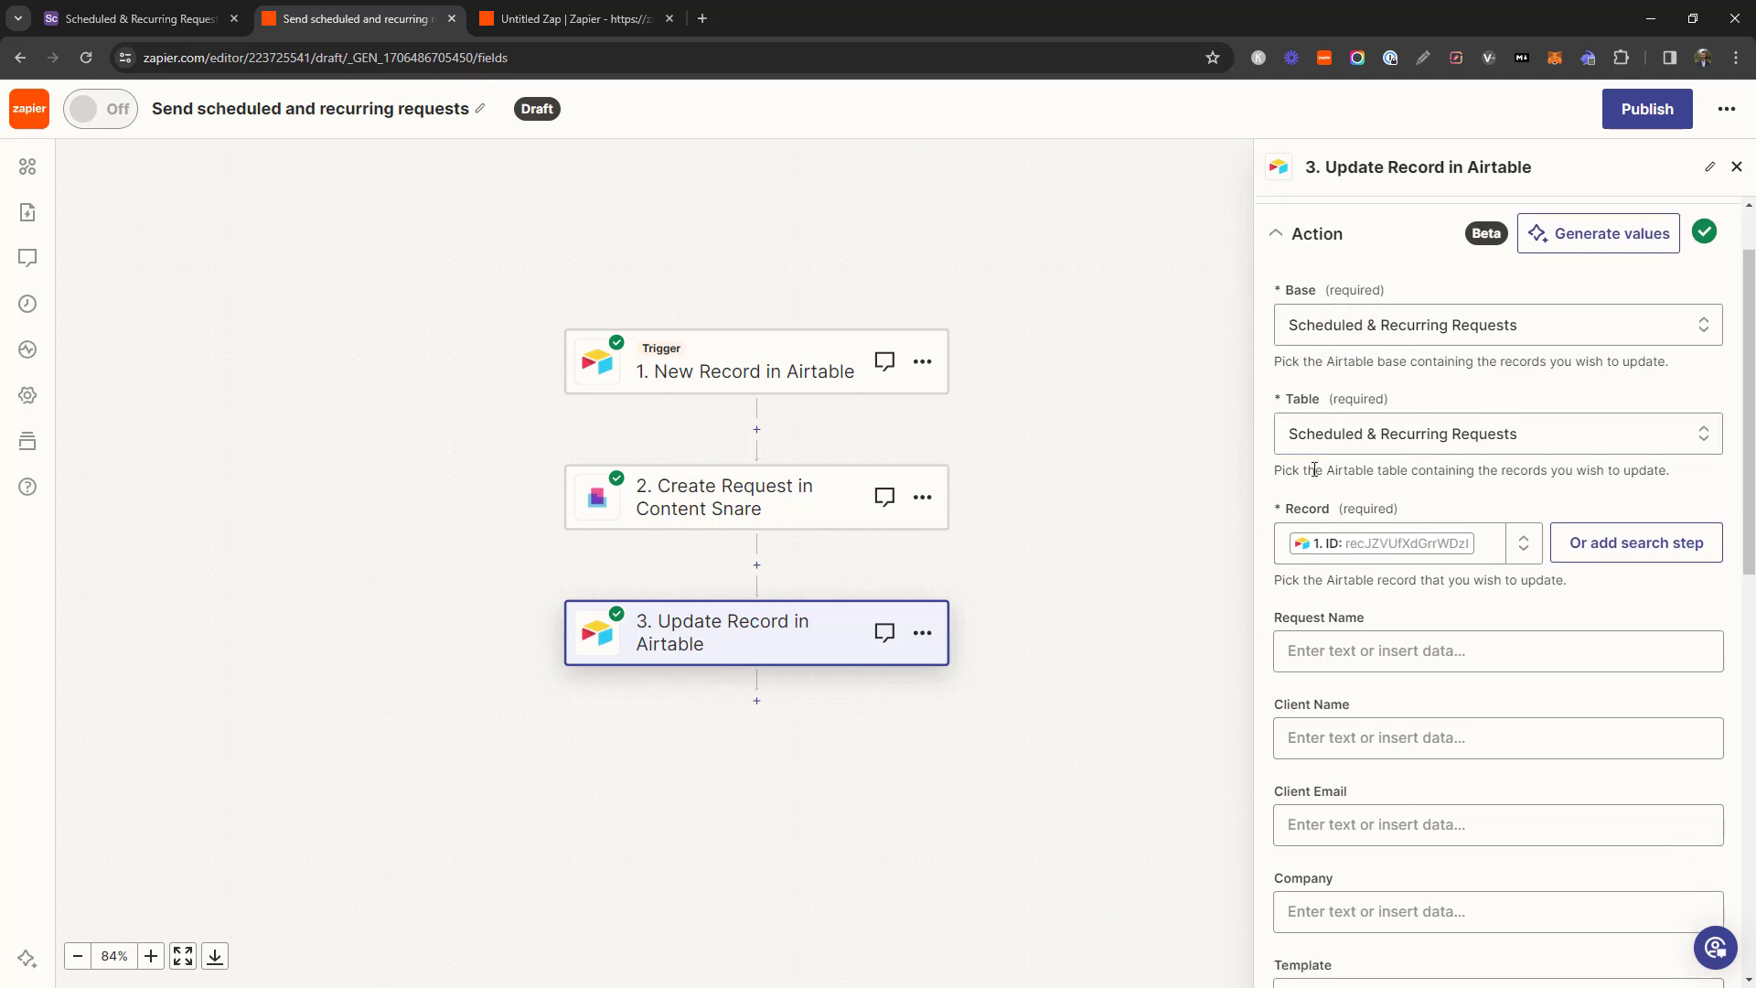
scroll(1463, 477, down, 1)
click(1492, 454)
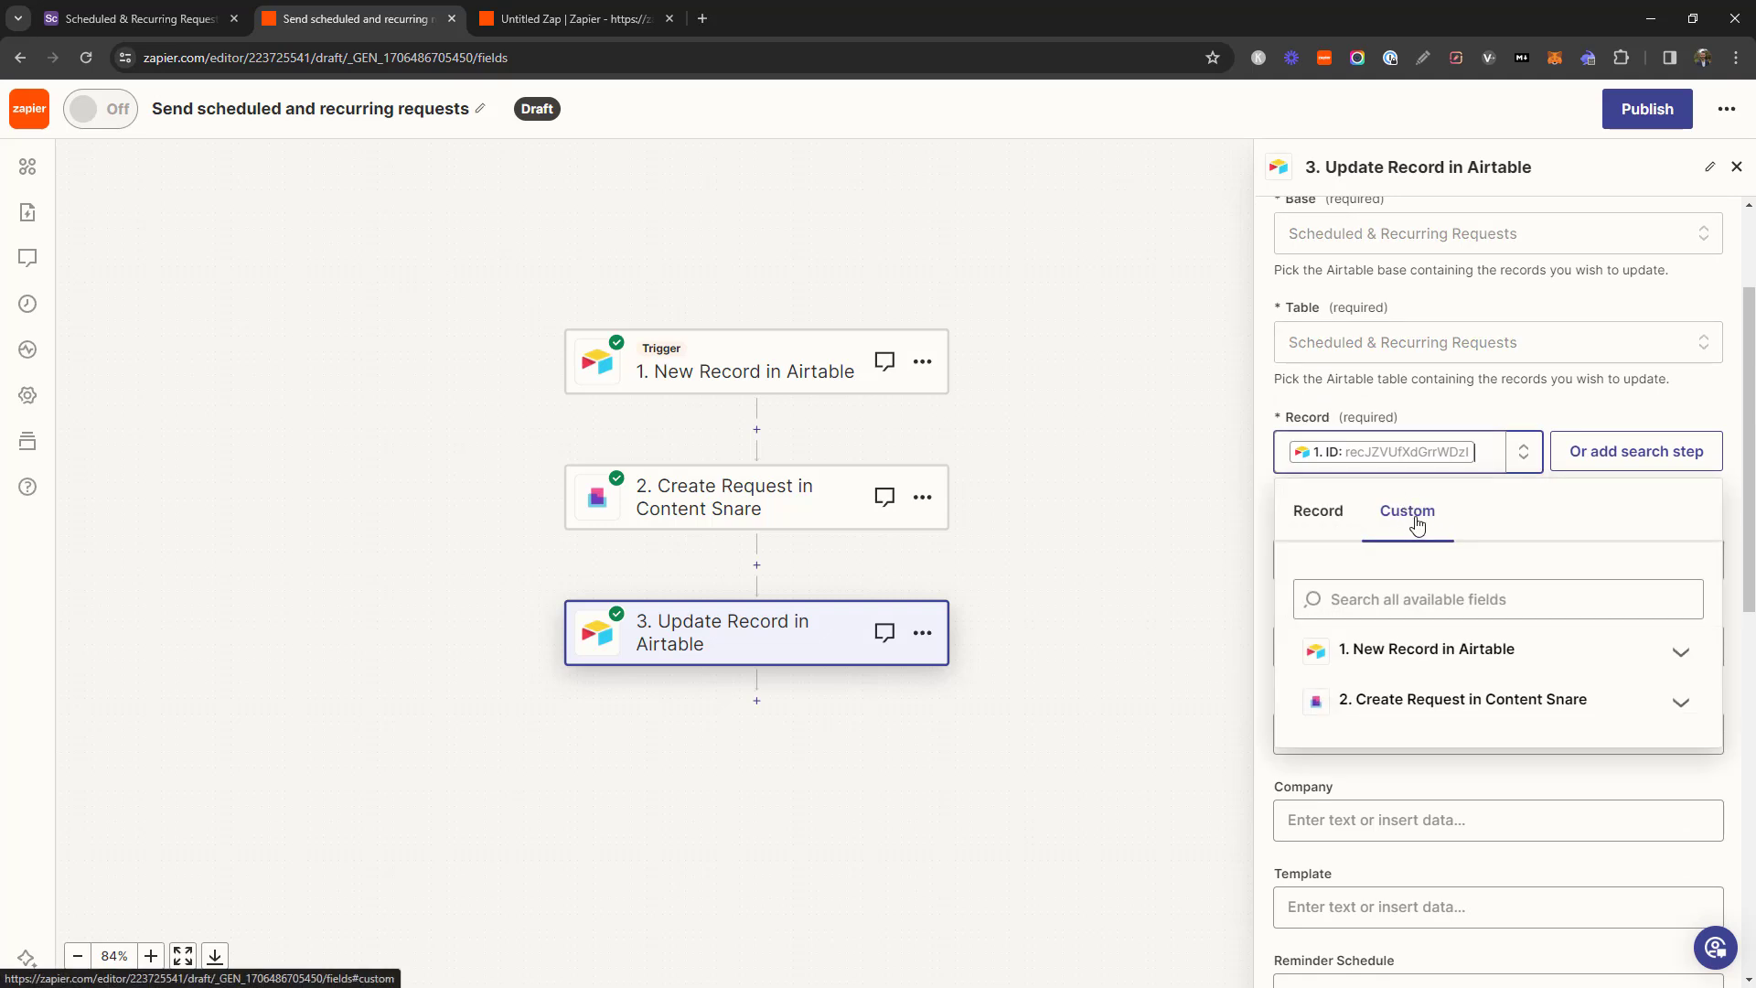
click(1573, 647)
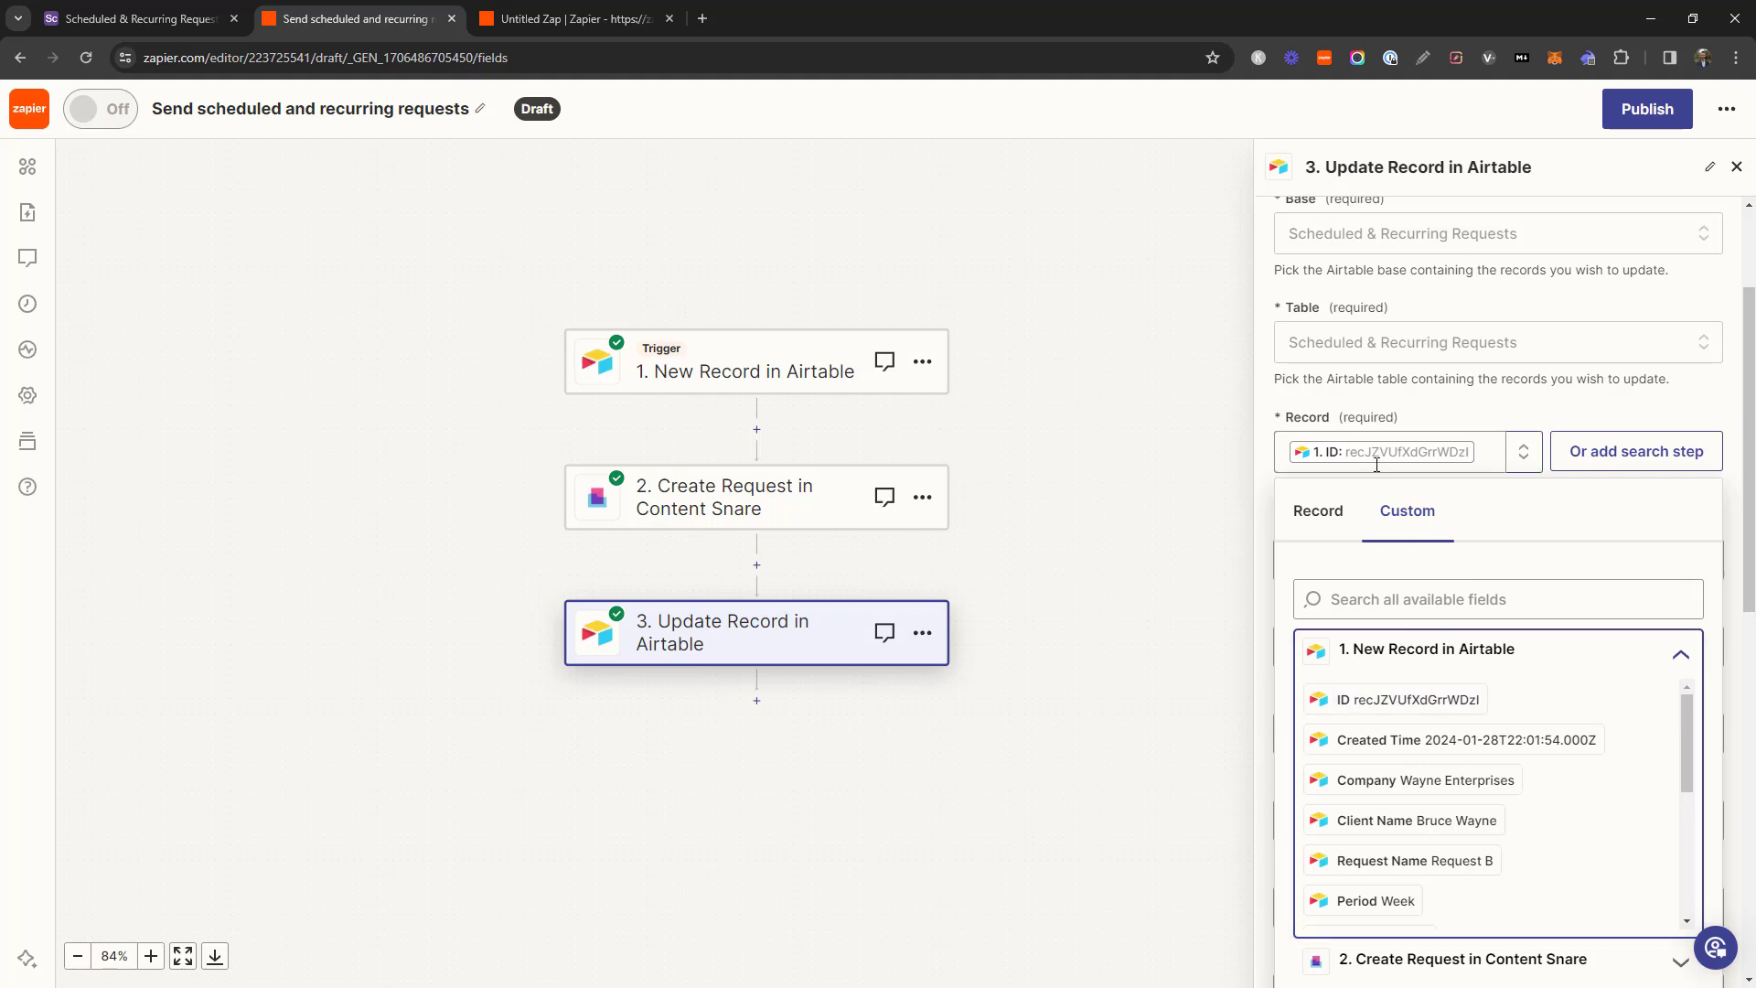
click(1215, 435)
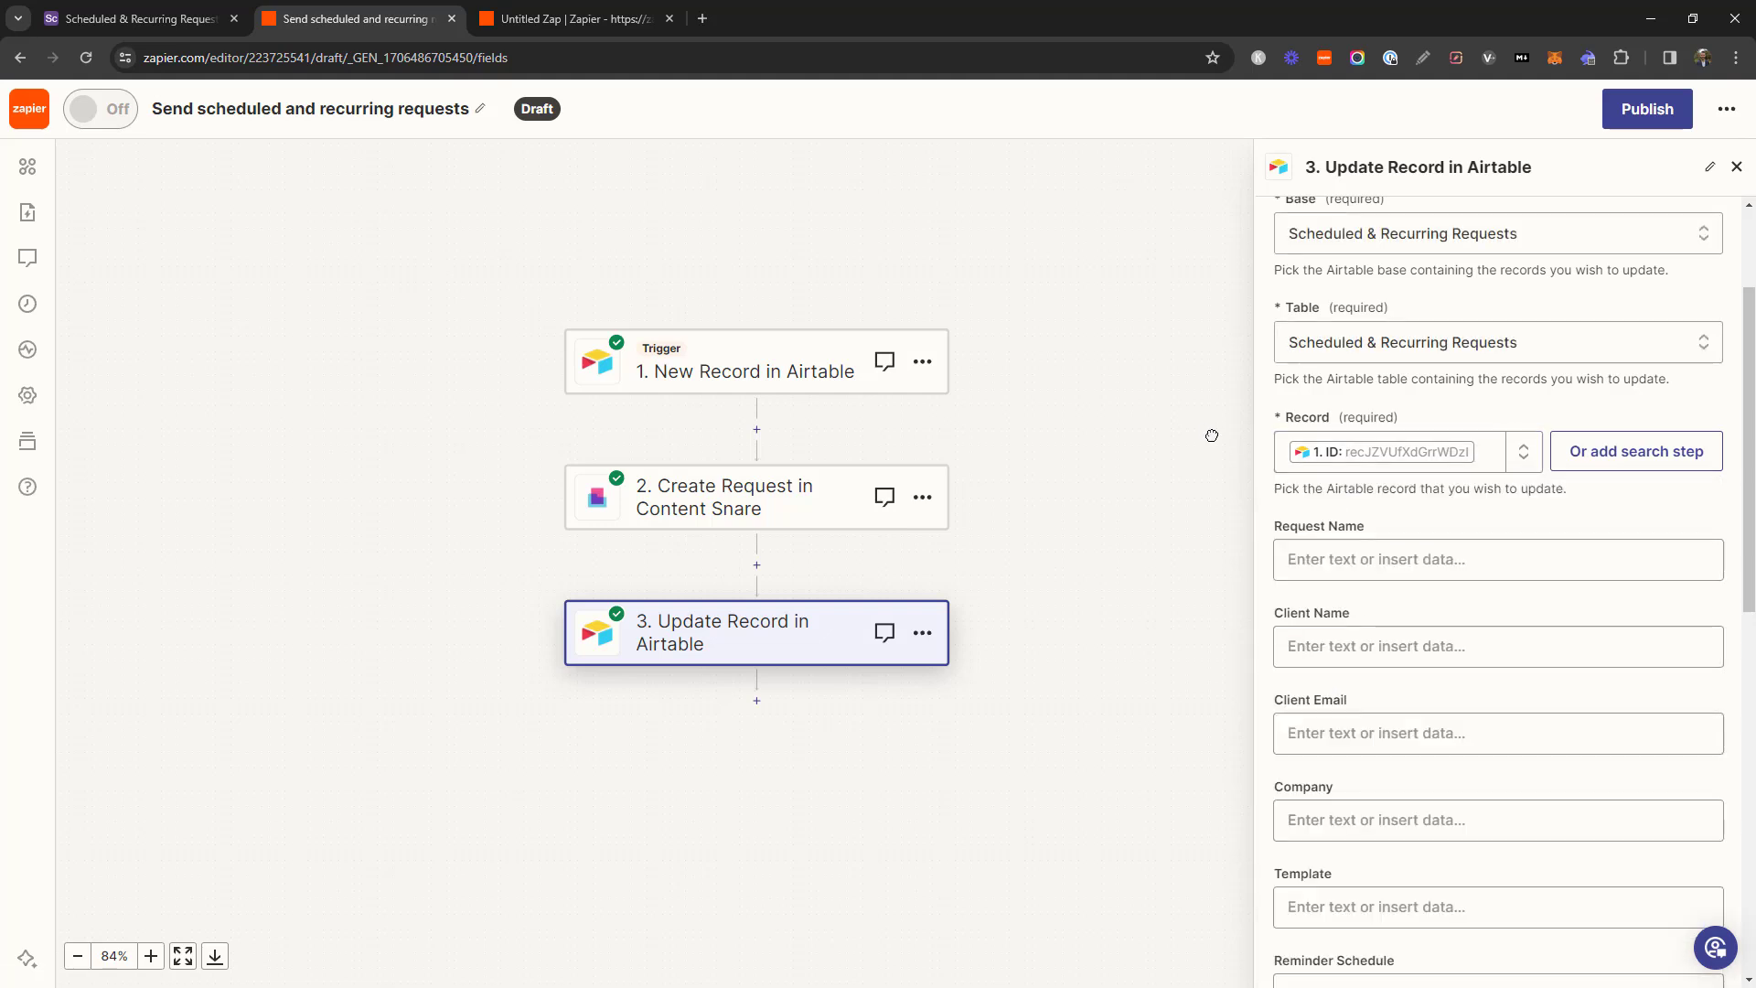
Set Sent to 1 and map Sent Date to zap_meta_human_now
scroll(1537, 650, down, 5)
scroll(1540, 654, down, 4)
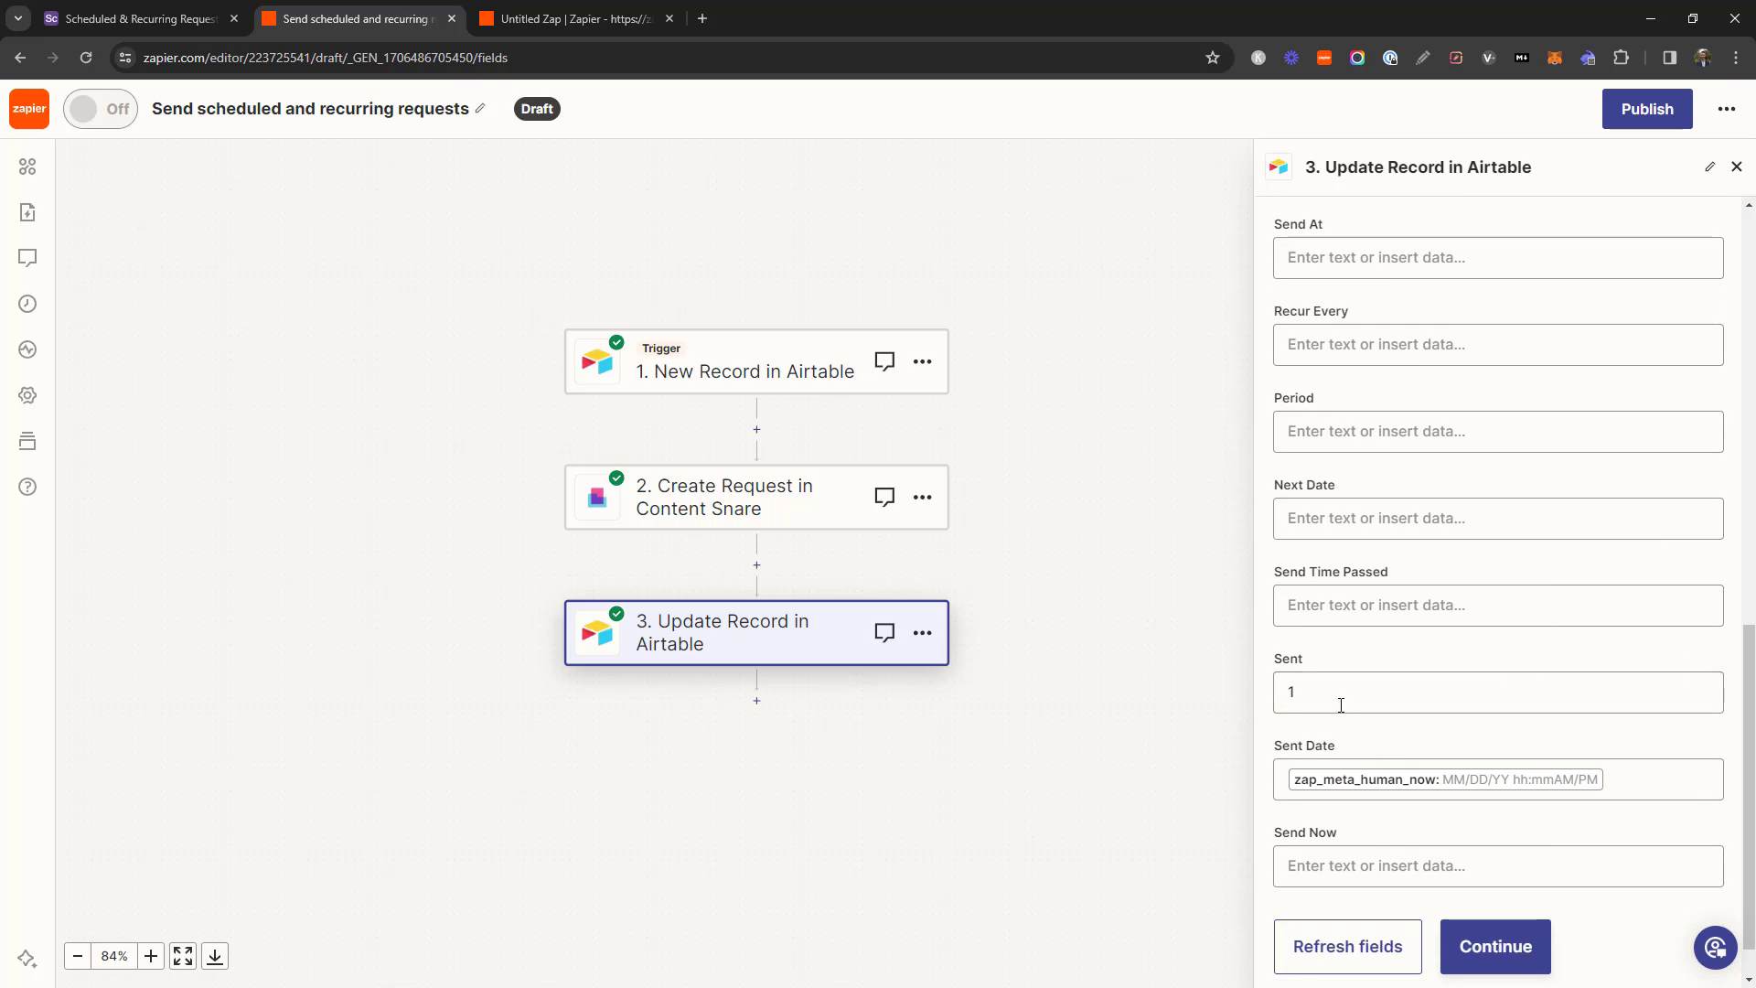
drag(1336, 692, 1266, 696)
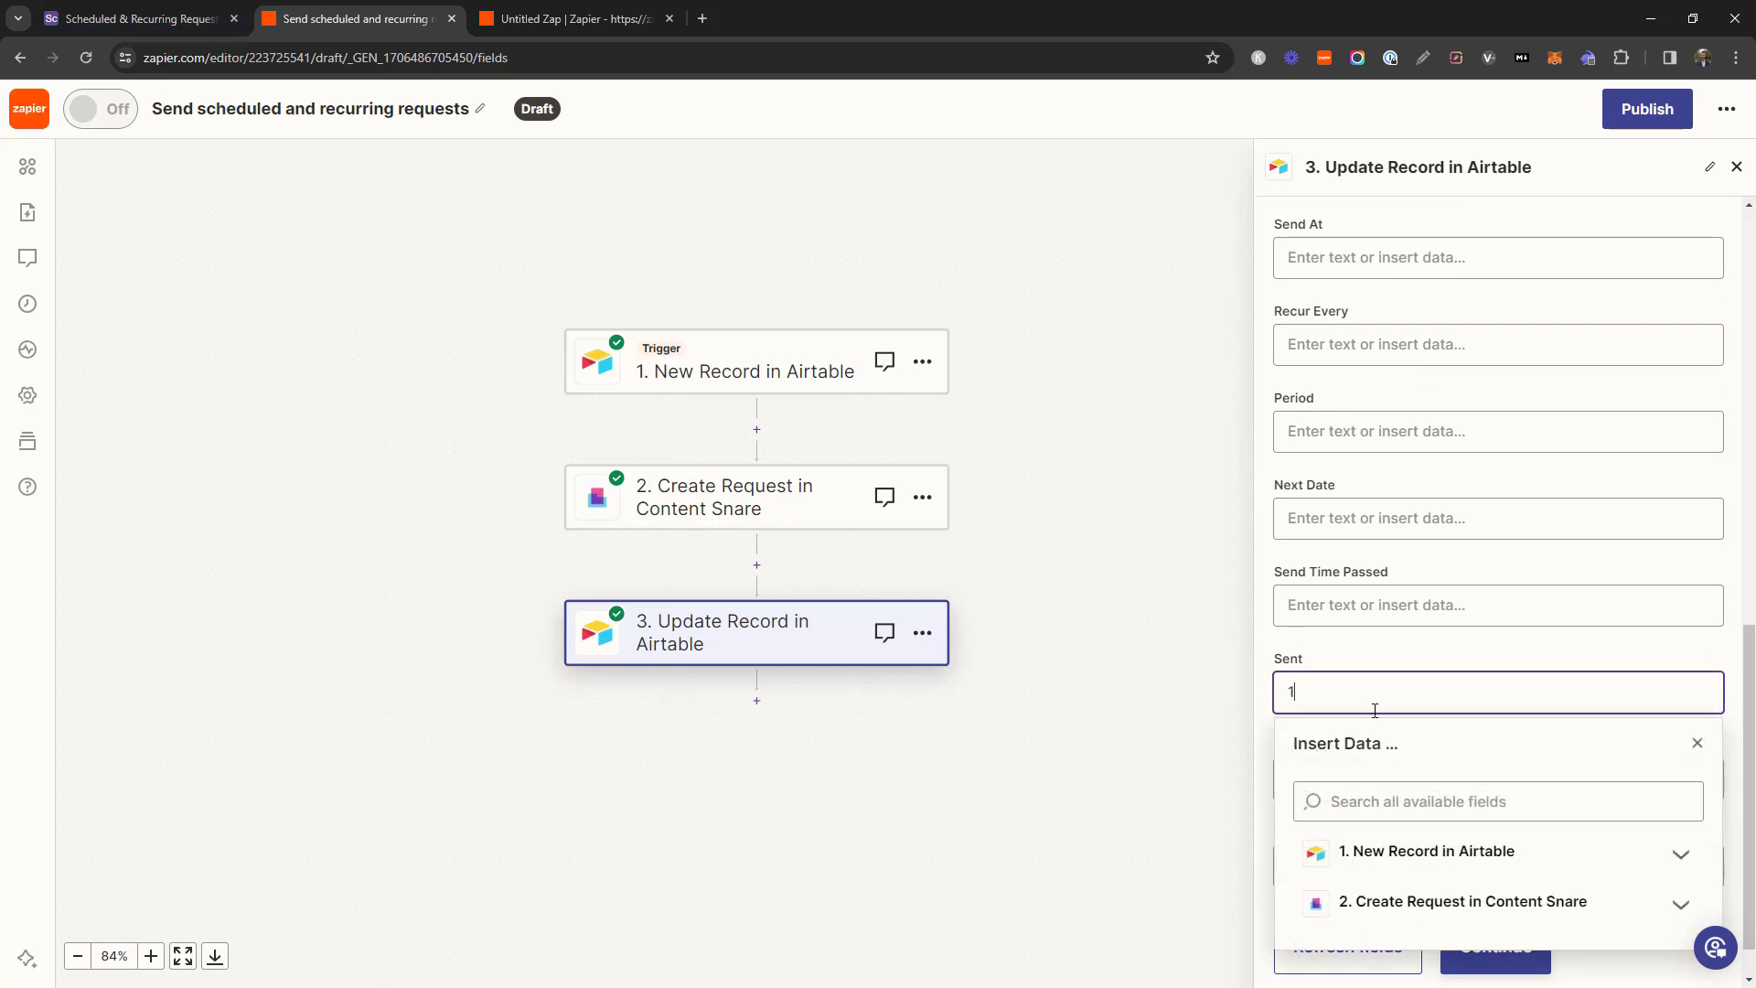
click(1079, 671)
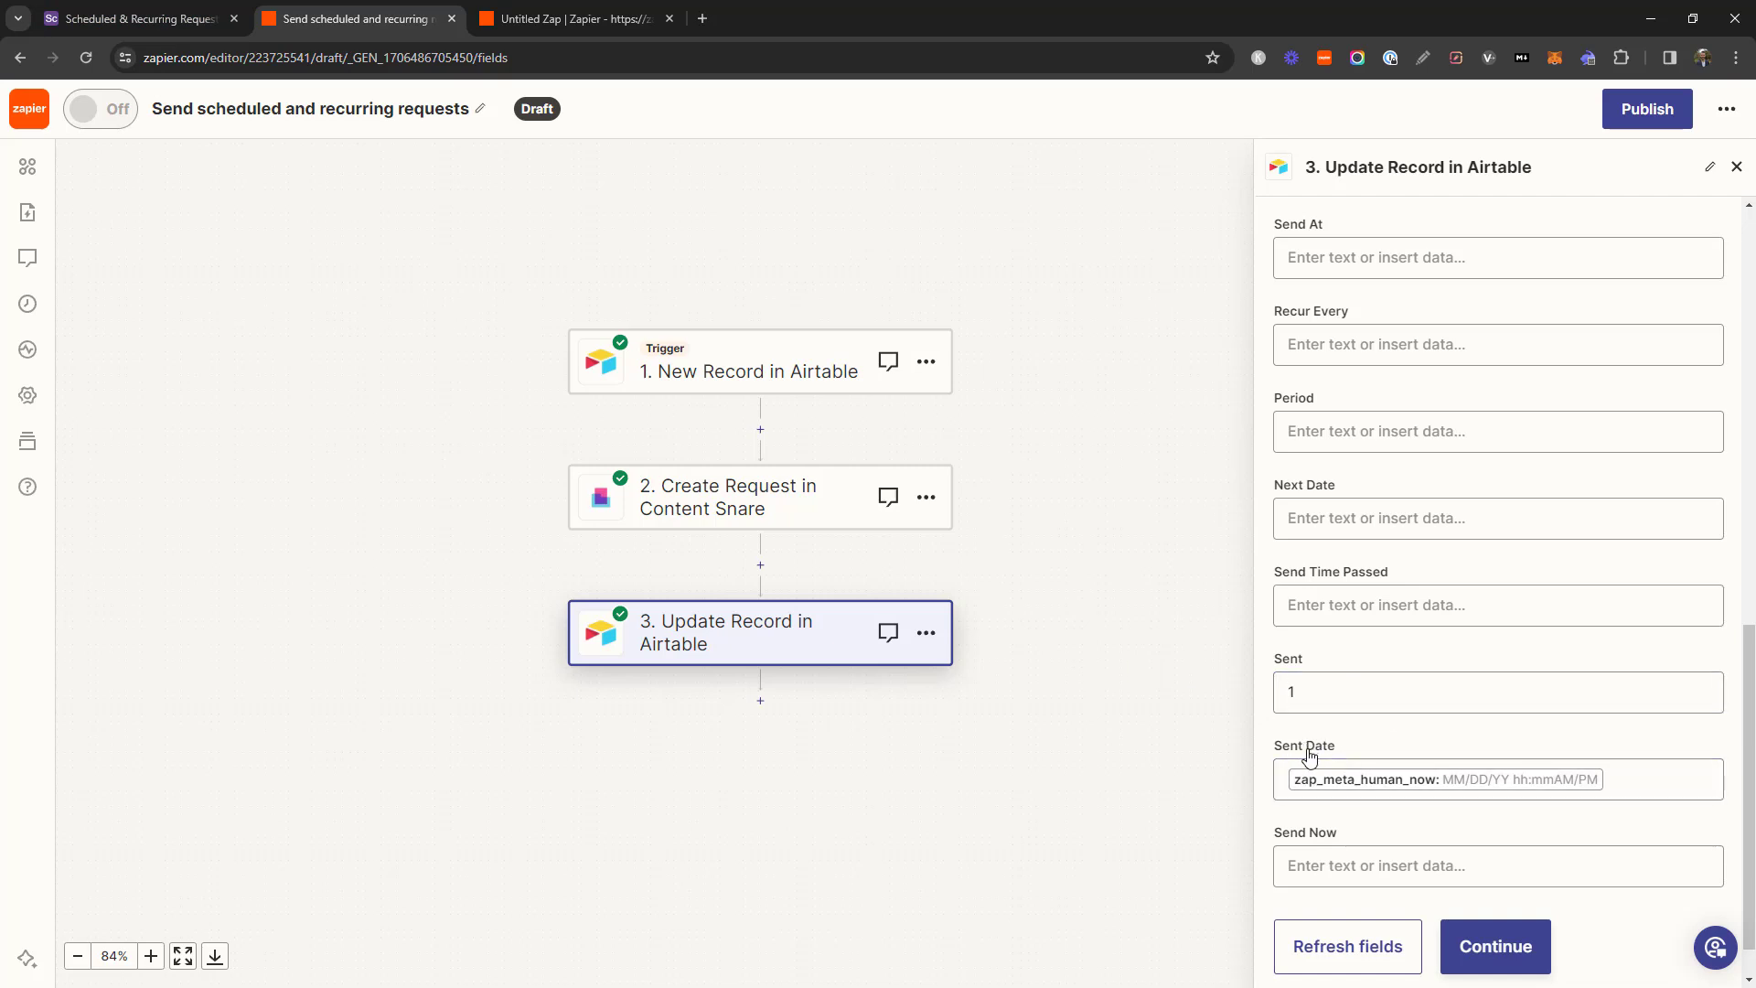
click(1656, 774)
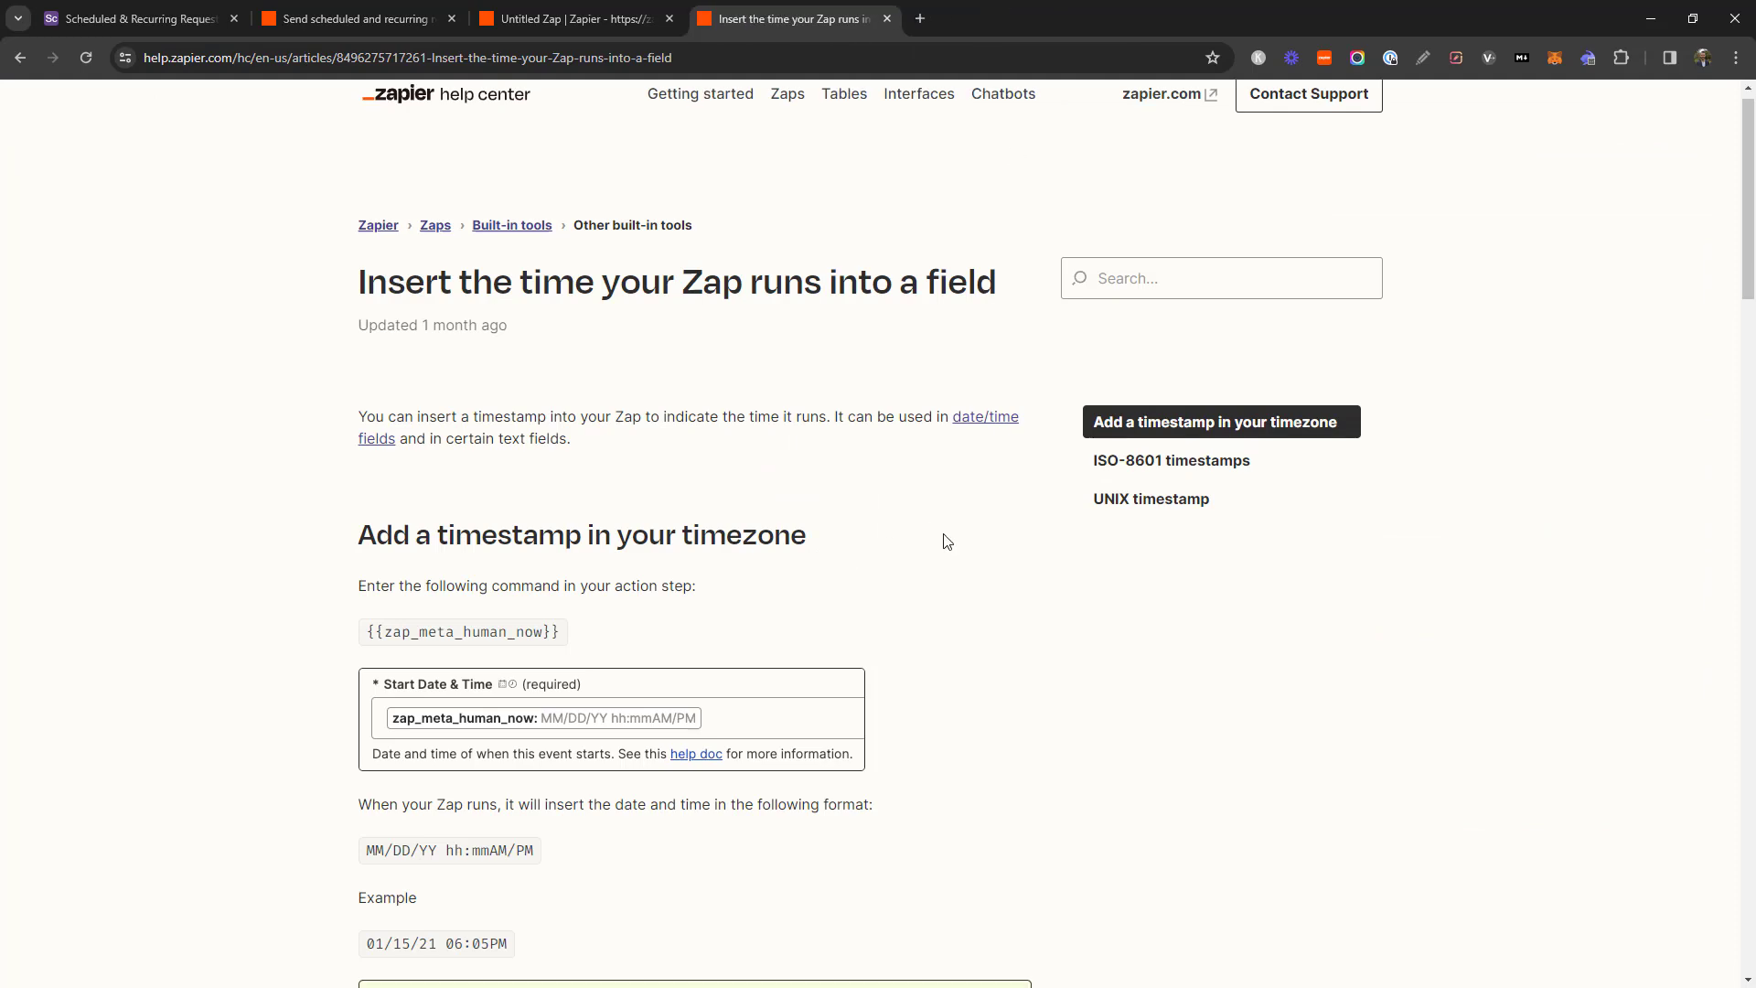
Read the 'Insert the time your Zap runs' article and select its timestamp placeholder code
scroll(565, 286, down, 4)
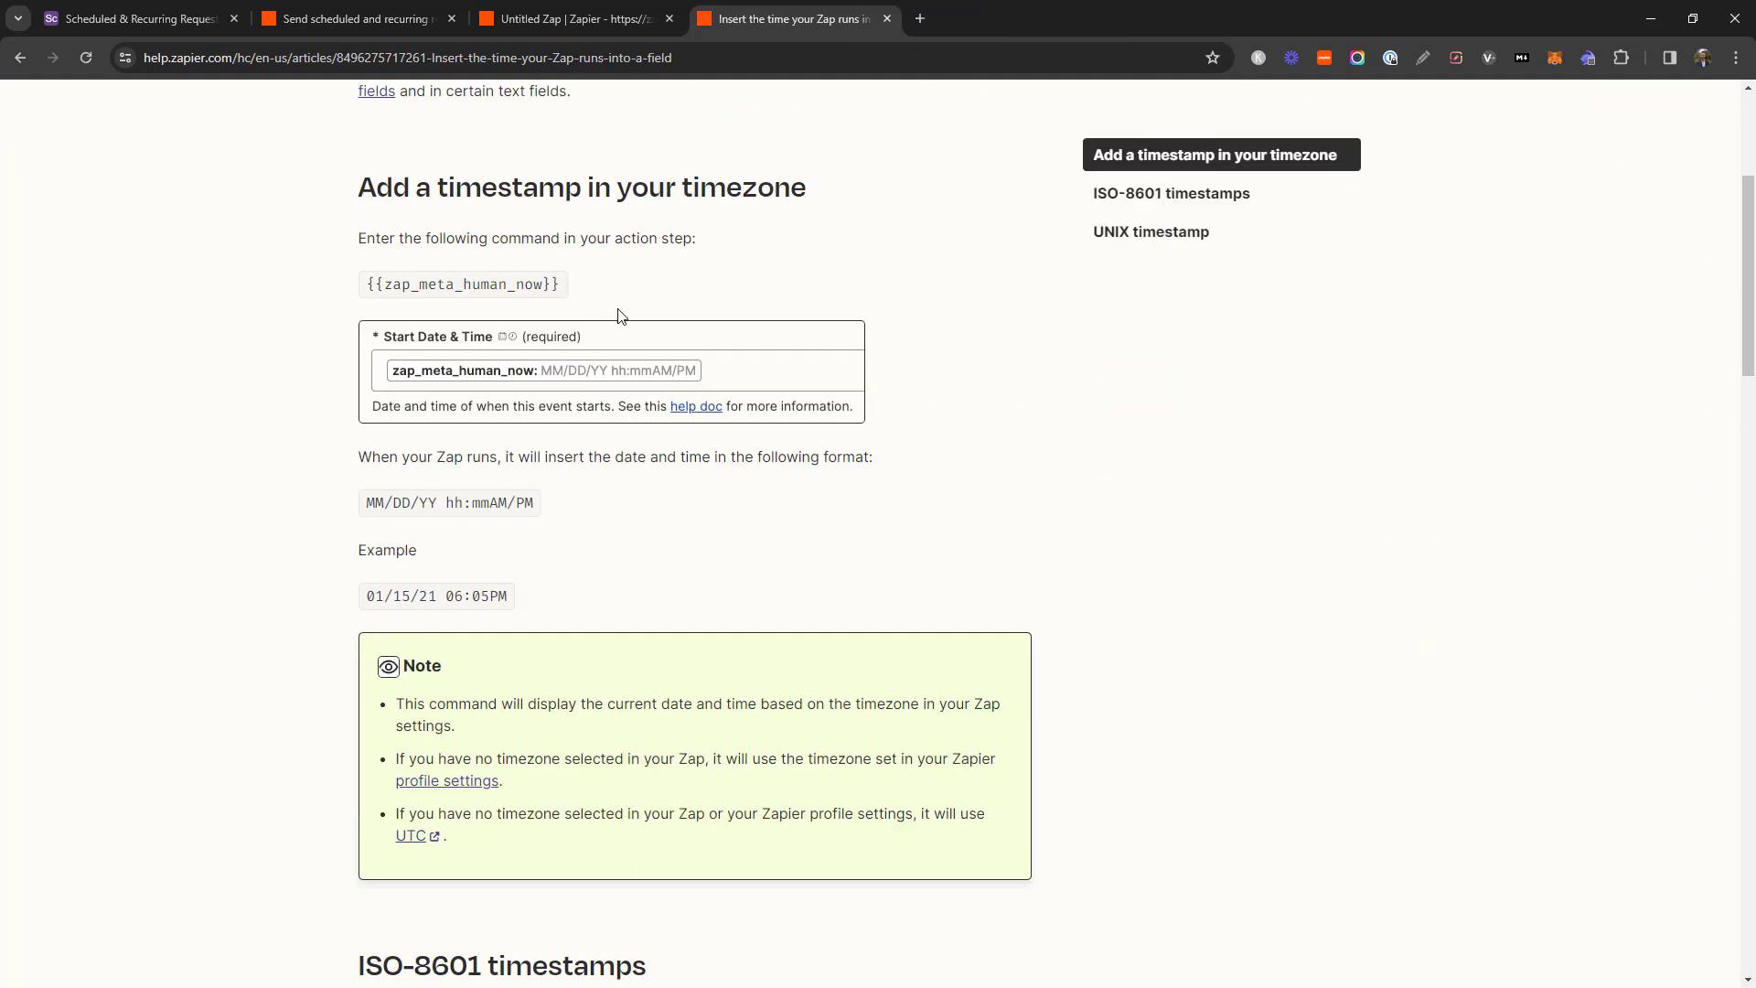
drag(558, 290, 366, 291)
scroll(663, 220, up, 4)
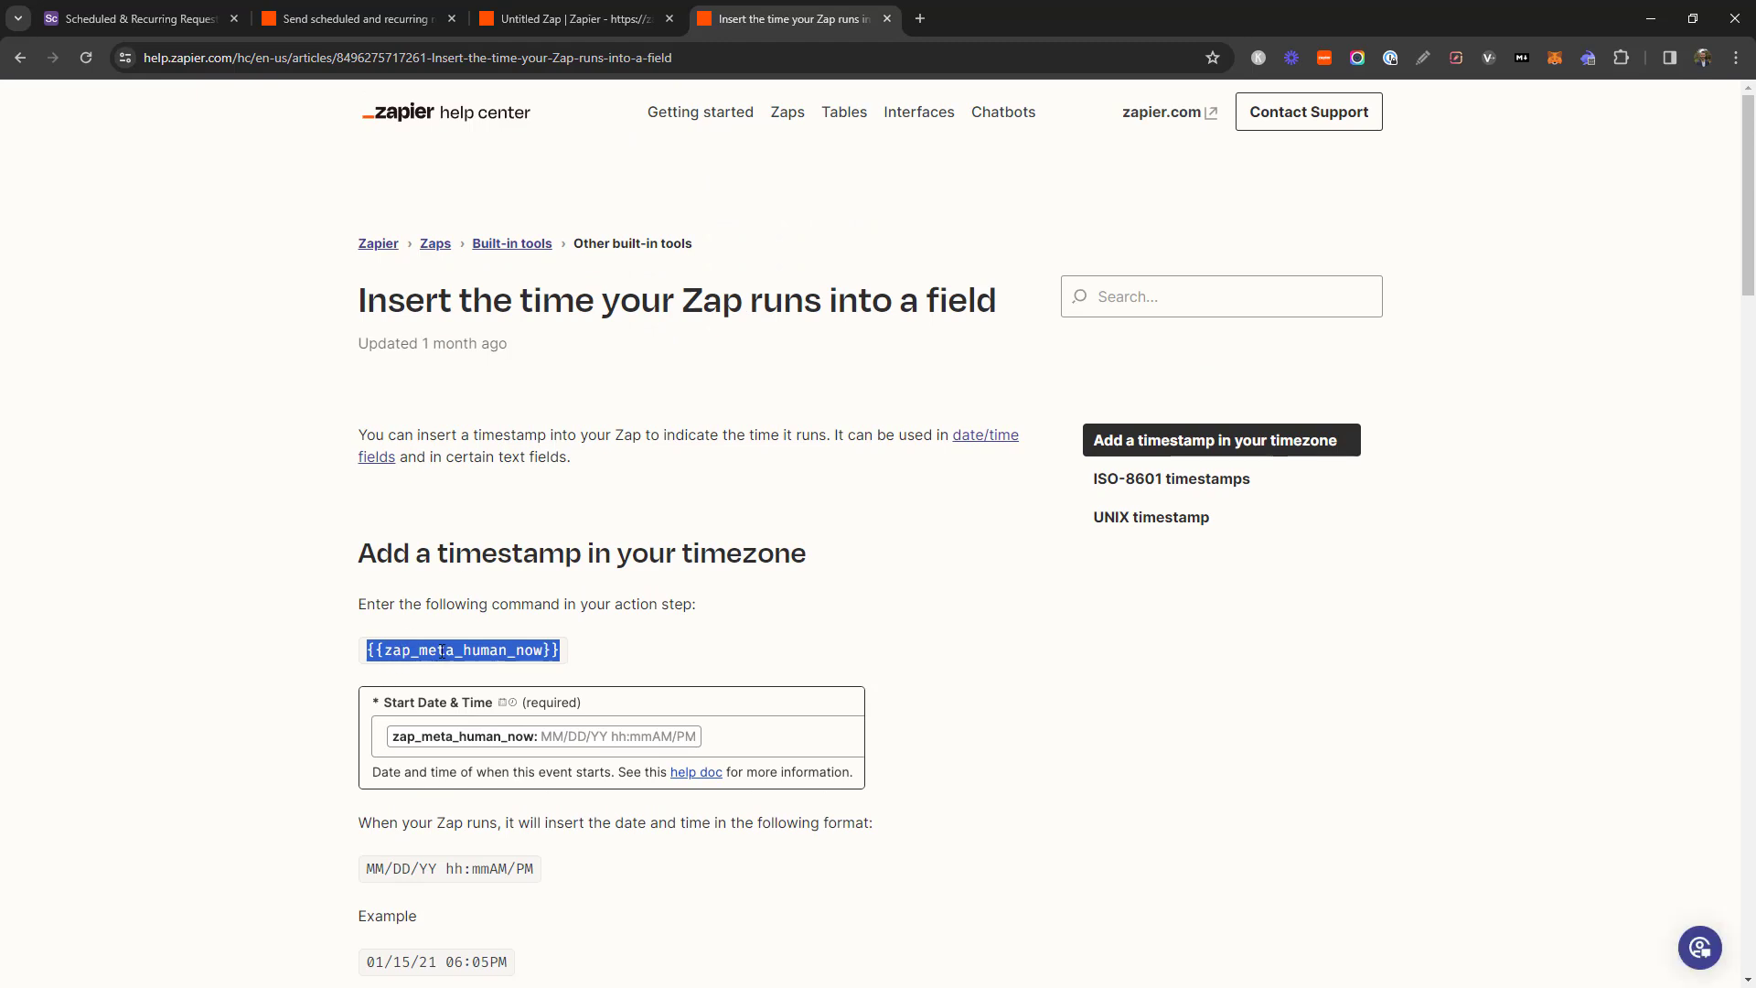
drag(562, 650, 416, 647)
Back in the recurring requests zap, close the Sent Date insert-data list and return to Airtable
click(582, 25)
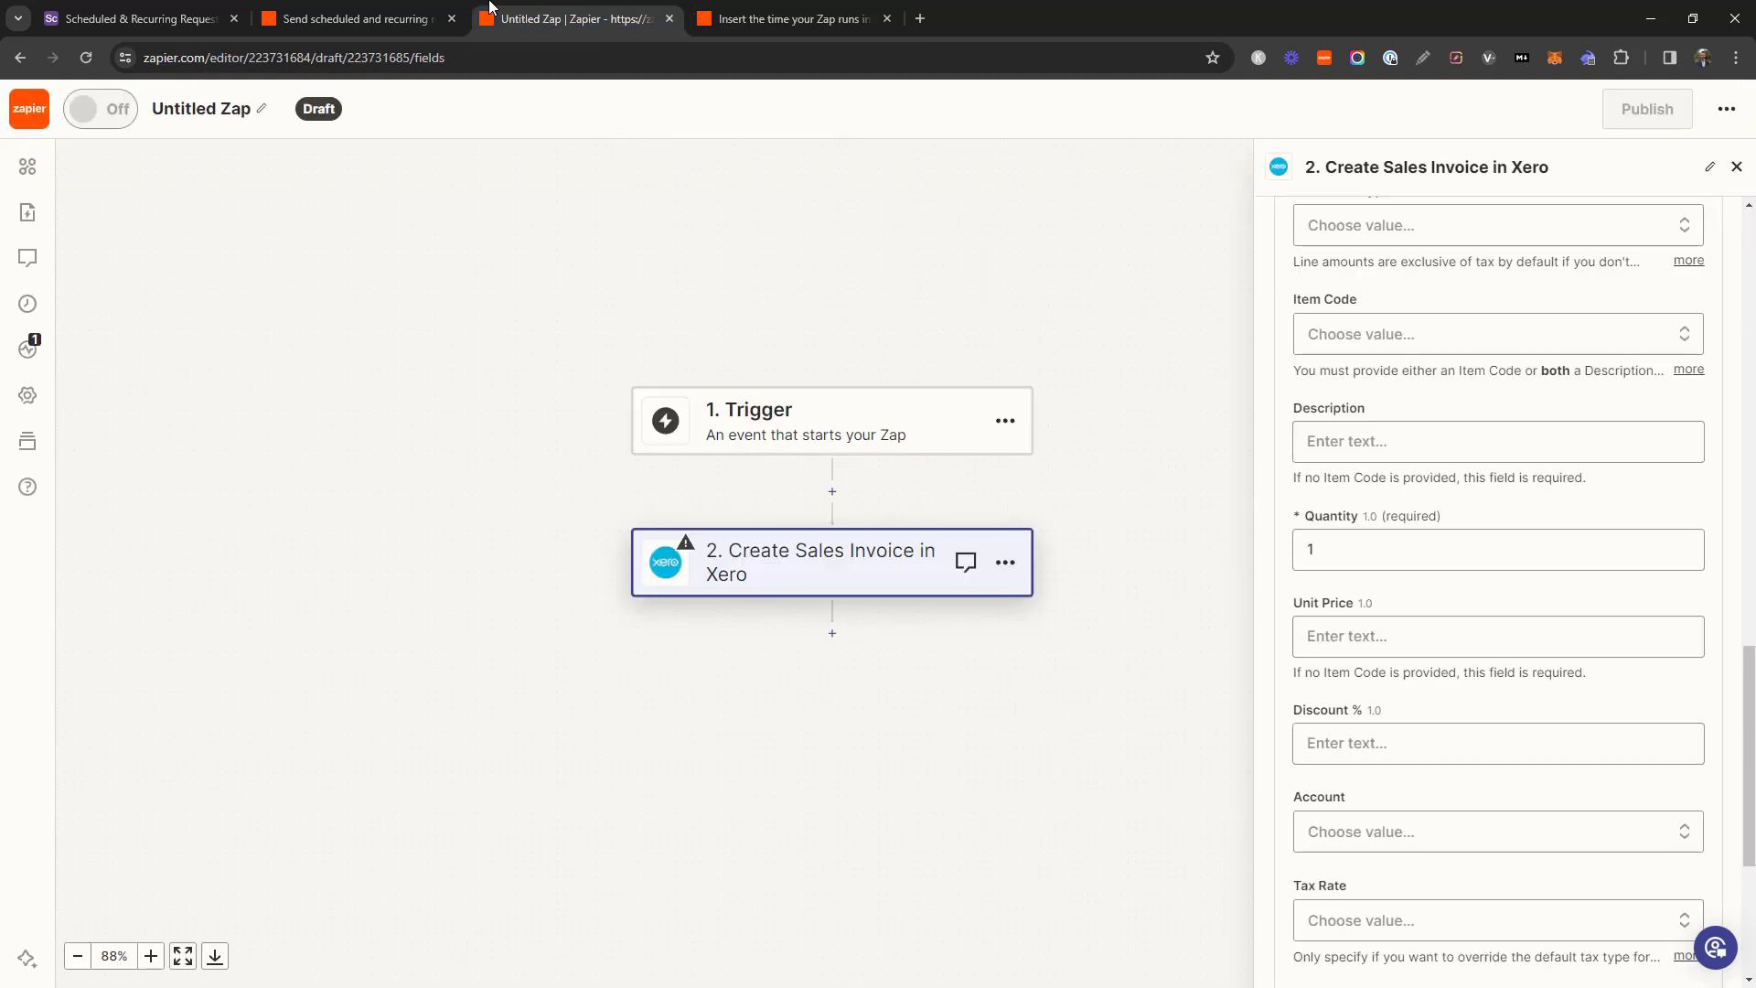
click(329, 13)
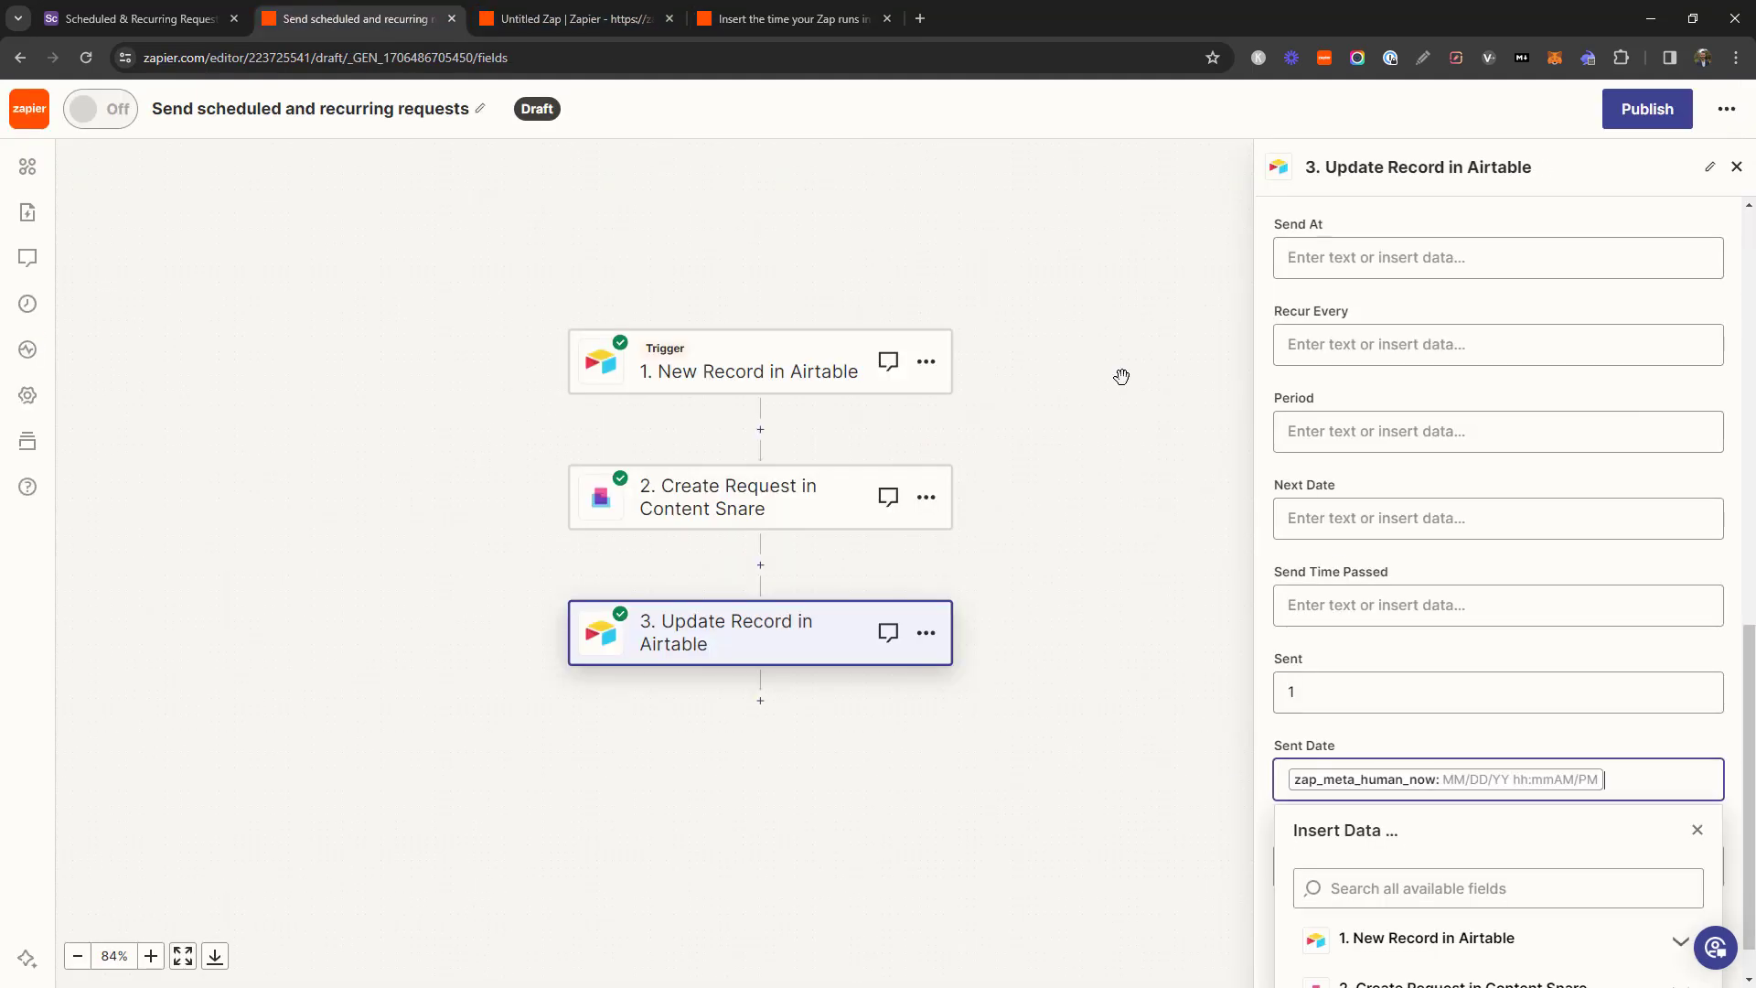
click(1698, 829)
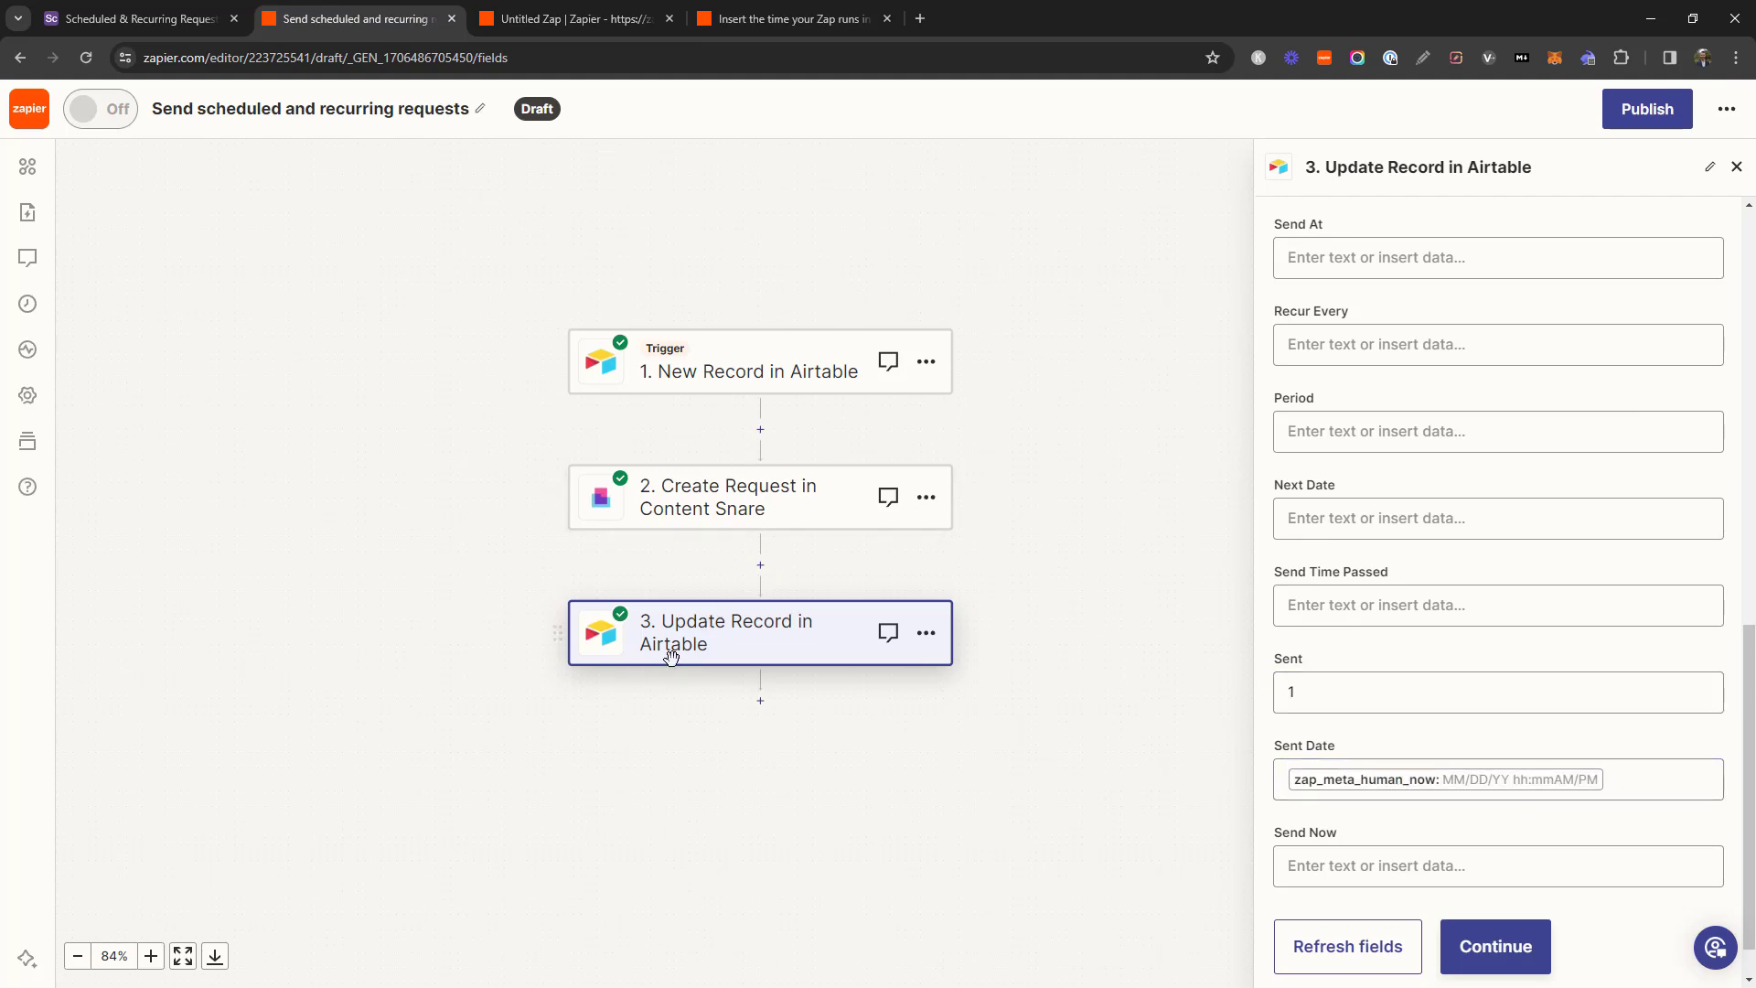
click(166, 11)
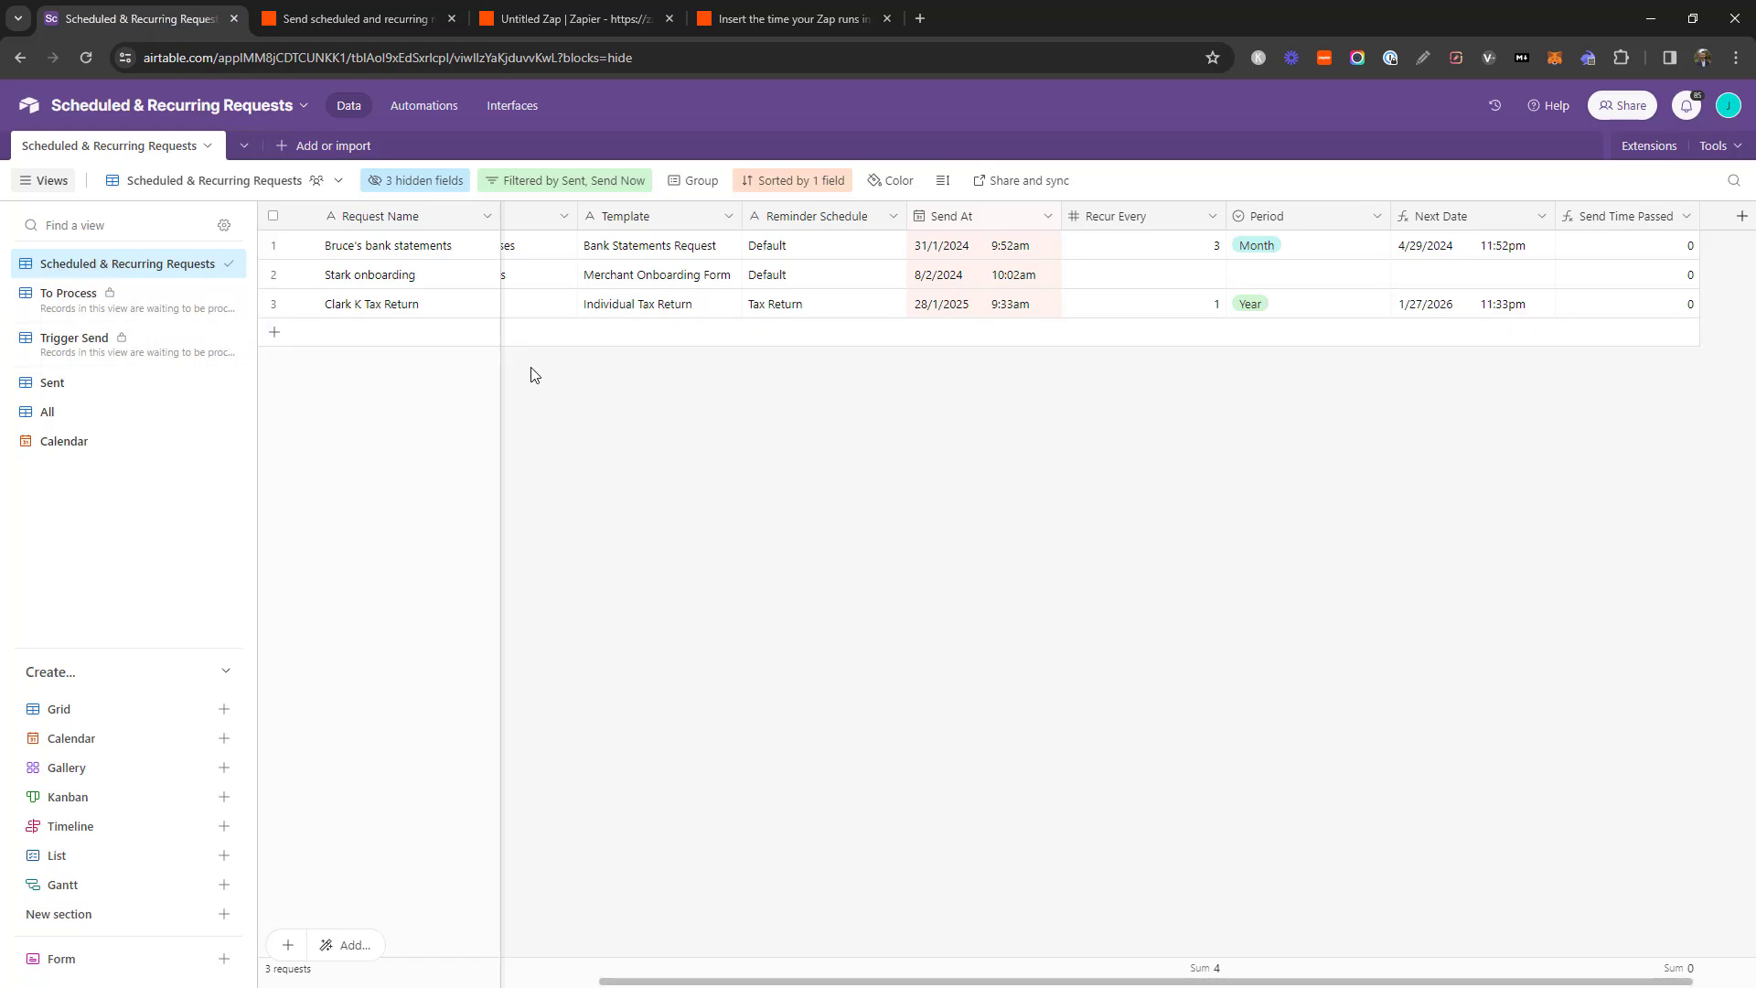
Review the Trigger Send and Sent views of the requests table
click(131, 366)
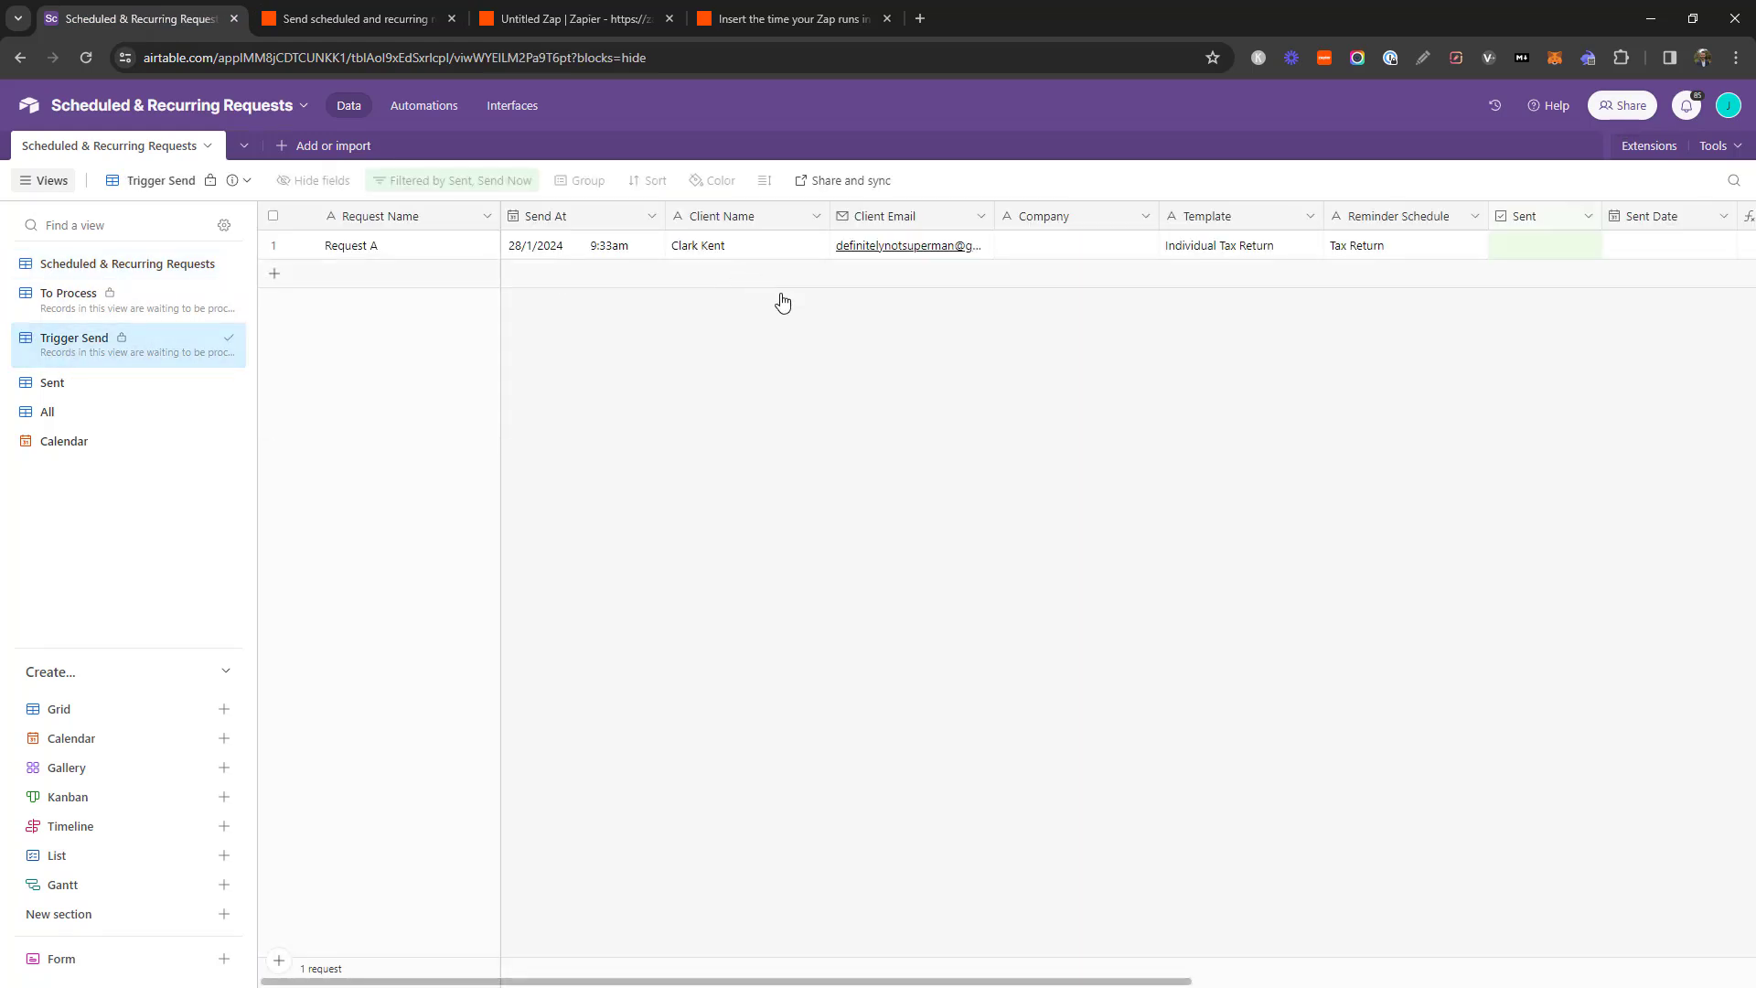
drag(1036, 981, 1232, 981)
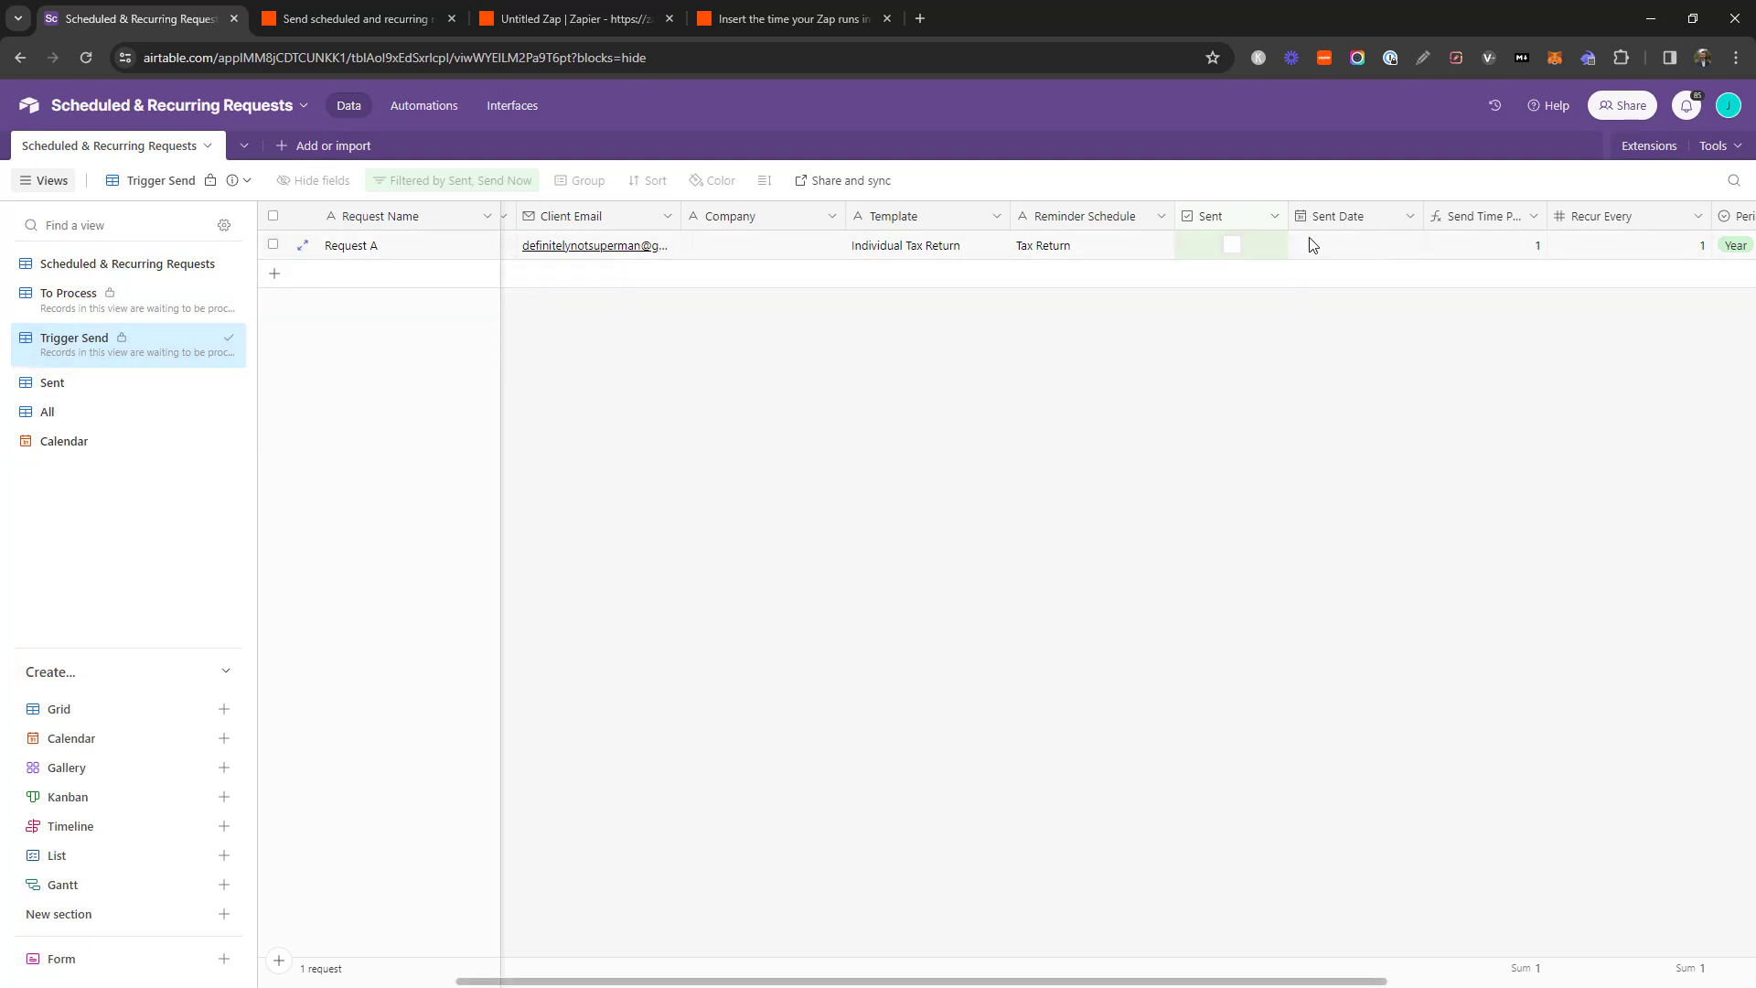
click(78, 384)
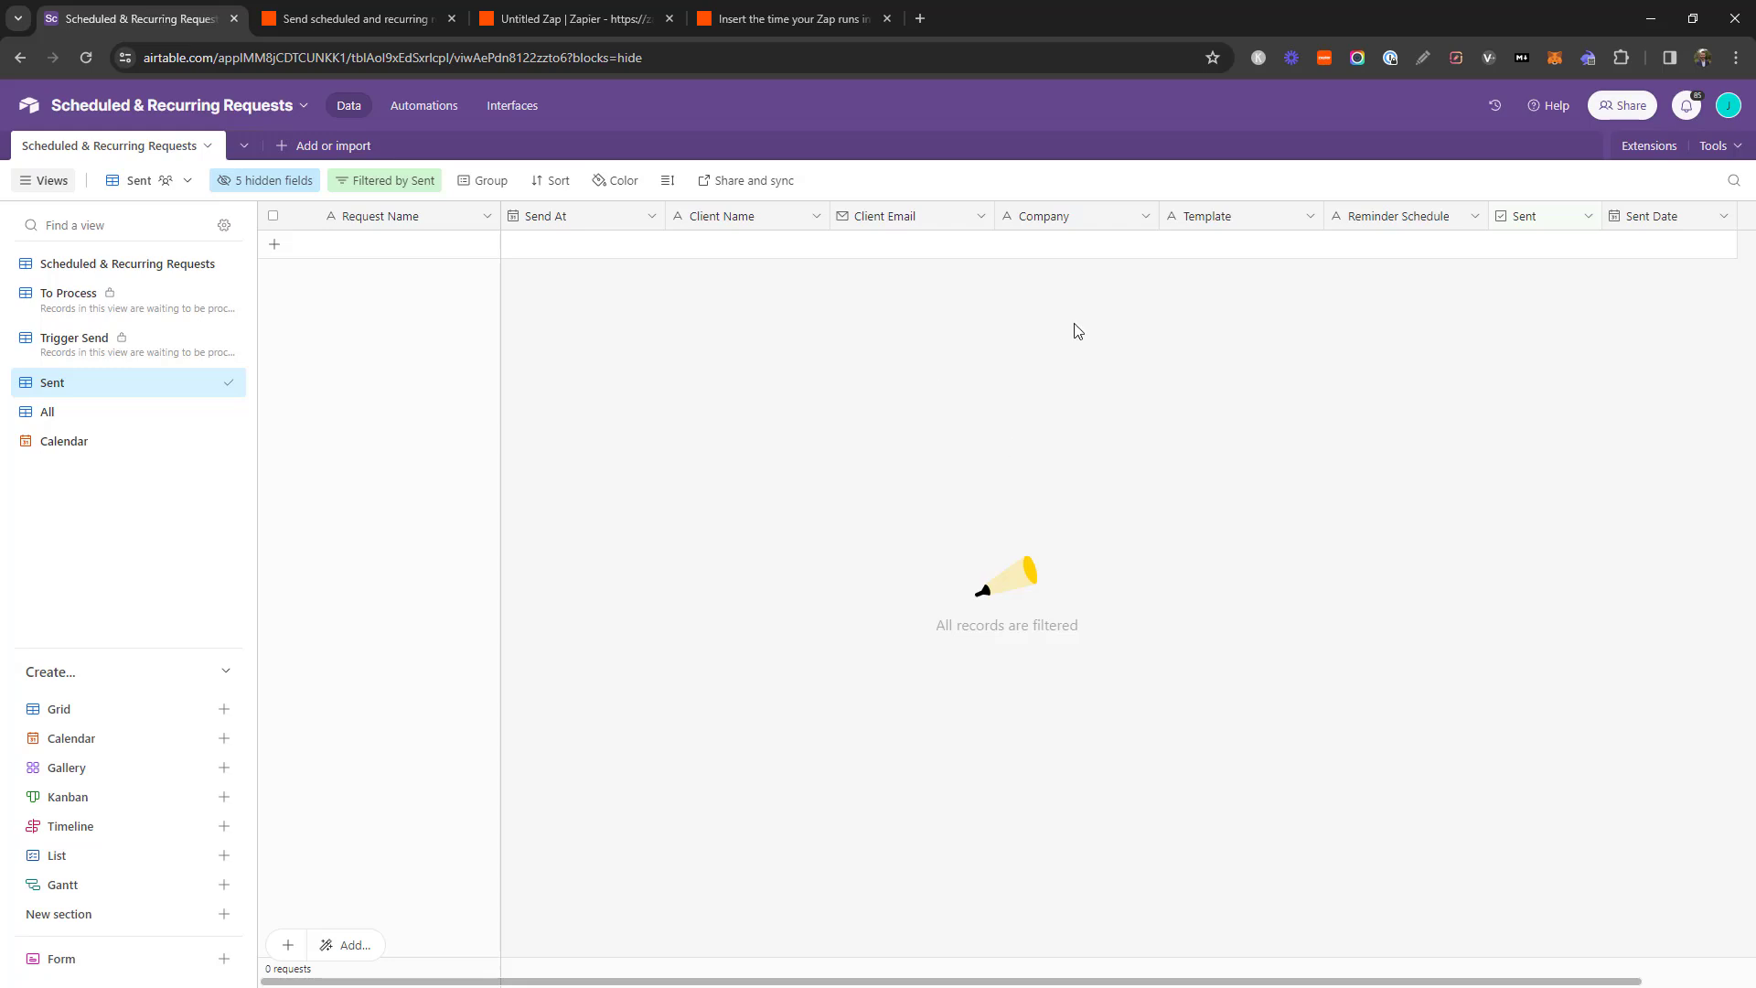
Return to the main requests grid, select the three request rows, then go to the Untitled Zap
click(114, 264)
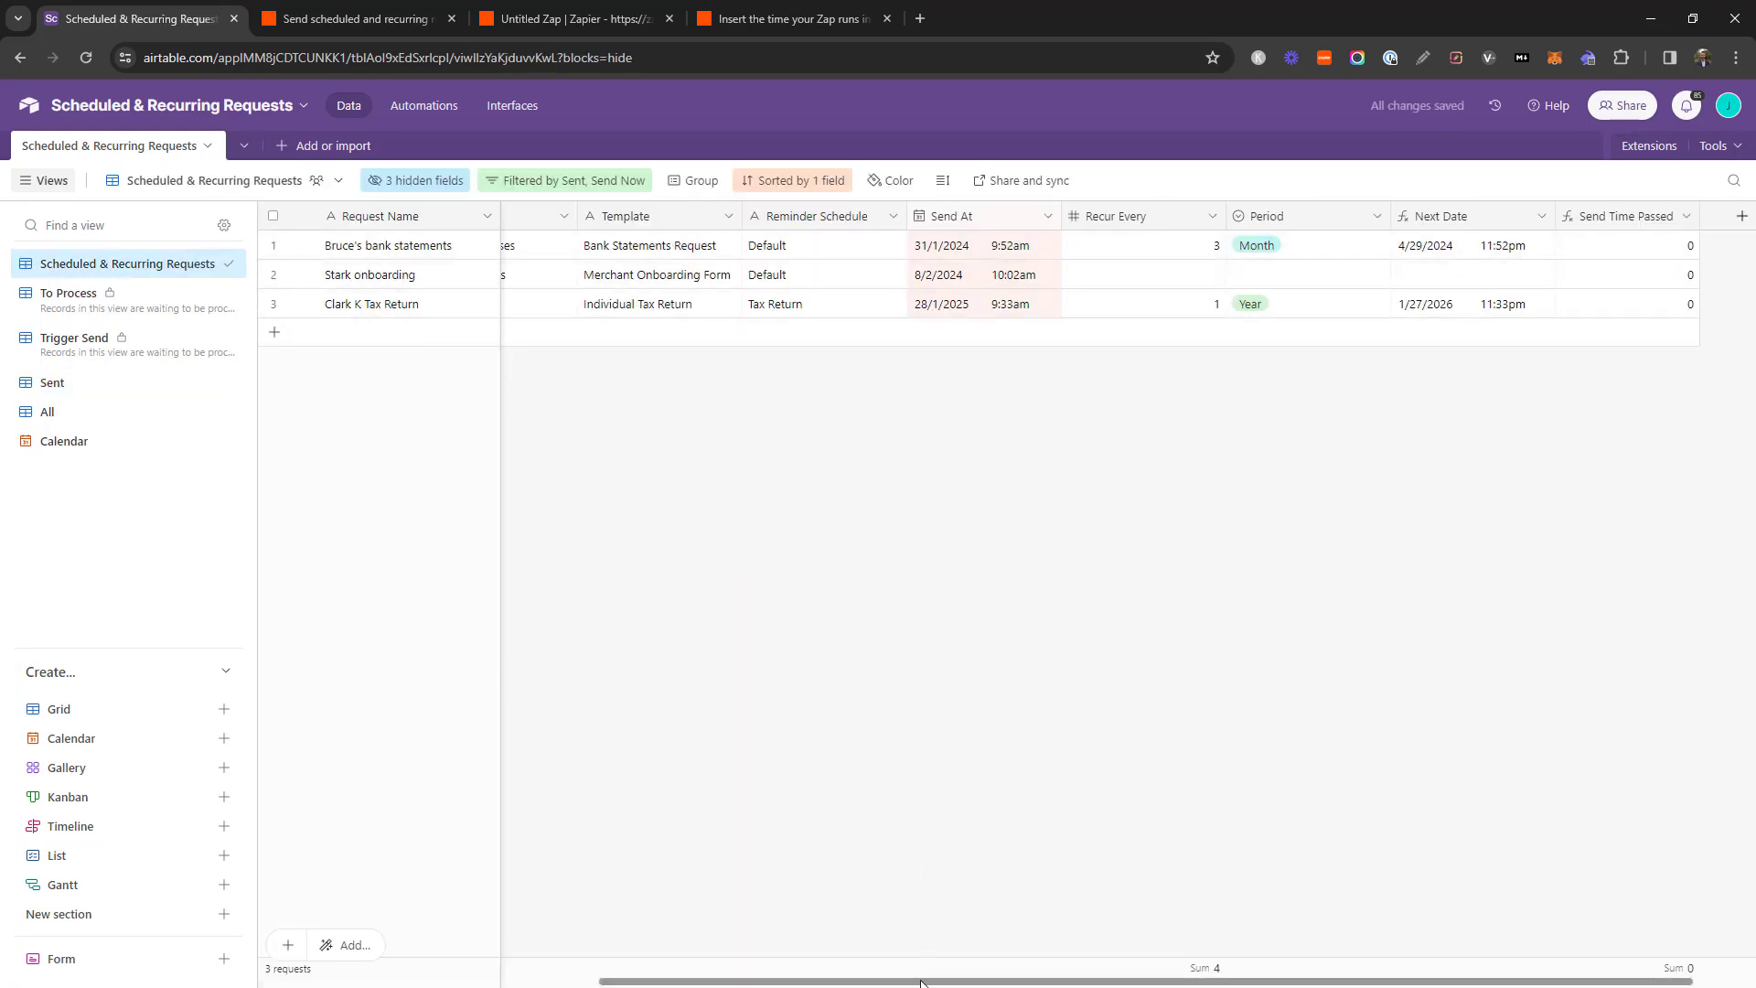
scroll(925, 964, left, 5)
drag(1261, 252, 428, 315)
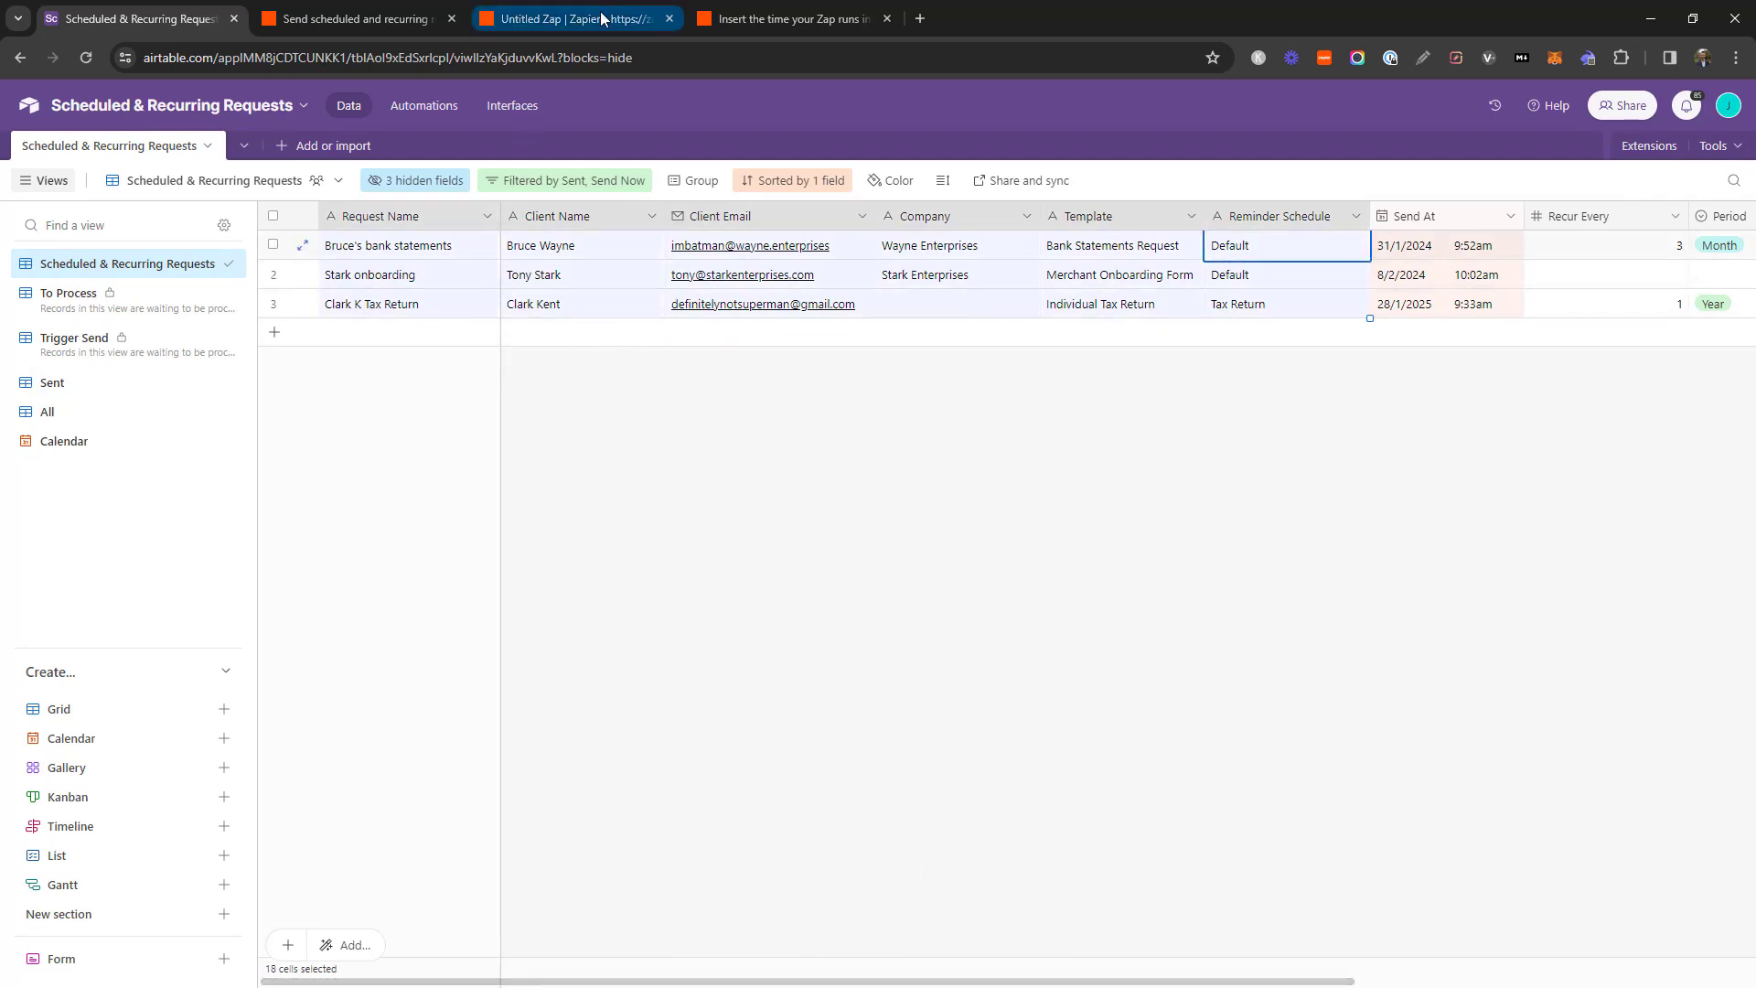
click(631, 17)
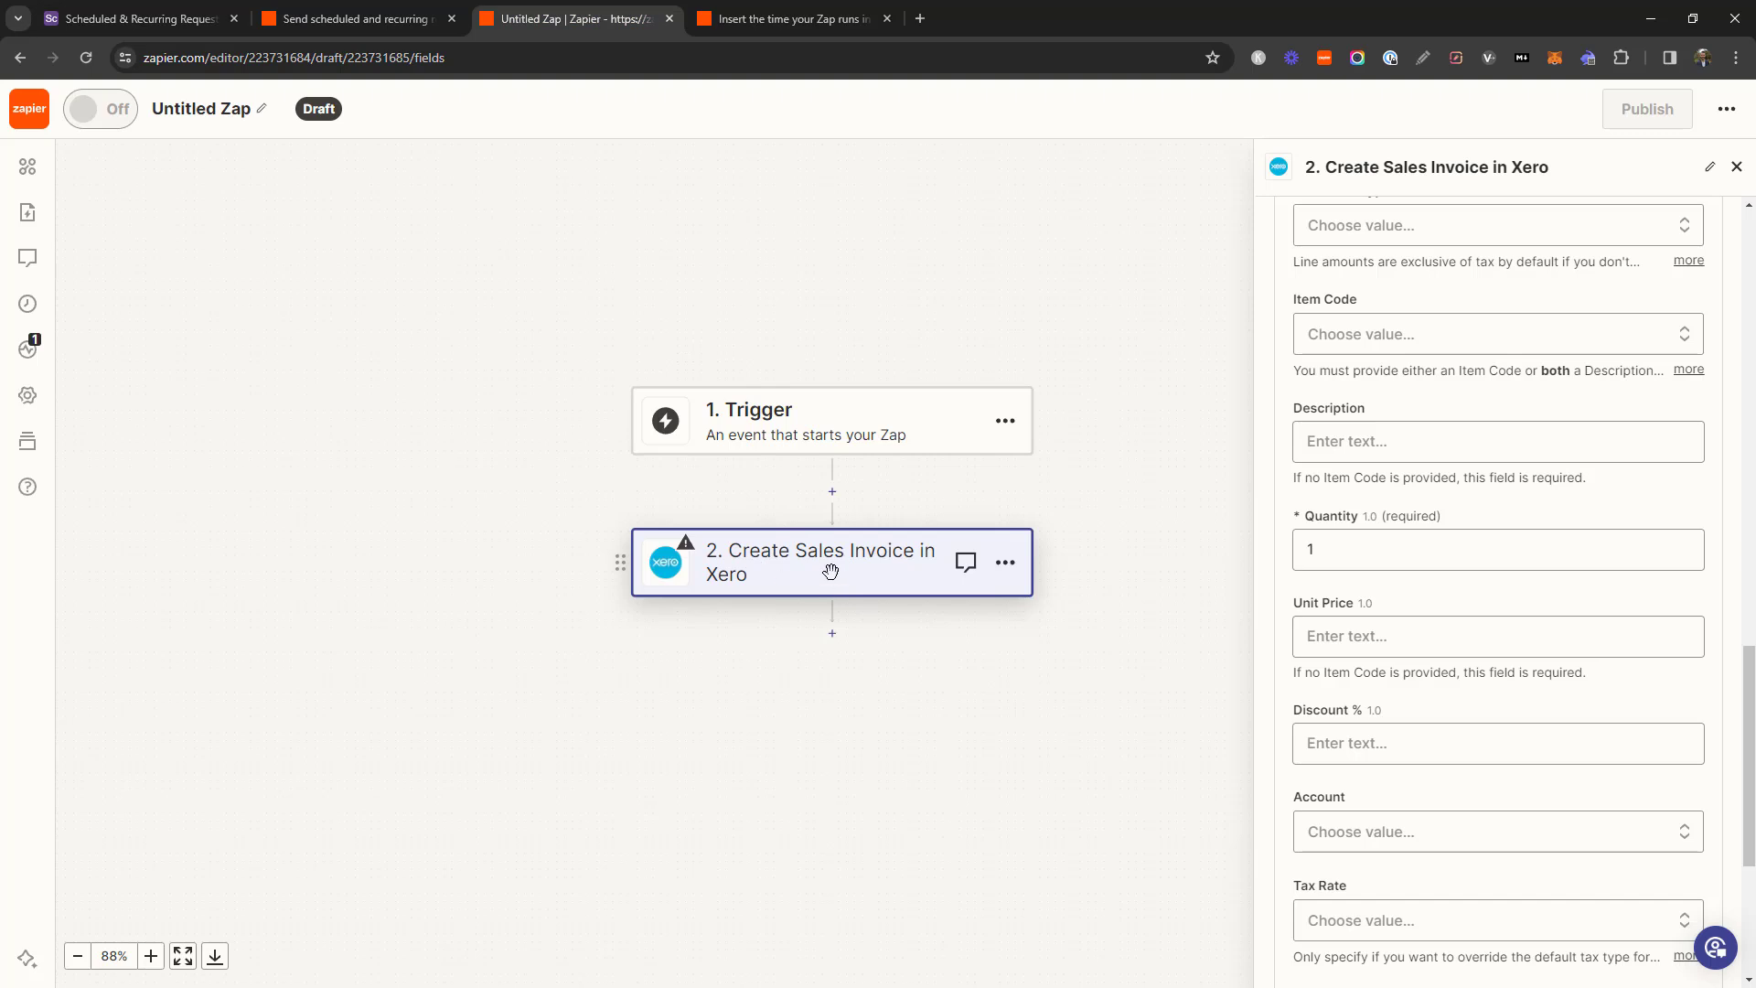
Duplicate the Scheduled & Recurring Requests table and rename the copy 'Scheduled & Recurring Invoices'
click(190, 11)
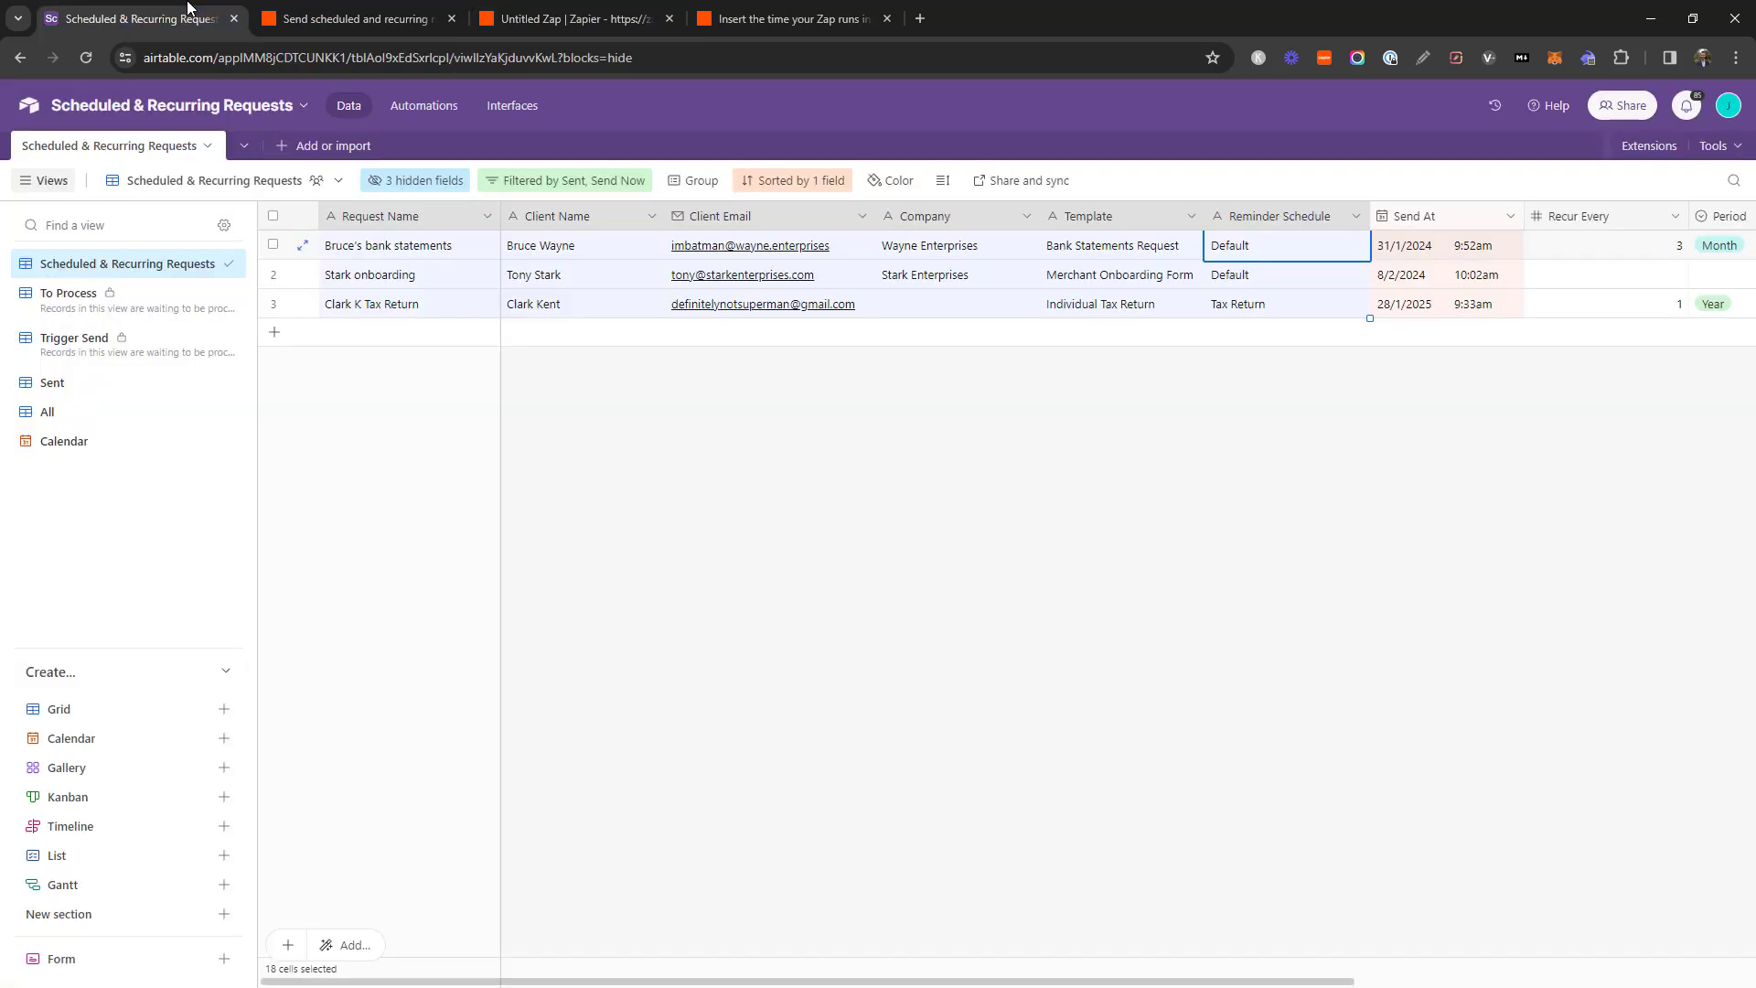
click(207, 153)
click(222, 302)
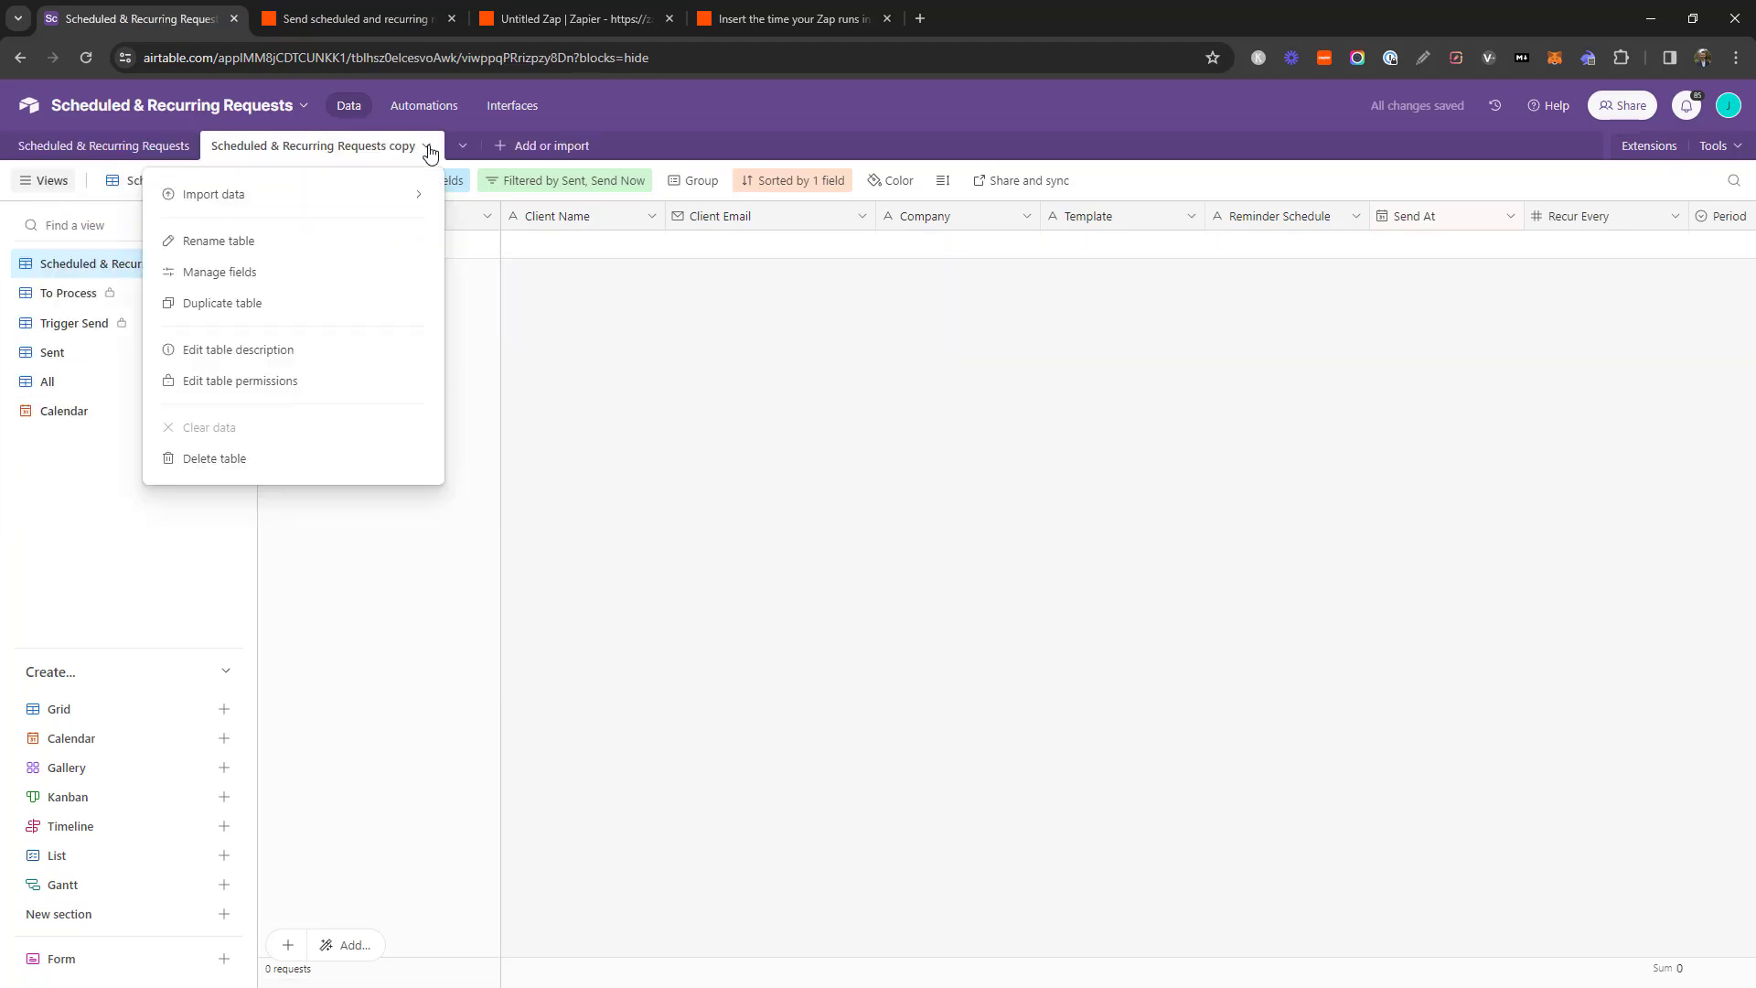
click(263, 244)
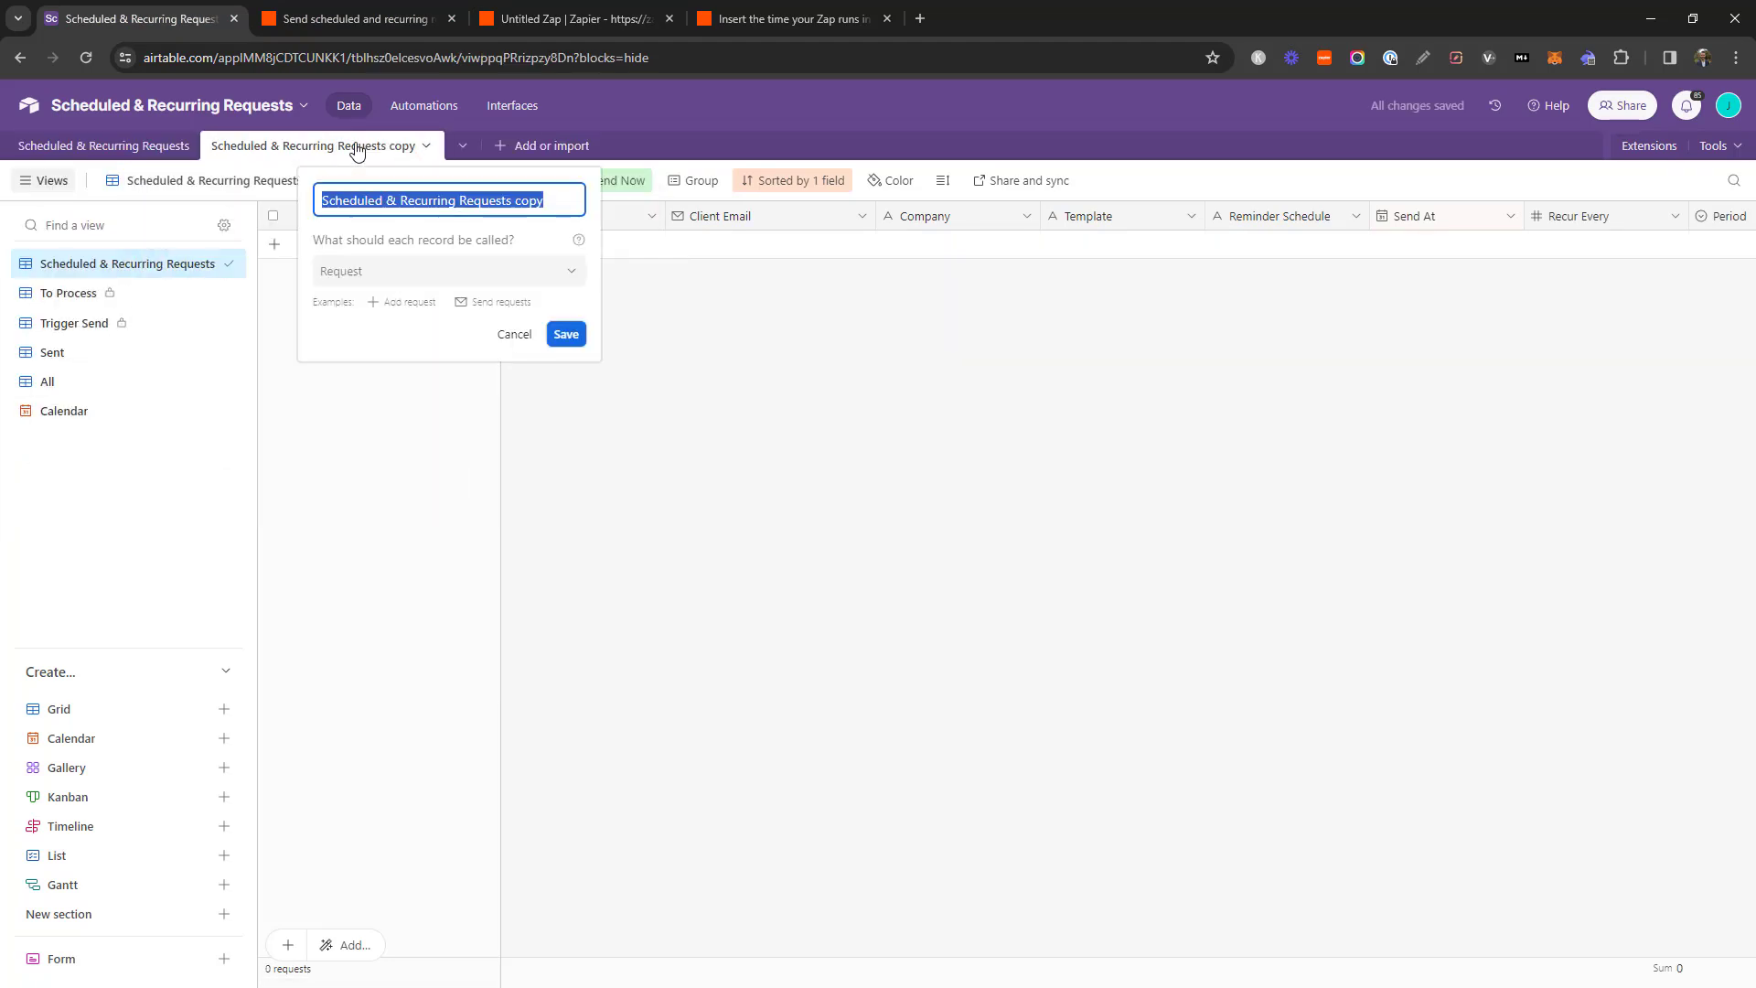
click(382, 201)
drag(460, 201, 765, 212)
text(Invoice)
click(563, 335)
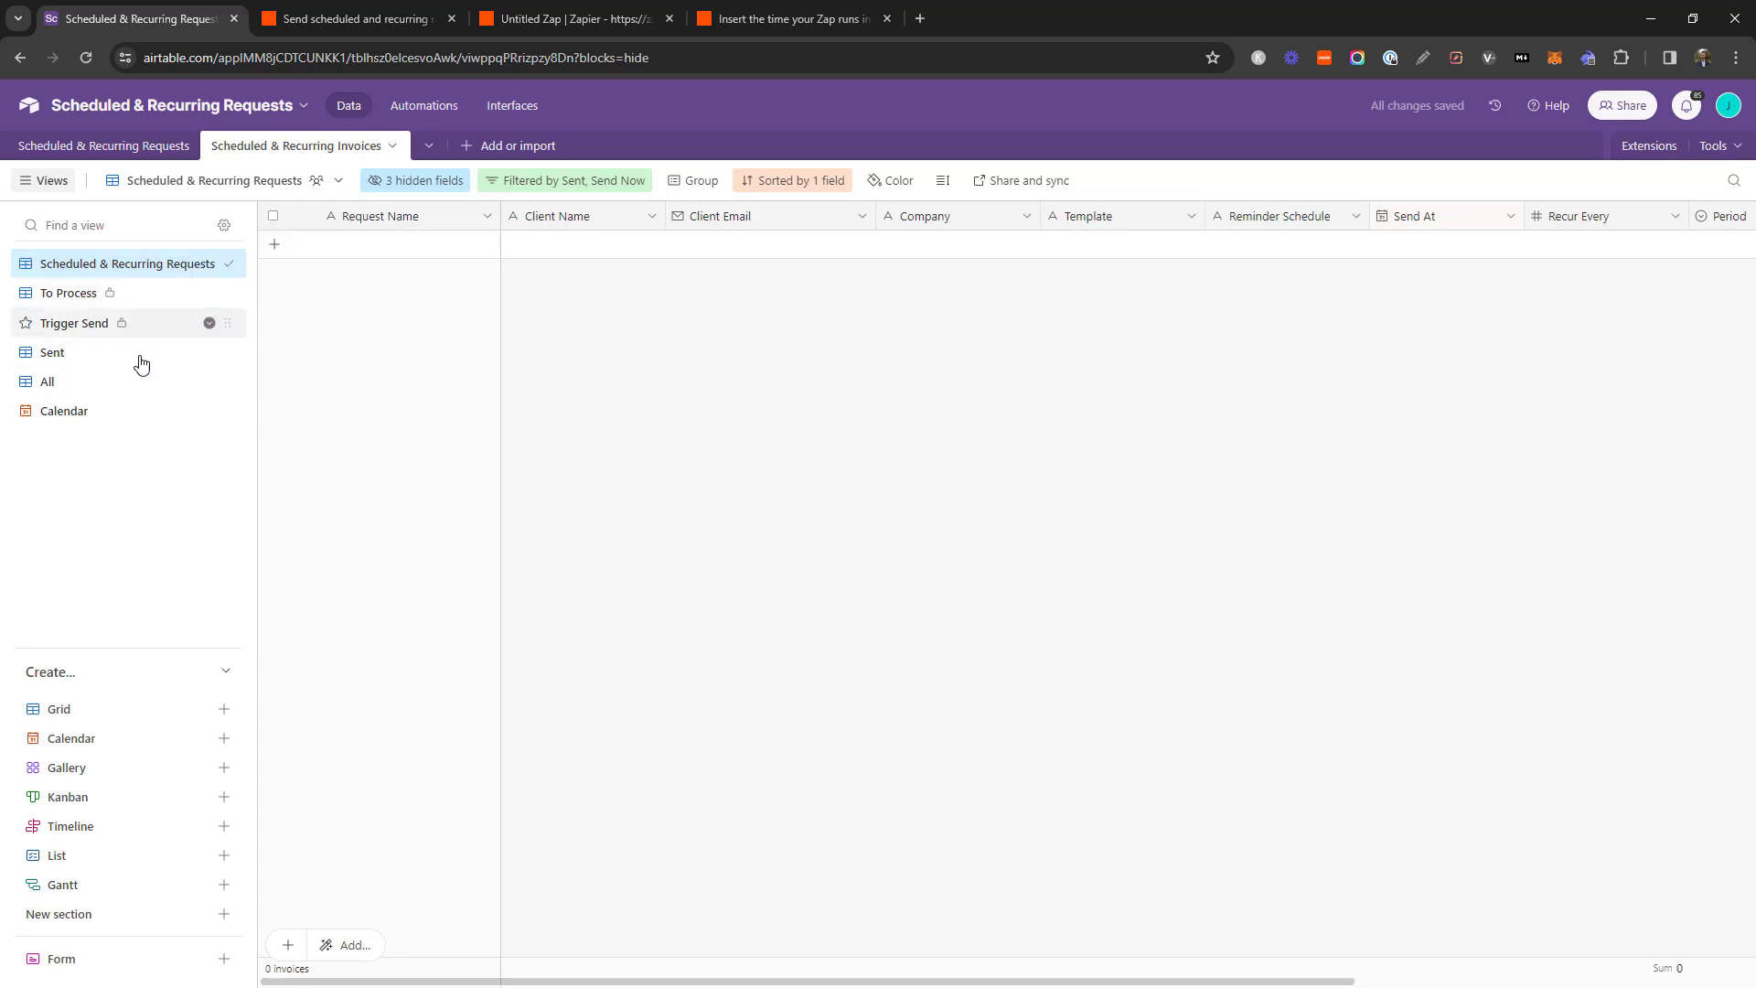
Inspect the Client Name and Company field options in the new table
right_click(580, 225)
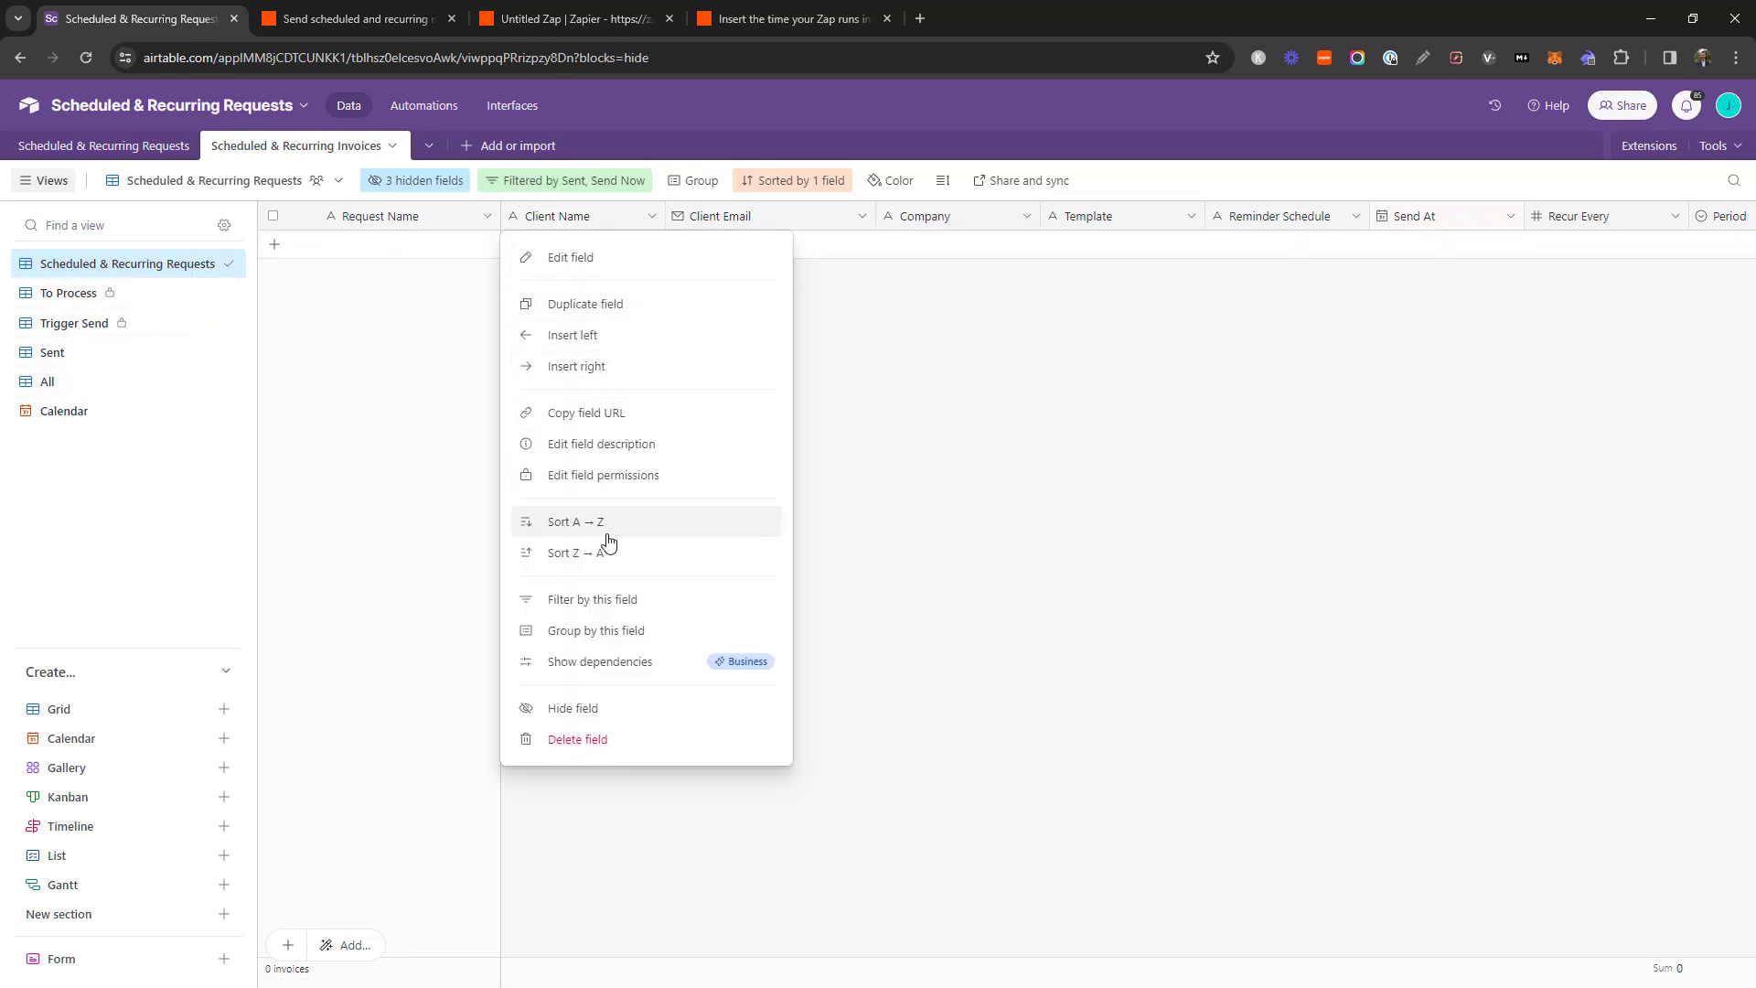
click(946, 287)
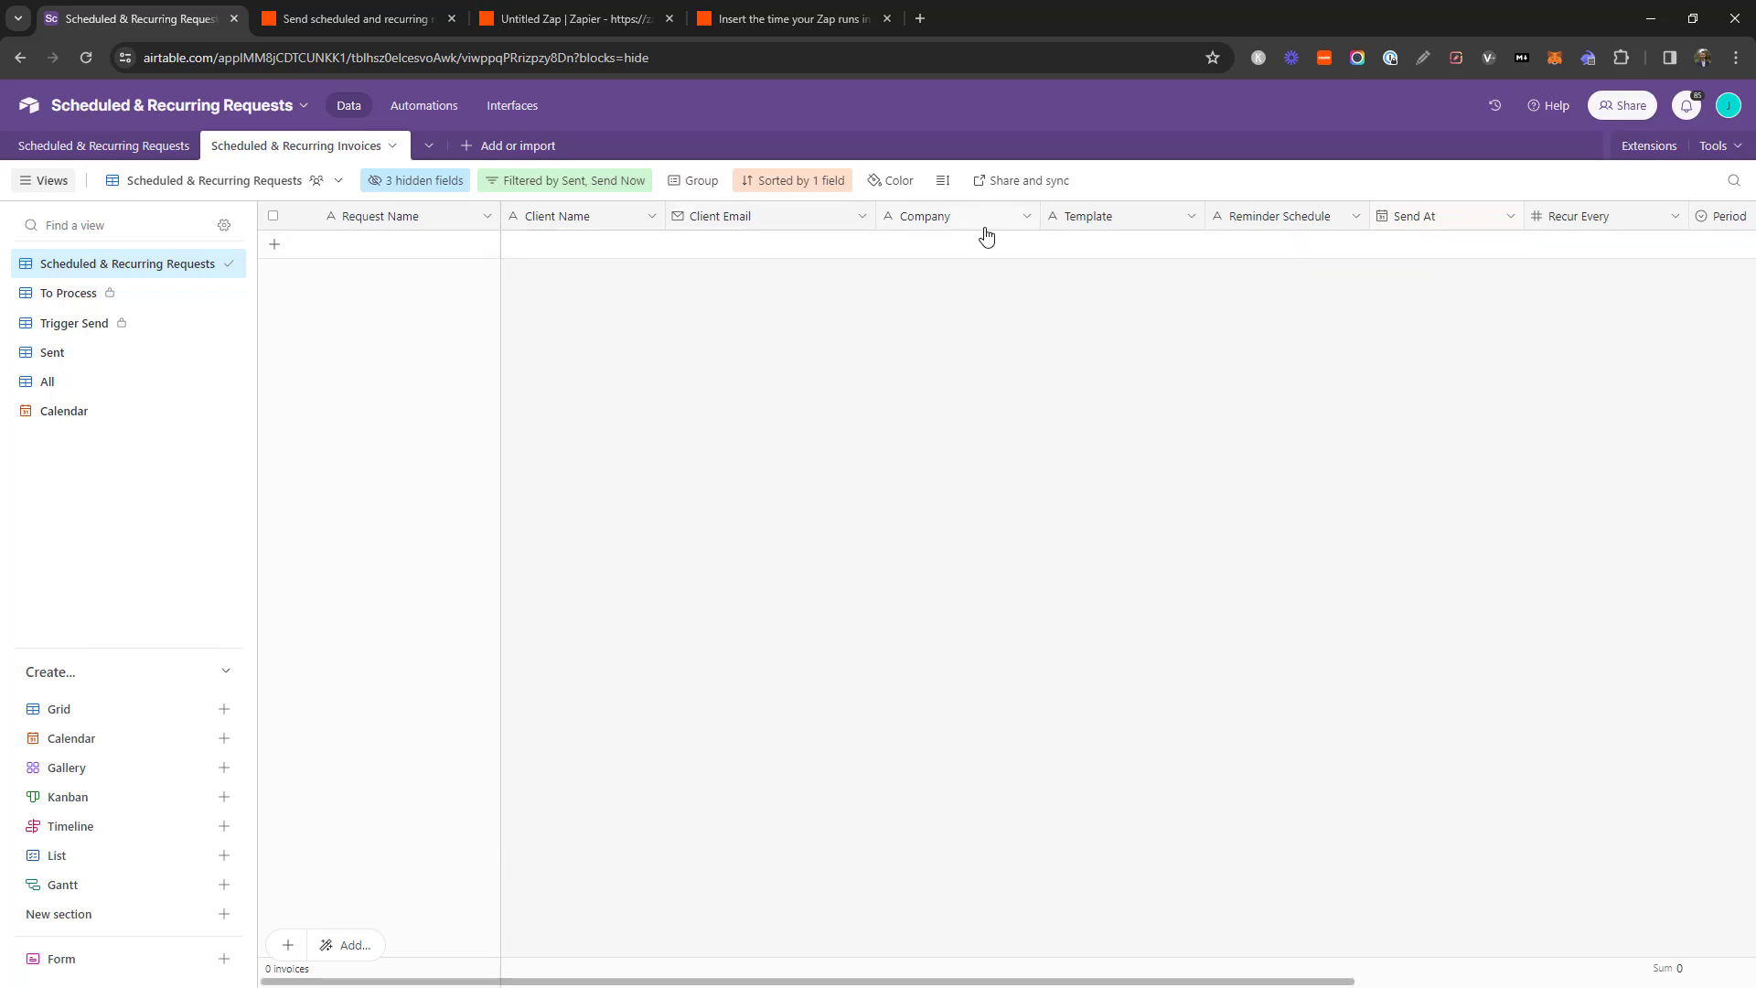
click(1026, 228)
click(730, 338)
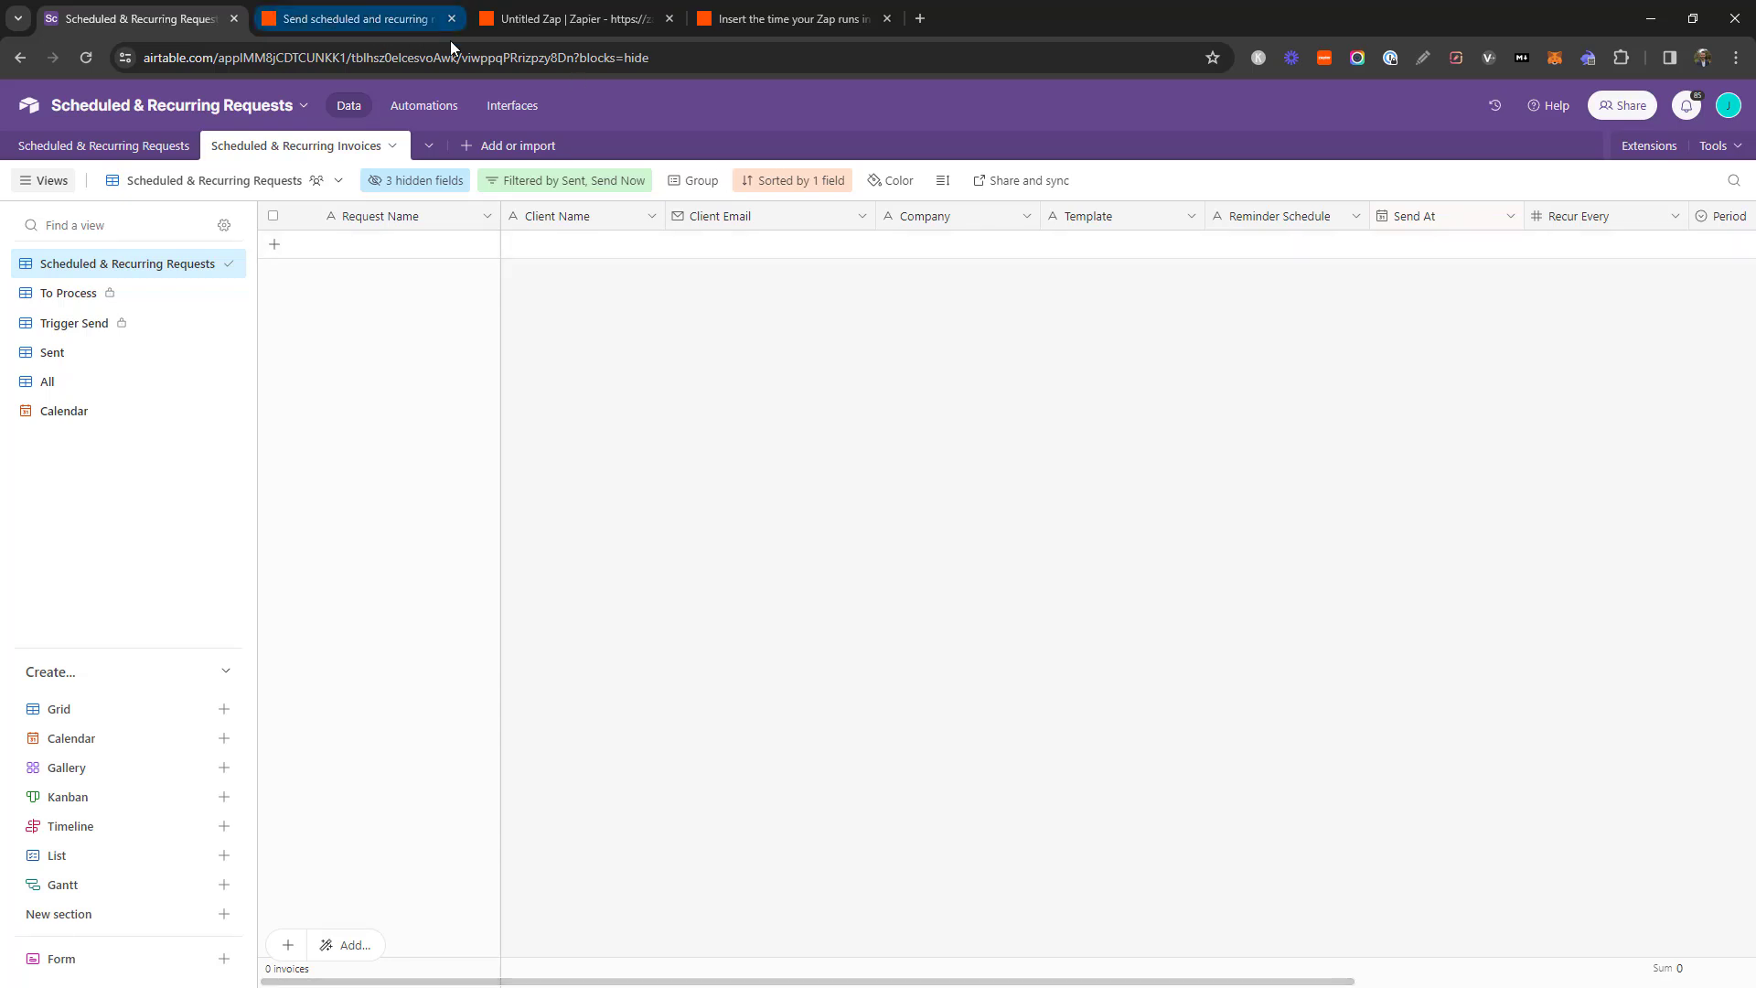
Under Automations, duplicate the Recurring automation into a switched-off 'Recurring copy'
click(403, 109)
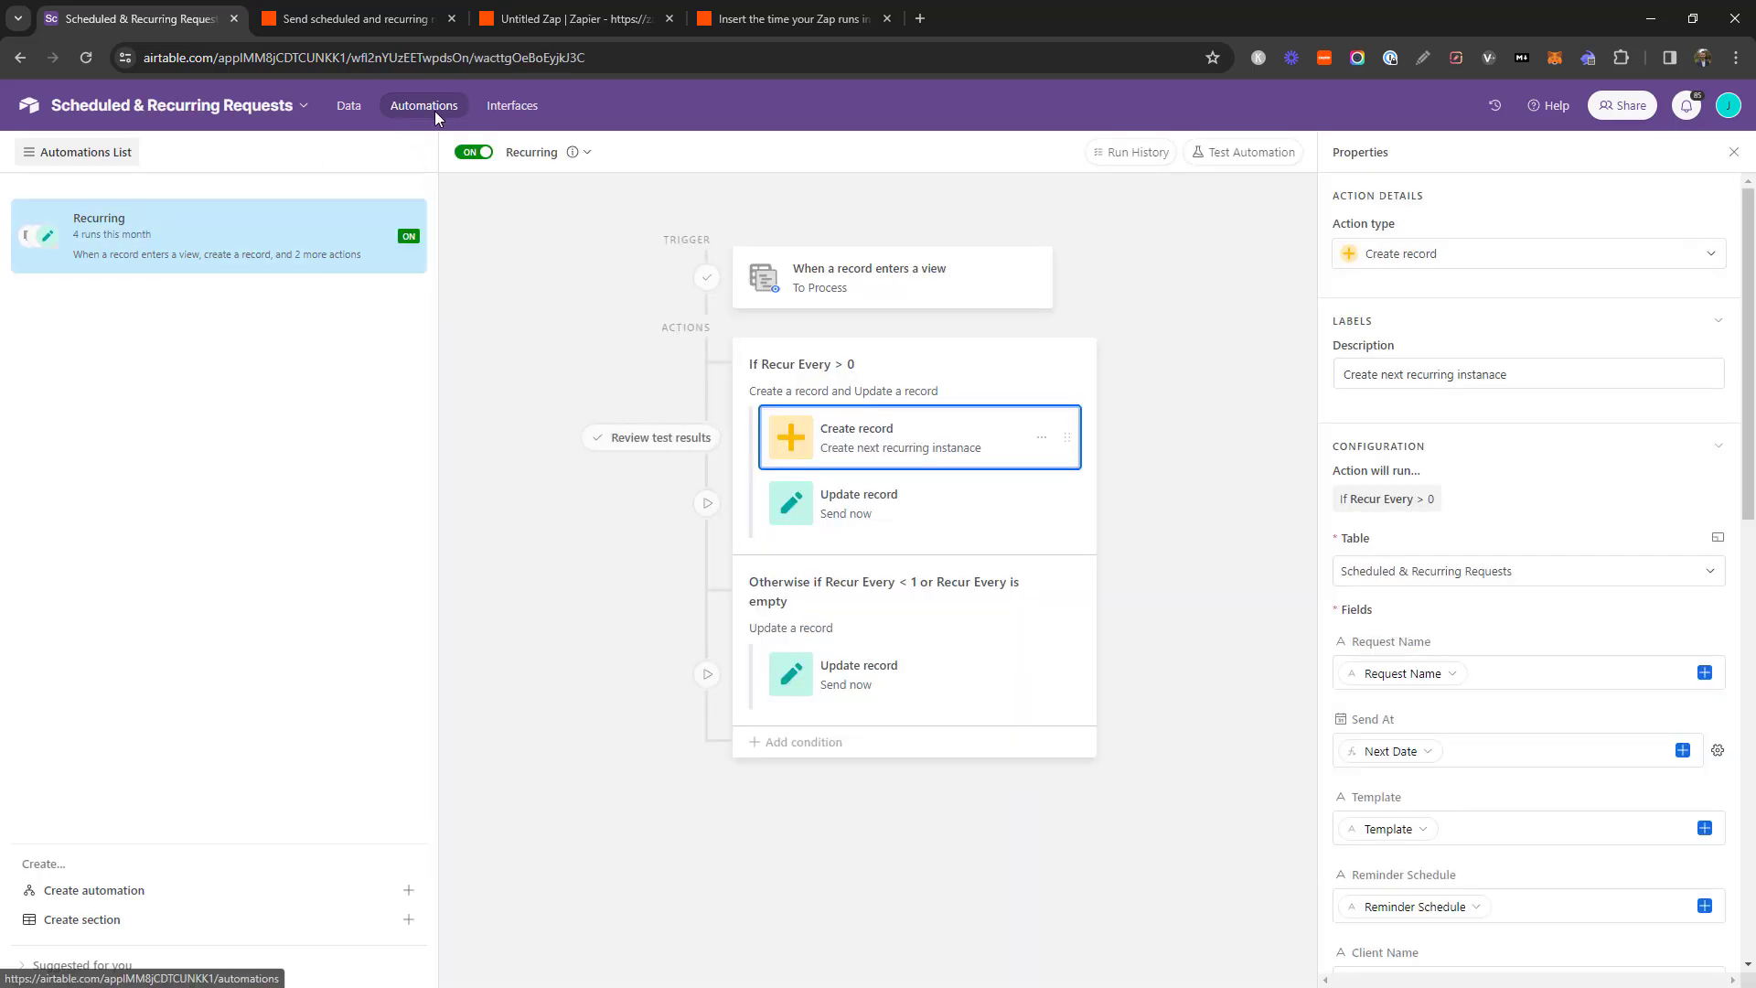
click(311, 236)
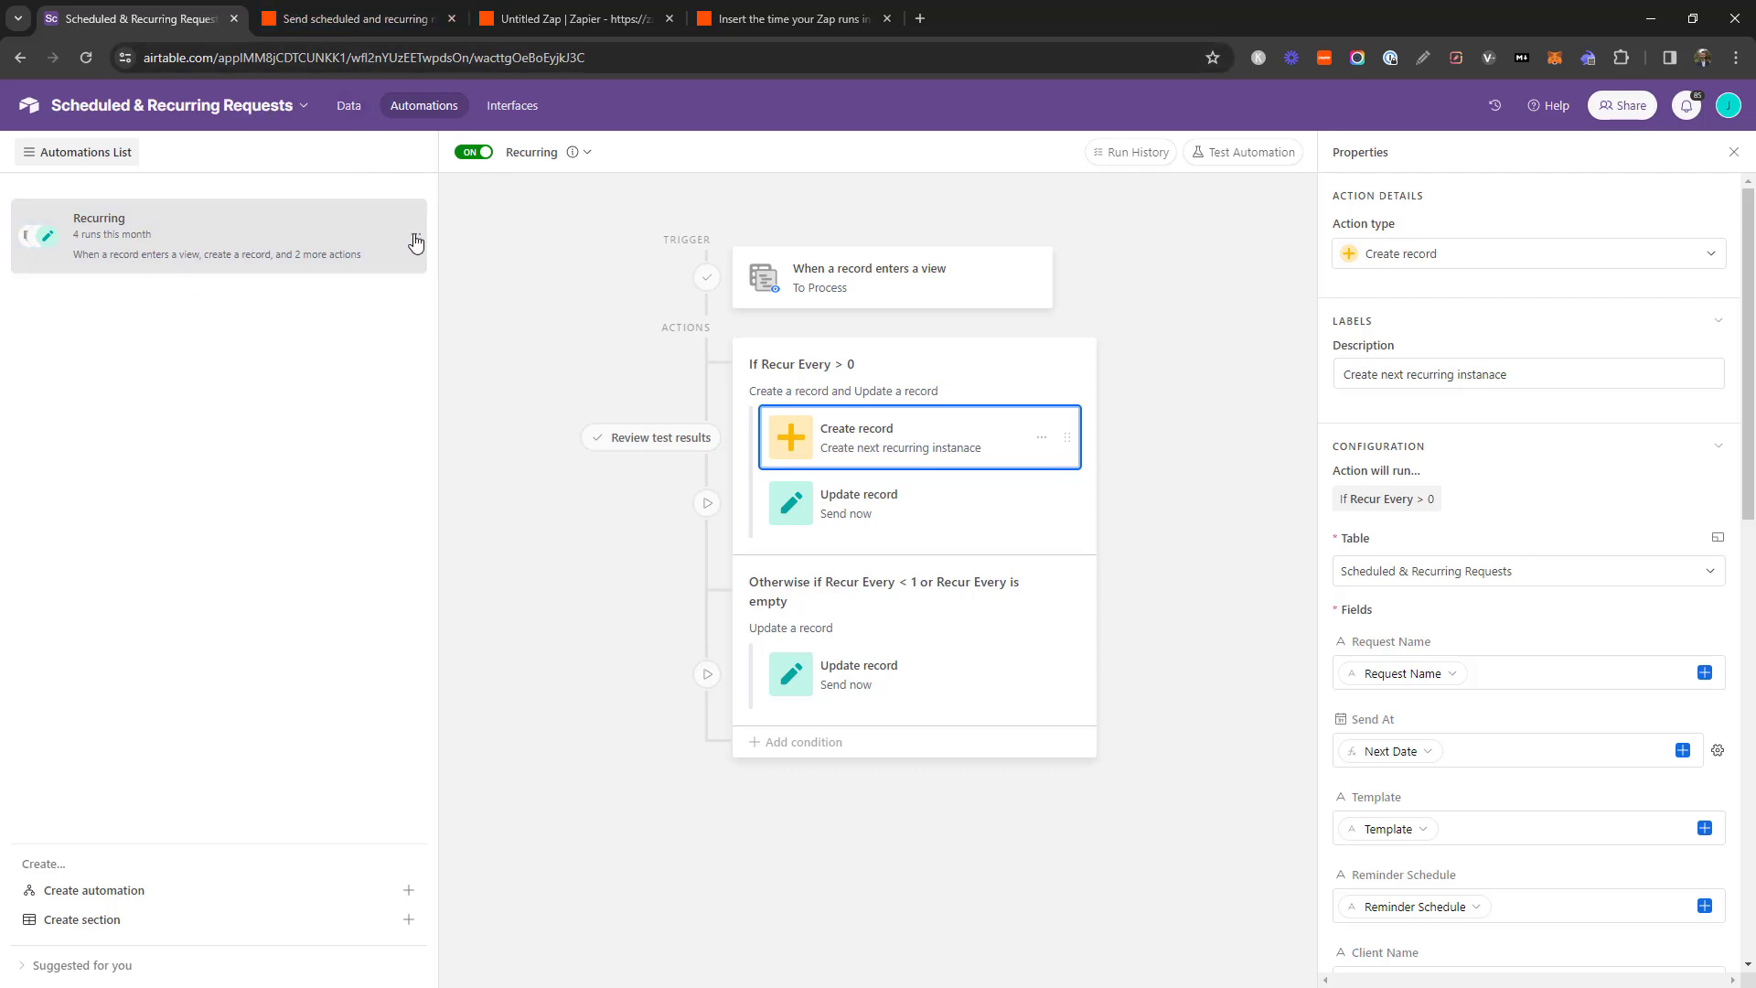
click(415, 239)
click(348, 312)
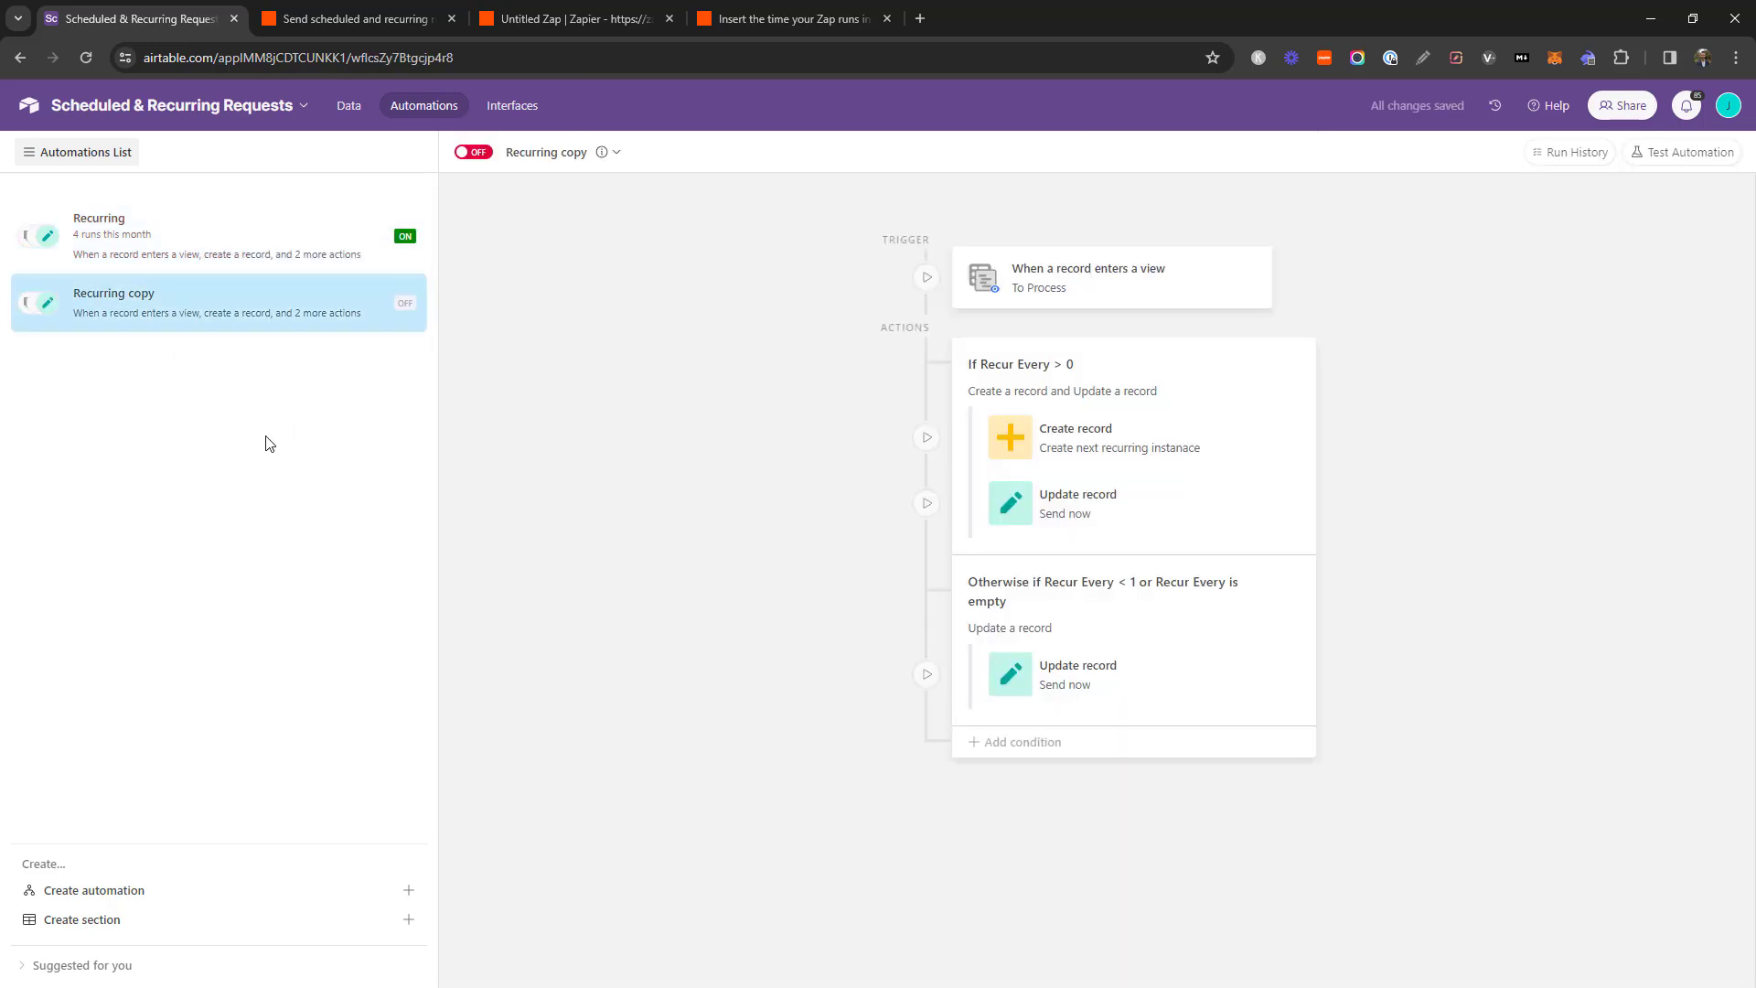
click(1092, 309)
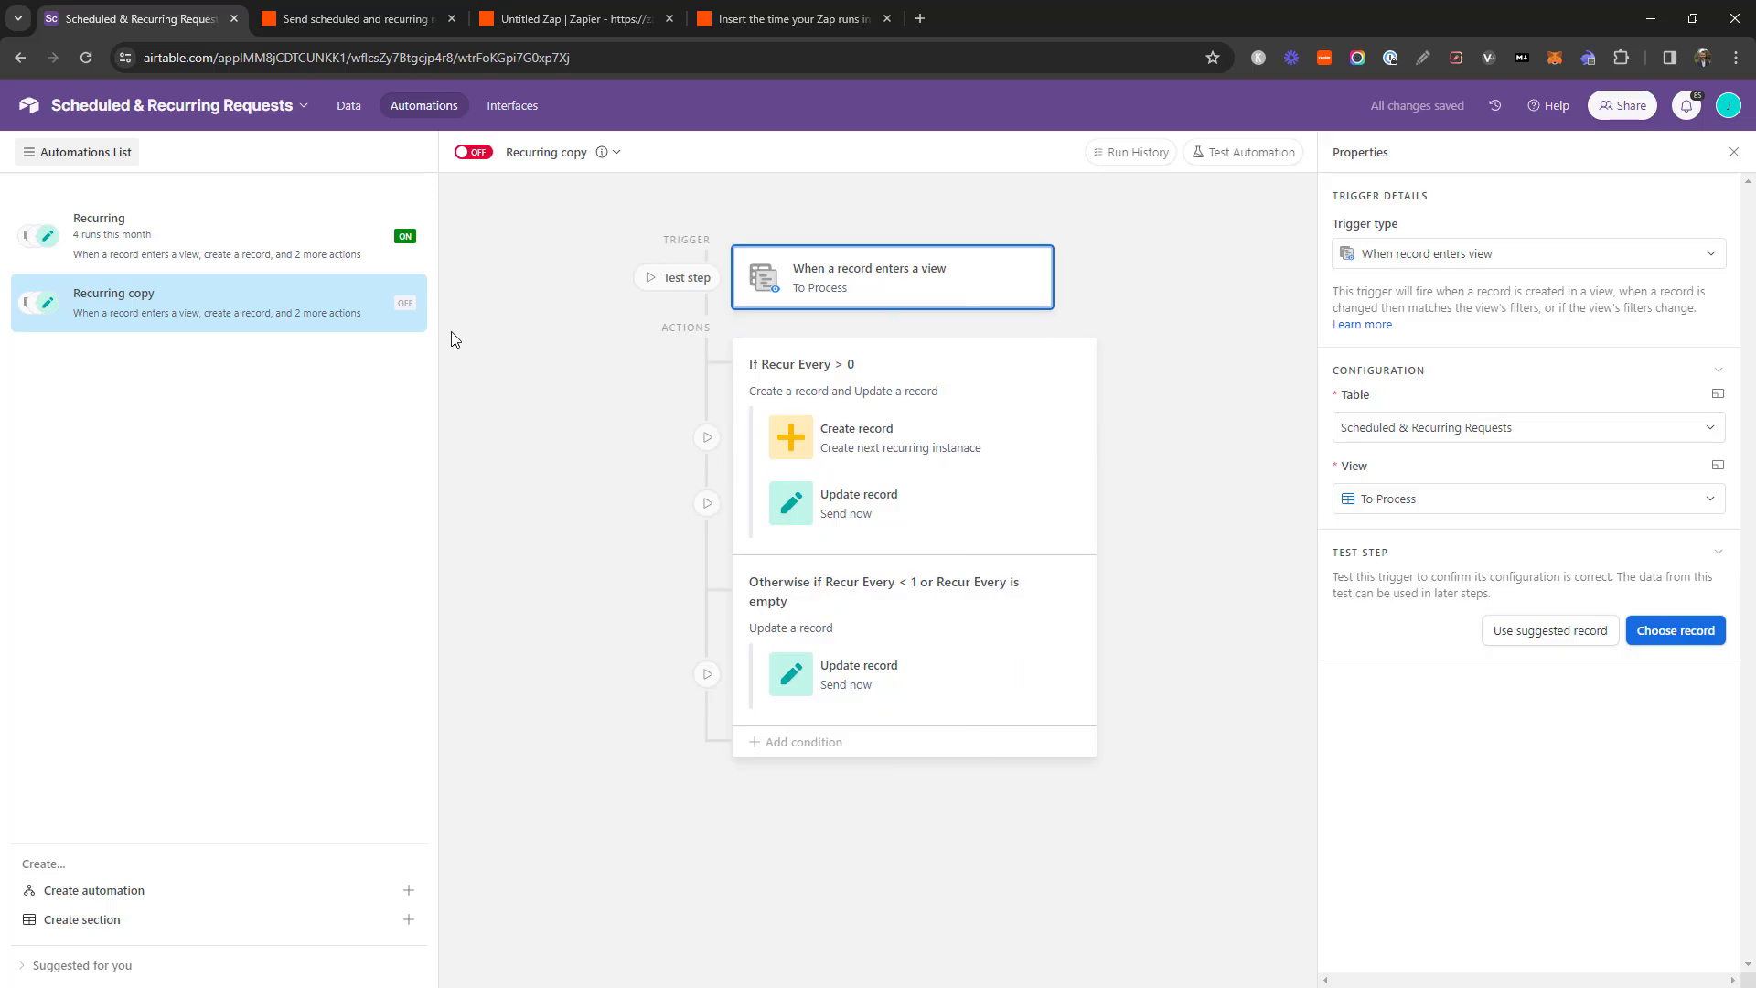
click(1427, 434)
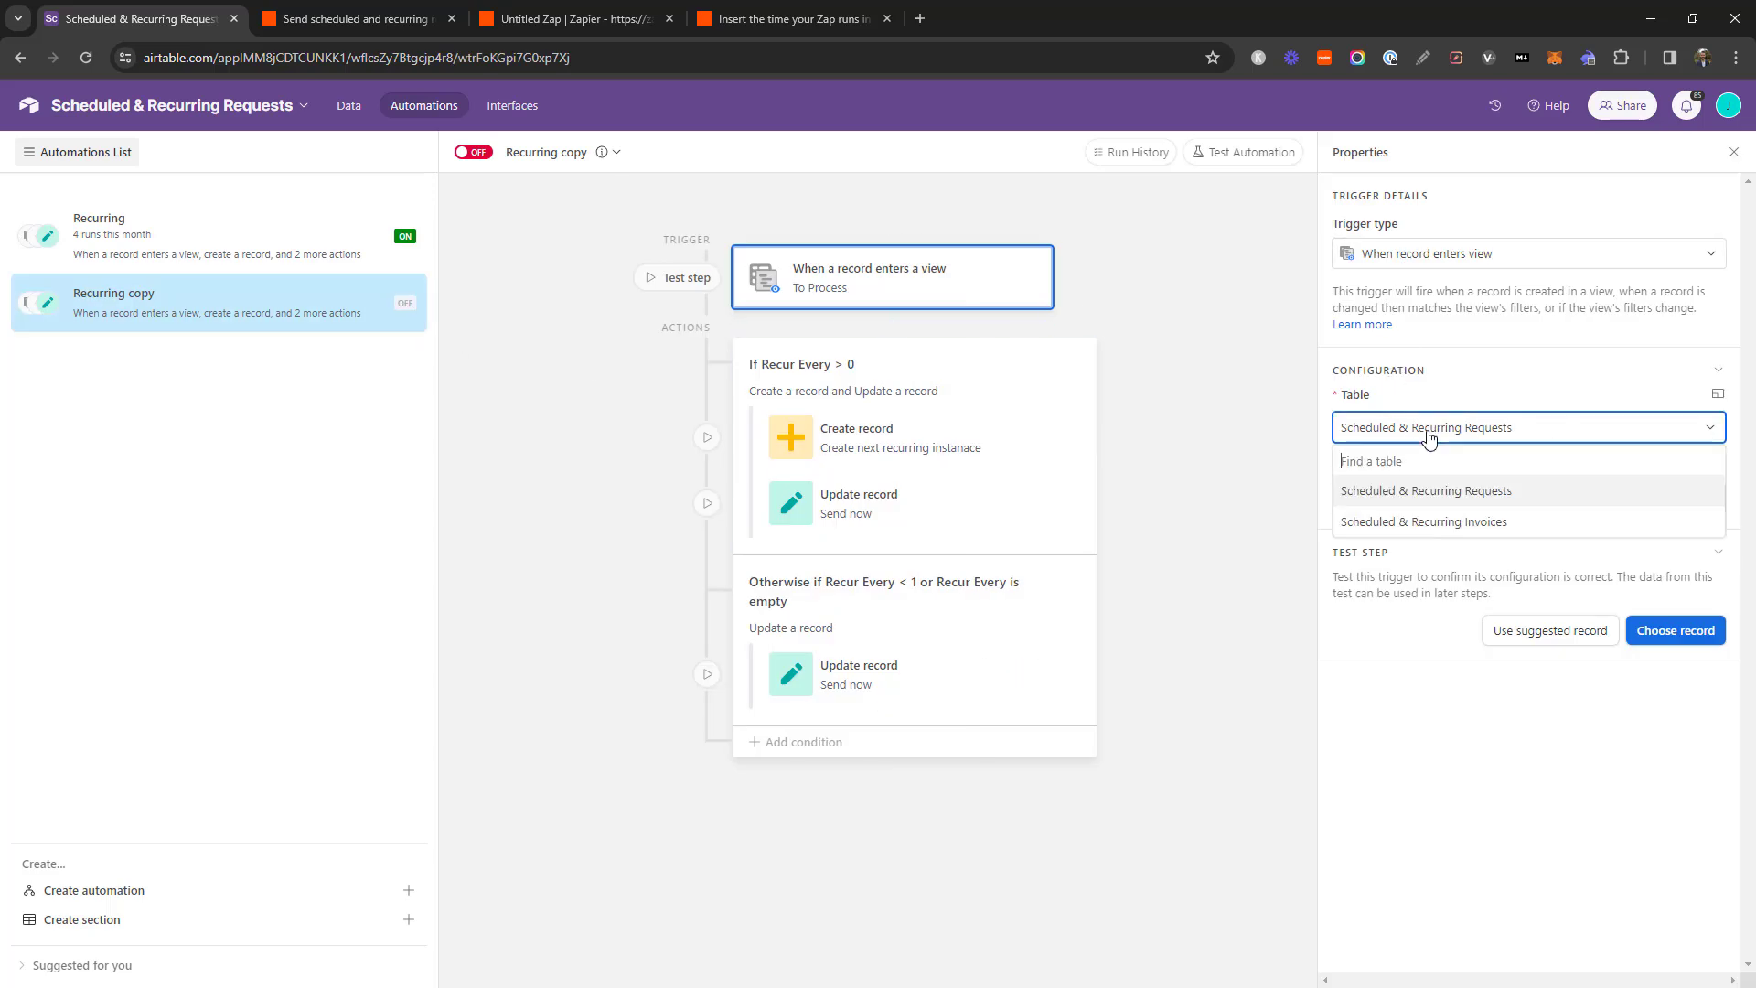
click(1432, 524)
click(1391, 497)
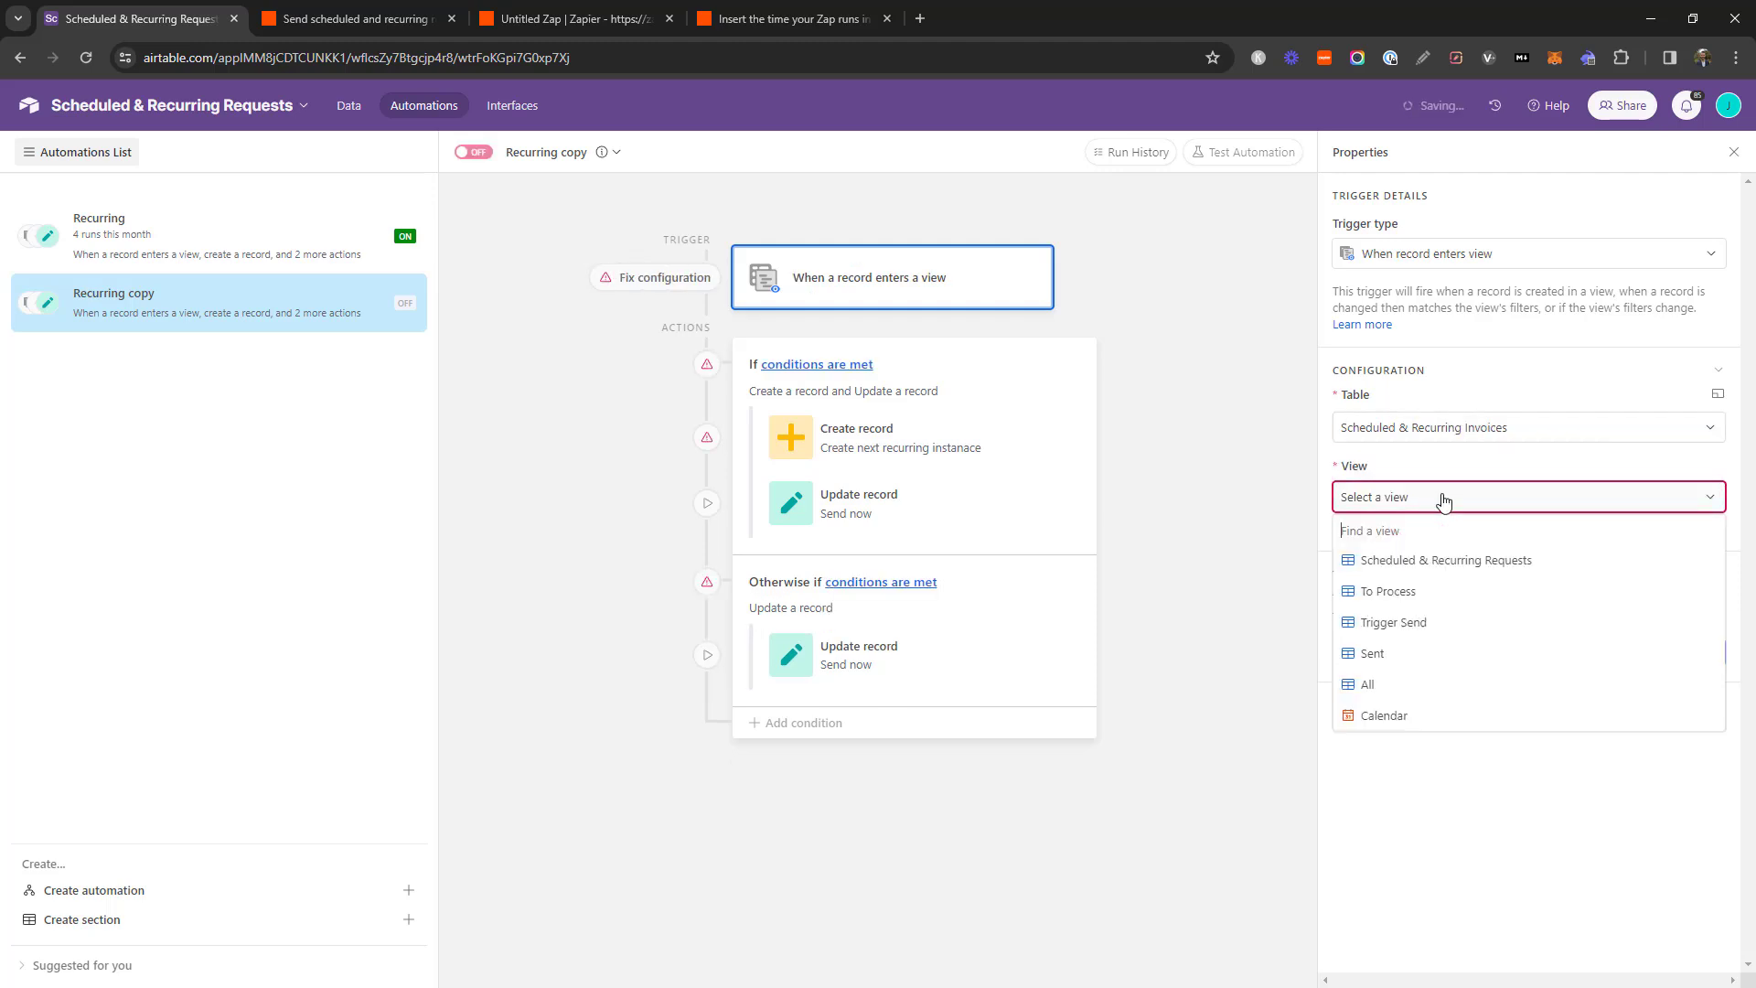
click(1403, 600)
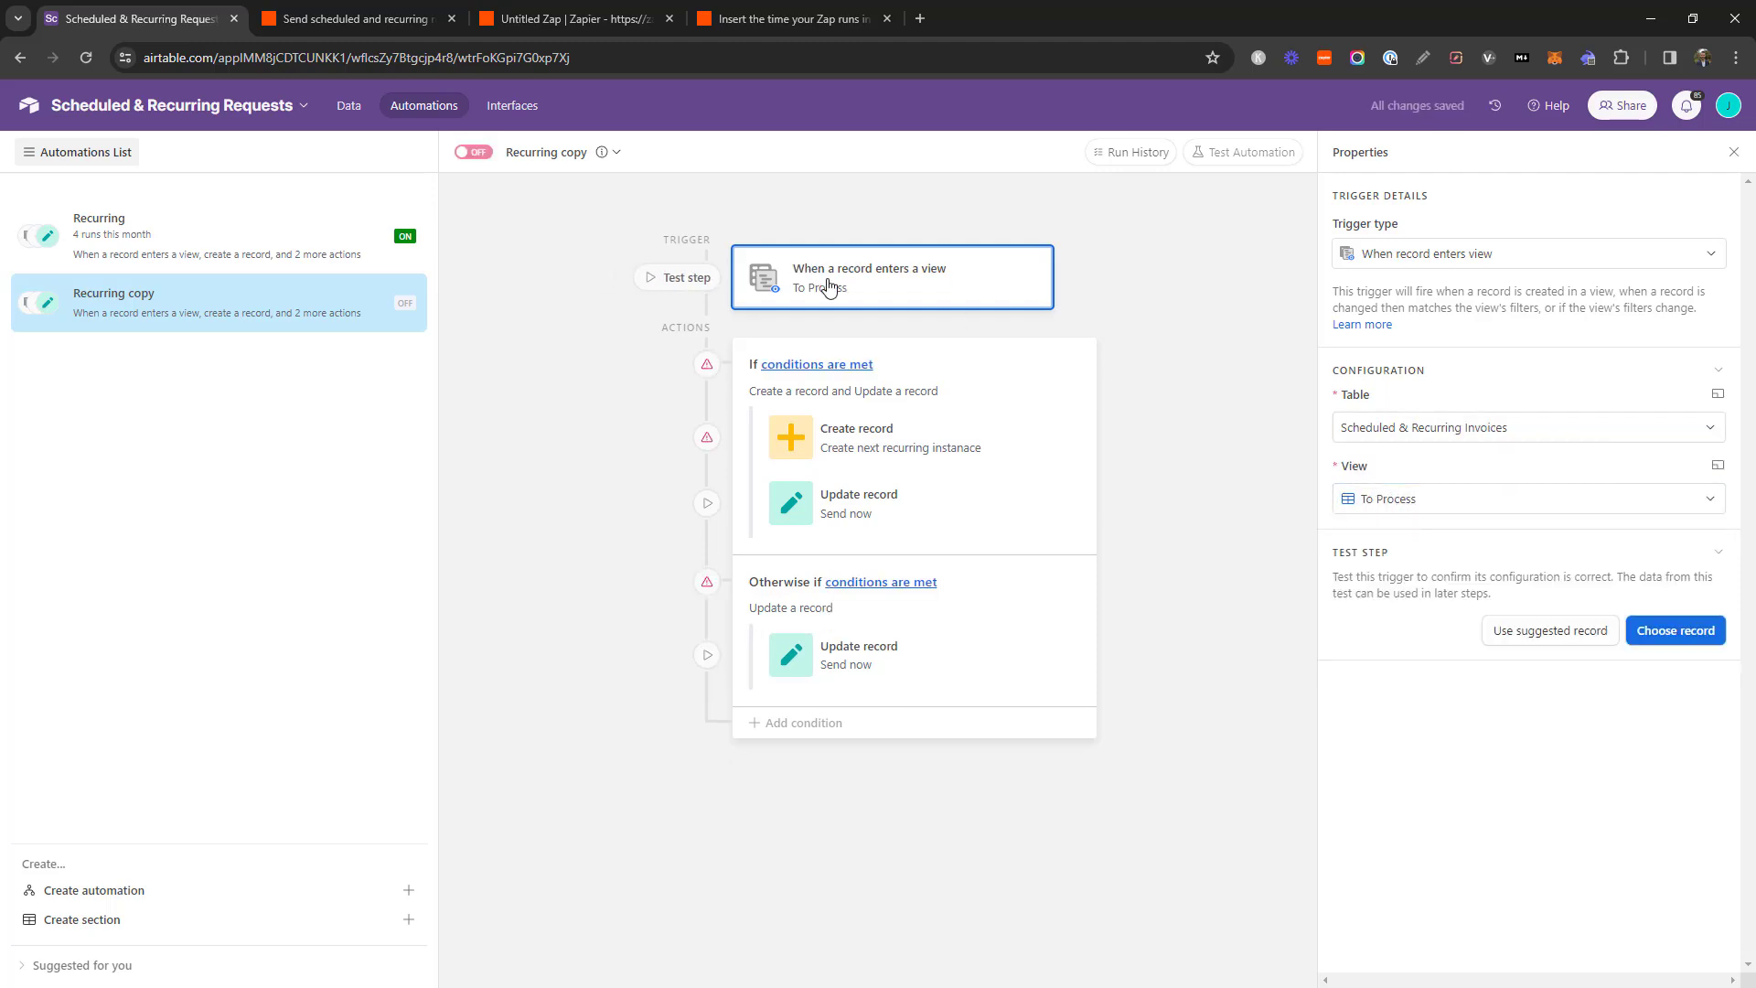
click(904, 505)
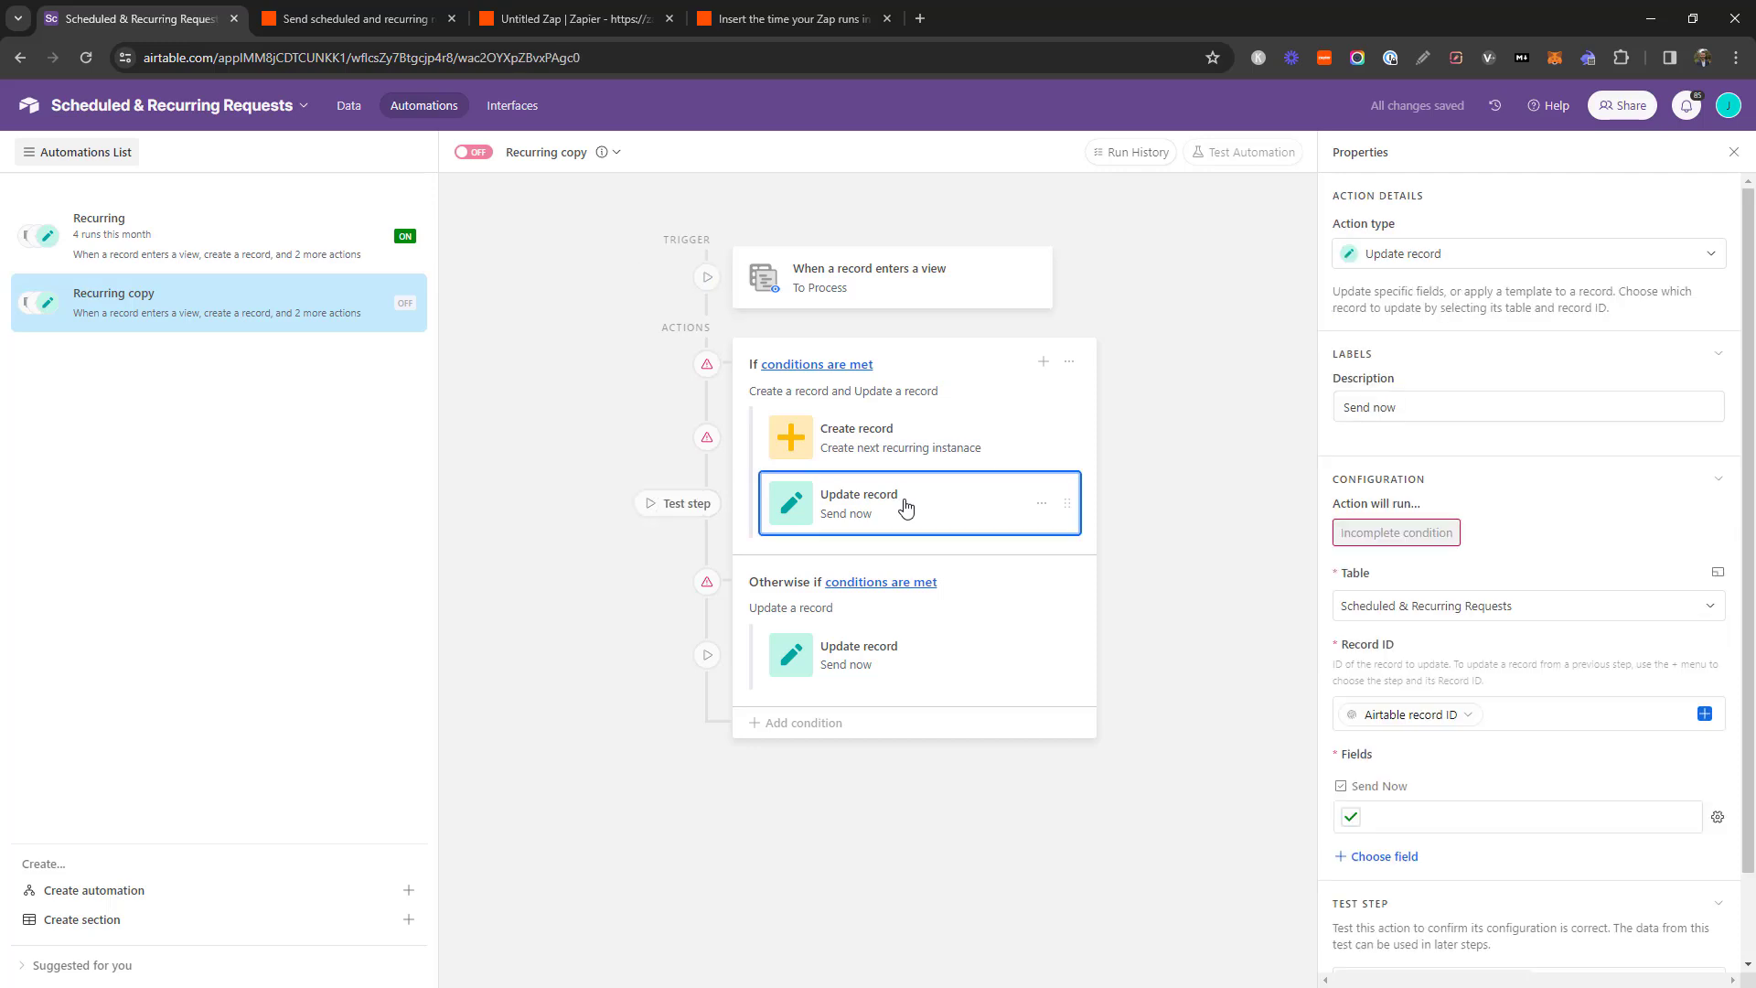
click(924, 388)
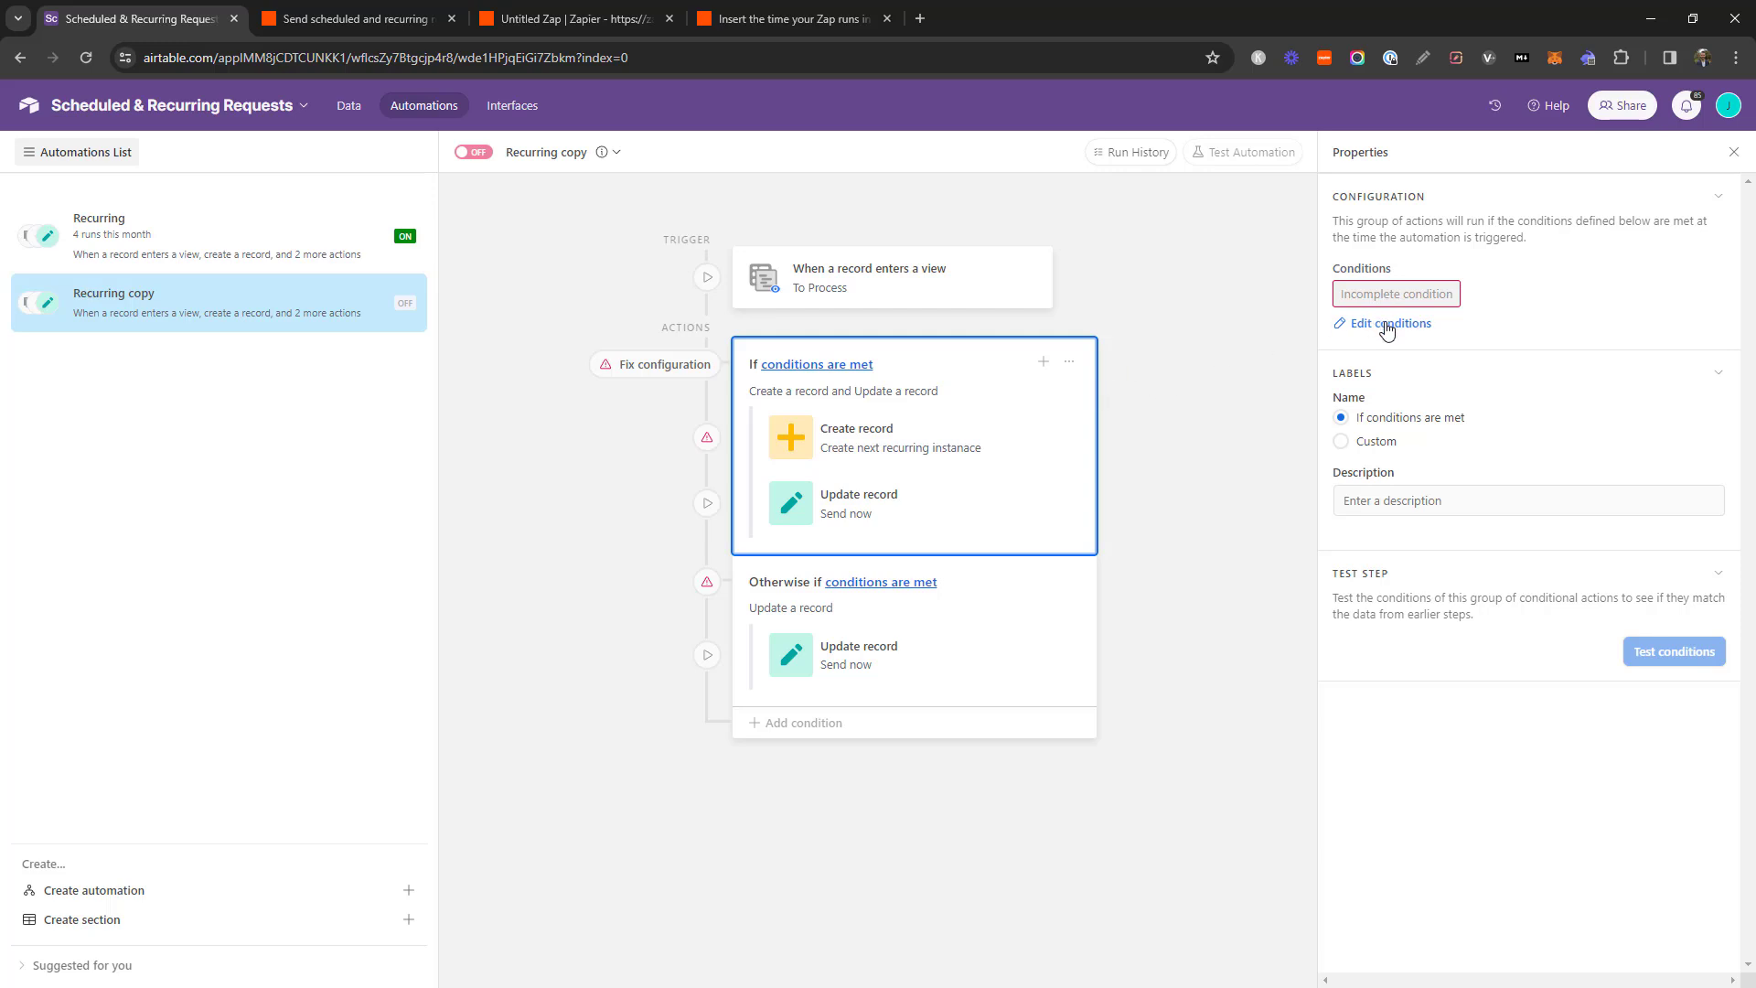
click(161, 237)
click(850, 380)
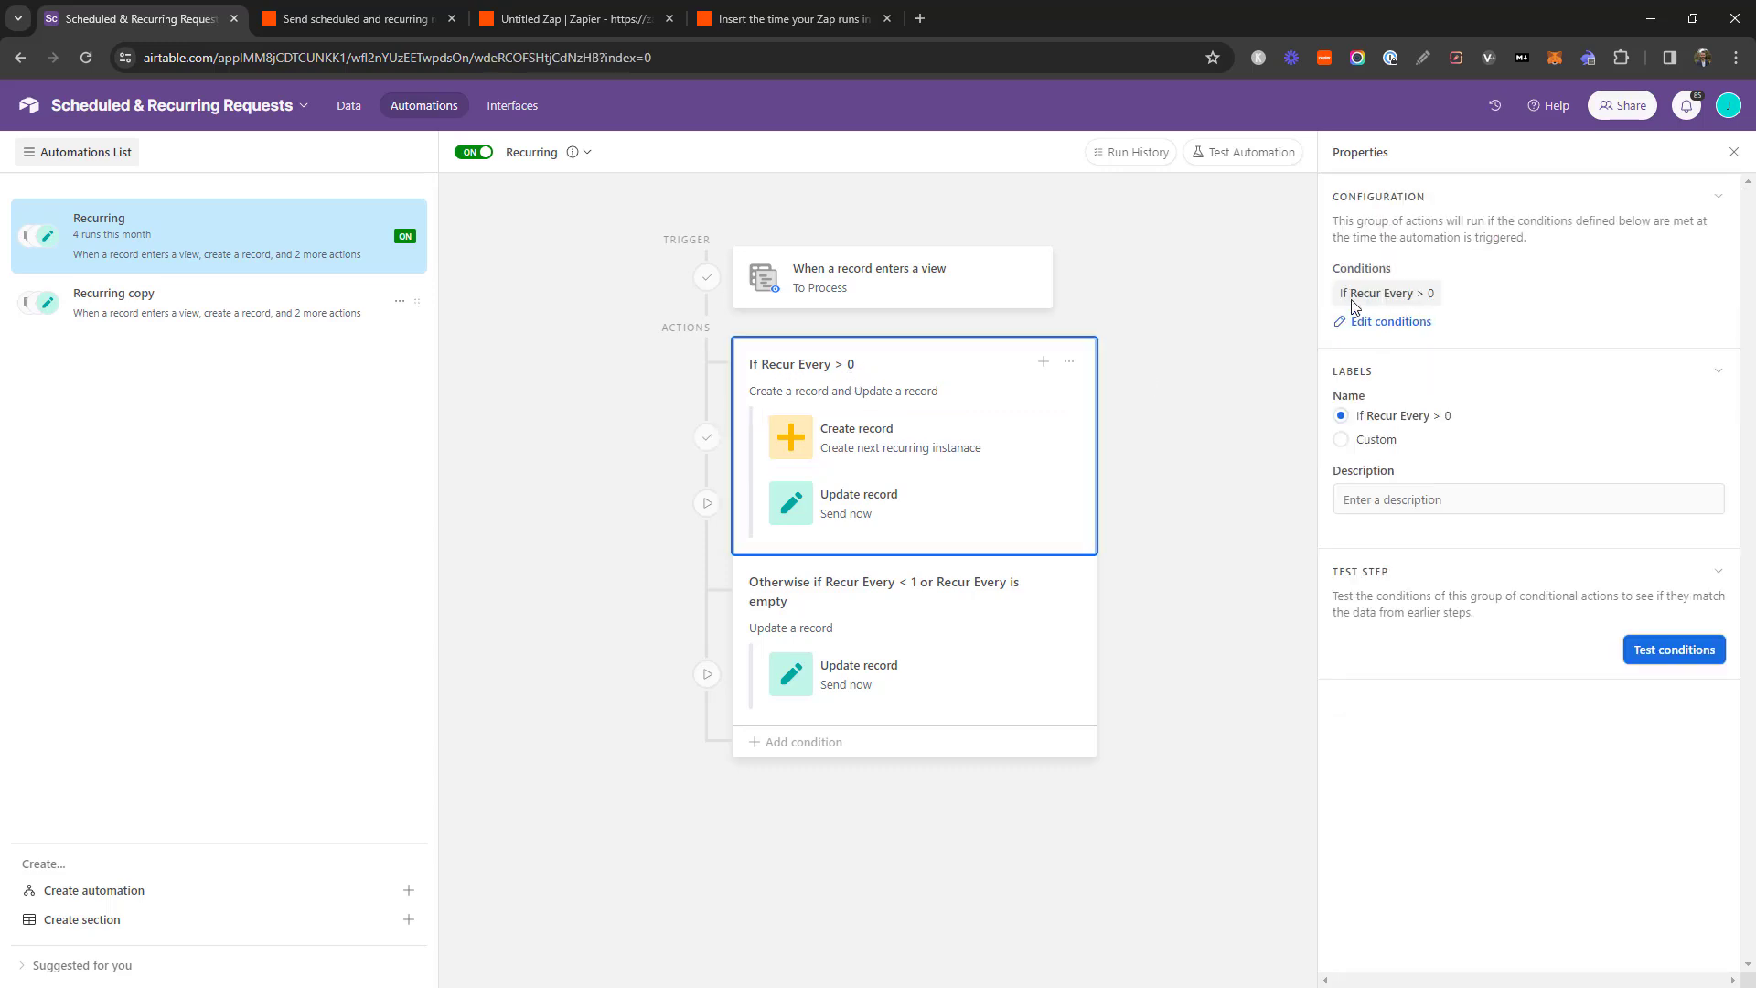
click(165, 303)
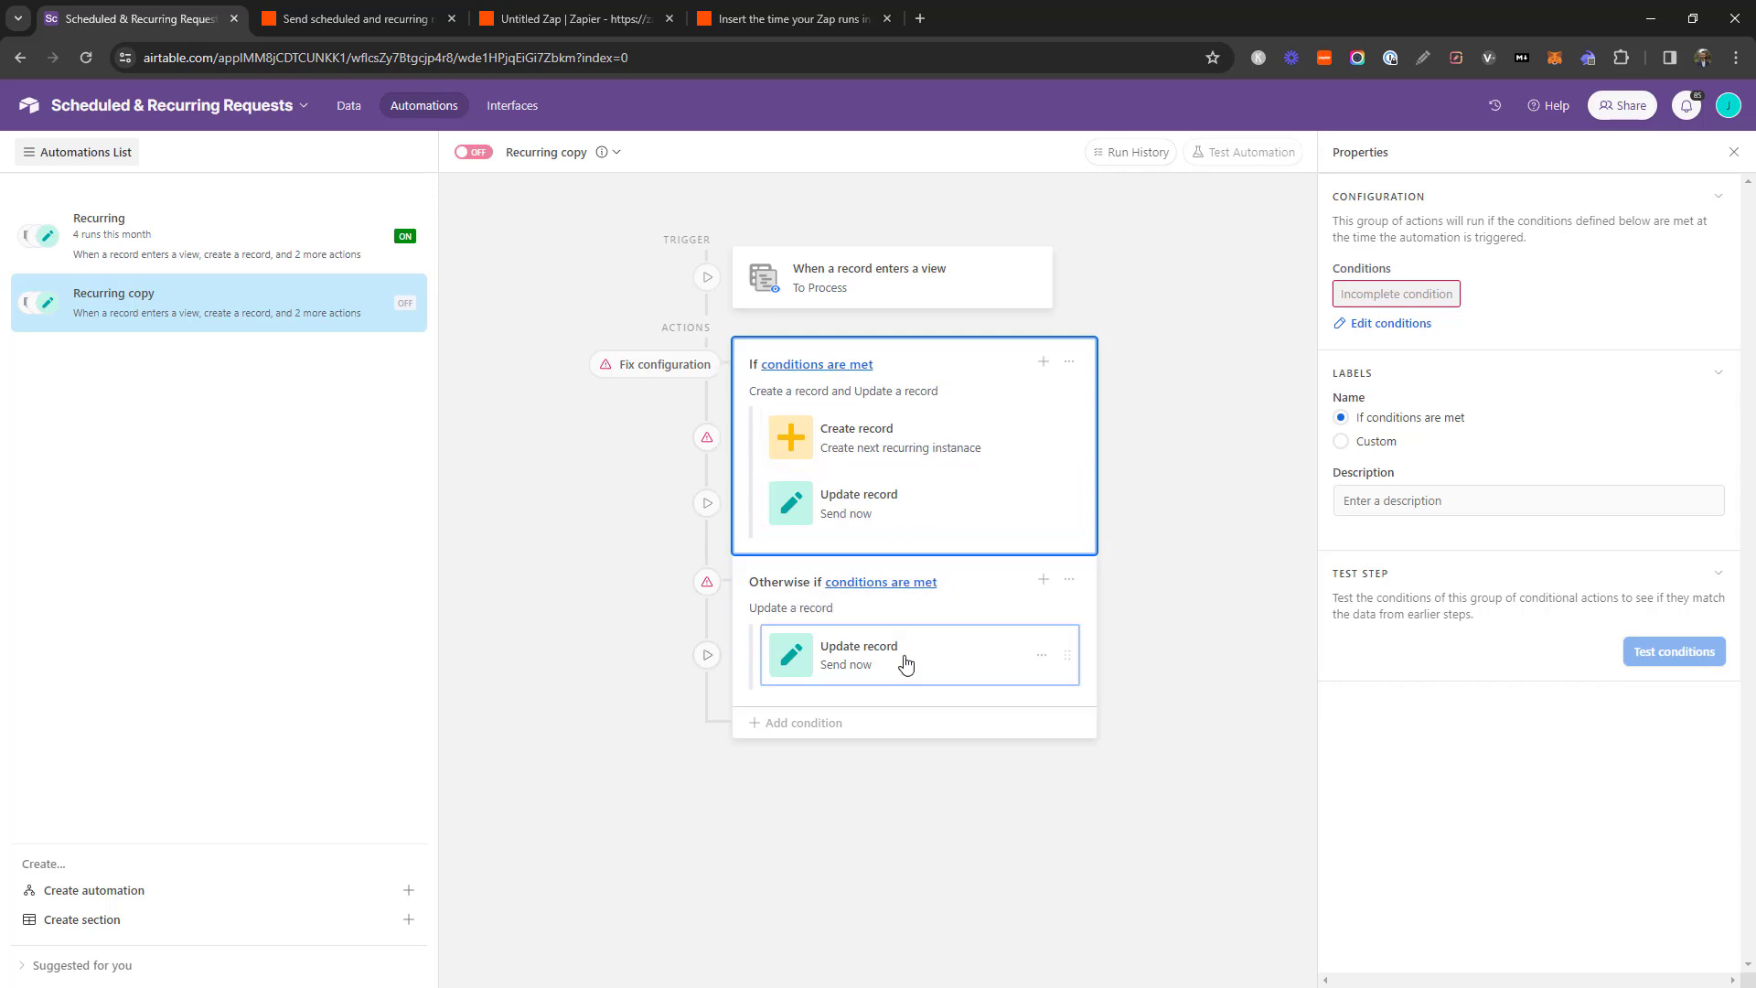
Point the Create record step at Scheduled & Recurring Invoices and delete the five unknown fields
click(876, 439)
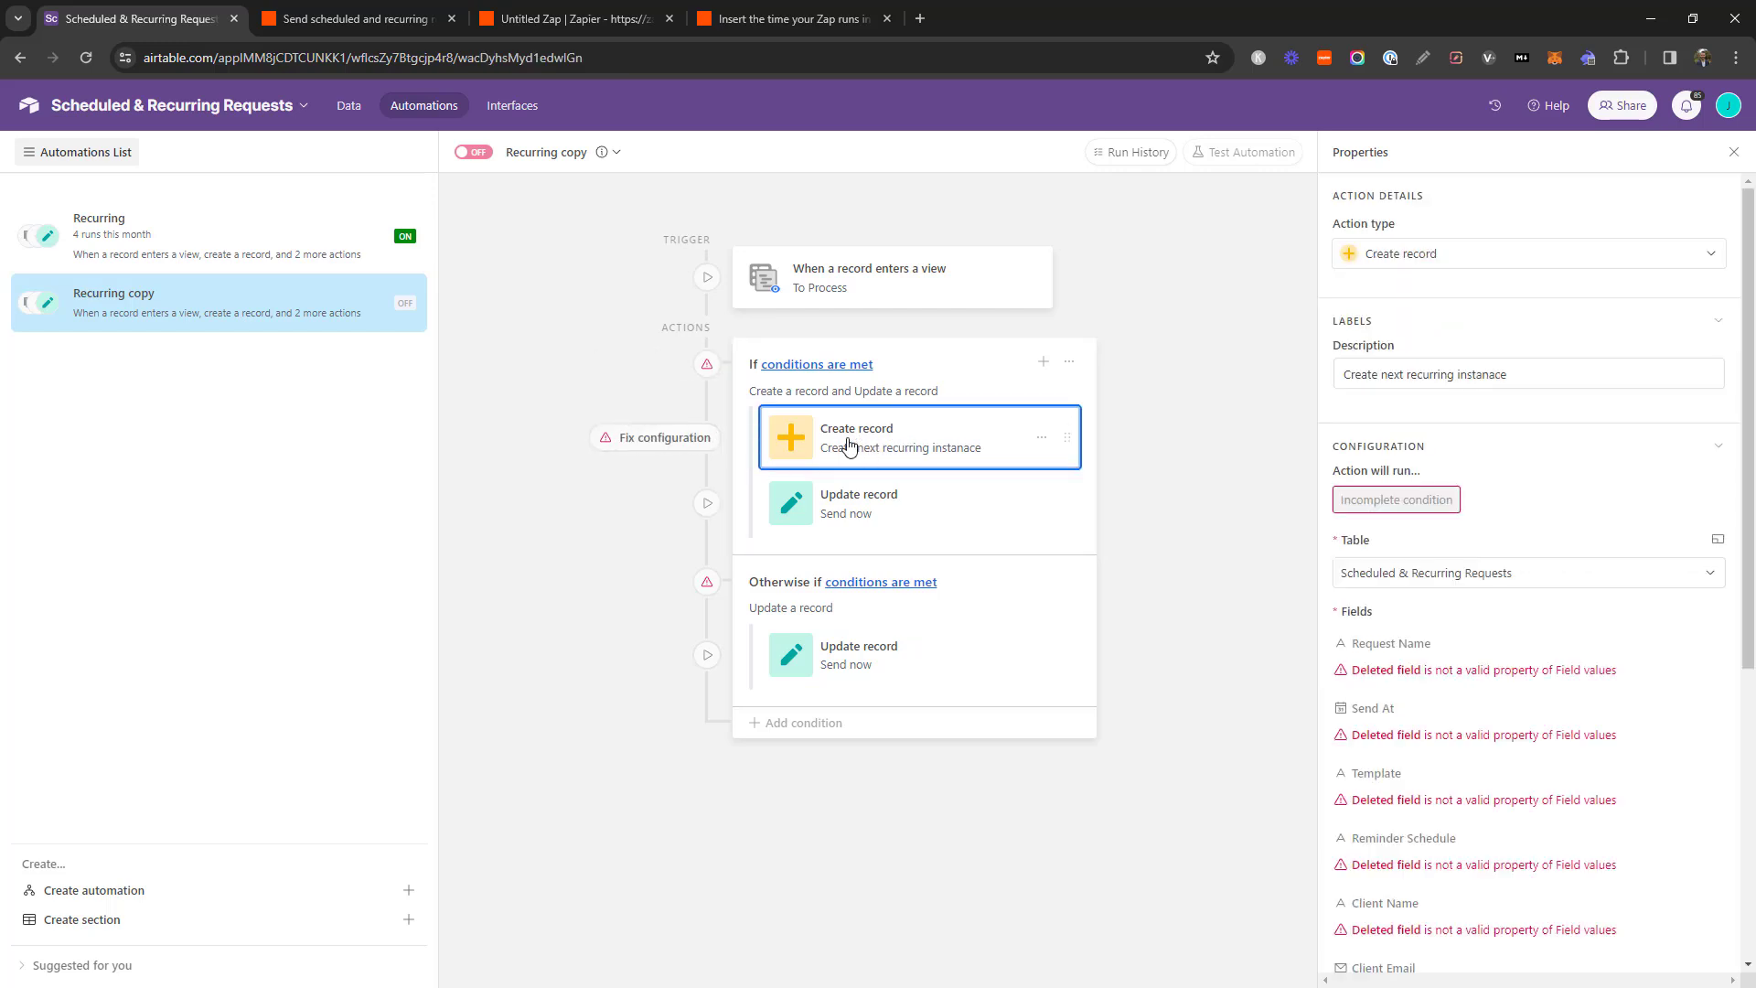
click(1460, 577)
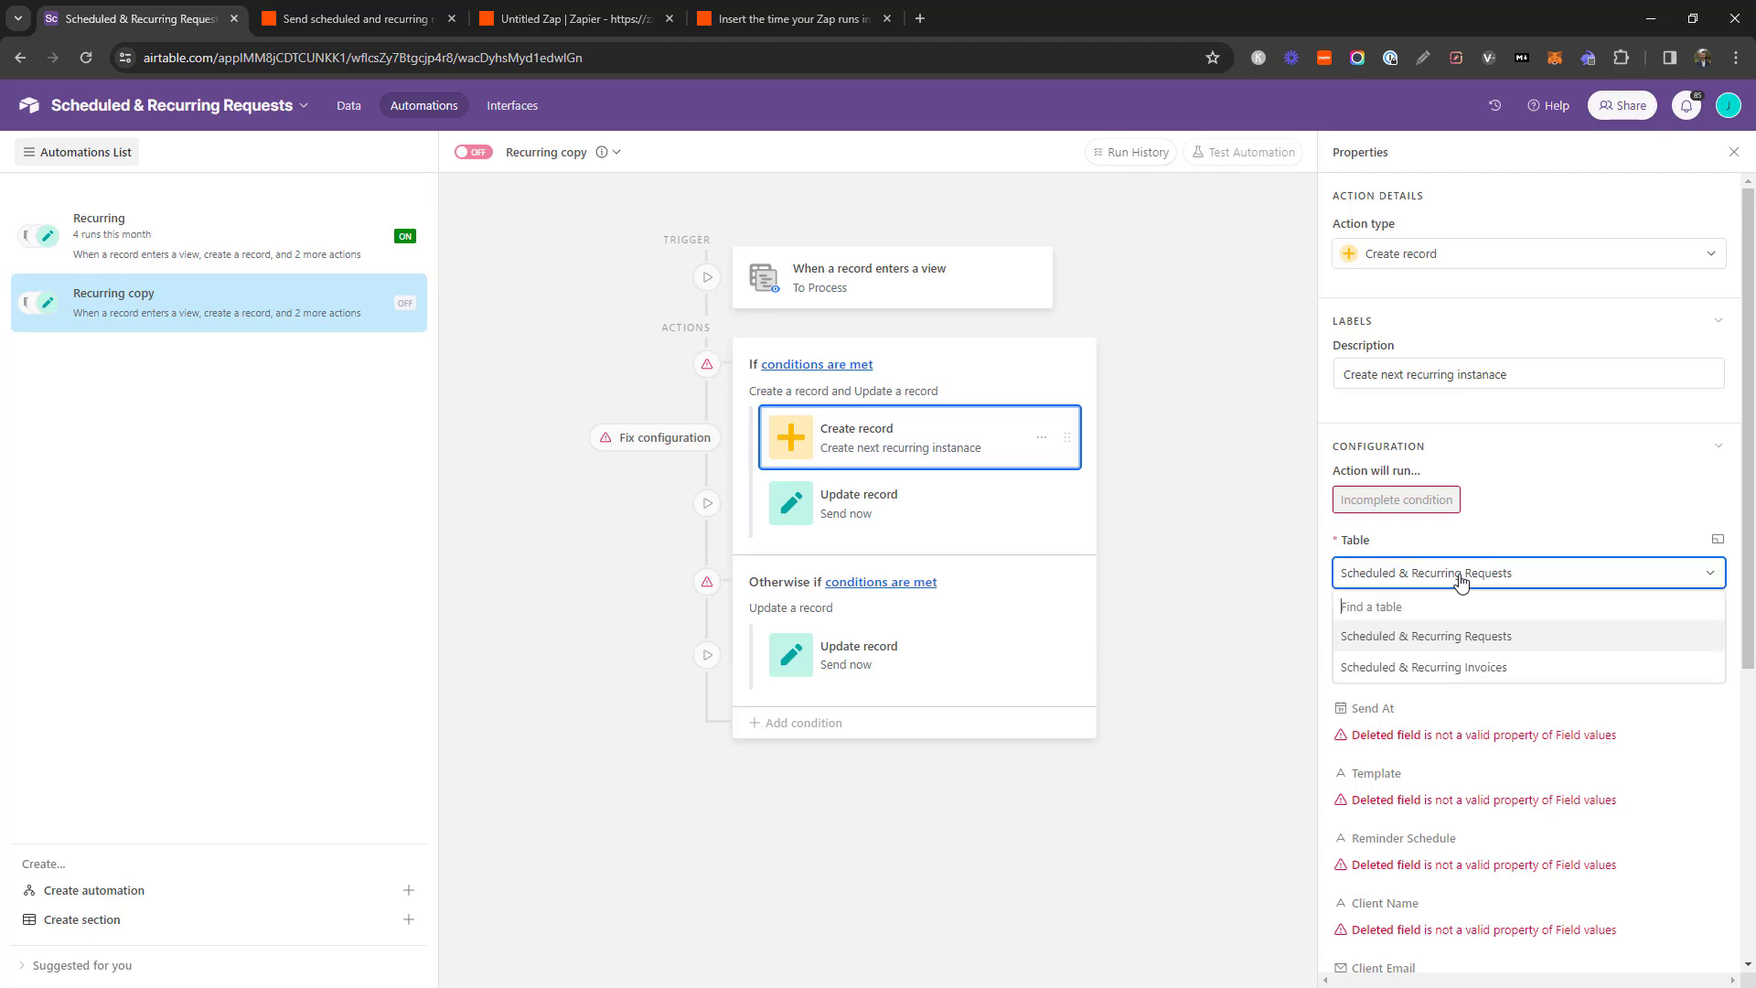
click(1460, 682)
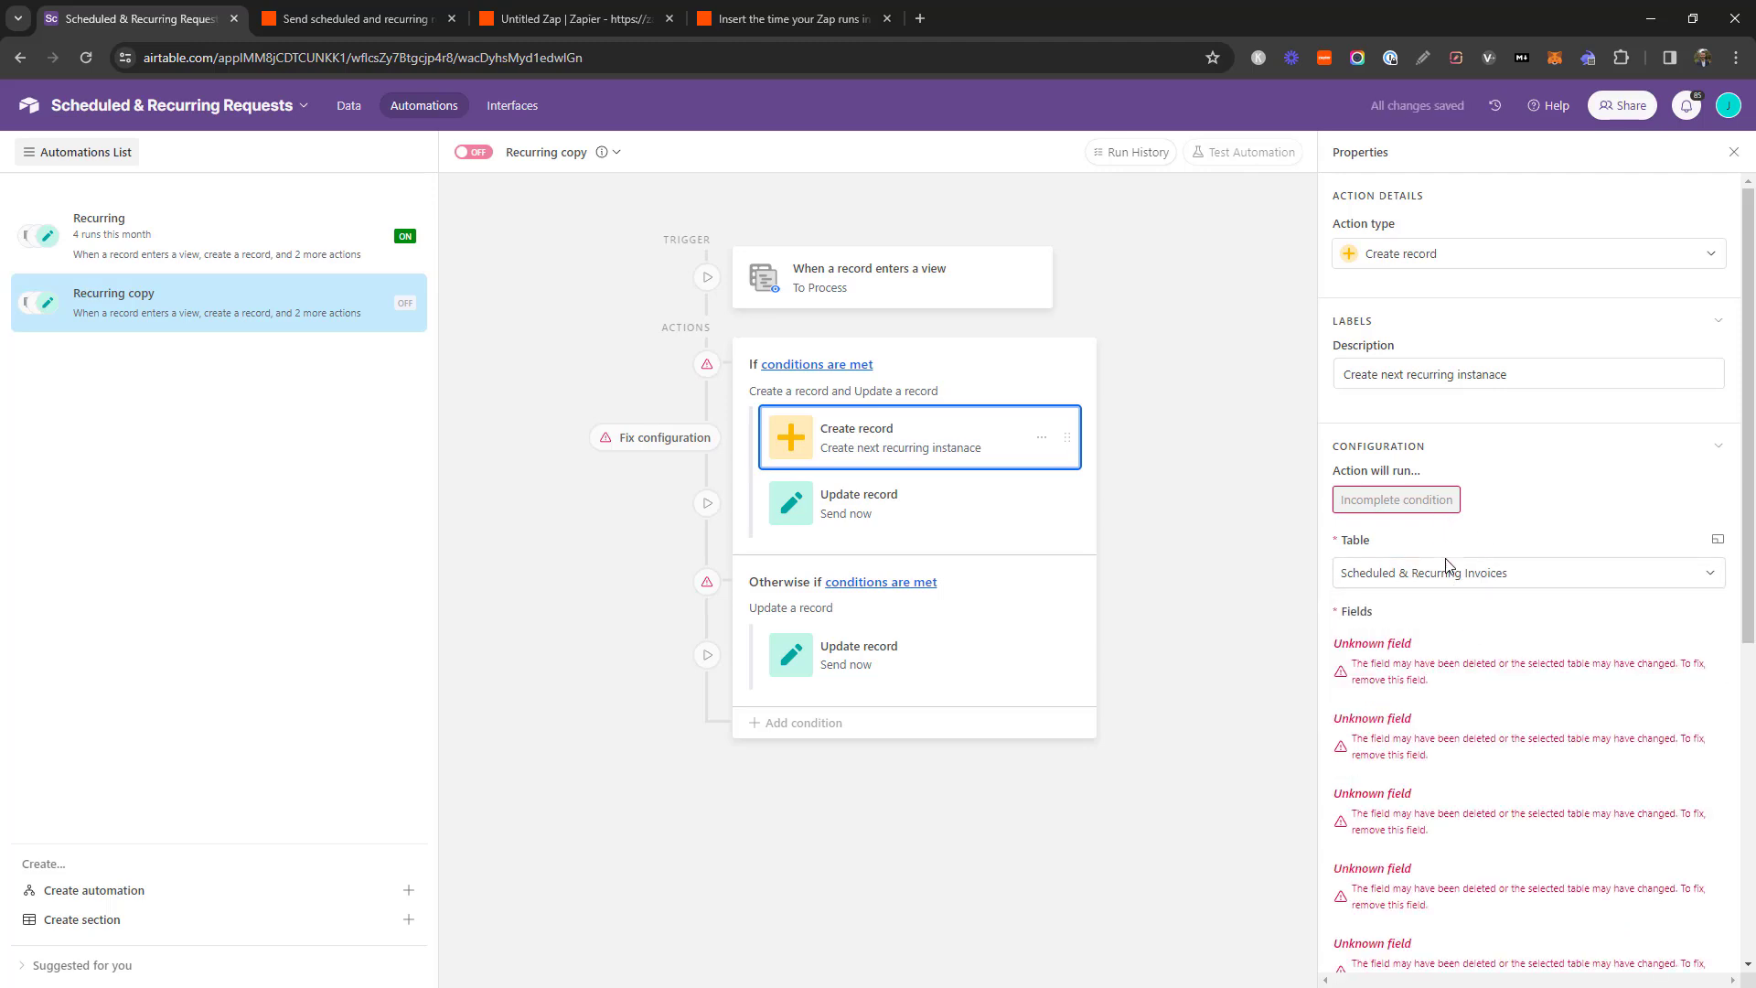
scroll(1450, 573, down, 2)
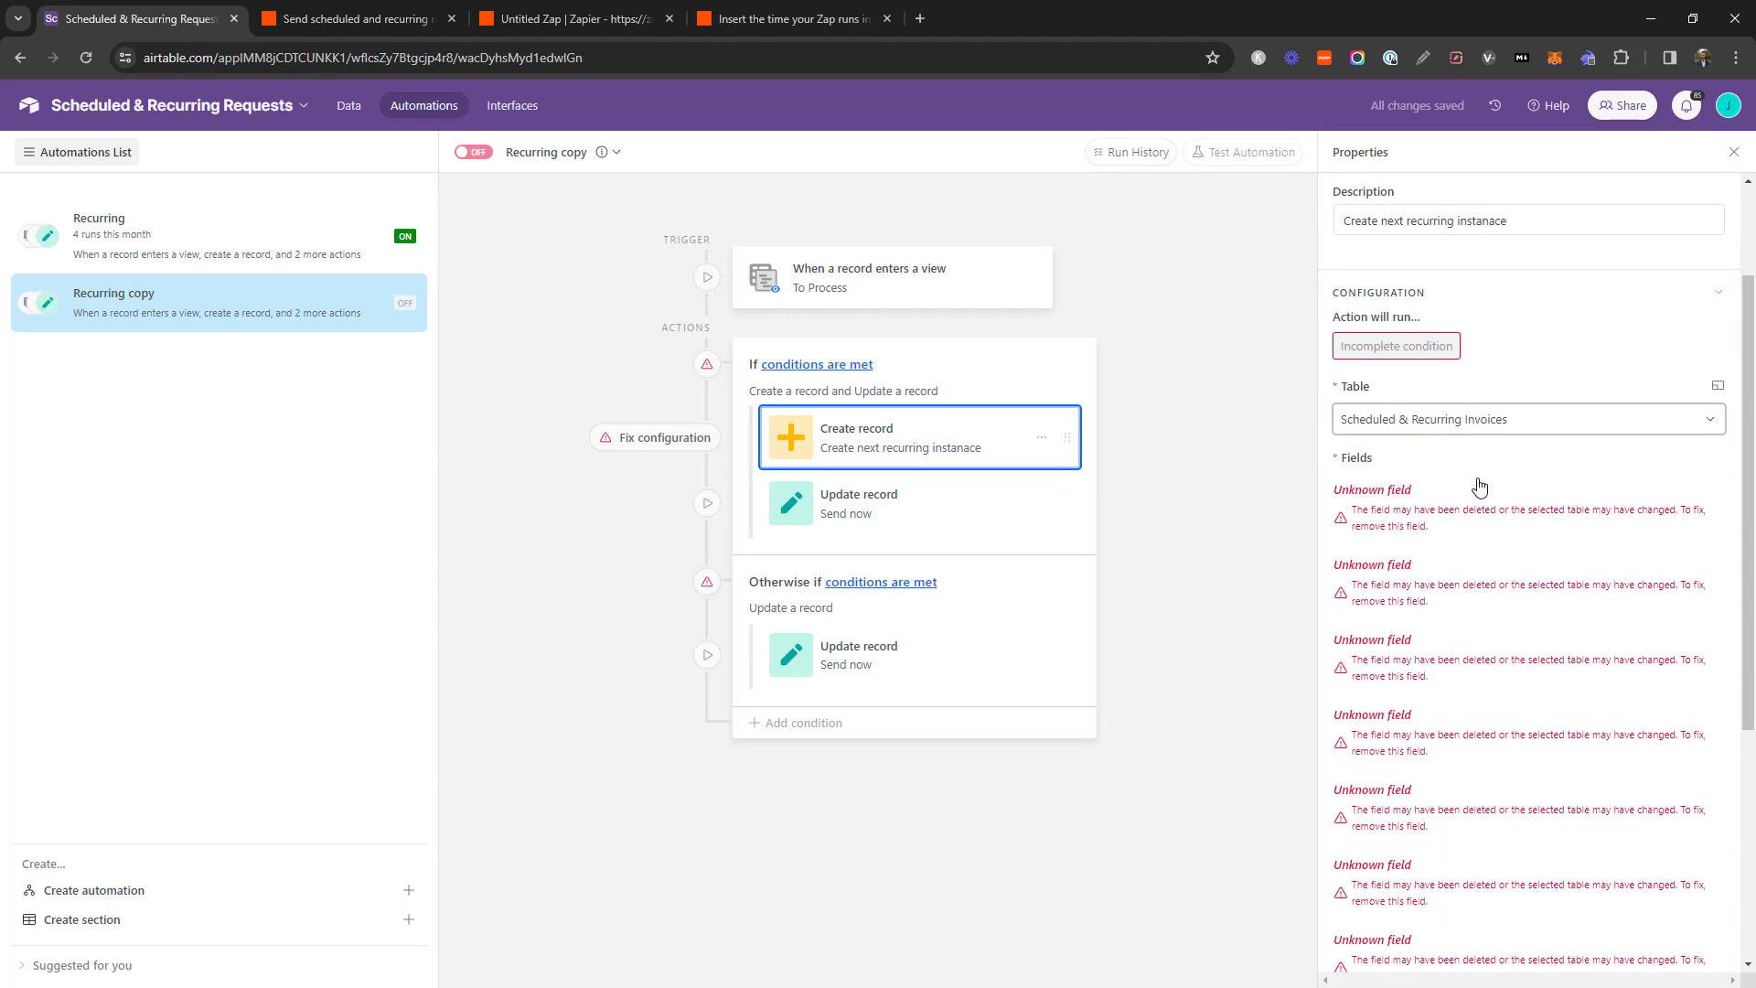
scroll(1479, 485, down, 1)
drag(1341, 382, 1504, 763)
click(1717, 367)
click(1717, 370)
click(1717, 372)
click(1717, 371)
click(1717, 397)
click(1460, 489)
Map Request Name and Reminder Schedule from the triggering record
click(1386, 760)
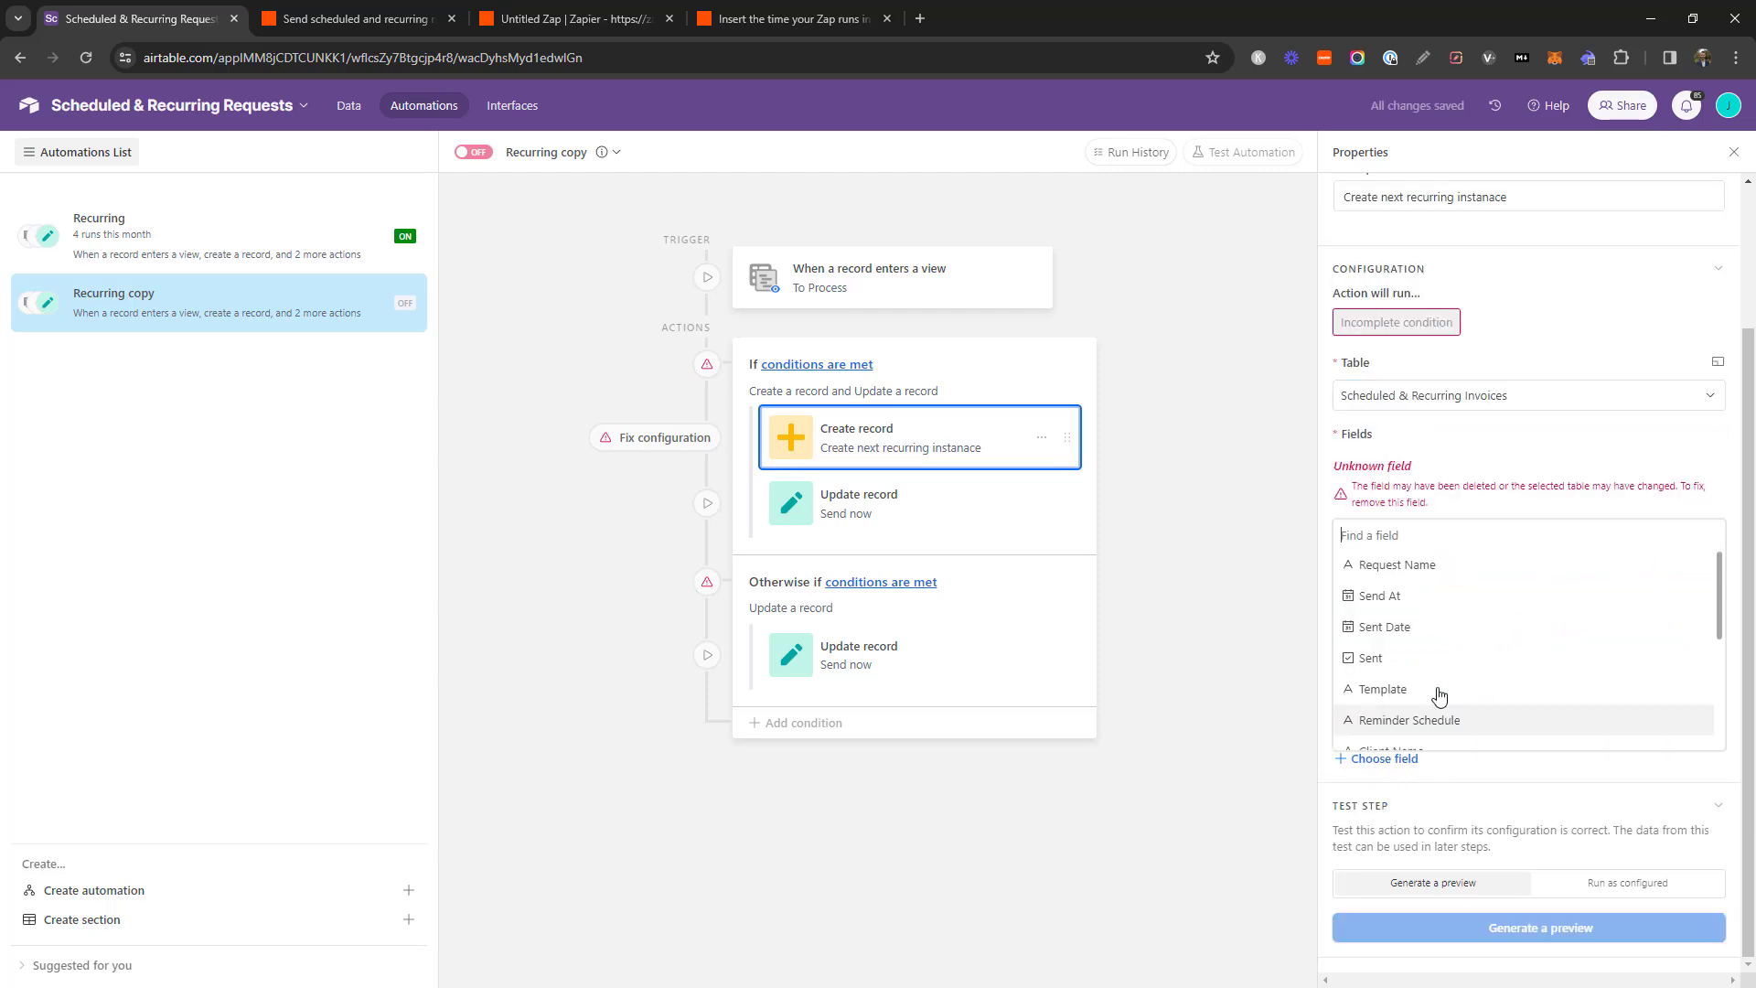
click(1391, 567)
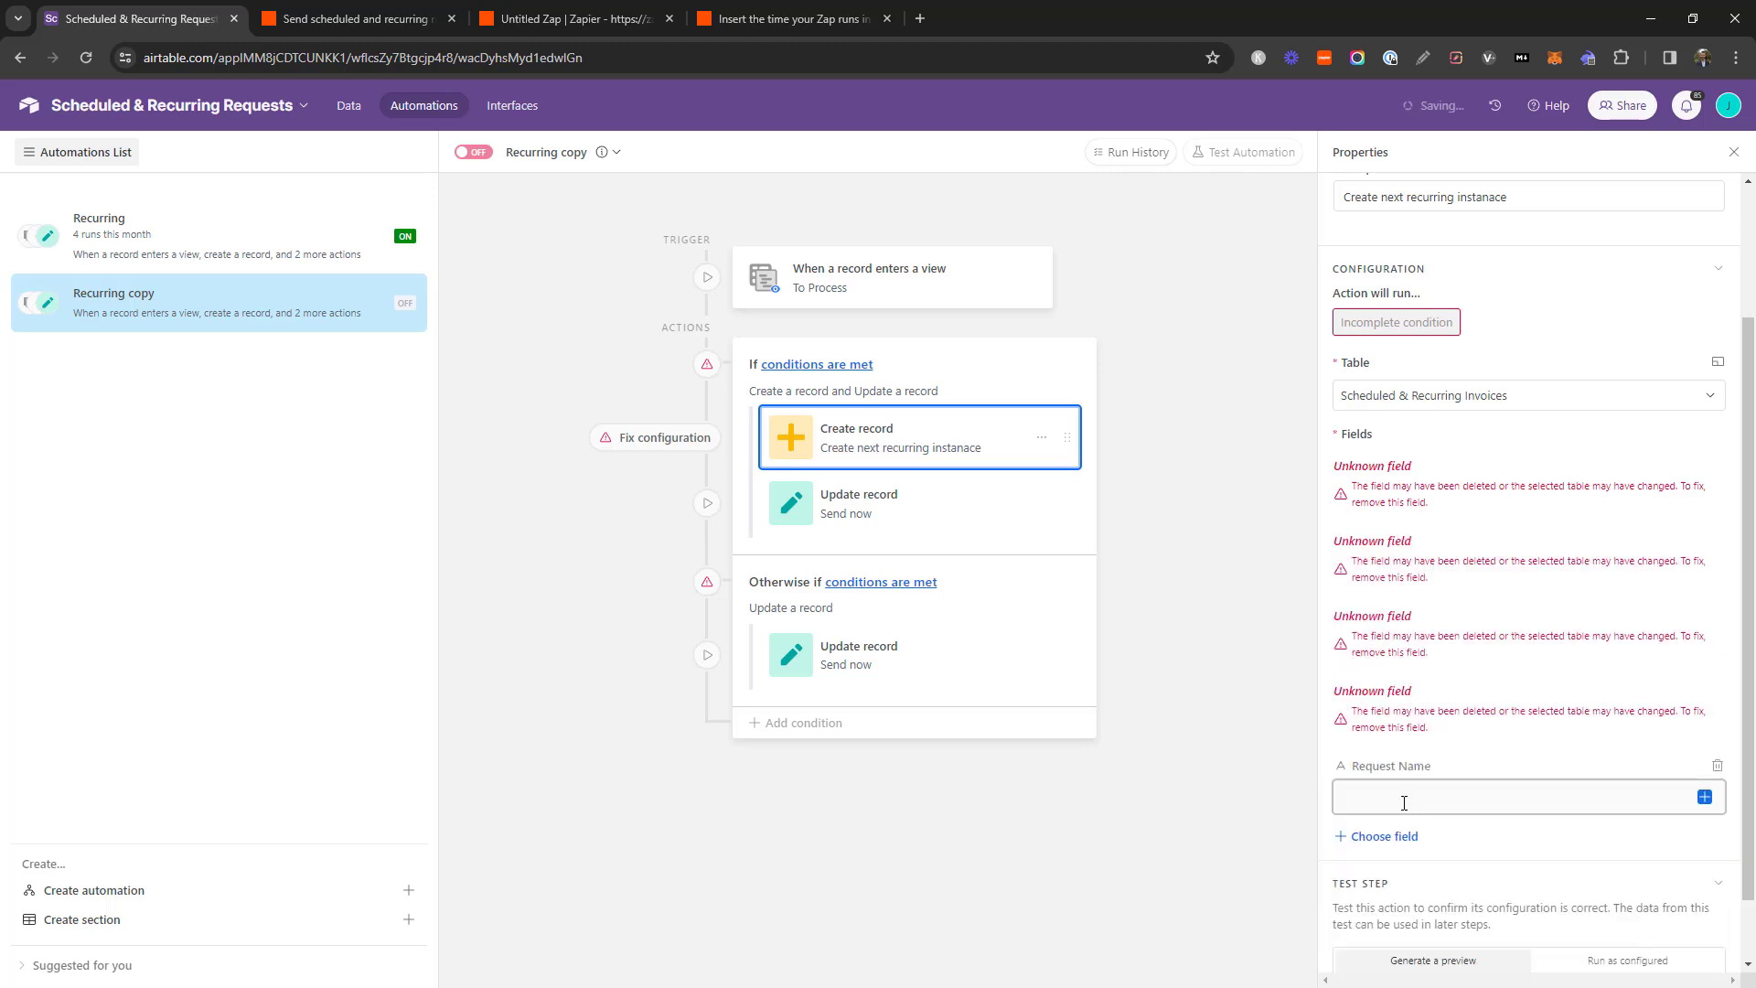
click(1703, 800)
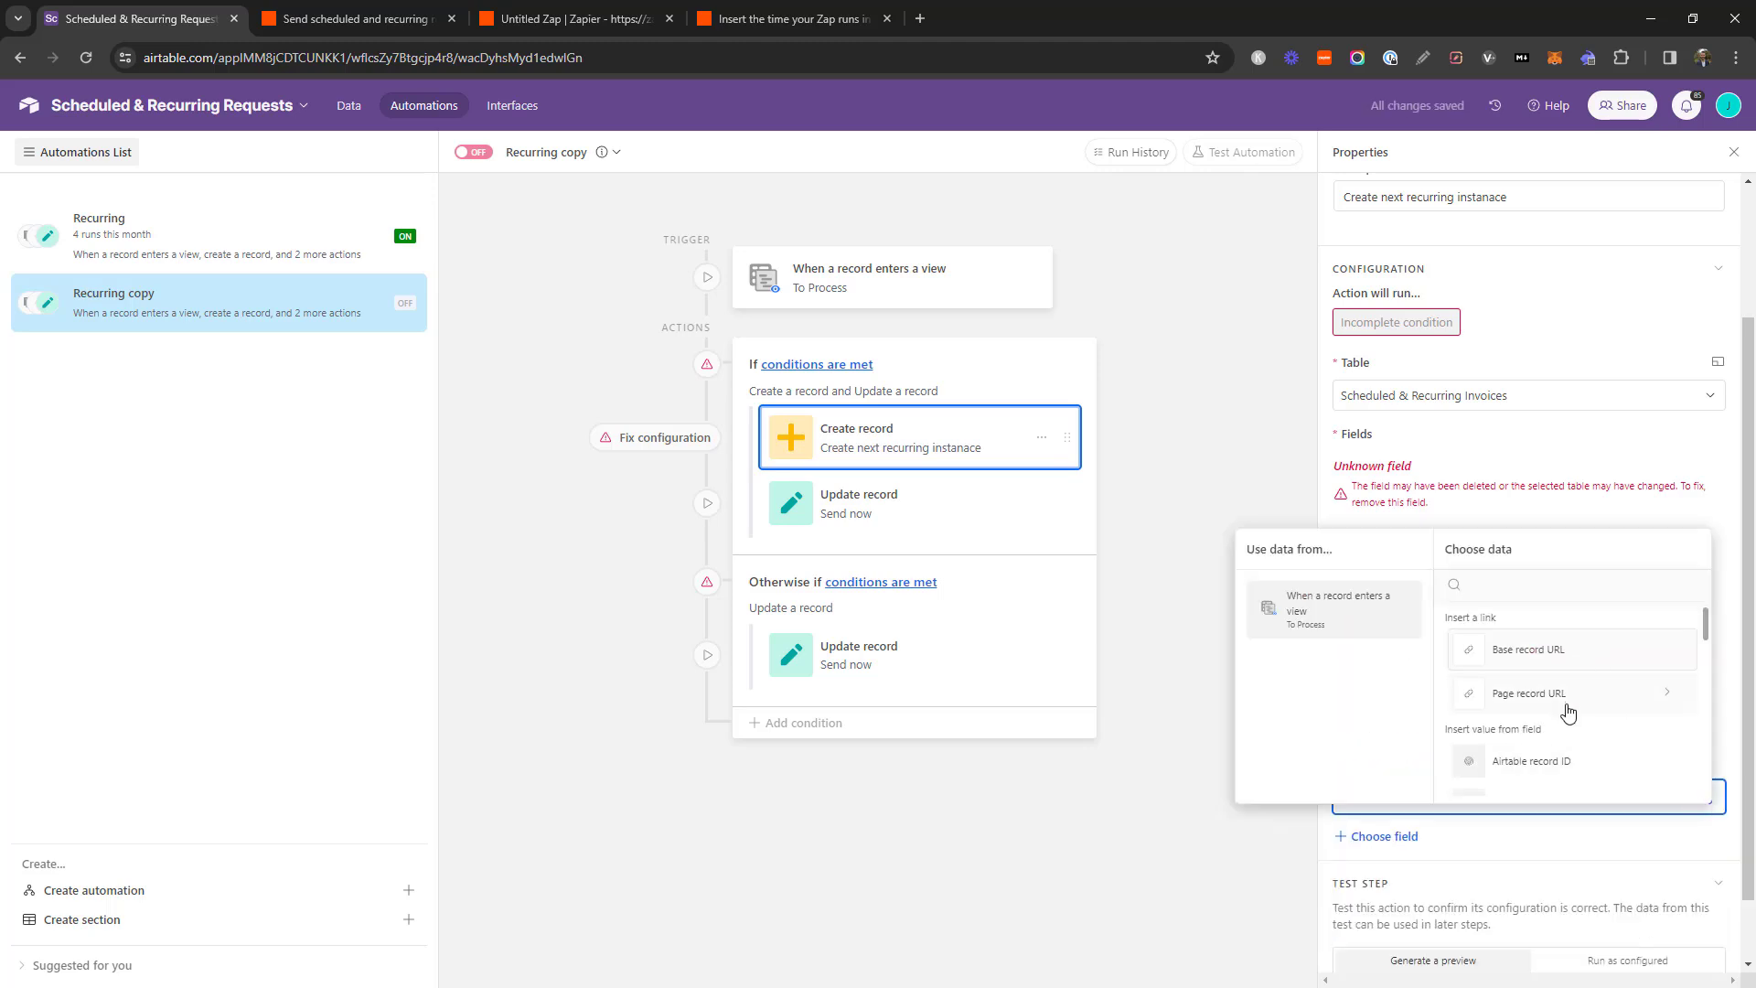
scroll(1546, 732, down, 1)
click(1525, 760)
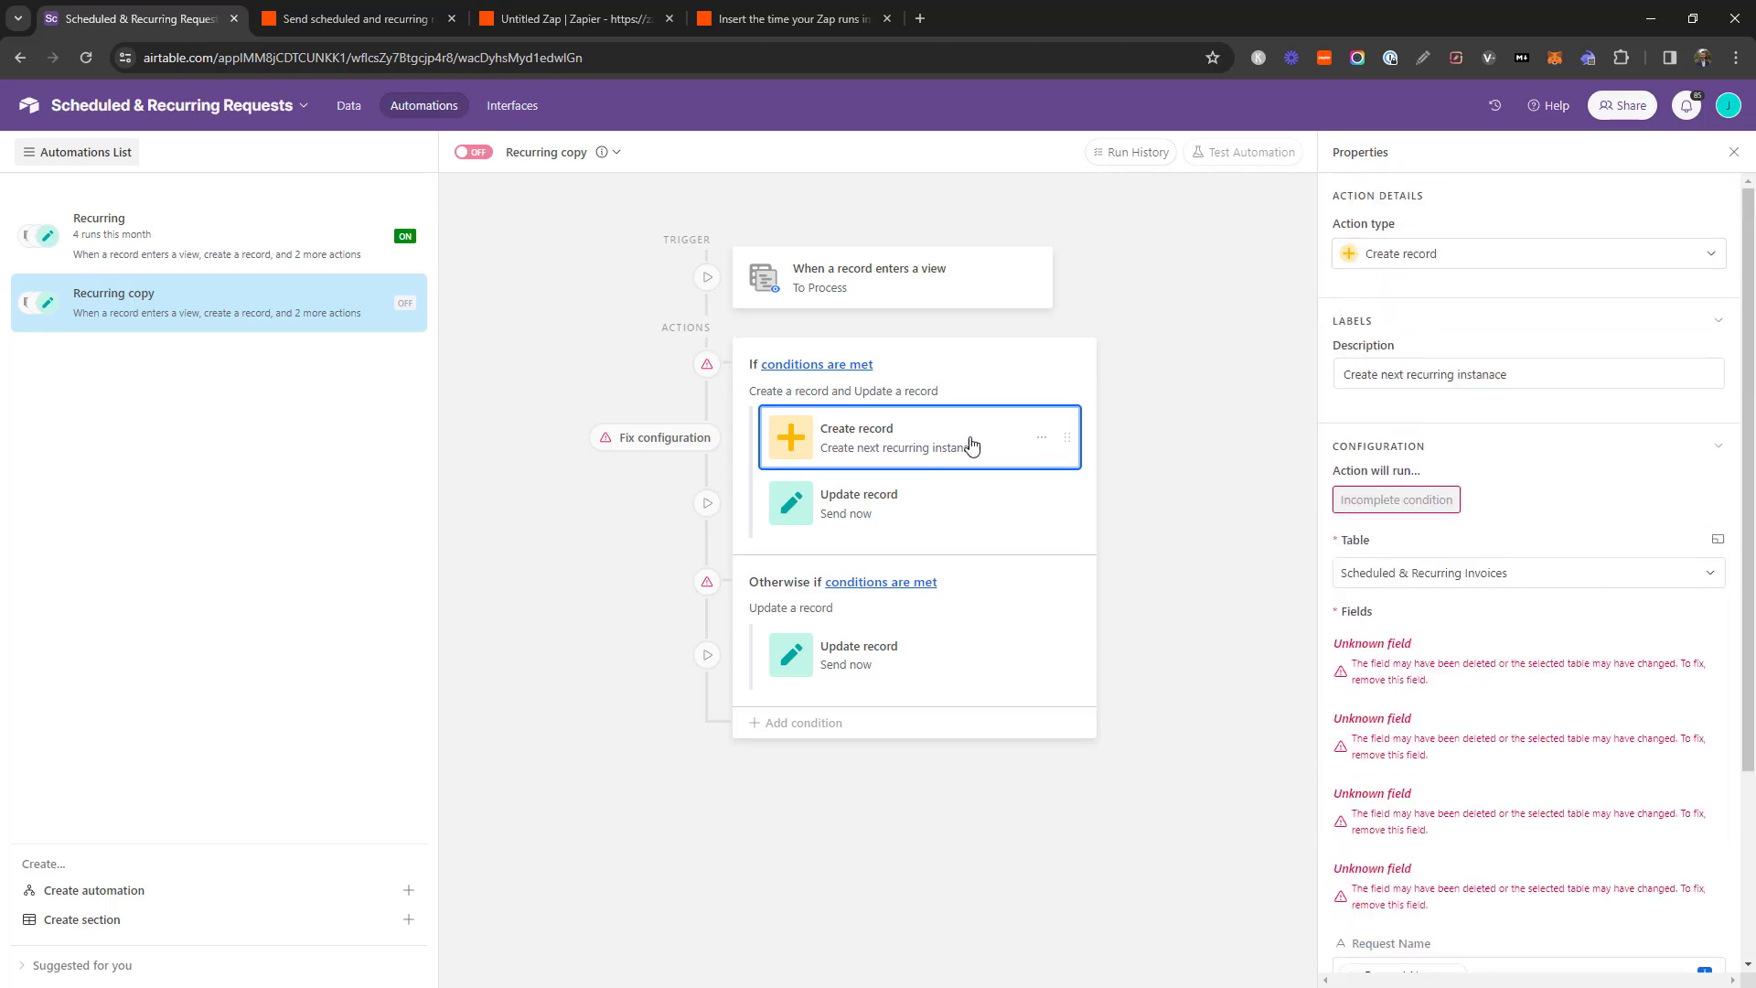
scroll(1596, 698, down, 3)
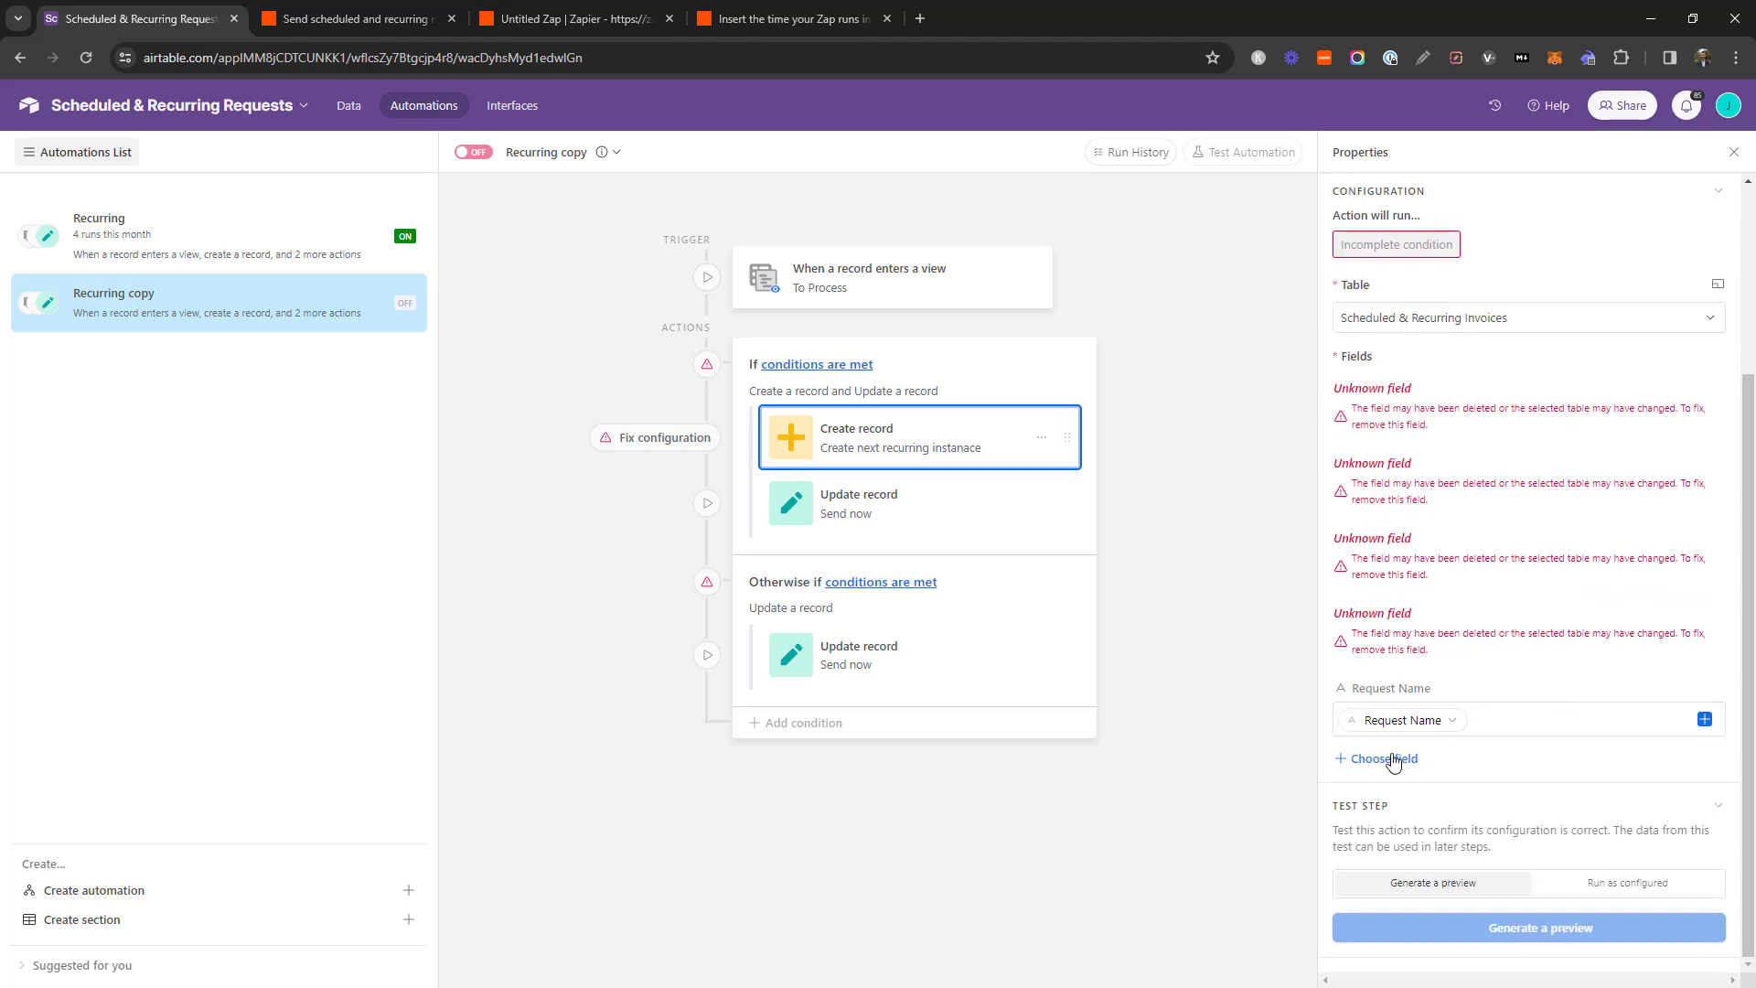
click(1393, 762)
click(1464, 690)
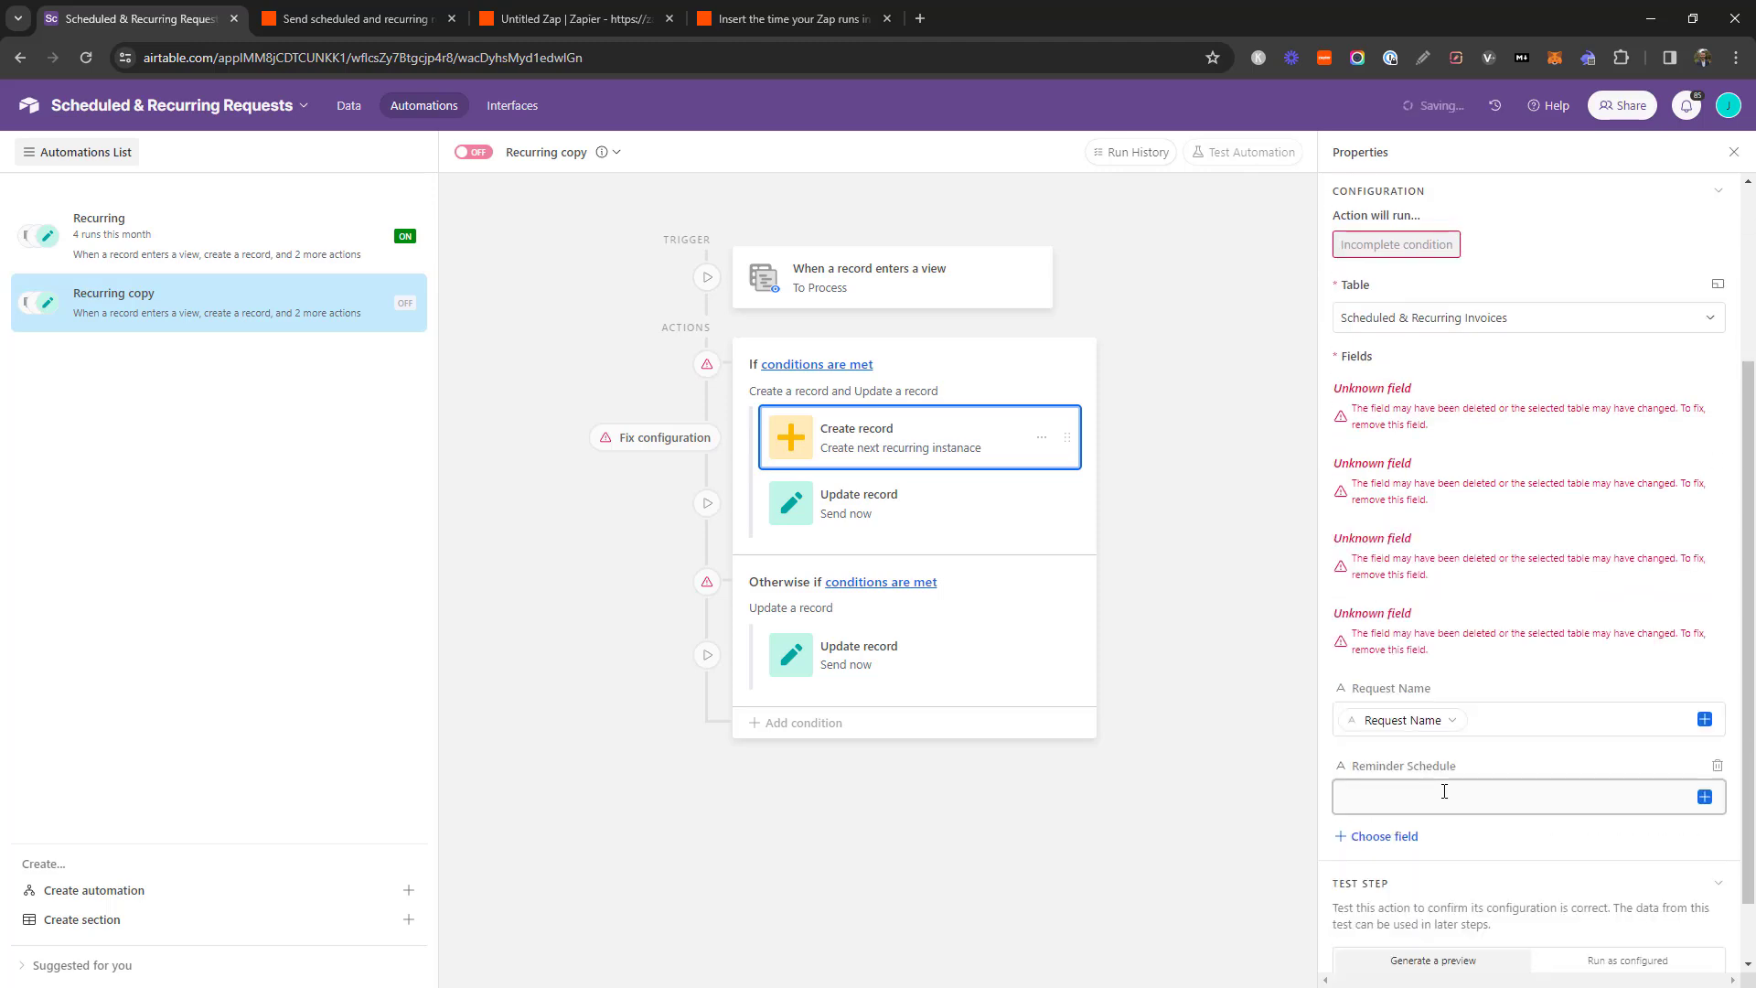
click(1705, 799)
scroll(1572, 665, down, 2)
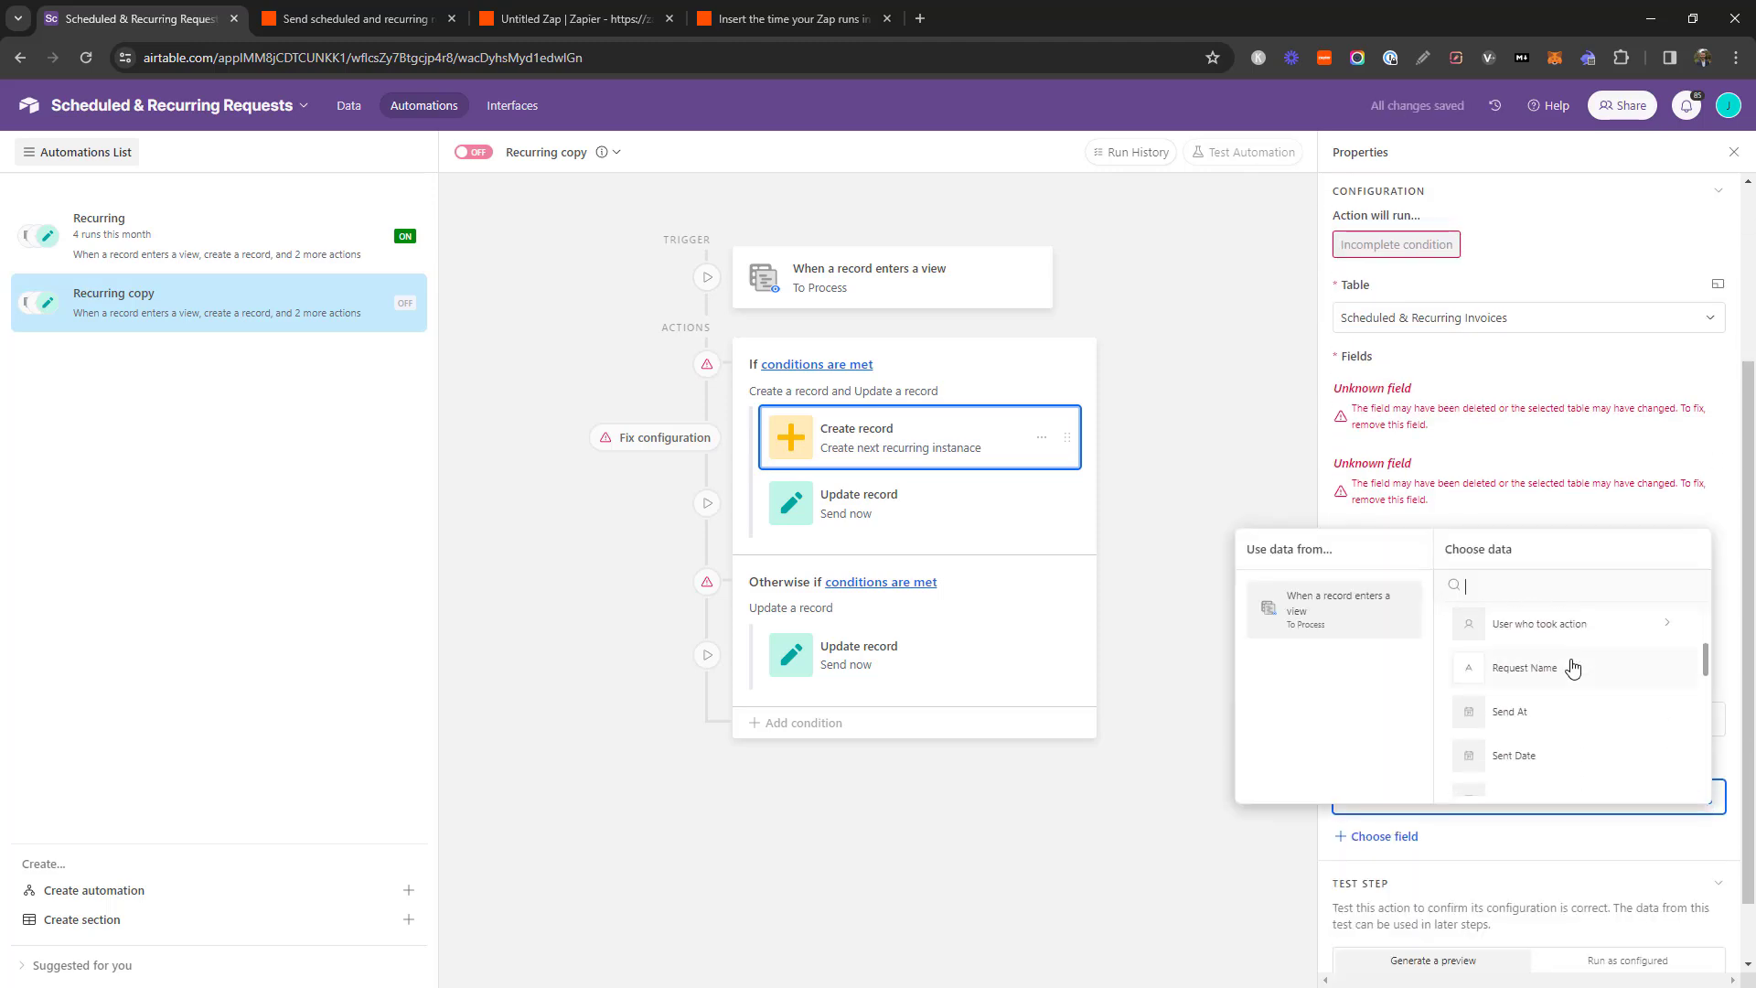
text(rem)
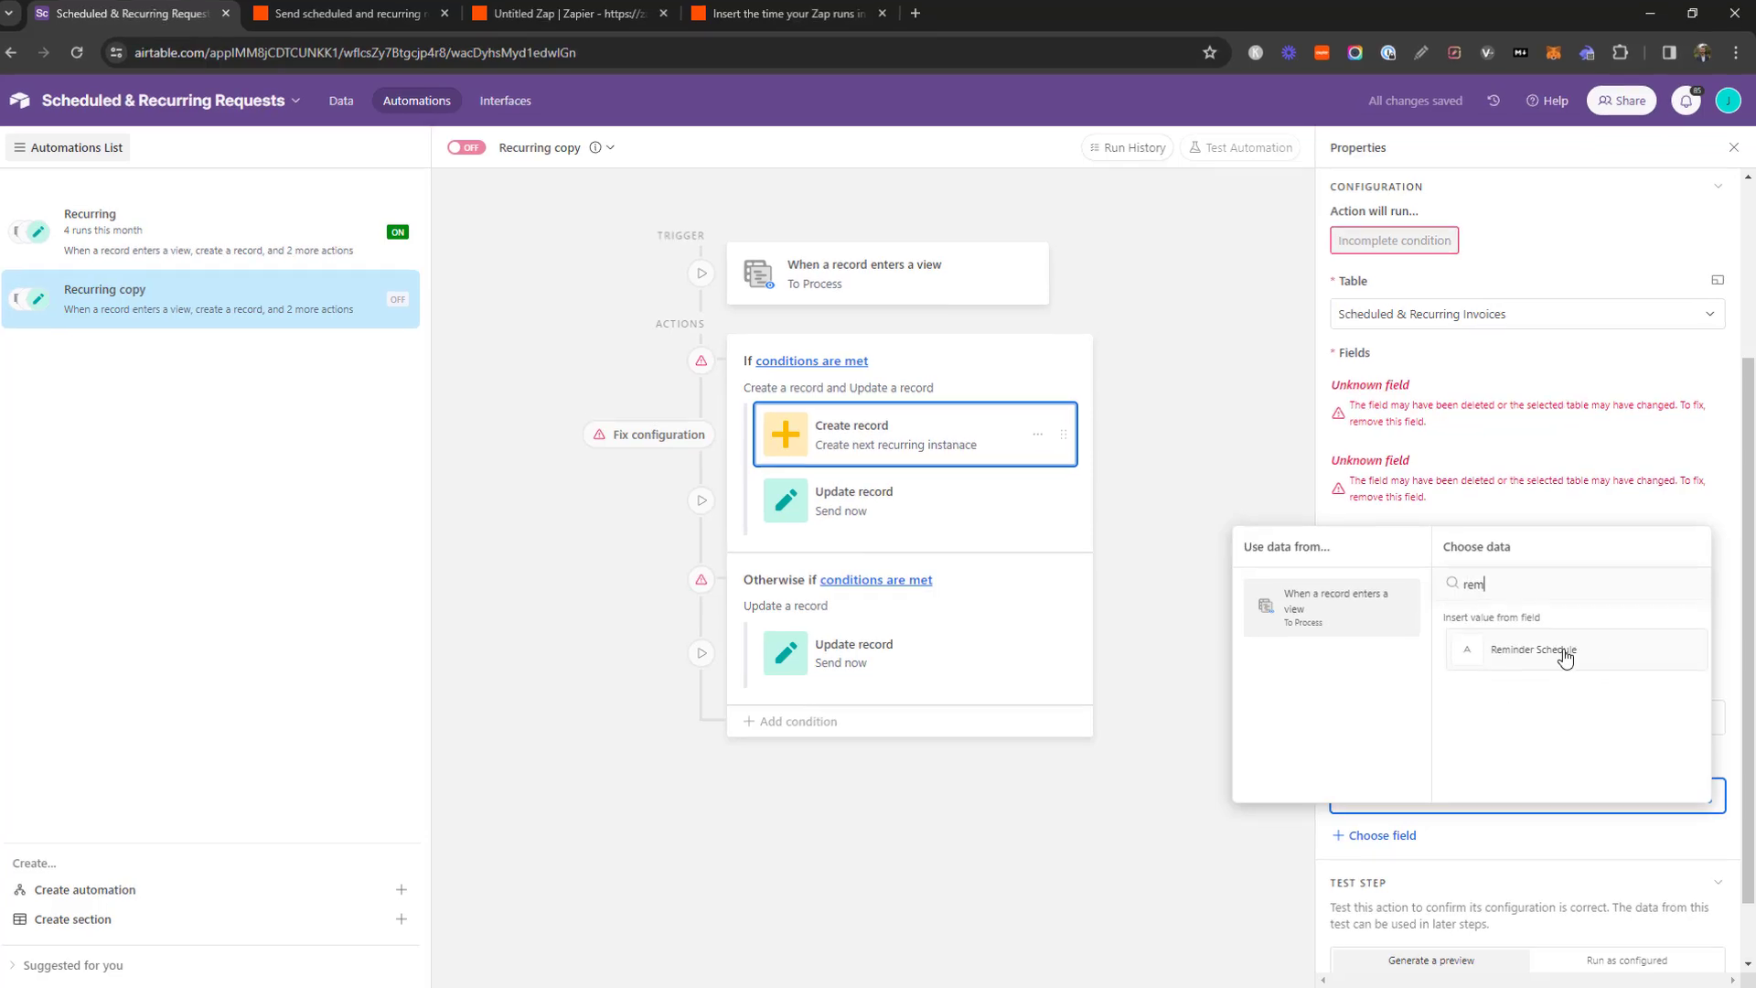
click(1560, 652)
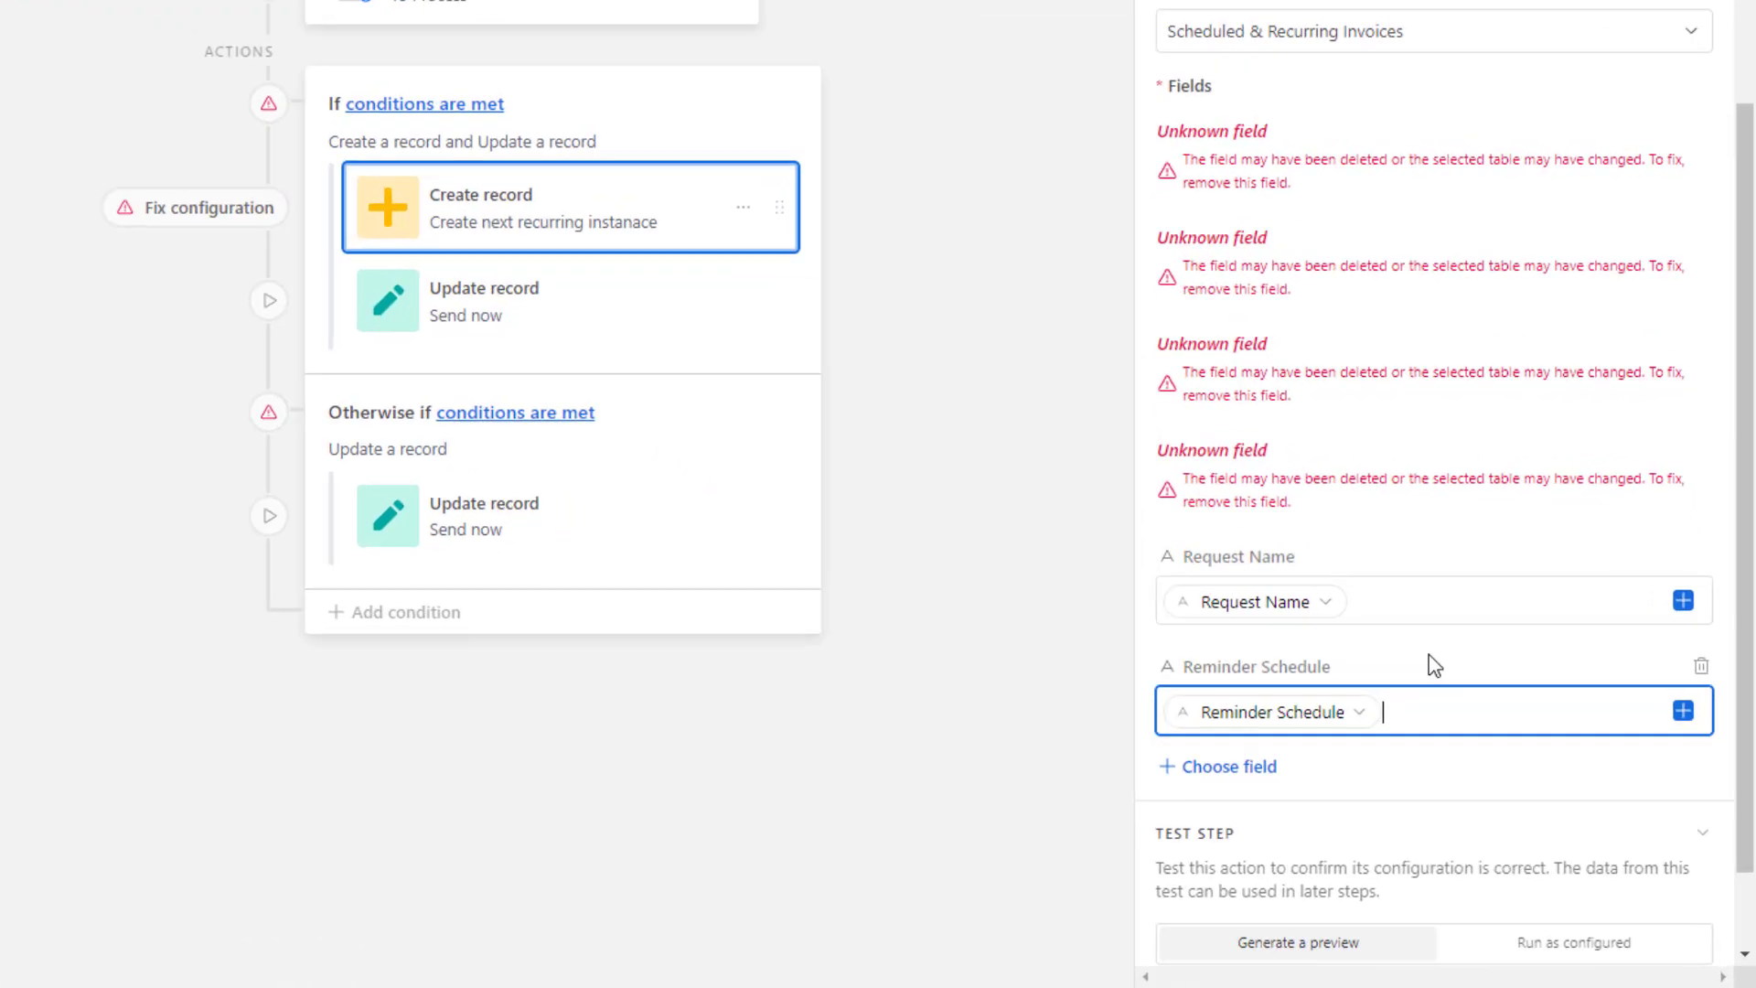
scroll(1434, 665, down, 1)
Add Send At as a dynamic value filled from Next Date
click(1249, 772)
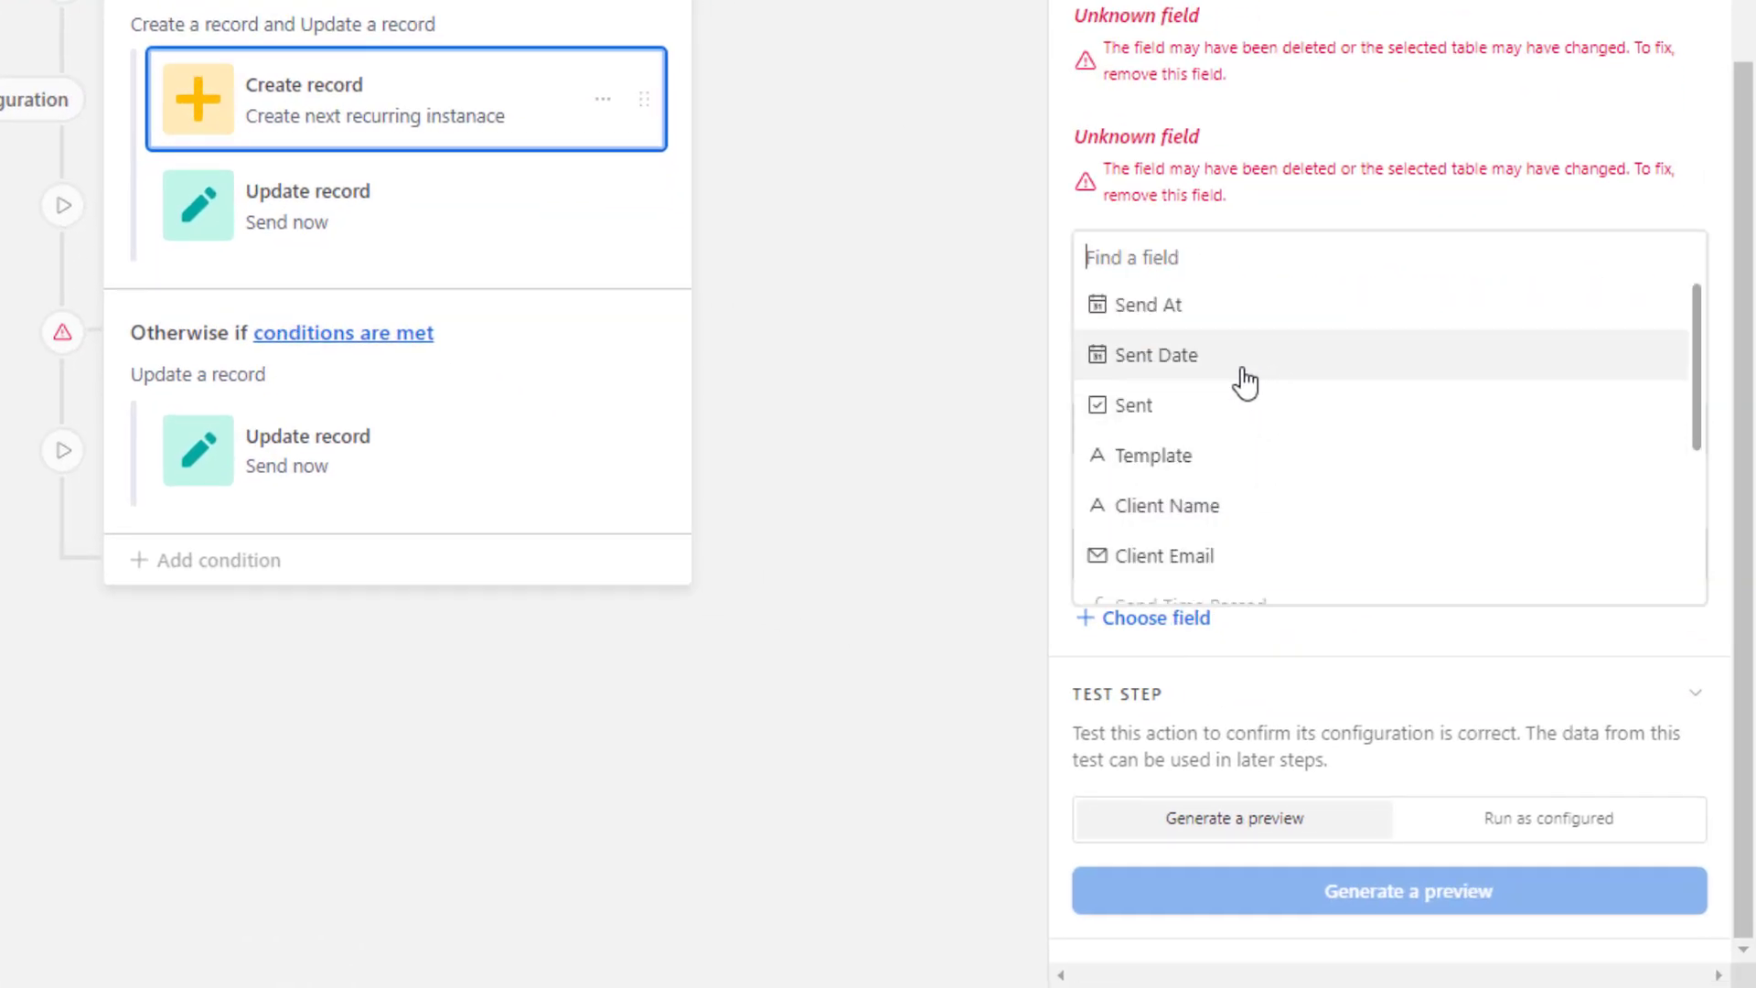
click(1143, 307)
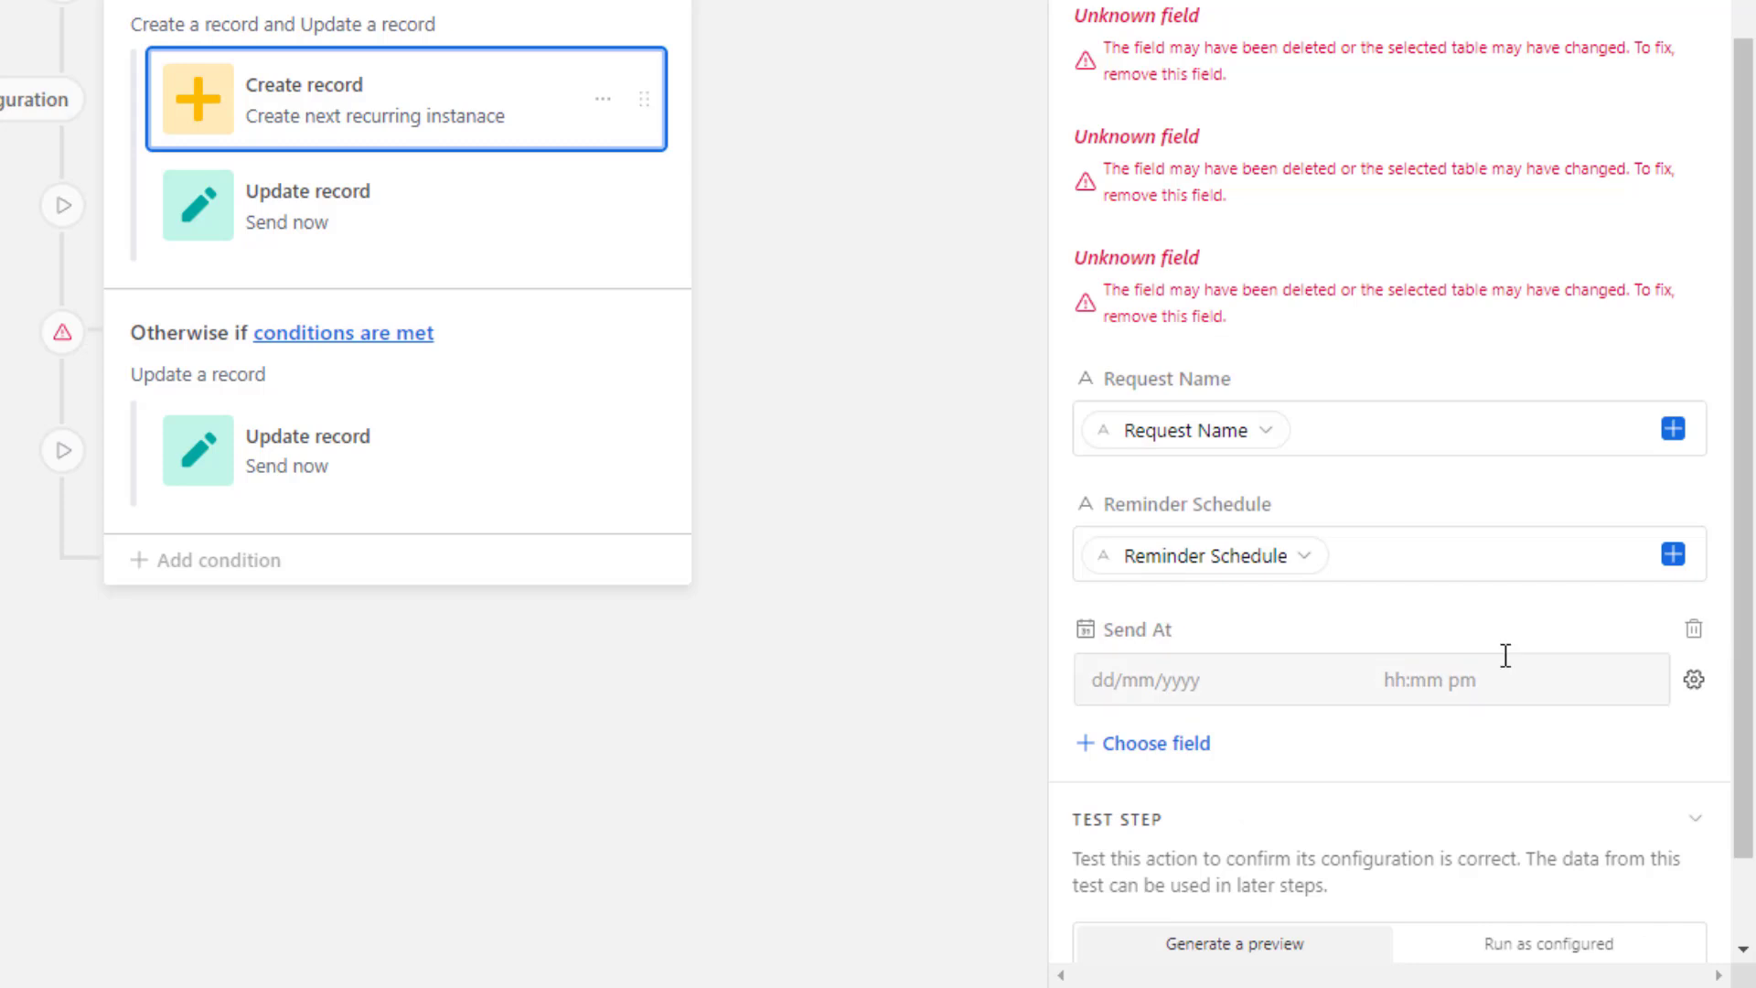
click(1694, 685)
key(Down)
key(Return)
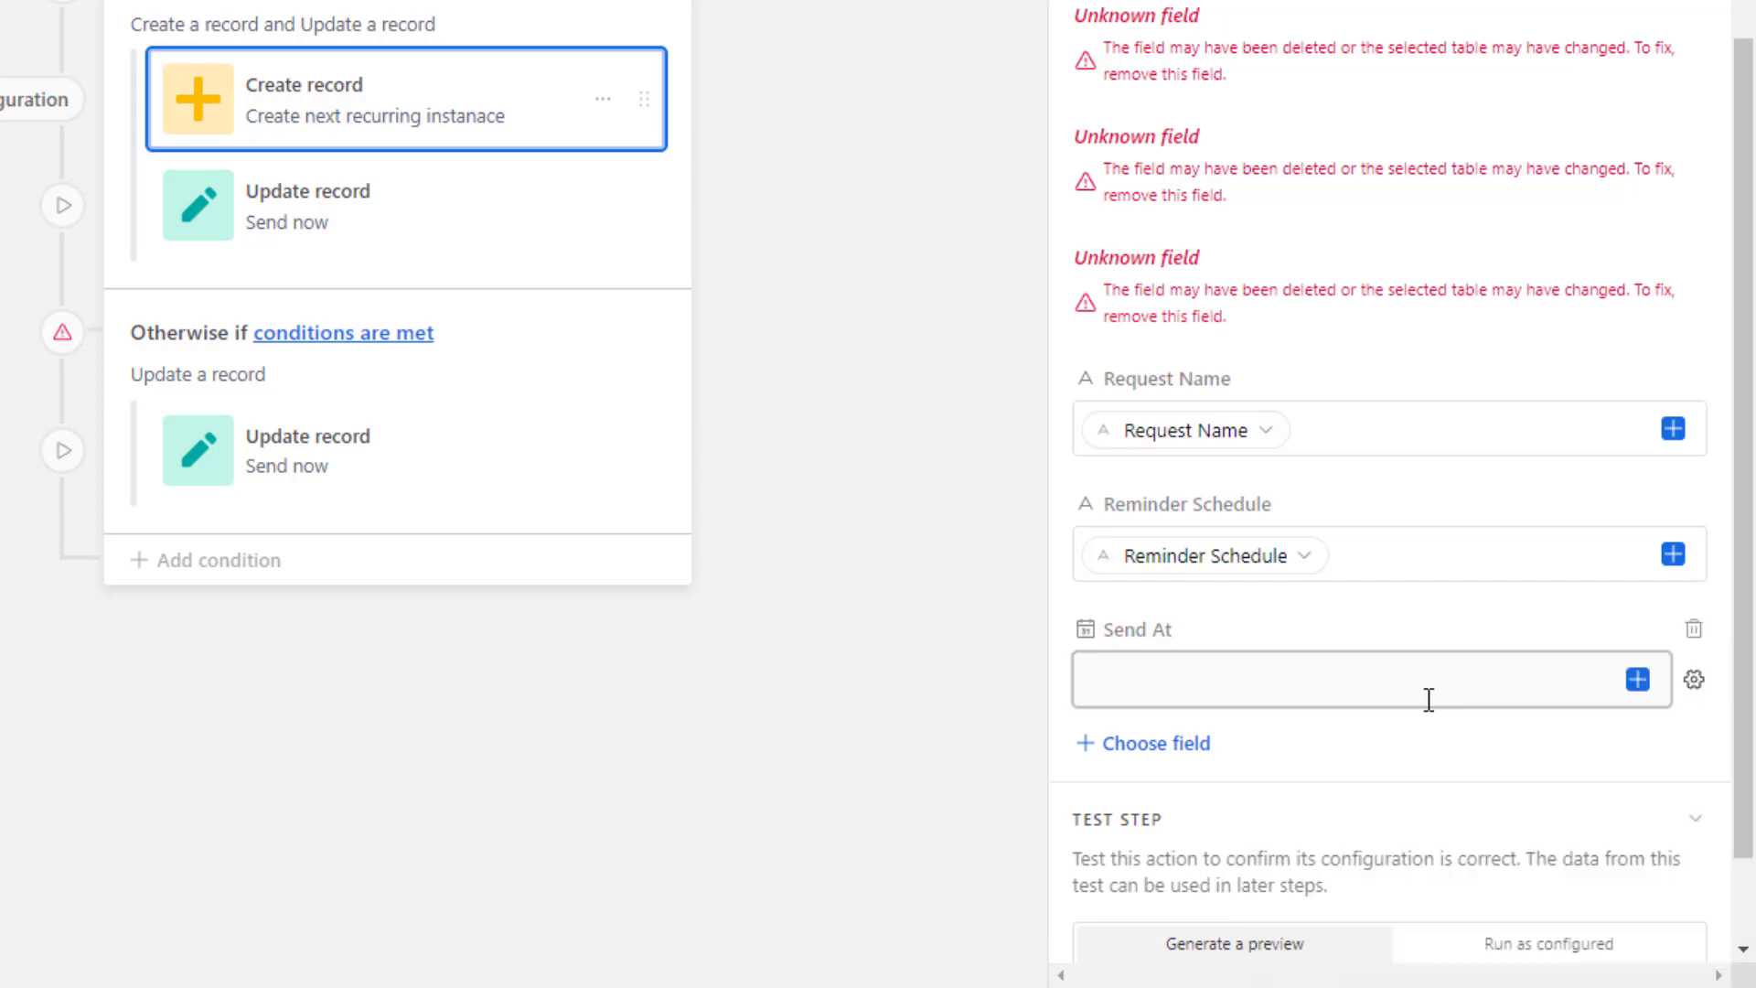
click(1637, 679)
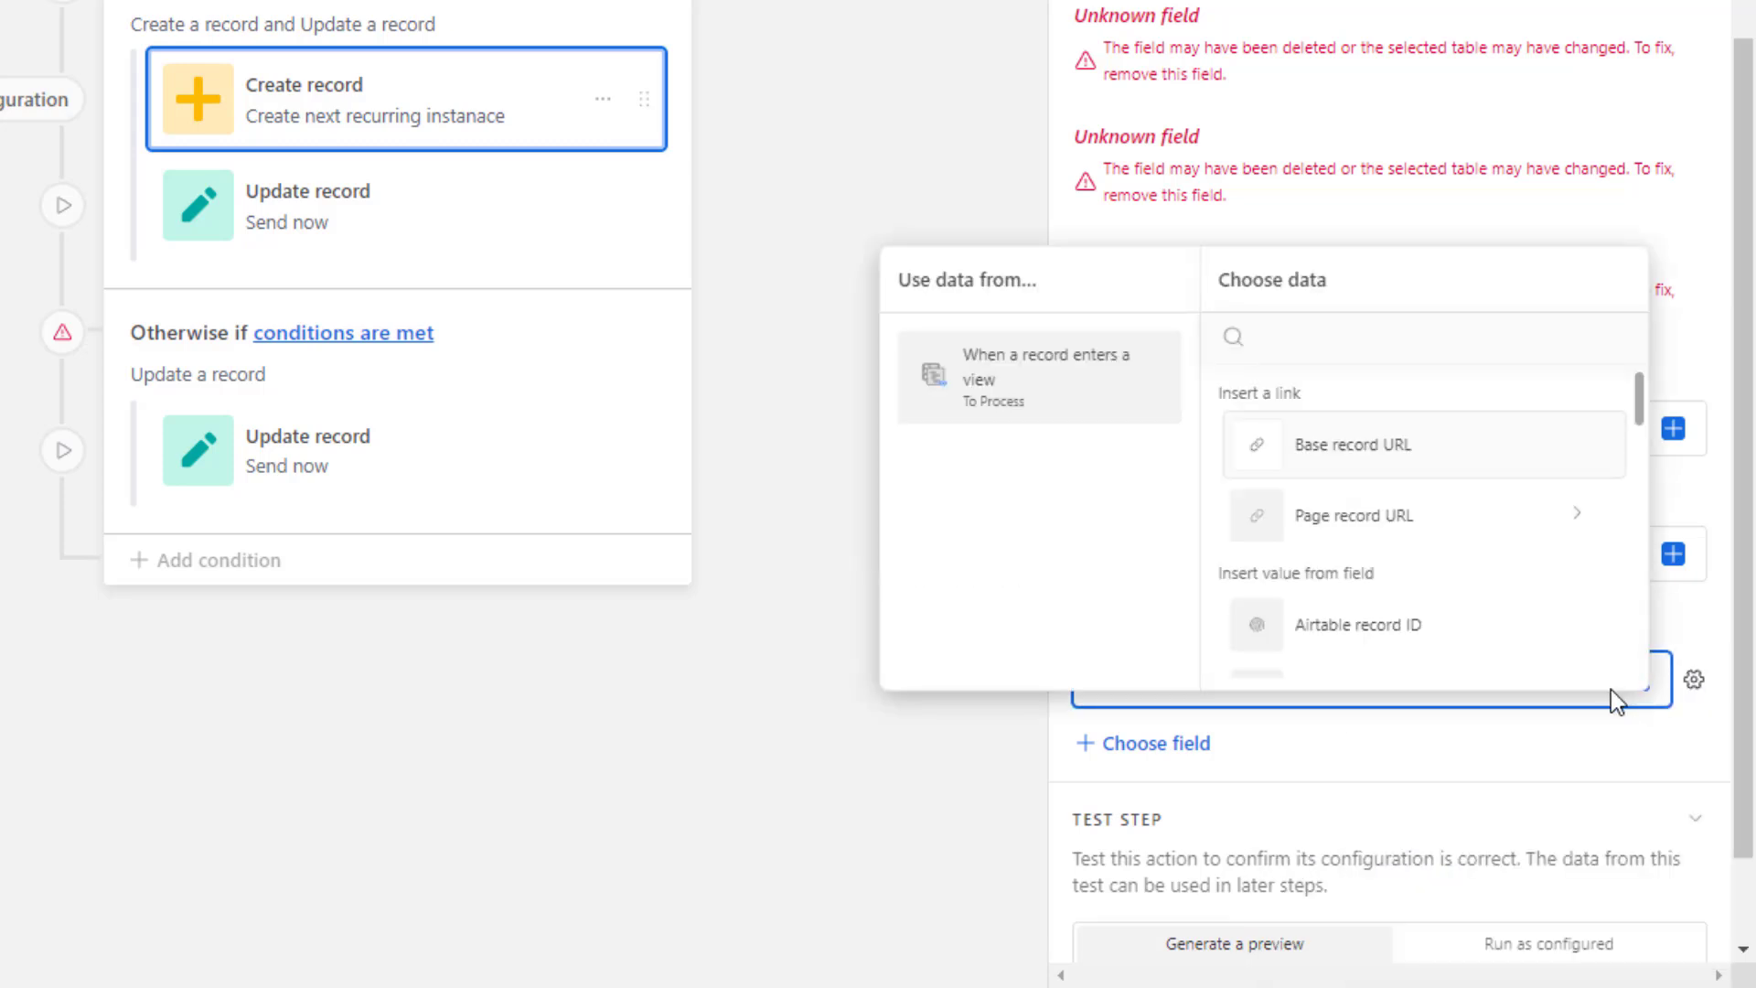
text(next)
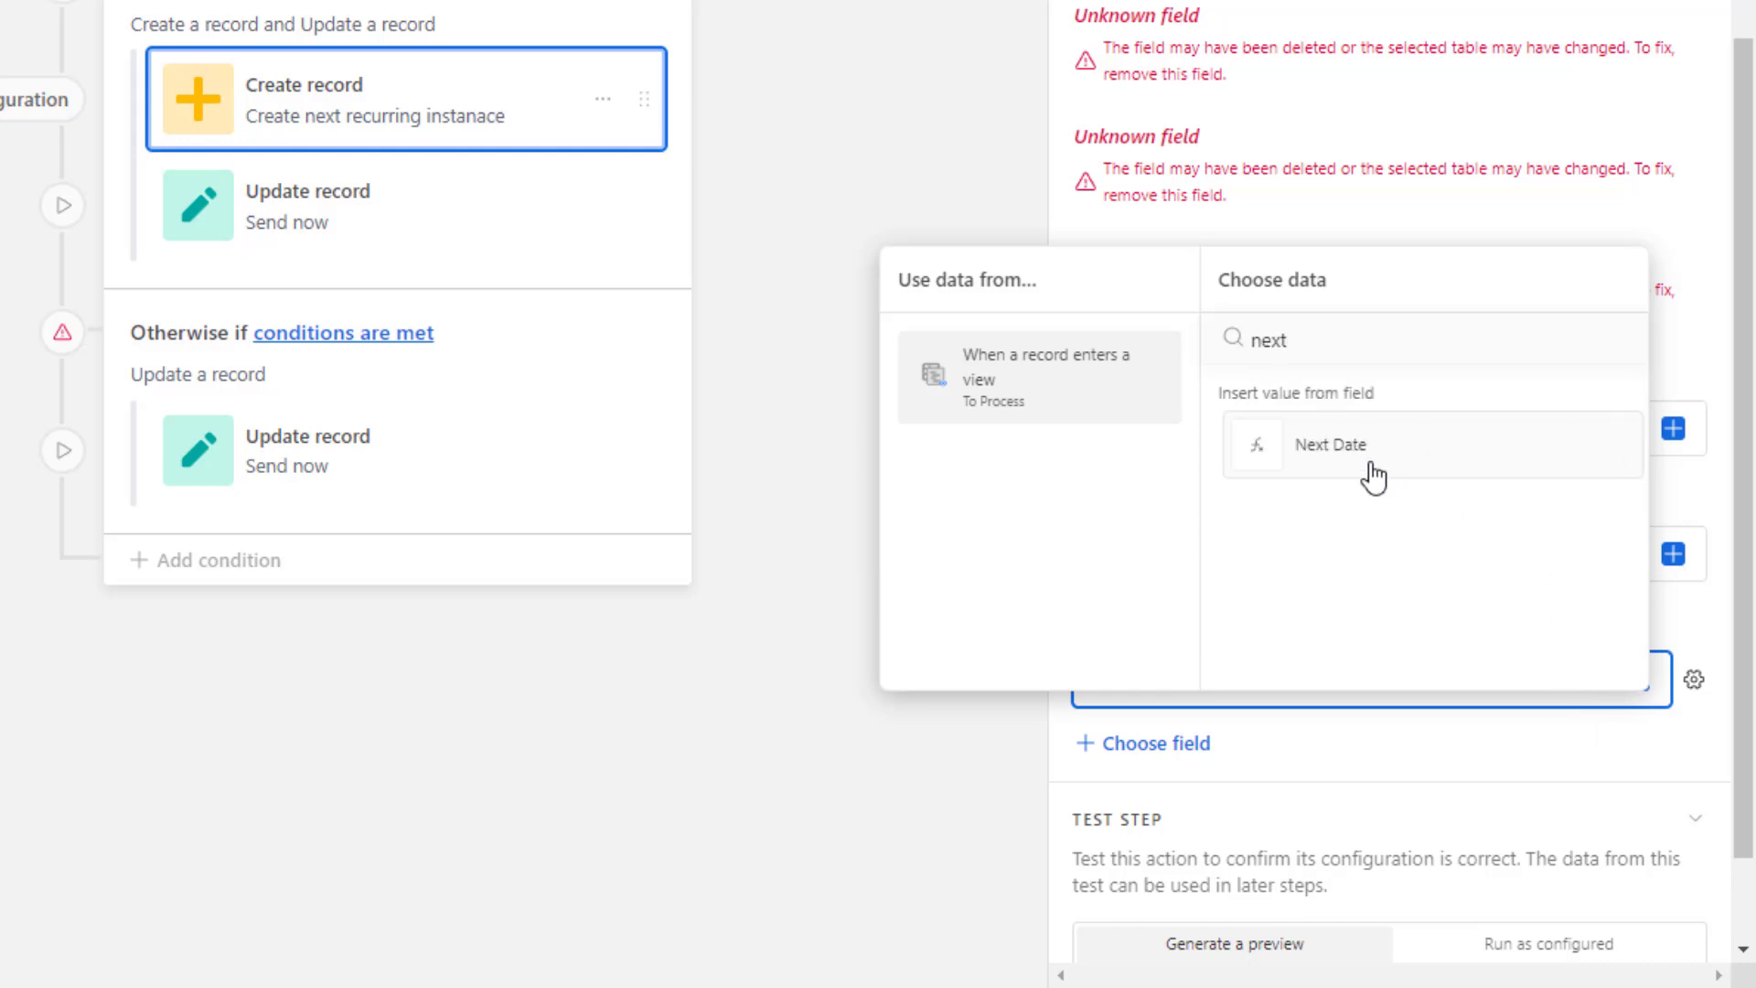
click(1363, 462)
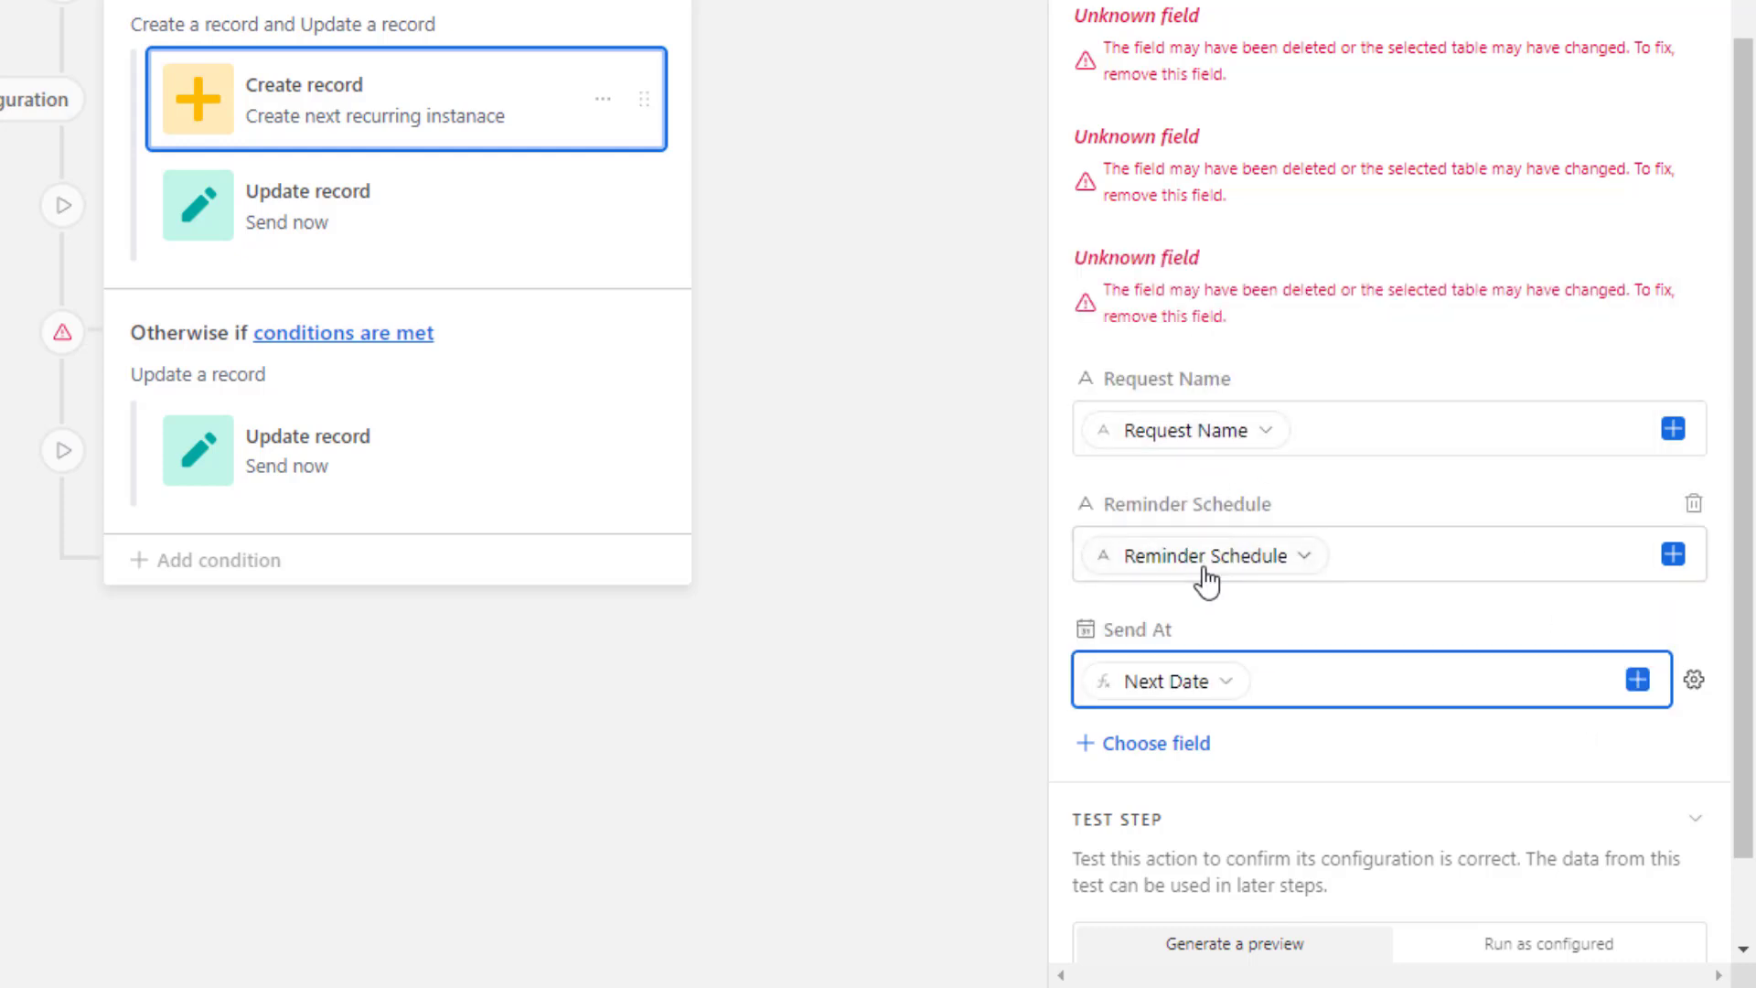
double_click(1125, 630)
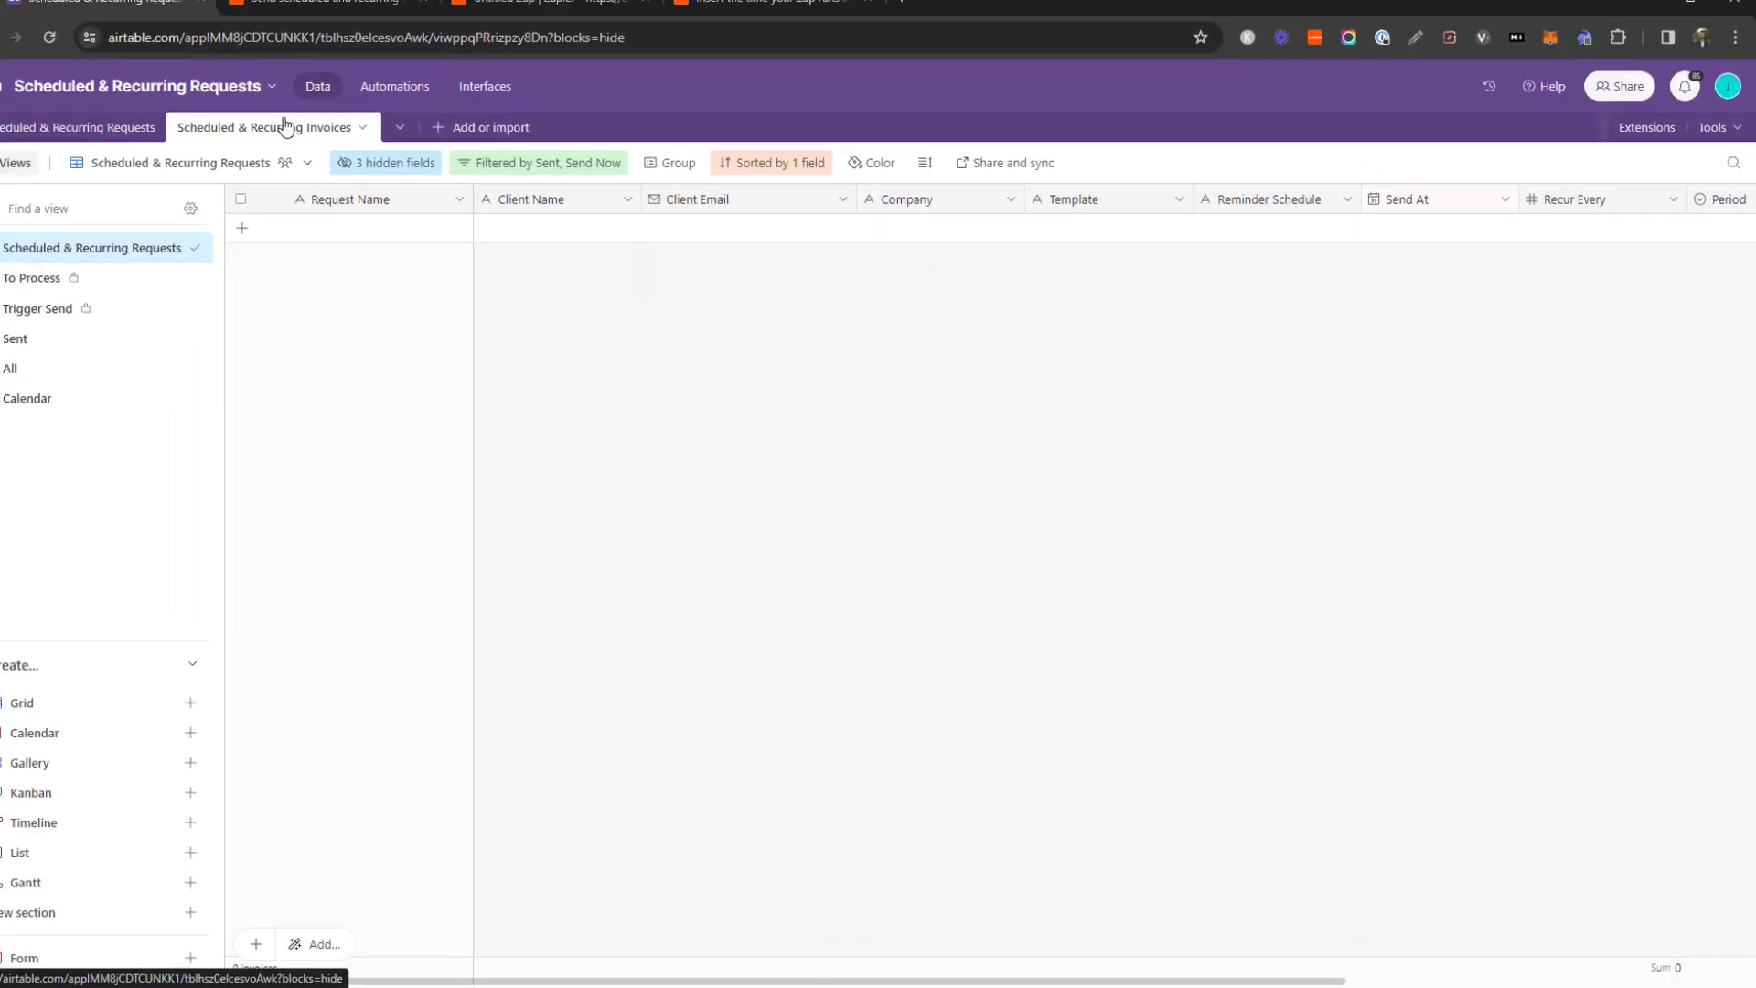
click(424, 106)
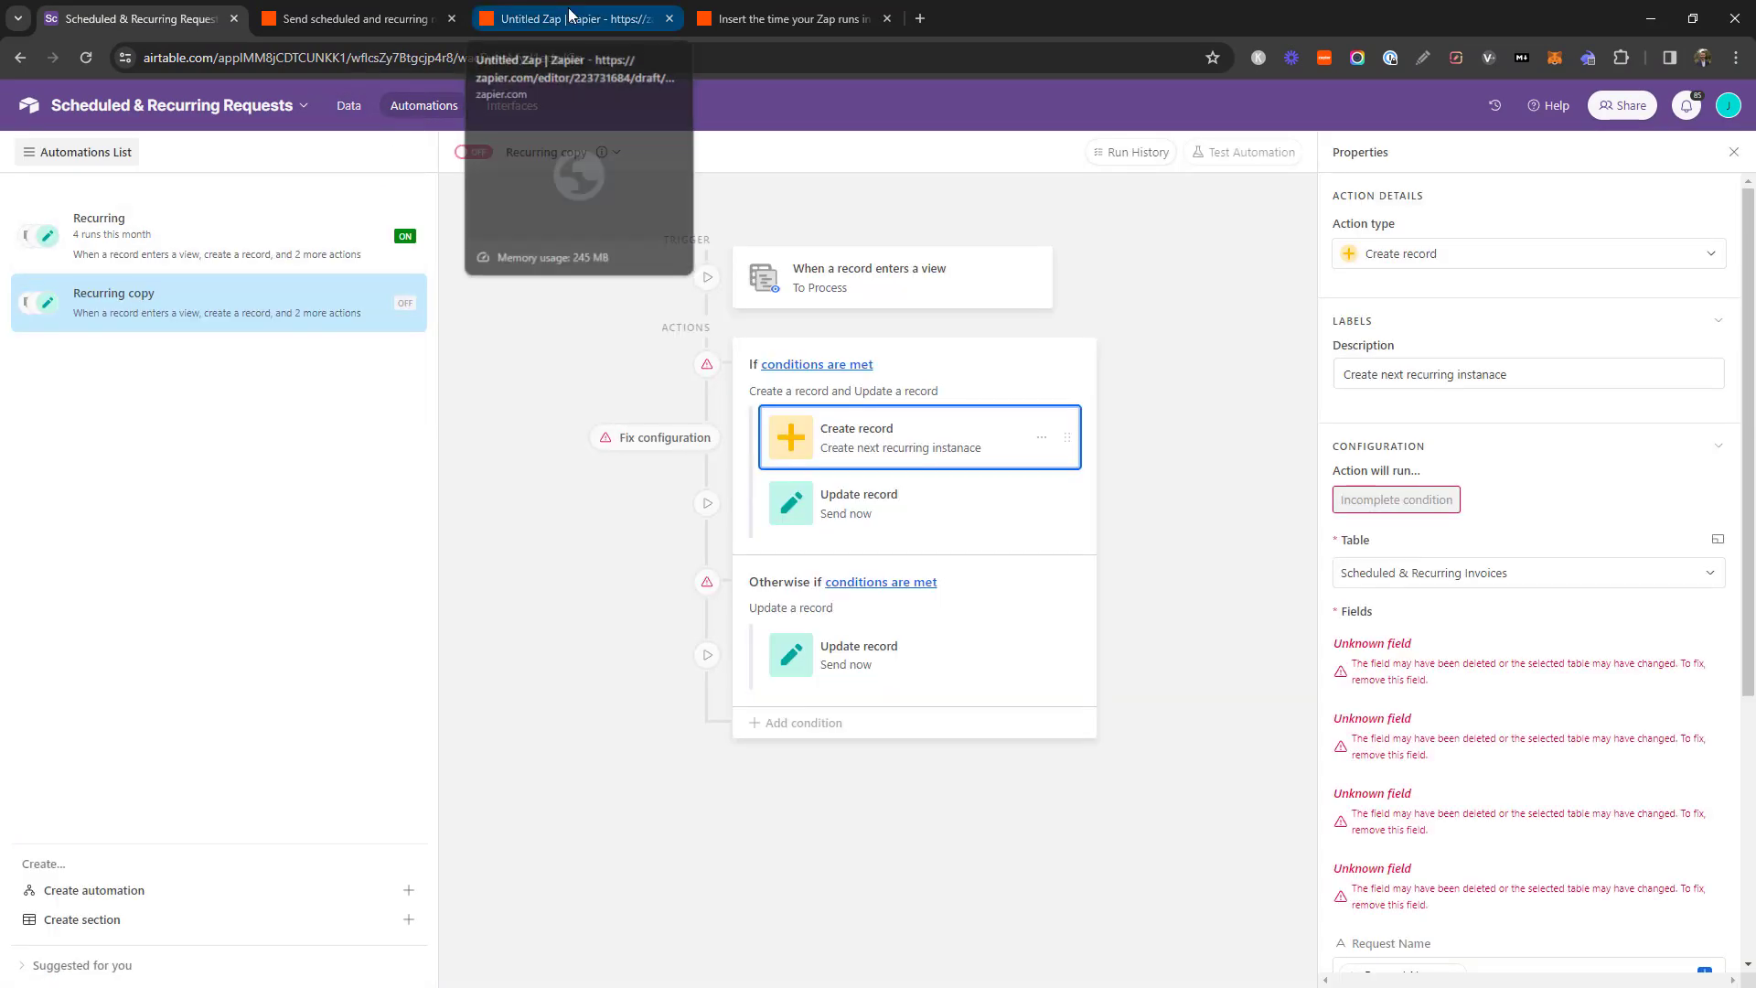
click(560, 11)
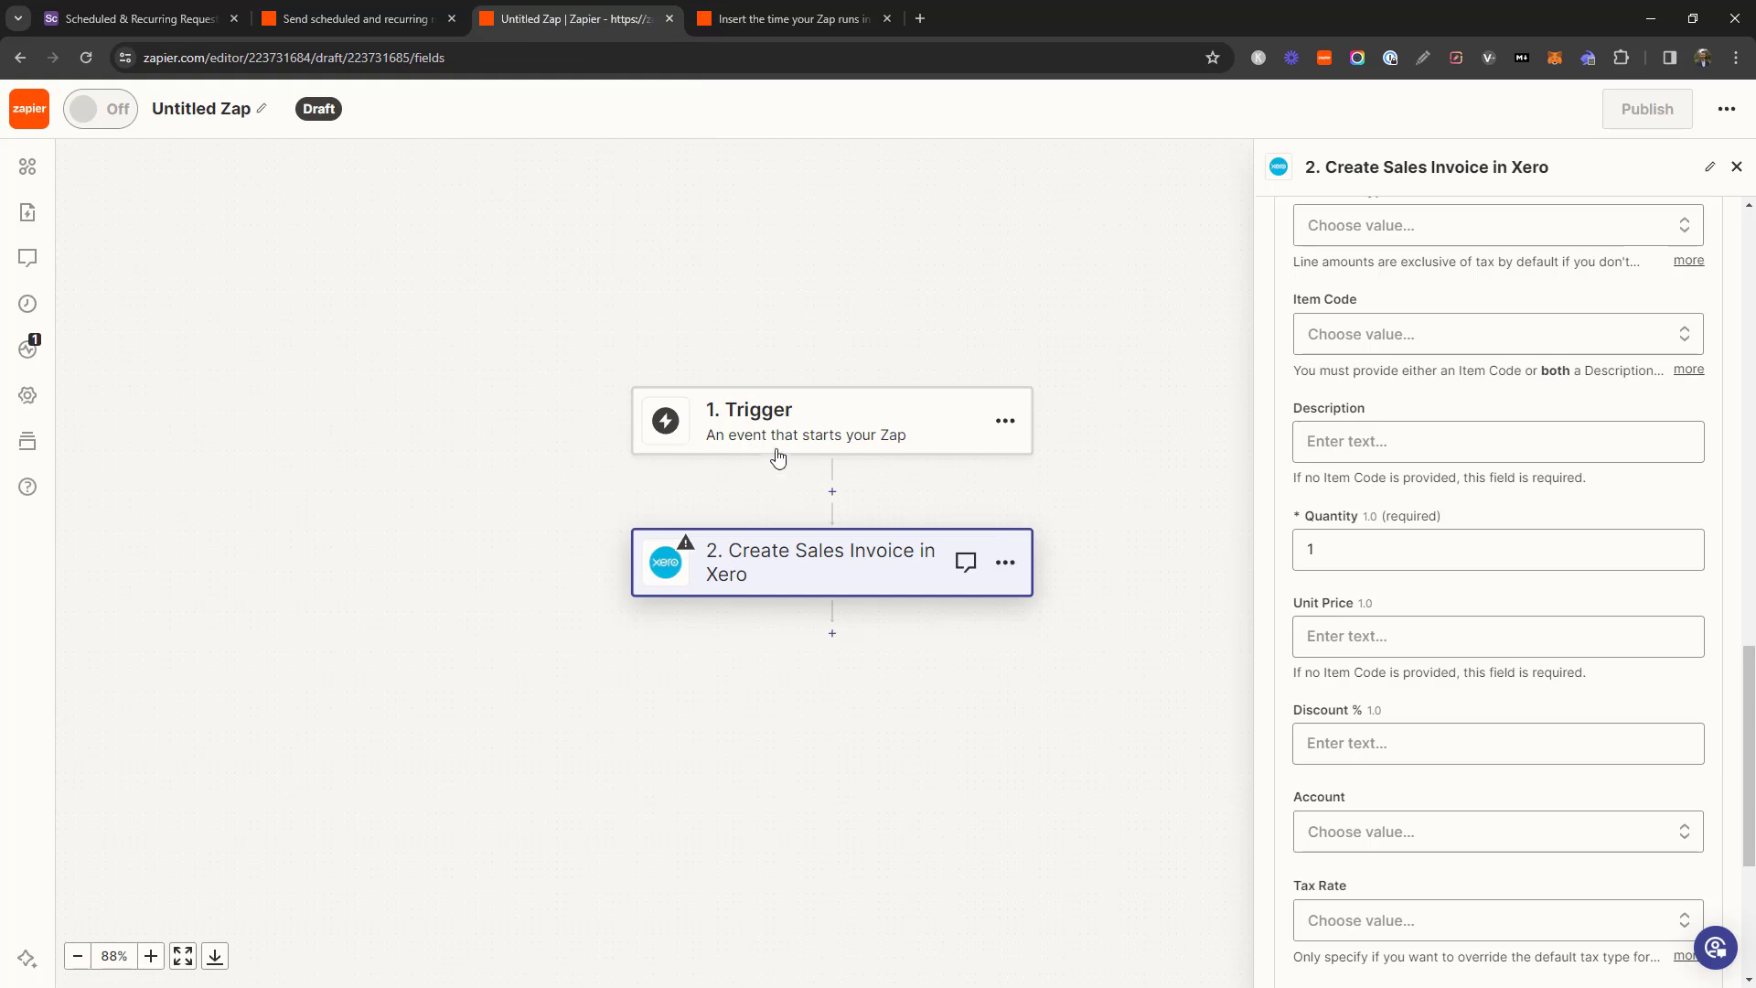
click(167, 20)
Switch to the Data tab to show the Scheduled & Recurring Invoices grid with zero records
click(349, 105)
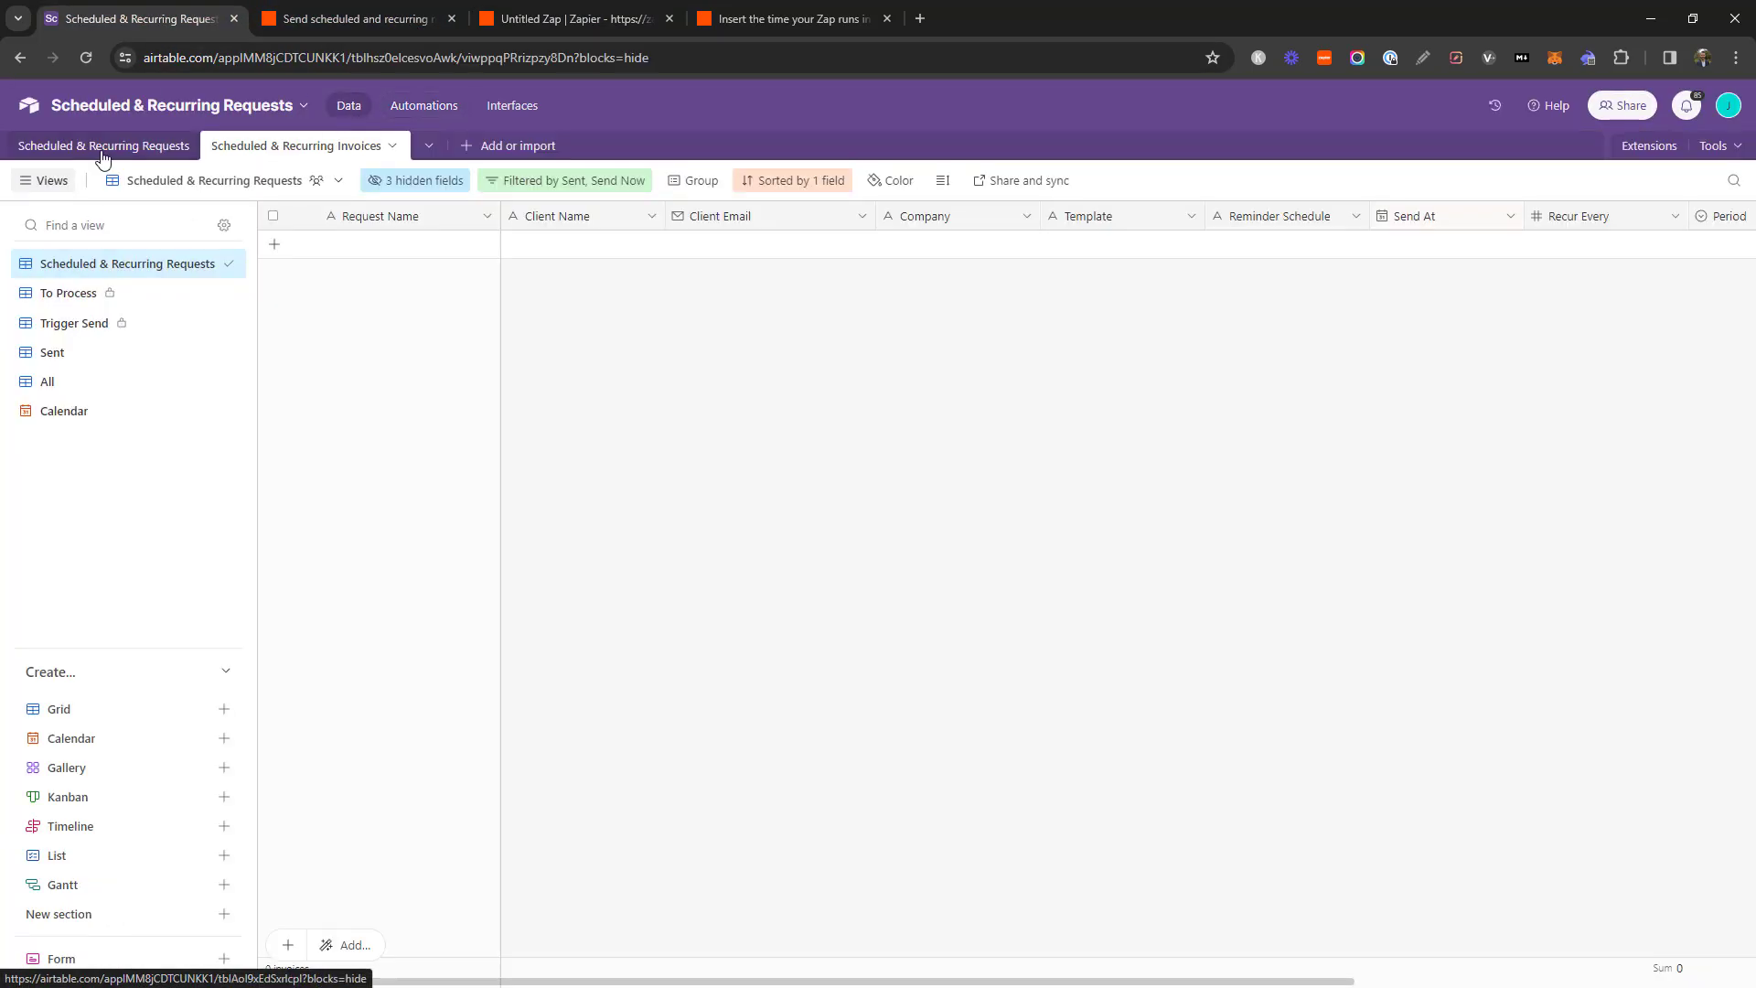